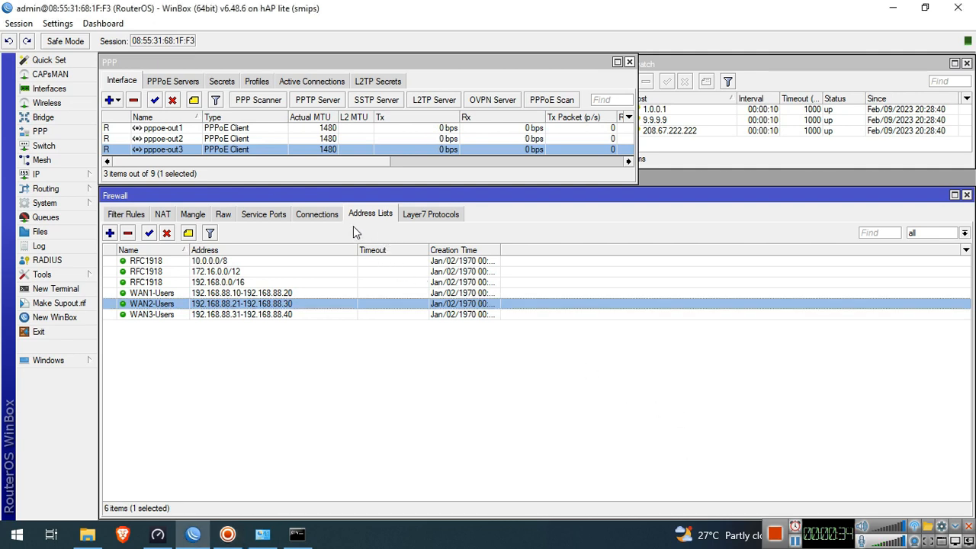
# Step: Examine the address ranges of the WAN1-Users, WAN2-Users and WAN3-Users entries in the firewall address lists
pyautogui.click(299, 293)
pyautogui.press('Down')
pyautogui.press('Down')
pyautogui.press('Up')
pyautogui.press('Up')
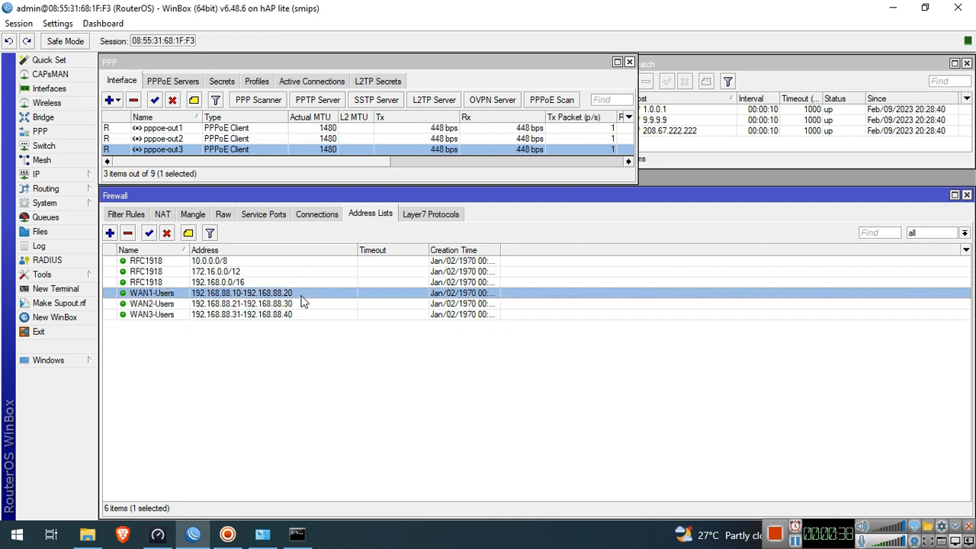
pyautogui.press('Down')
pyautogui.press('Down')
pyautogui.press('Up')
pyautogui.press('Up')
pyautogui.press('Down')
pyautogui.press('Down')
pyautogui.press('Up')
pyautogui.press('Up')
pyautogui.press('Down')
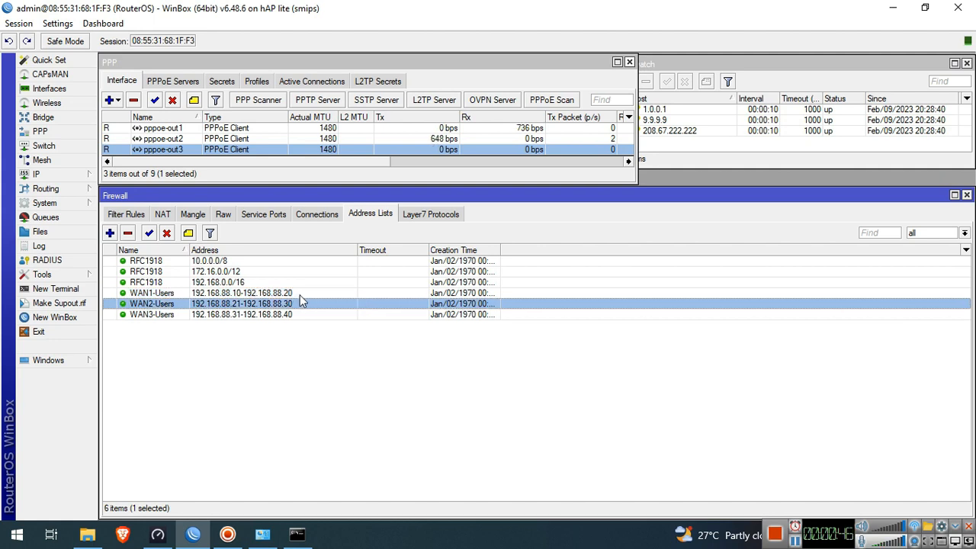
pyautogui.press('Up')
# Step: Inspect the address range and name of the WAN1-Users address list entry, and close it without changes
pyautogui.press('Return')
pyautogui.click(524, 243)
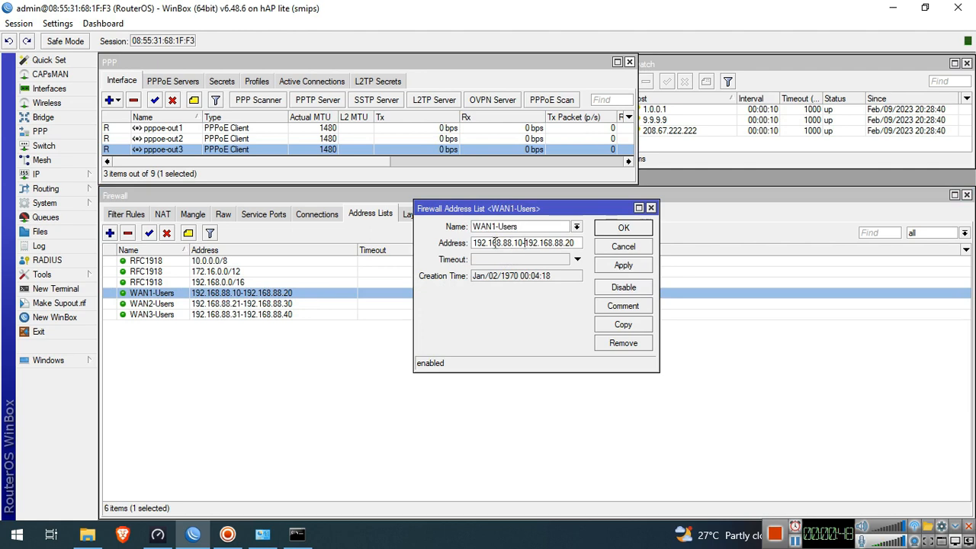
pyautogui.moveTo(502, 242); pyautogui.dragTo(523, 242)
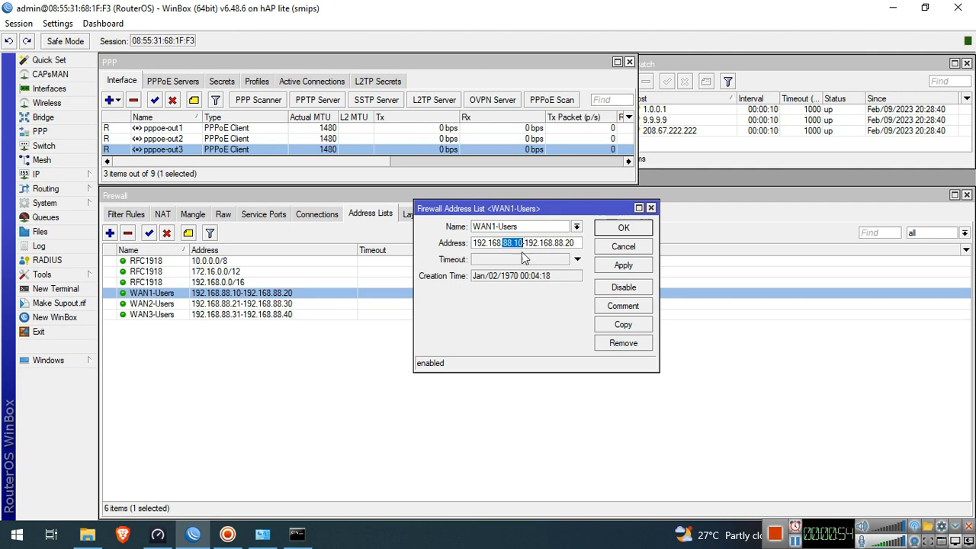
pyautogui.moveTo(554, 242); pyautogui.dragTo(473, 227)
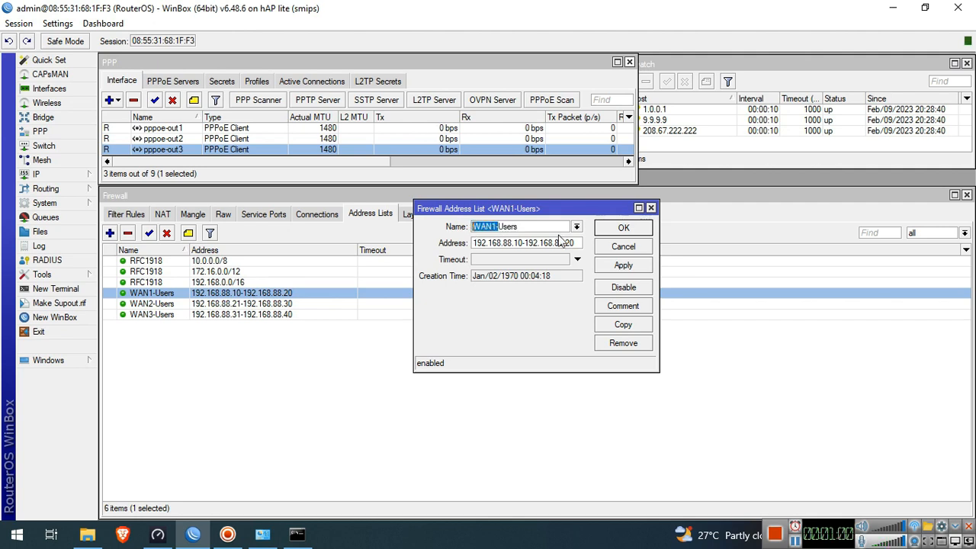
pyautogui.click(623, 246)
# Step: Inspect the address ranges of the WAN2-Users and WAN3-Users entries, closing each without changes
pyautogui.doubleClick(361, 305)
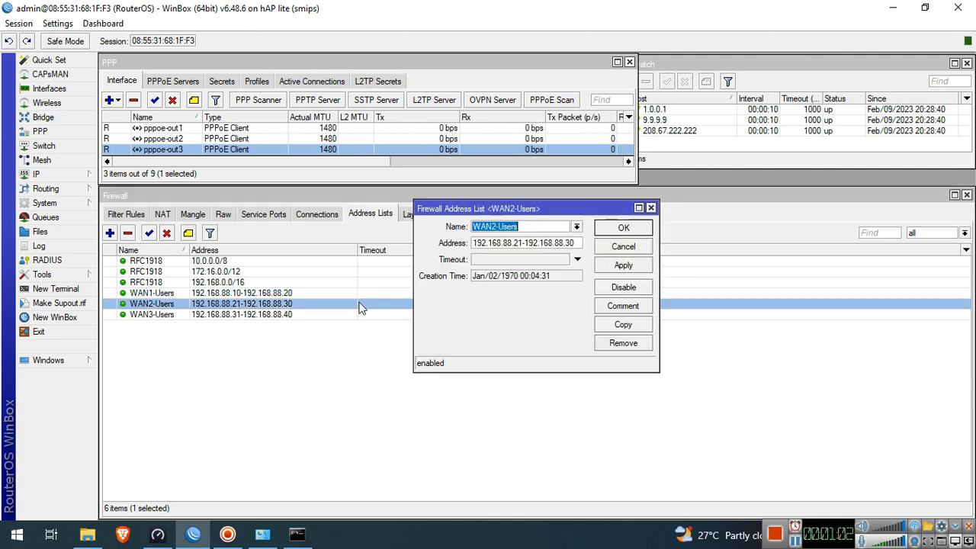
pyautogui.moveTo(502, 244); pyautogui.dragTo(580, 244)
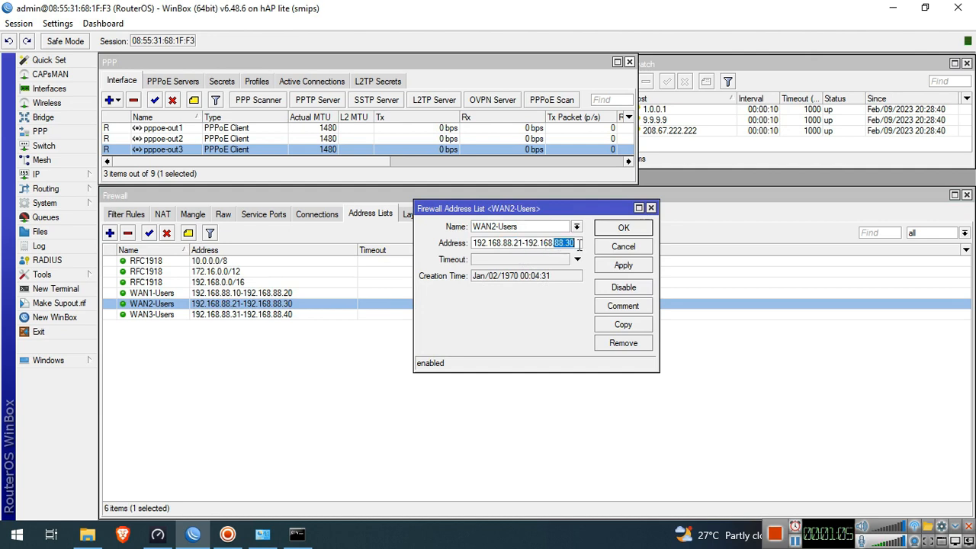
pyautogui.click(623, 248)
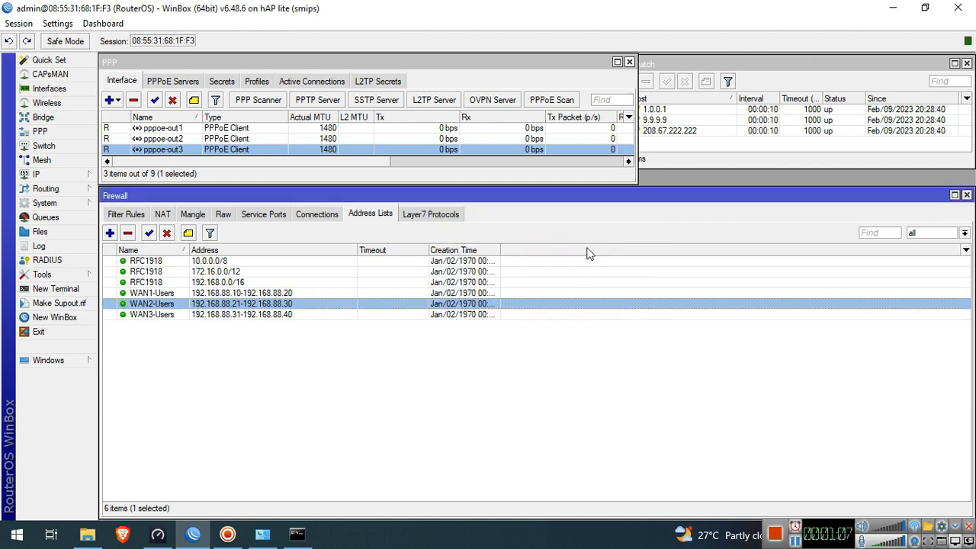
pyautogui.doubleClick(283, 315)
pyautogui.moveTo(503, 243); pyautogui.dragTo(566, 243)
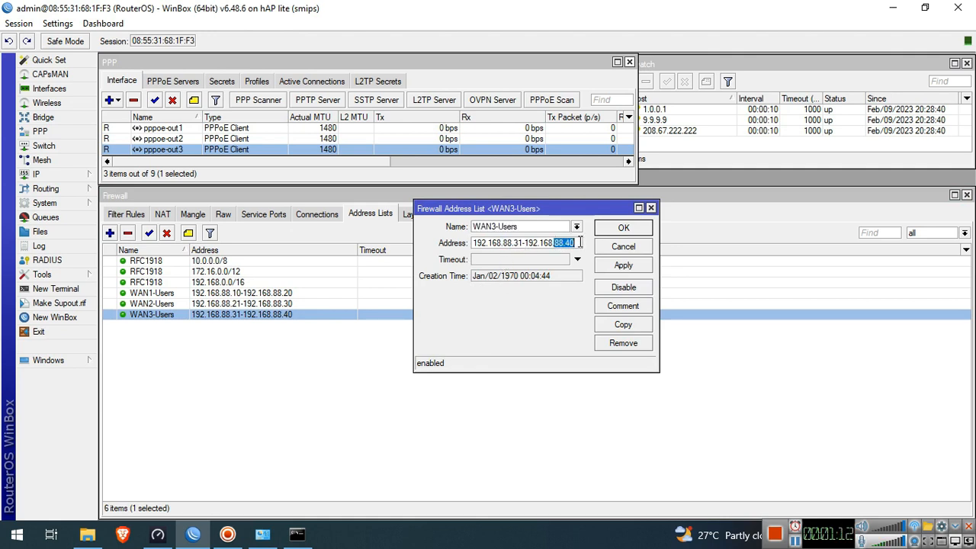
pyautogui.click(635, 249)
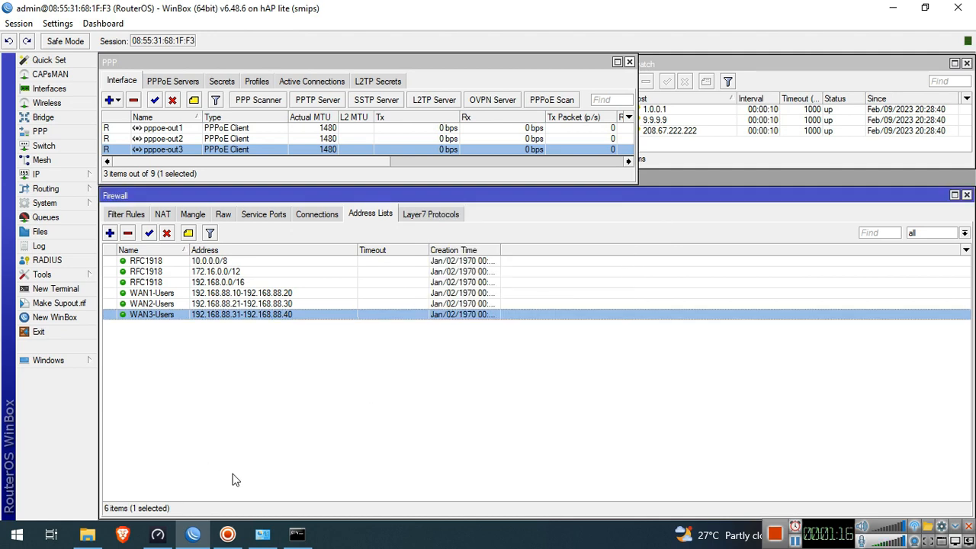
# Step: Check the PC's IPv4 address in the Command Prompt, and compare it with the WAN2-Users entry and pppoe-out2 in WinBox
pyautogui.click(297, 533)
pyautogui.click(420, 297)
pyautogui.moveTo(385, 244); pyautogui.dragTo(348, 246)
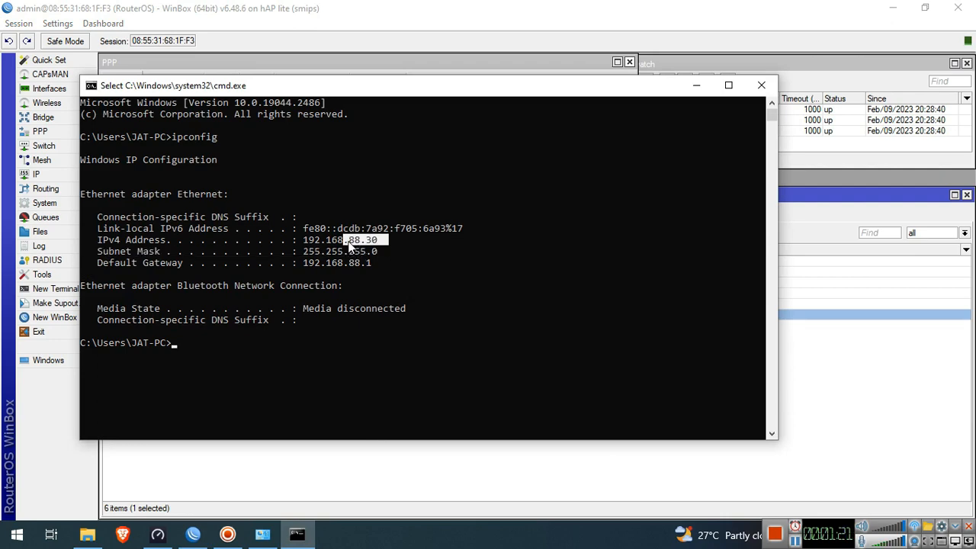
pyautogui.click(696, 84)
pyautogui.click(306, 304)
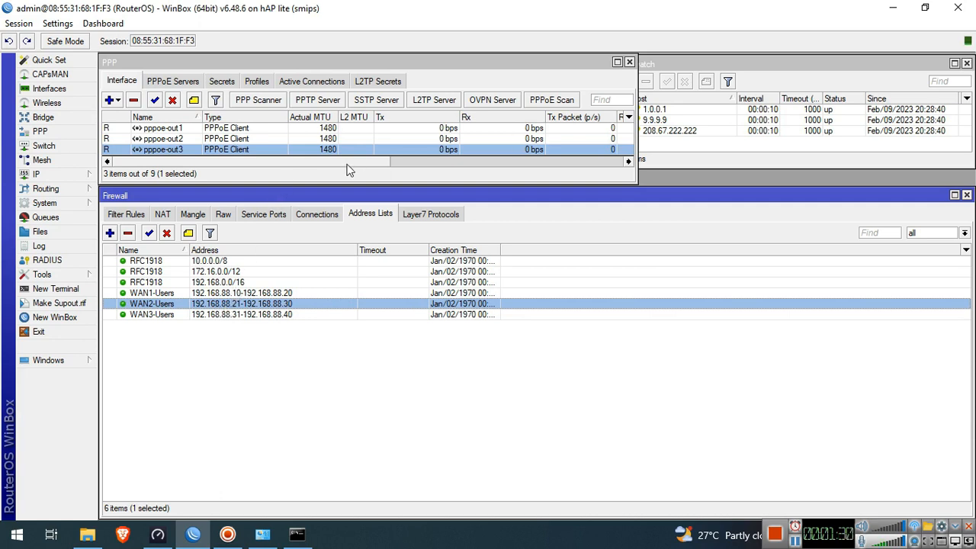
pyautogui.click(369, 140)
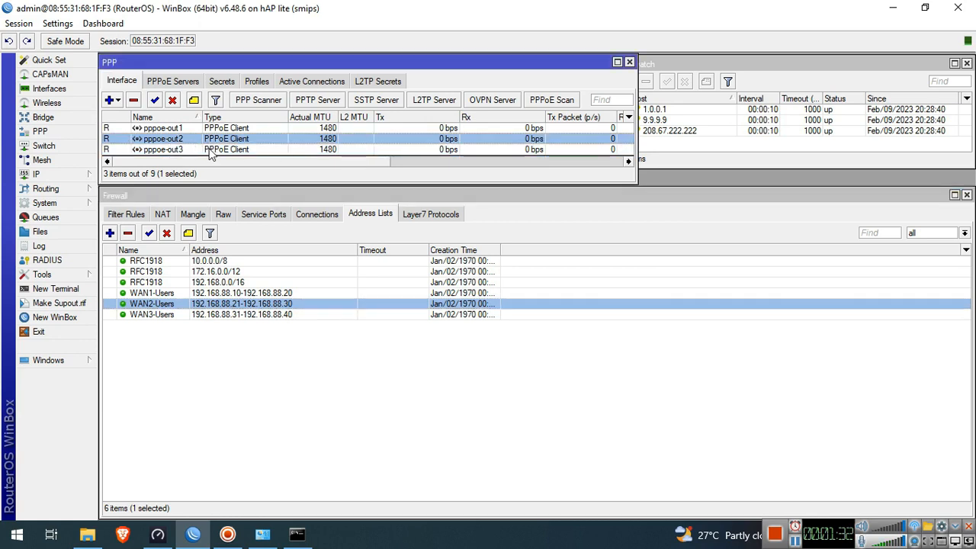
# Step: Run an internet speed test in the Speedtest app, watching the PPPoE interface traffic, and return to WinBox
pyautogui.click(158, 536)
pyautogui.click(859, 423)
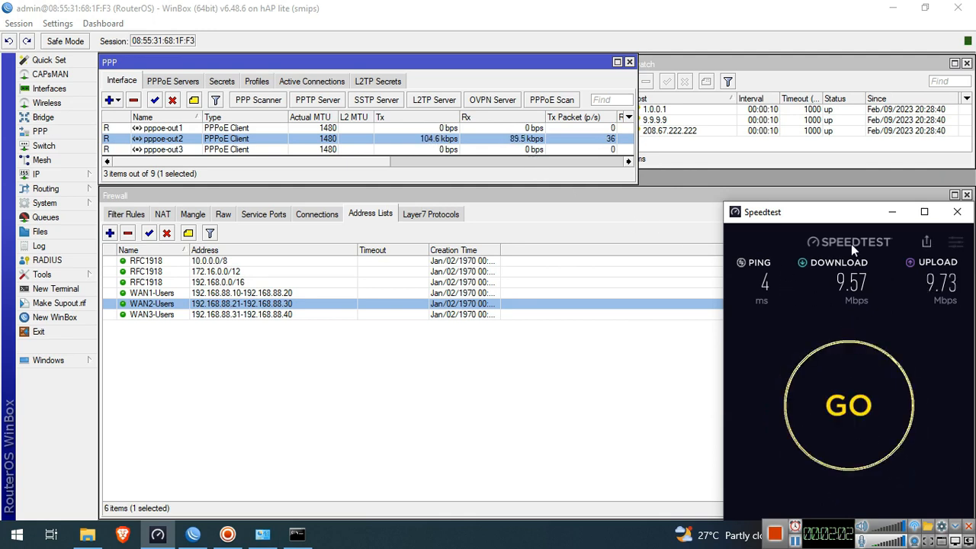
pyautogui.click(514, 405)
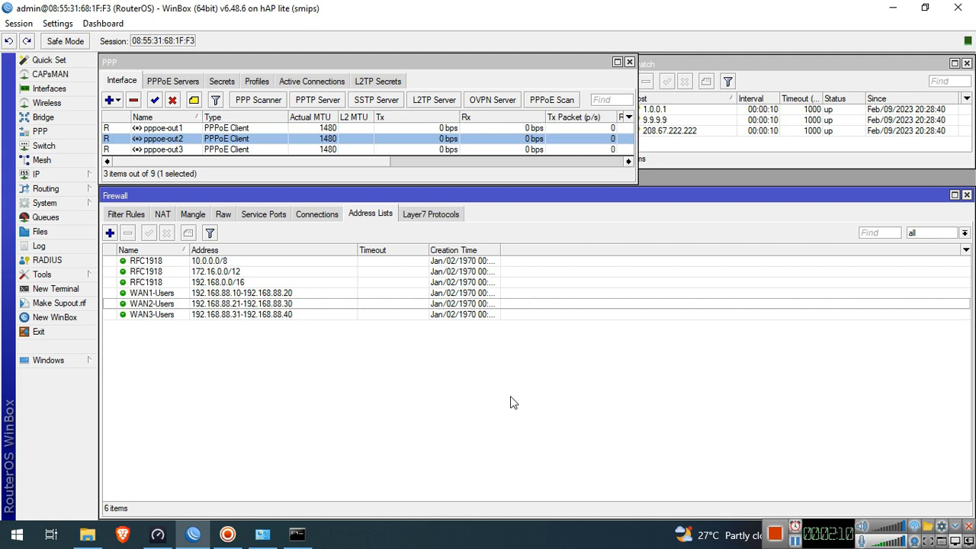
# Step: Review the monitored Netwatch hosts, including 9.9.9.9 and 208.67.222.222
pyautogui.click(761, 156)
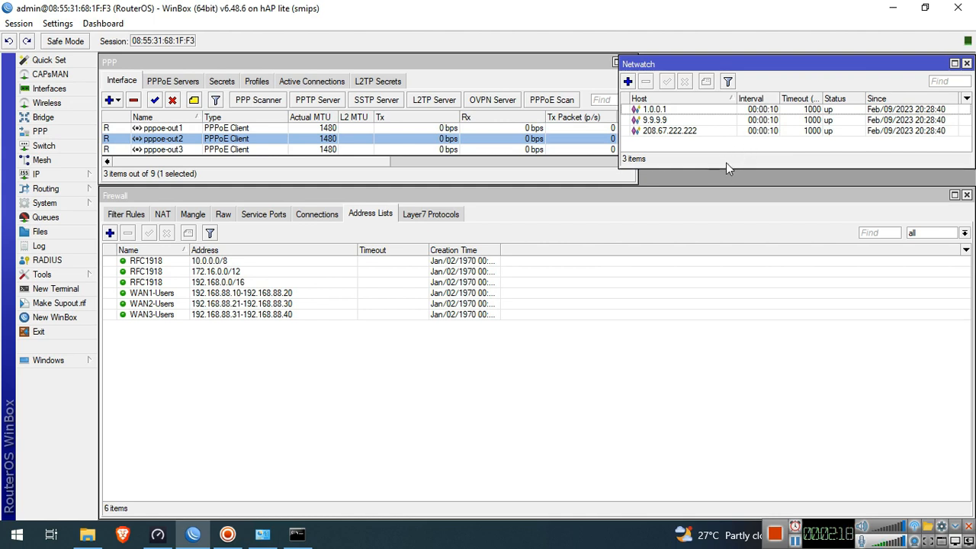
pyautogui.click(729, 121)
pyautogui.click(721, 131)
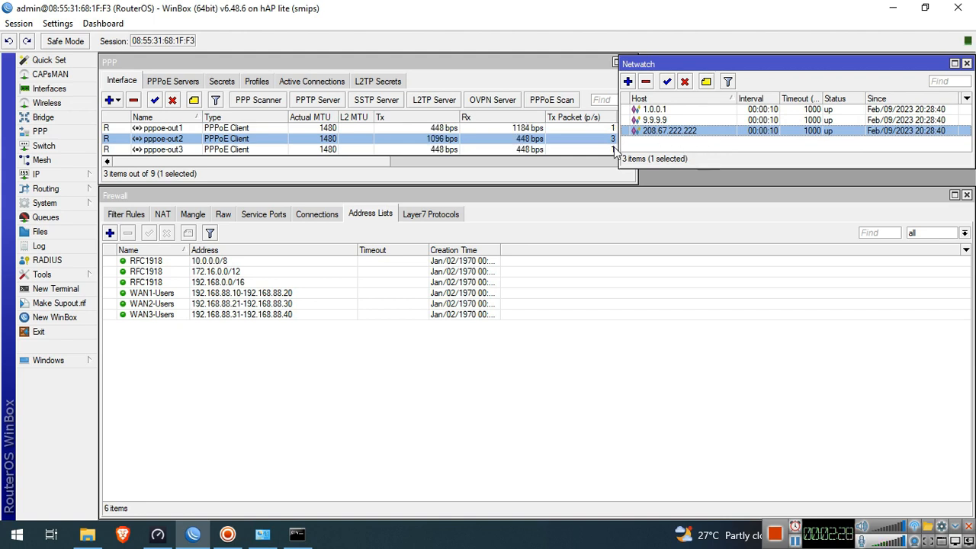
# Step: Reset the router's configuration with No Default Configuration enabled and confirm the reboot
pyautogui.click(90, 203)
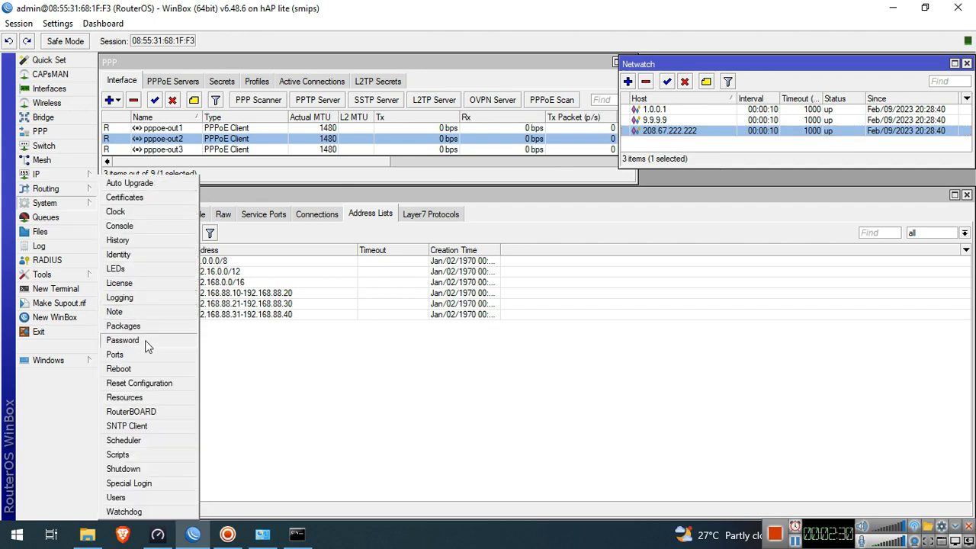
pyautogui.click(148, 384)
pyautogui.click(485, 296)
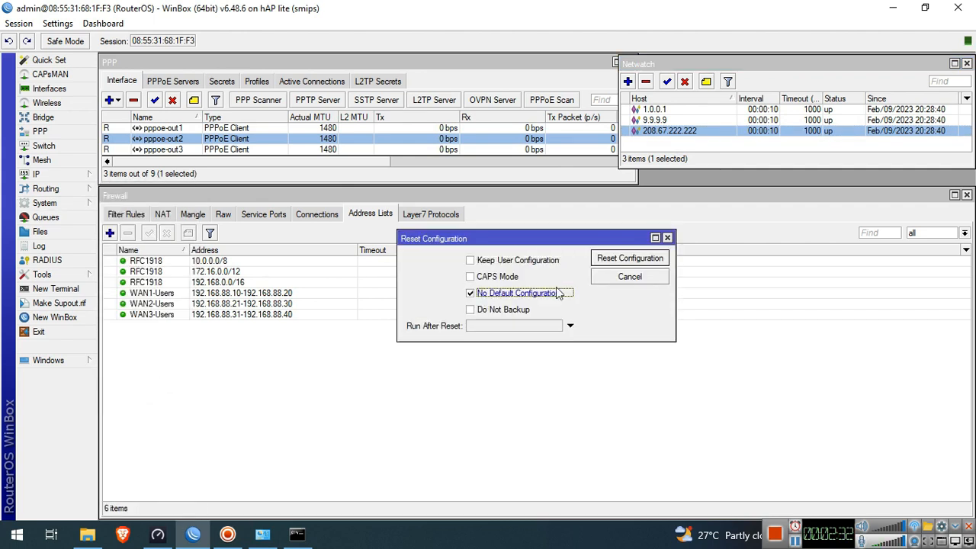
pyautogui.click(630, 258)
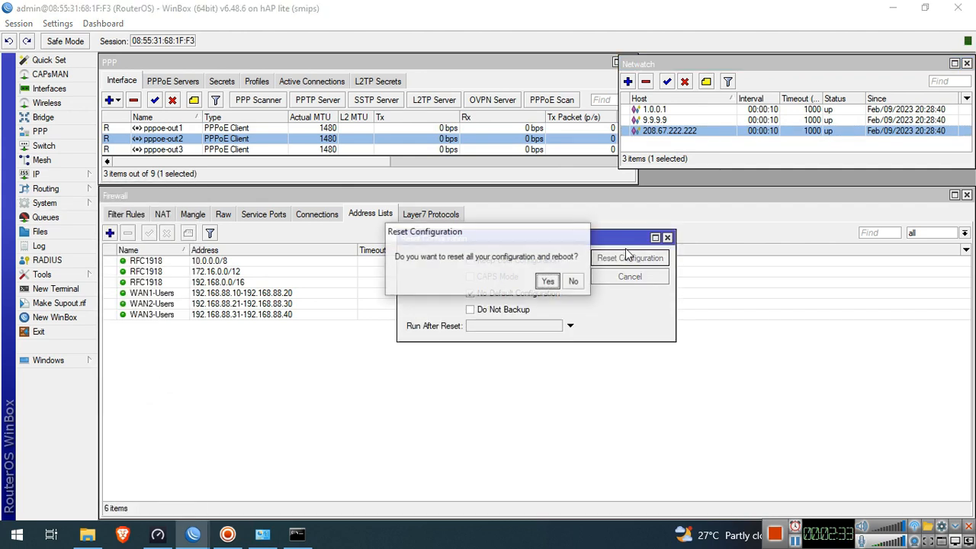
pyautogui.click(551, 284)
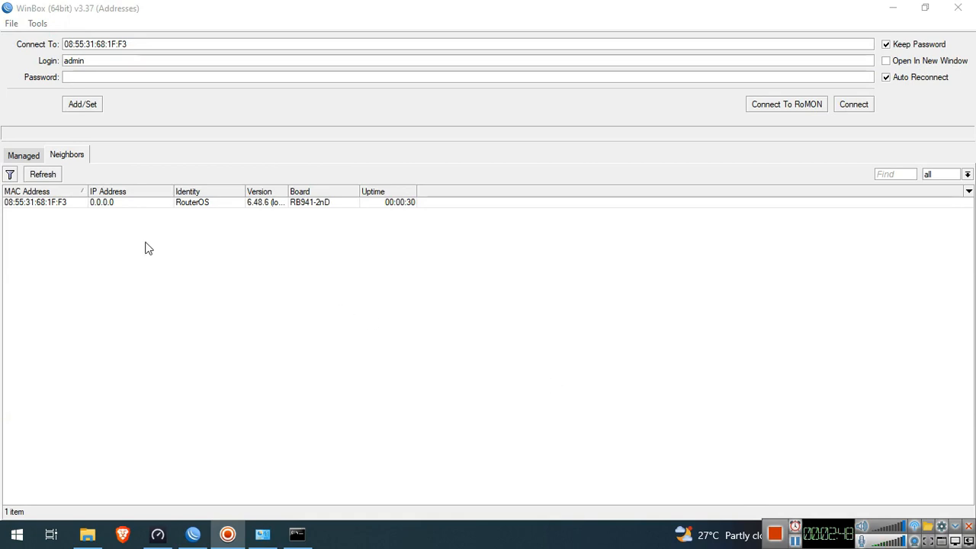
# Step: Reconnect to the rebooted RB941-2nD router by selecting it among the discovered neighbors
pyautogui.click(113, 203)
pyautogui.click(852, 104)
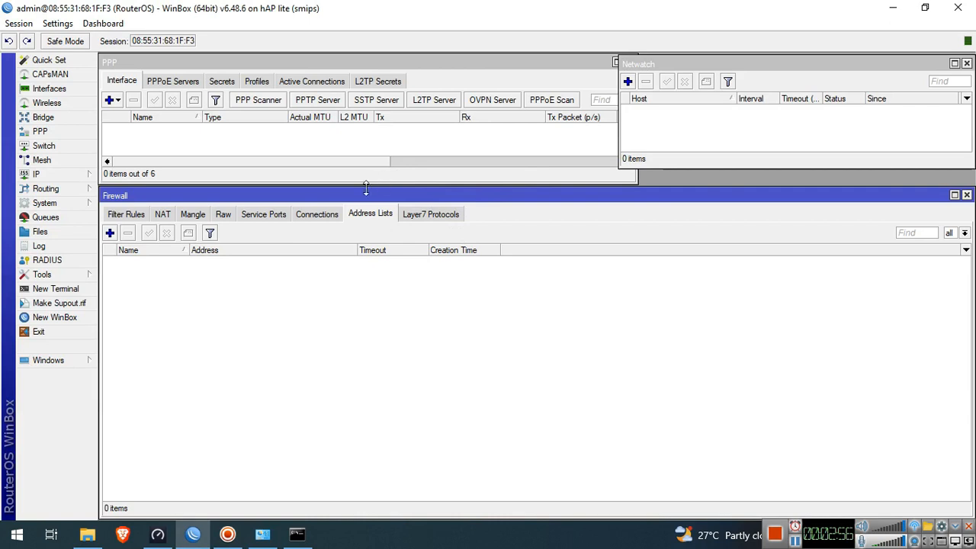
pyautogui.click(375, 149)
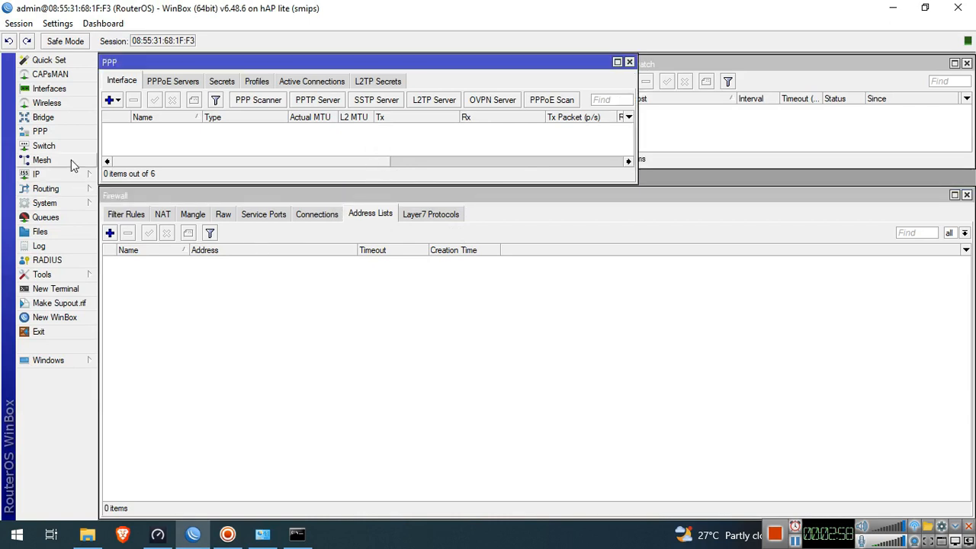
# Step: Rename the Ethernet interfaces ether1 to ISP1 and ether2 to ISP2
pyautogui.click(71, 89)
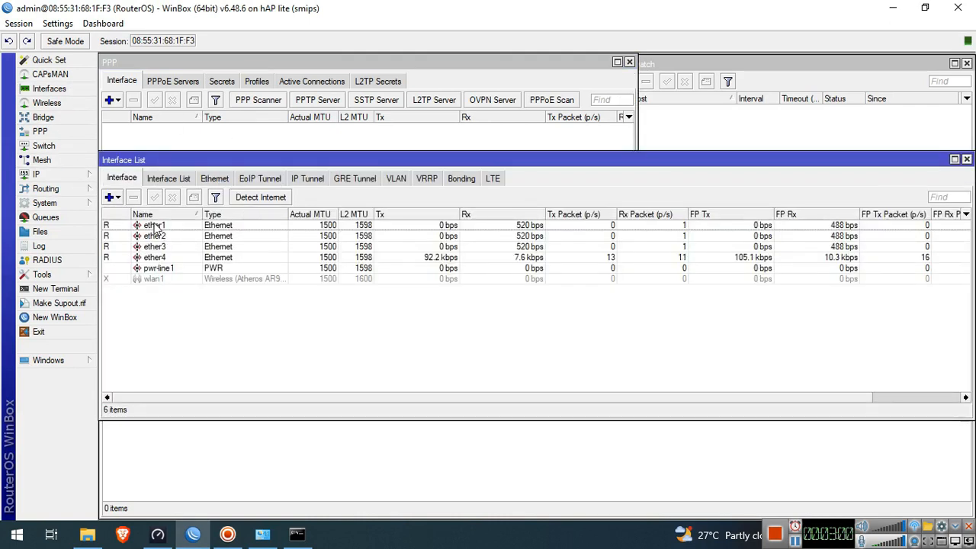
pyautogui.doubleClick(155, 227)
pyautogui.write('ISP1')
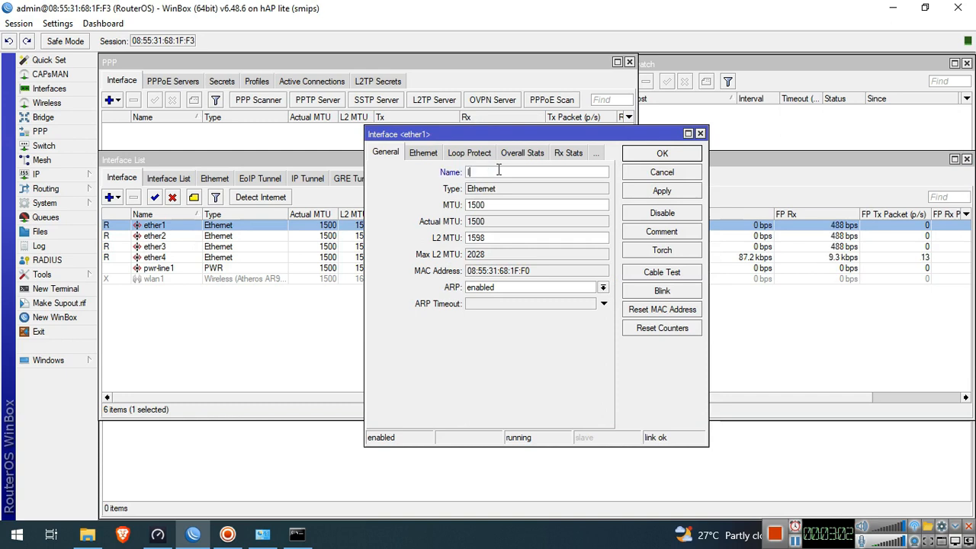
pyautogui.click(630, 154)
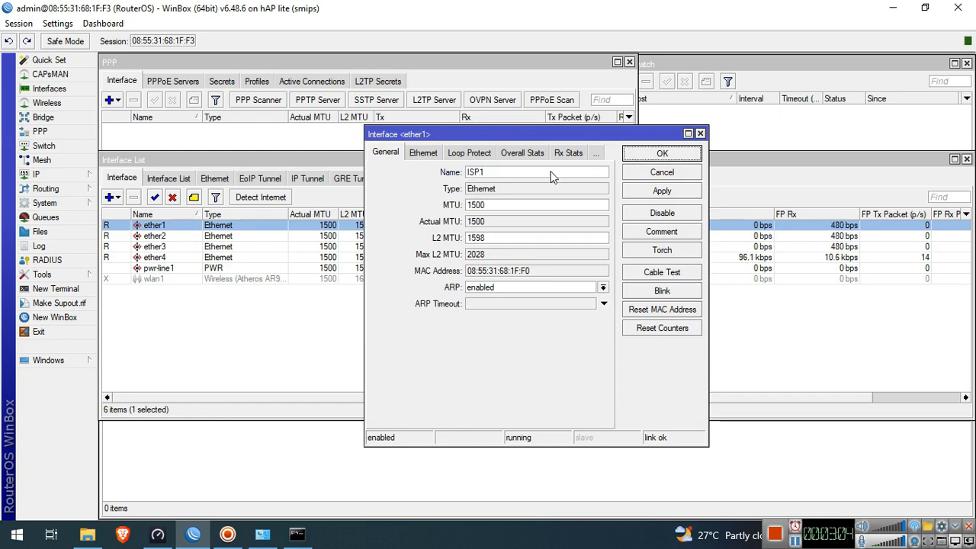
pyautogui.doubleClick(282, 237)
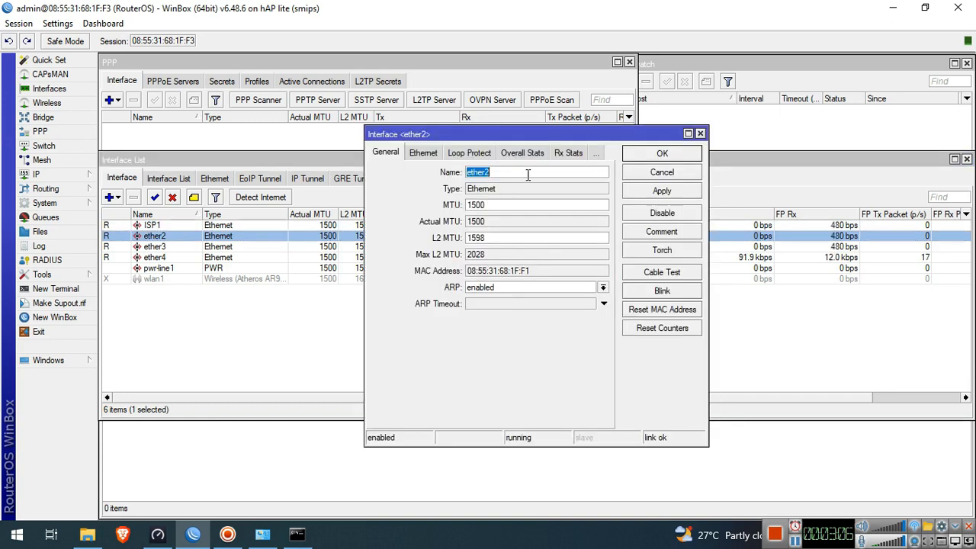
pyautogui.write('ISP2')
pyautogui.click(638, 158)
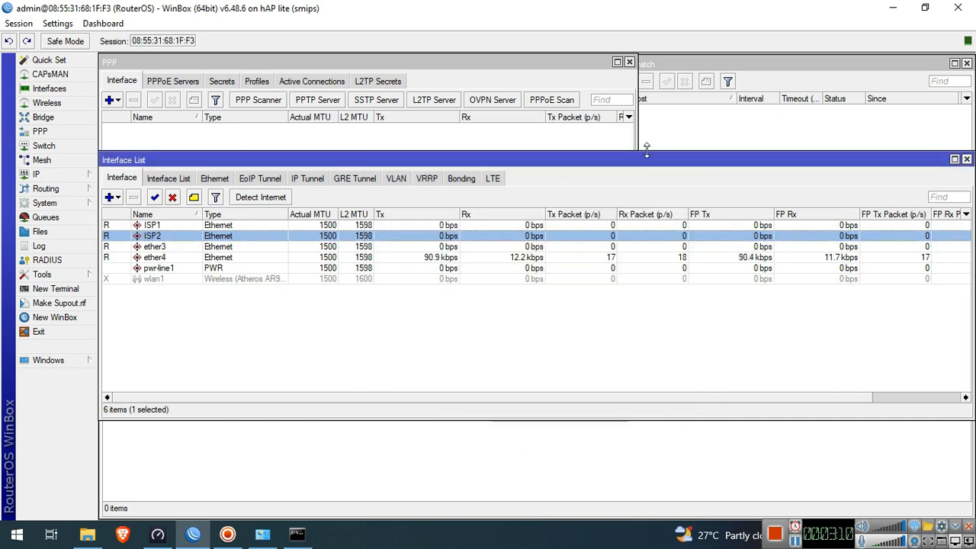
# Step: Rename the Ethernet interfaces ether3 to ISP3 and ether4 to LAN
pyautogui.doubleClick(168, 247)
pyautogui.write('ISP3')
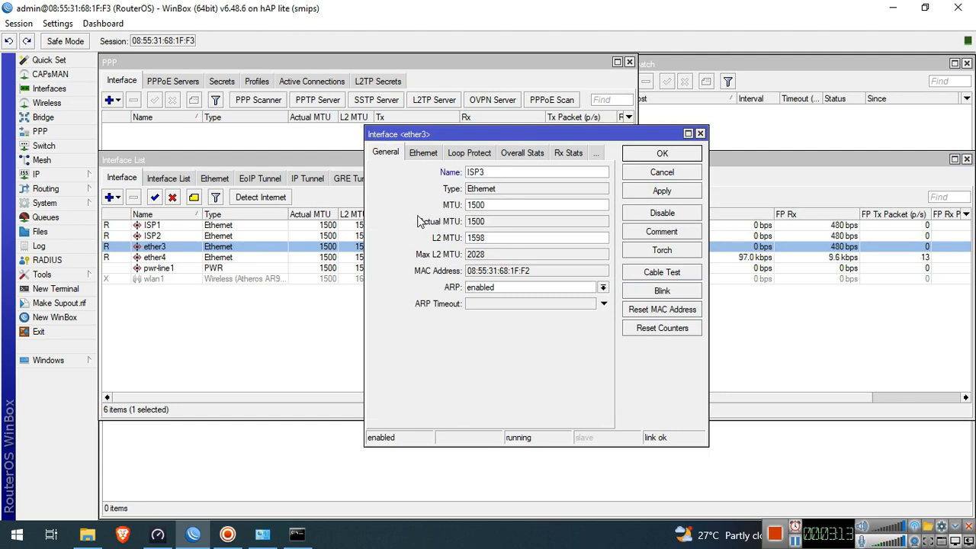
pyautogui.click(645, 158)
pyautogui.doubleClick(251, 261)
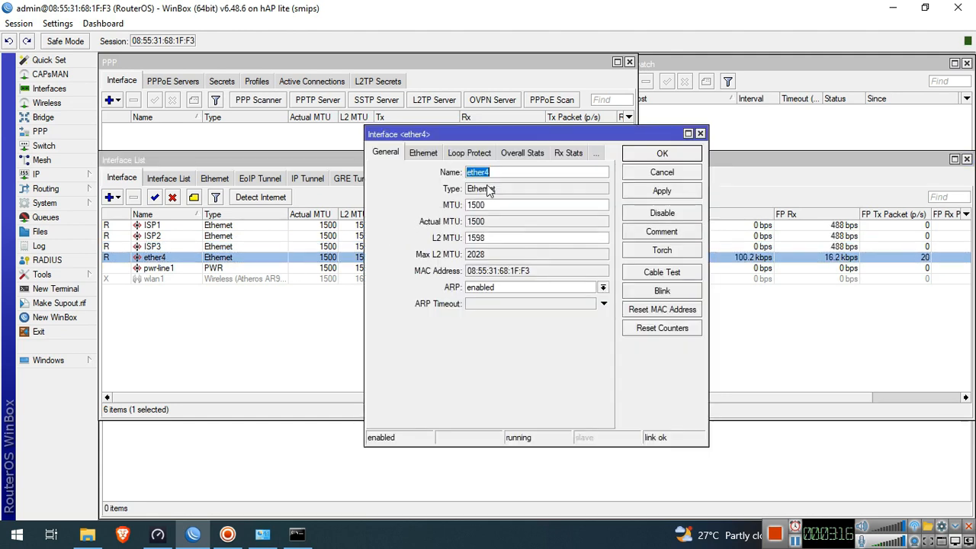
pyautogui.write('LAN')
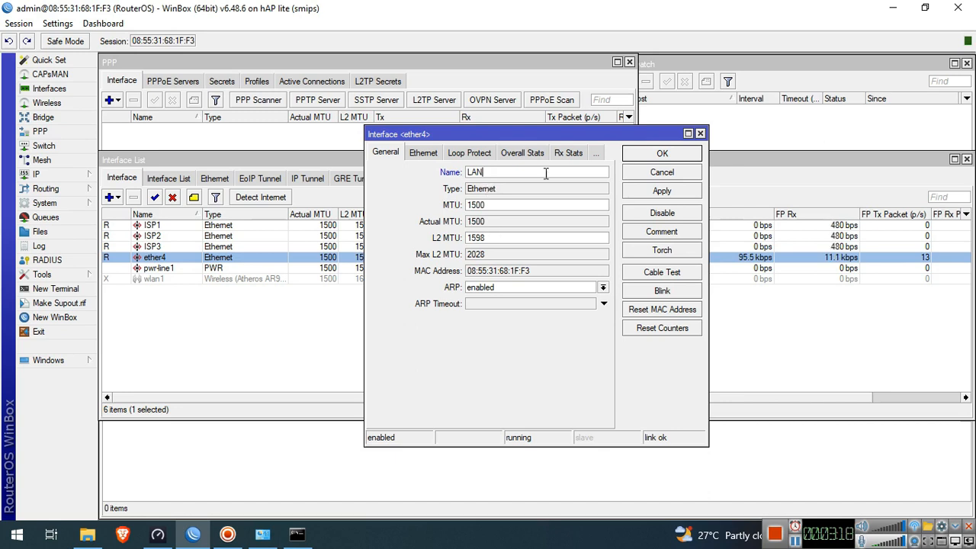
pyautogui.click(641, 159)
# Step: Start a new PPPoE client interface, keeping the name pppoe-out1, and assign it to ISP1
pyautogui.click(250, 148)
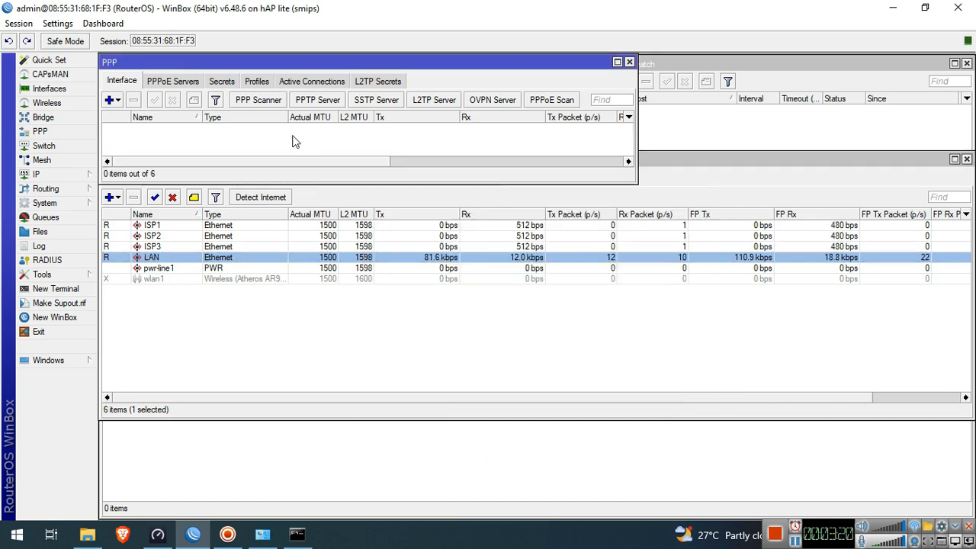
pyautogui.click(117, 102)
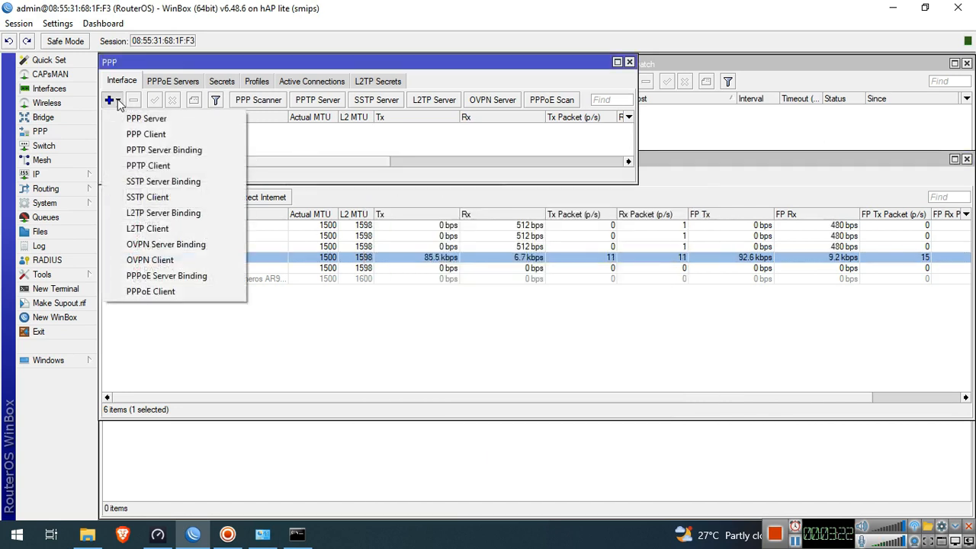
pyautogui.click(145, 292)
pyautogui.click(397, 152)
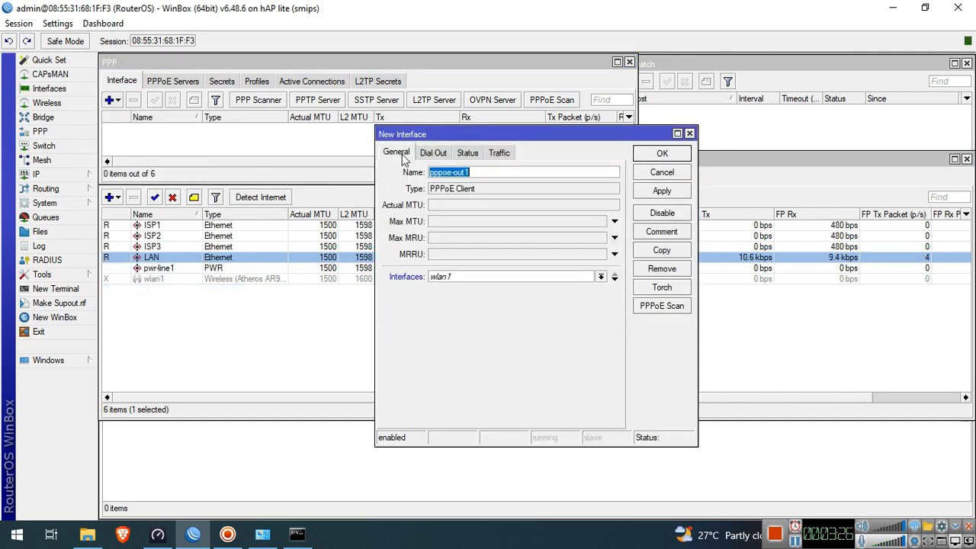
pyautogui.click(484, 276)
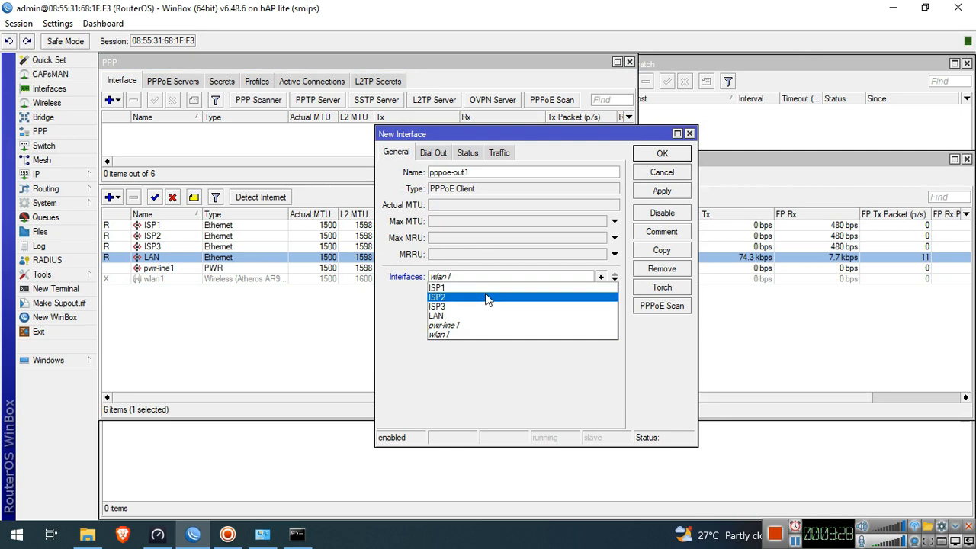
pyautogui.click(489, 287)
# Step: Set pppoe-out1's dial-out user to test1, enter the account password, disable Add Default Route, and save the client
pyautogui.click(434, 153)
pyautogui.click(503, 211)
pyautogui.write('test1')
pyautogui.click(498, 226)
pyautogui.write('****')
pyautogui.click(496, 317)
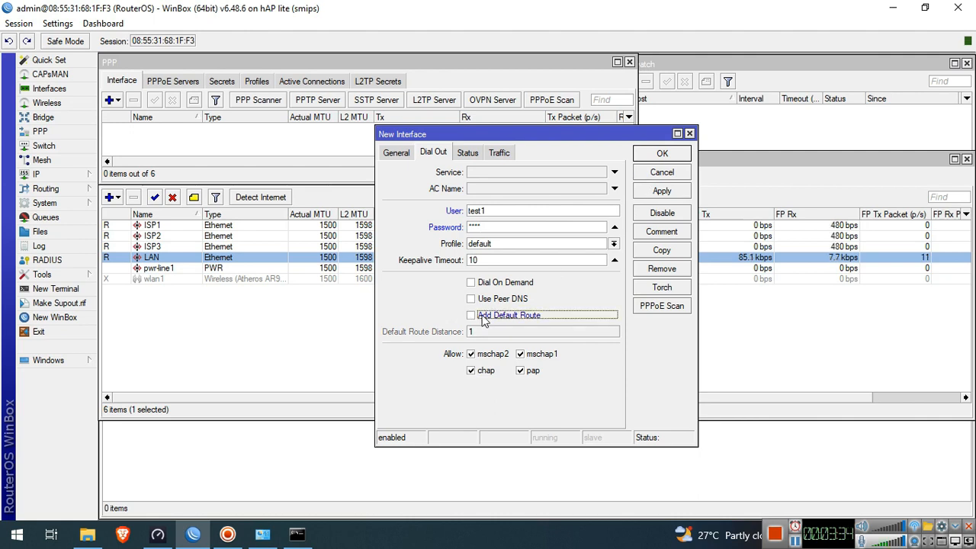
pyautogui.click(661, 154)
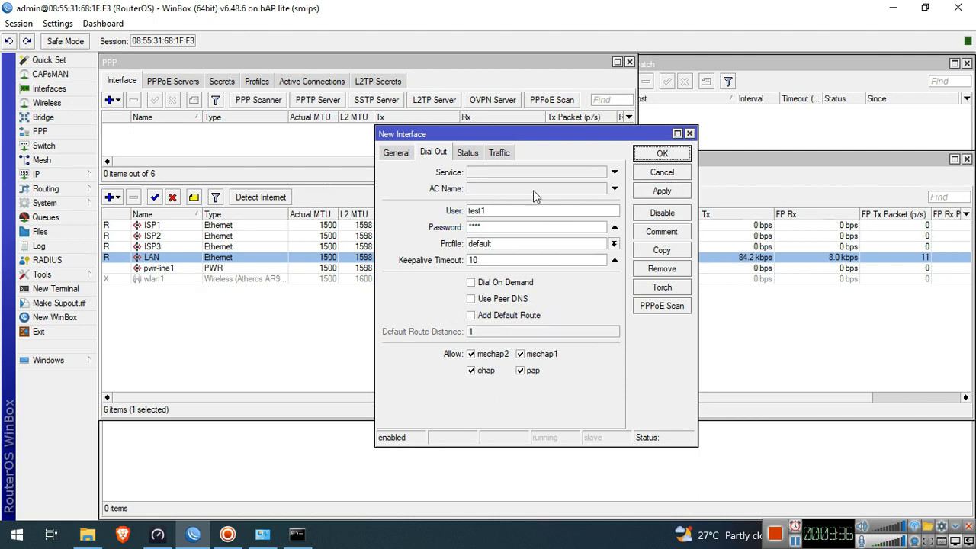
pyautogui.click(660, 155)
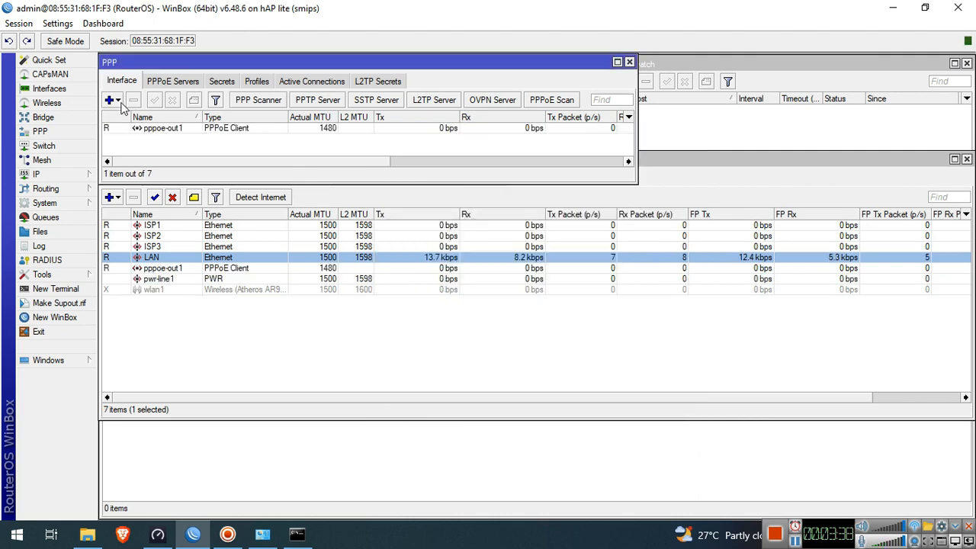
# Step: Start a second PPPoE client interface, keeping the name pppoe-out2, and assign it to ISP2
pyautogui.click(111, 100)
pyautogui.click(150, 290)
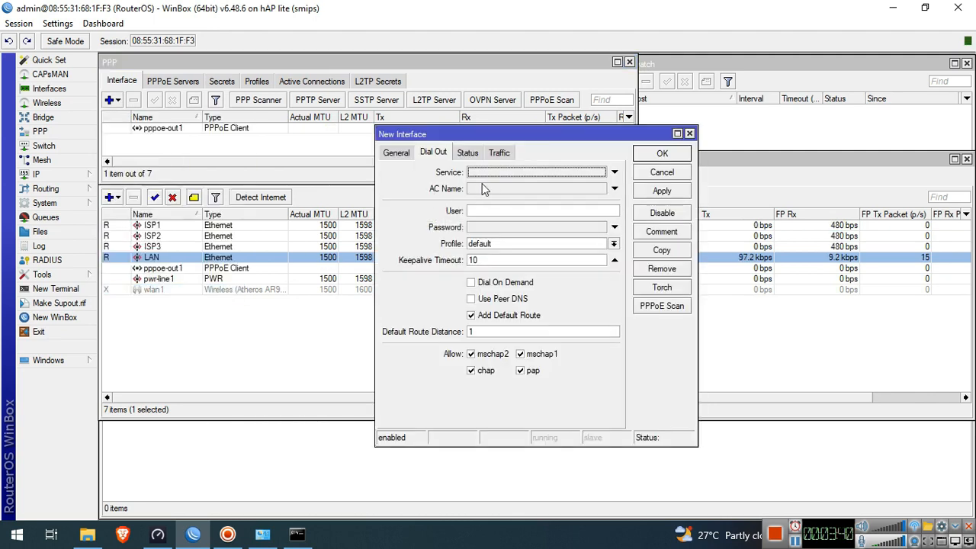
pyautogui.click(397, 152)
pyautogui.click(600, 276)
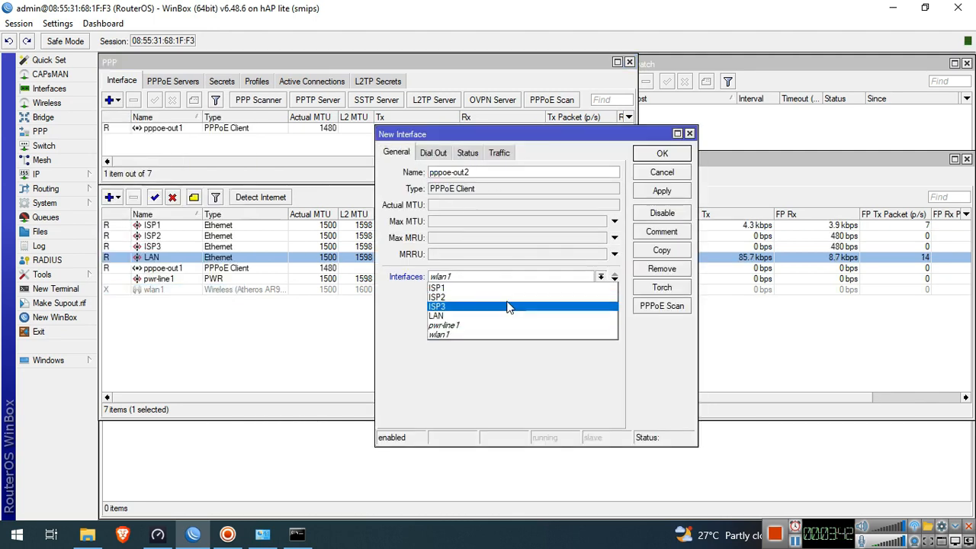
pyautogui.click(509, 299)
# Step: Set pppoe-out2's dial-out user to test2, enter the account password, disable Add Default Route, and save the client
pyautogui.click(433, 152)
pyautogui.click(481, 211)
pyautogui.write('test2')
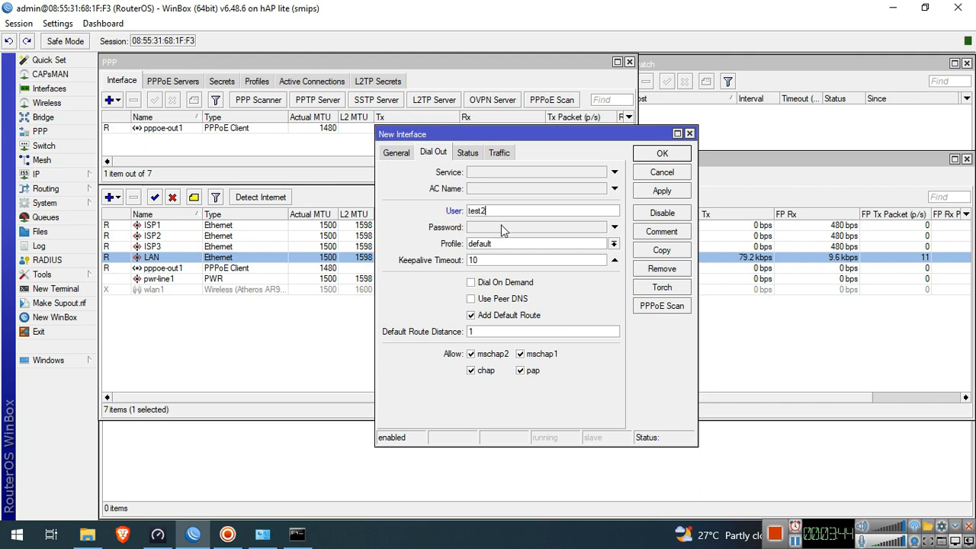
pyautogui.click(502, 228)
pyautogui.write('****')
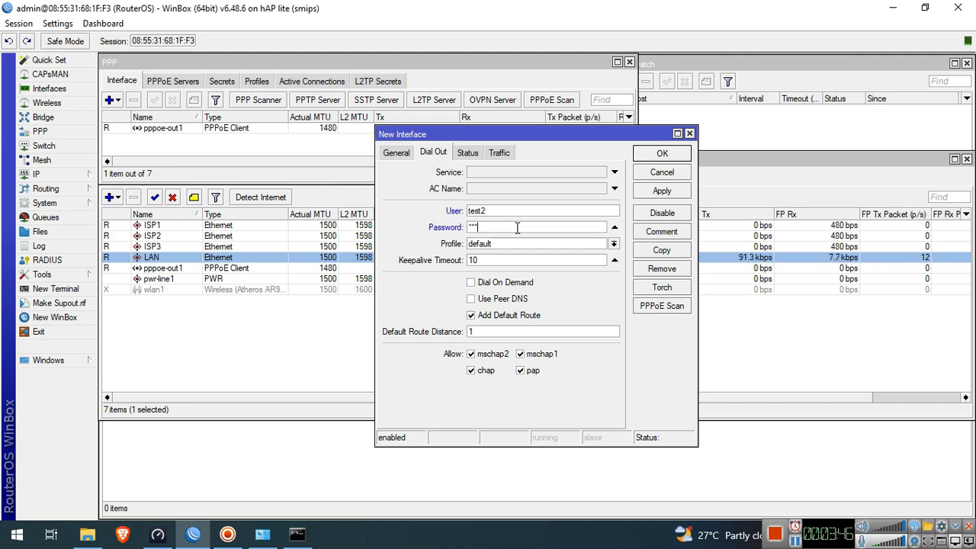
pyautogui.click(513, 314)
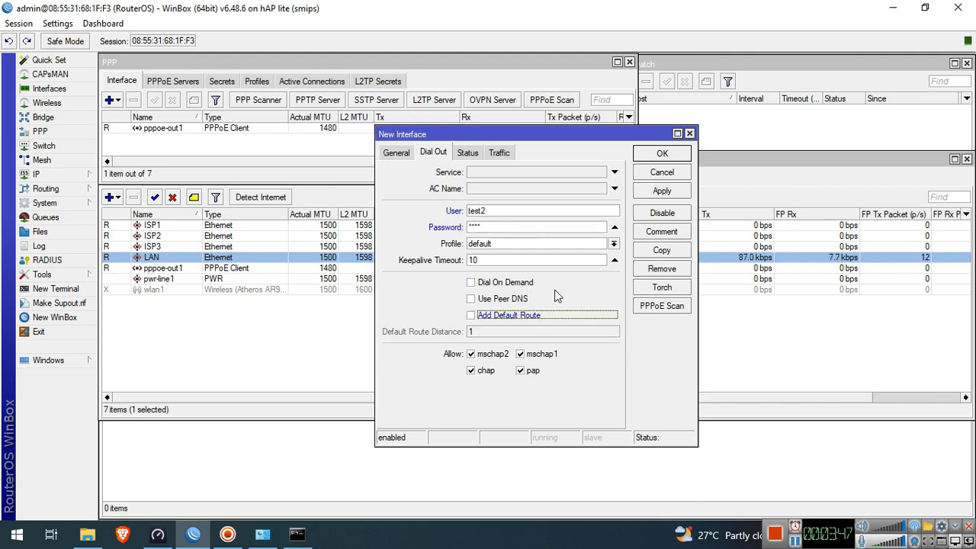
pyautogui.click(660, 156)
# Step: Start a third PPPoE client interface, keeping the name pppoe-out3, and assign it to ISP3
pyautogui.click(112, 101)
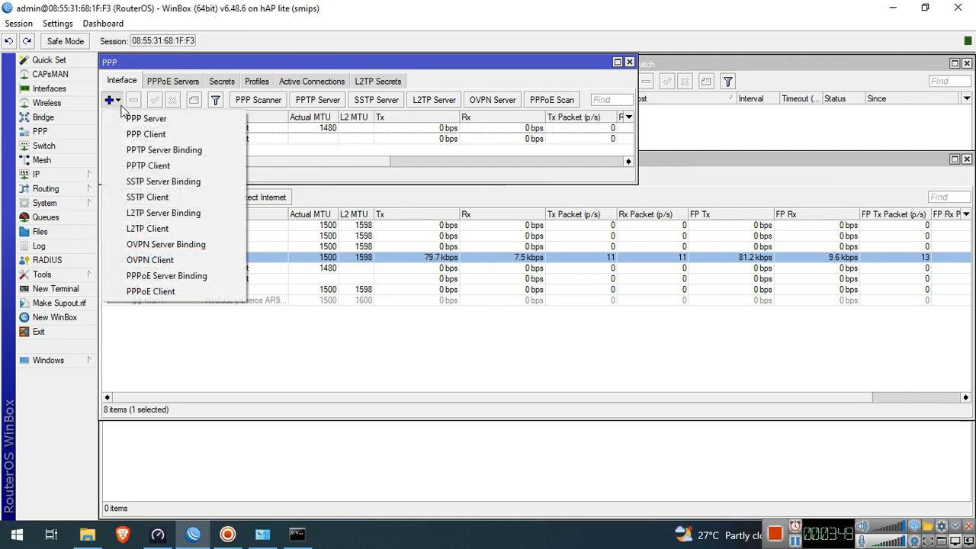
pyautogui.click(147, 289)
pyautogui.click(396, 152)
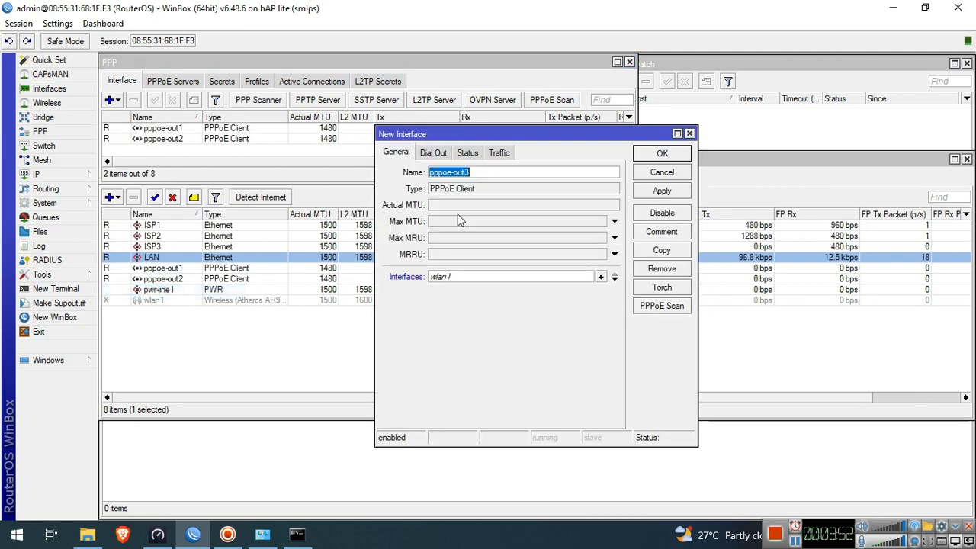
pyautogui.click(480, 277)
pyautogui.click(480, 308)
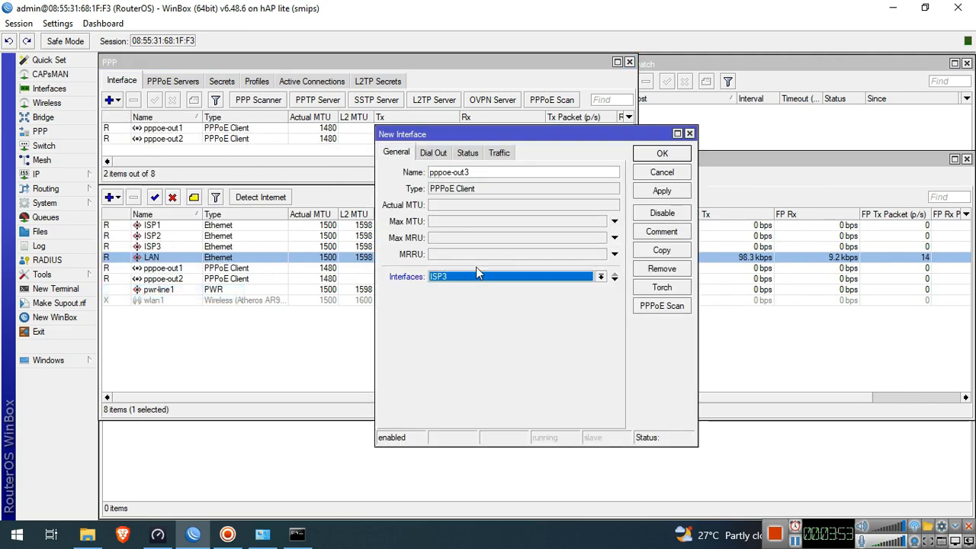
# Step: Set pppoe-out3's dial-out user to test3, enter the account password, disable Add Default Route, and save the client
pyautogui.click(433, 152)
pyautogui.click(497, 210)
pyautogui.write('test3')
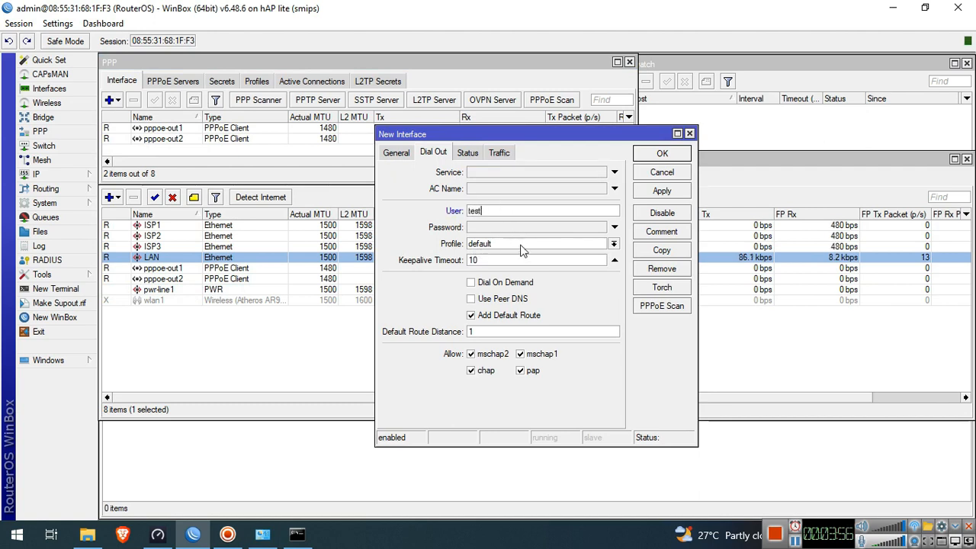
pyautogui.click(511, 228)
pyautogui.write('****')
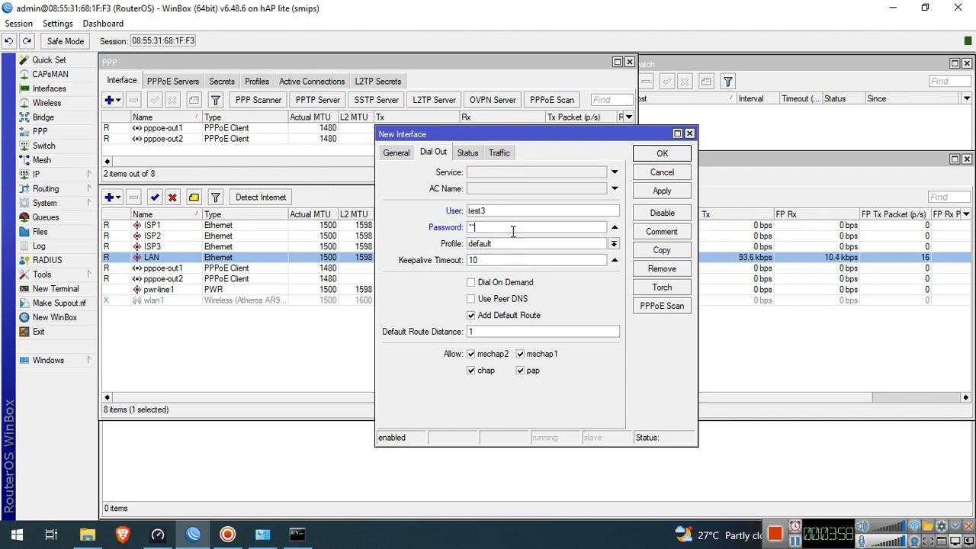
pyautogui.click(491, 316)
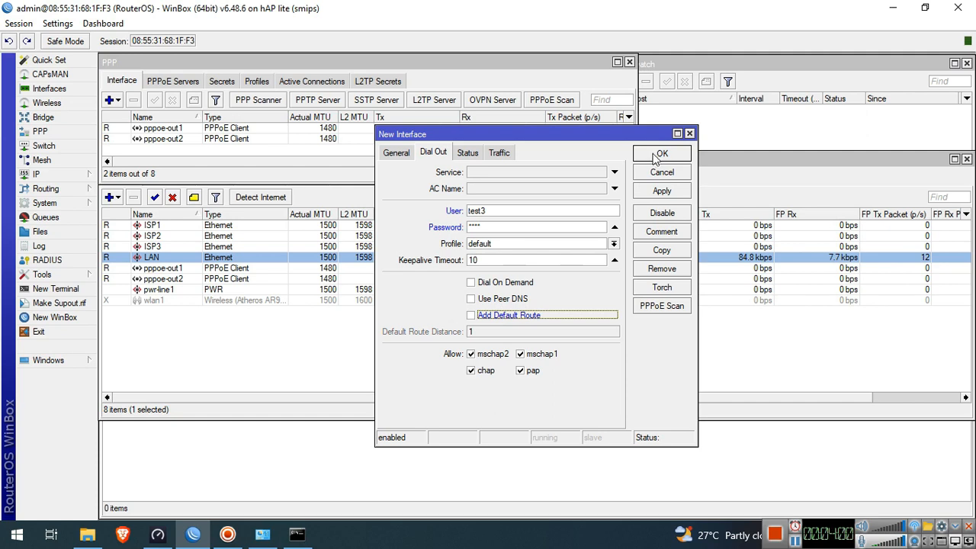
pyautogui.click(661, 153)
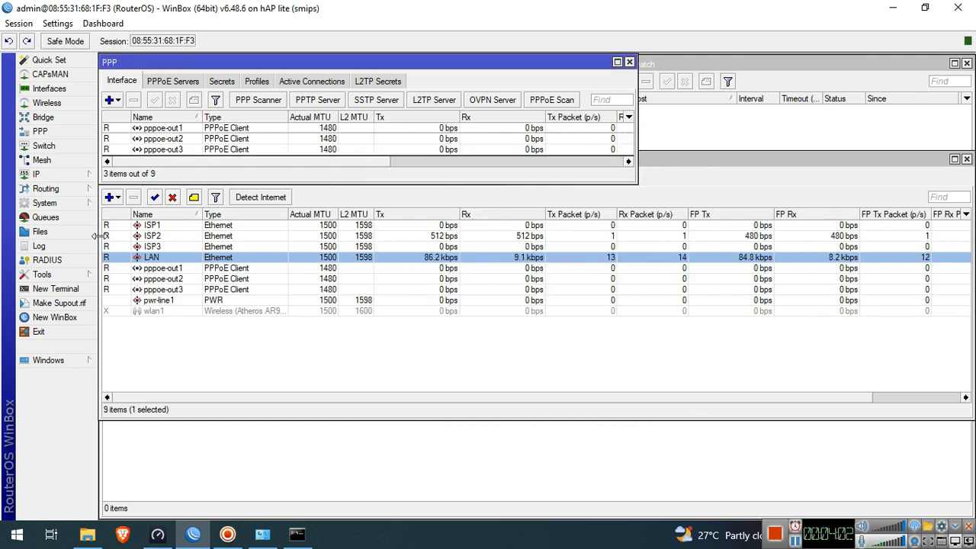
# Step: Configure the router's DNS with servers 8.8.8.8 and 8.8.4.4 and allow remote requests
pyautogui.click(71, 175)
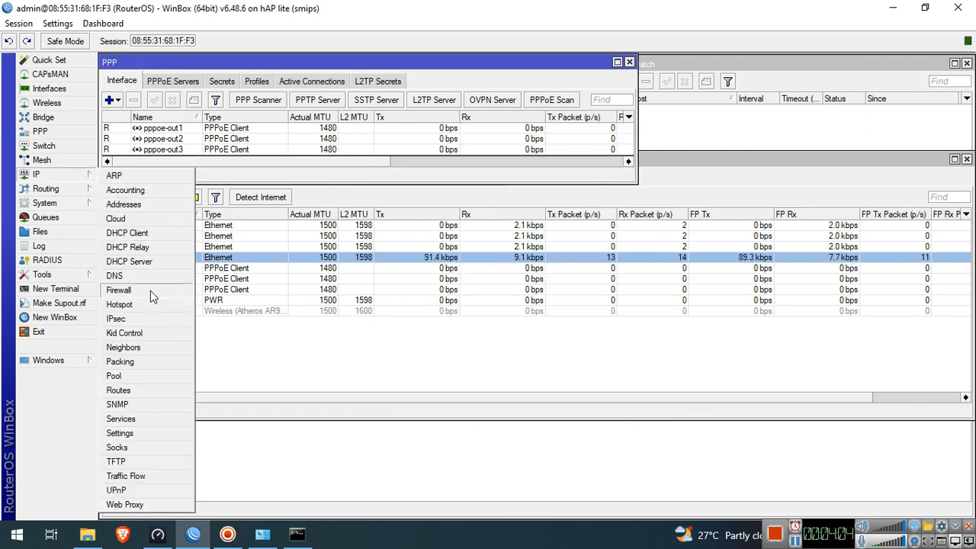
pyautogui.click(141, 276)
pyautogui.click(524, 257)
pyautogui.click(545, 180)
pyautogui.write('8.8.8.8')
pyautogui.press('Tab')
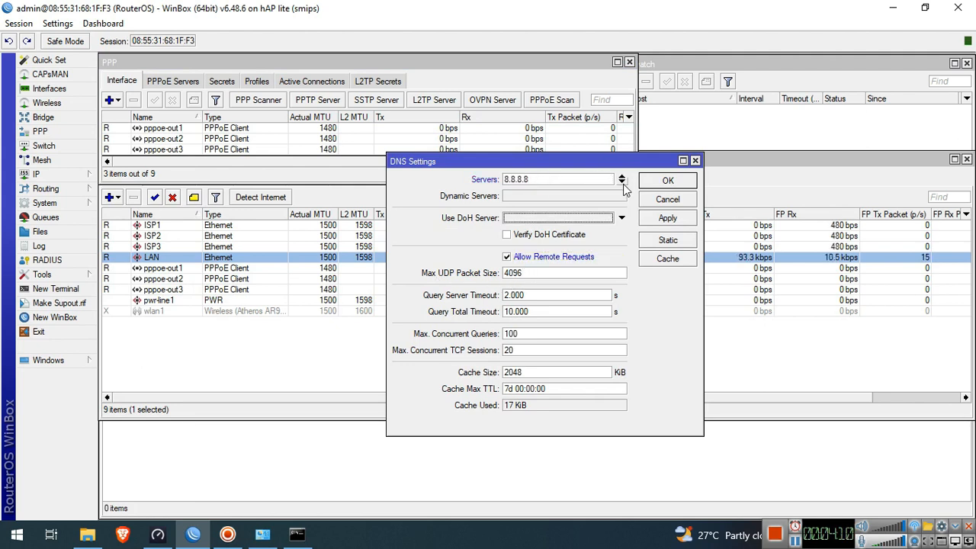
pyautogui.click(622, 185)
pyautogui.write('8.8.')
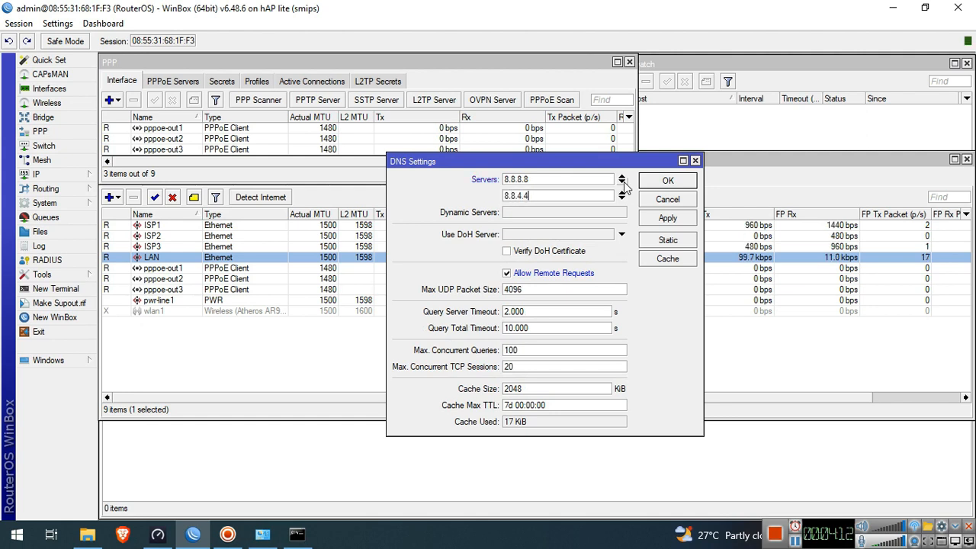
pyautogui.write('4.4')
pyautogui.click(664, 181)
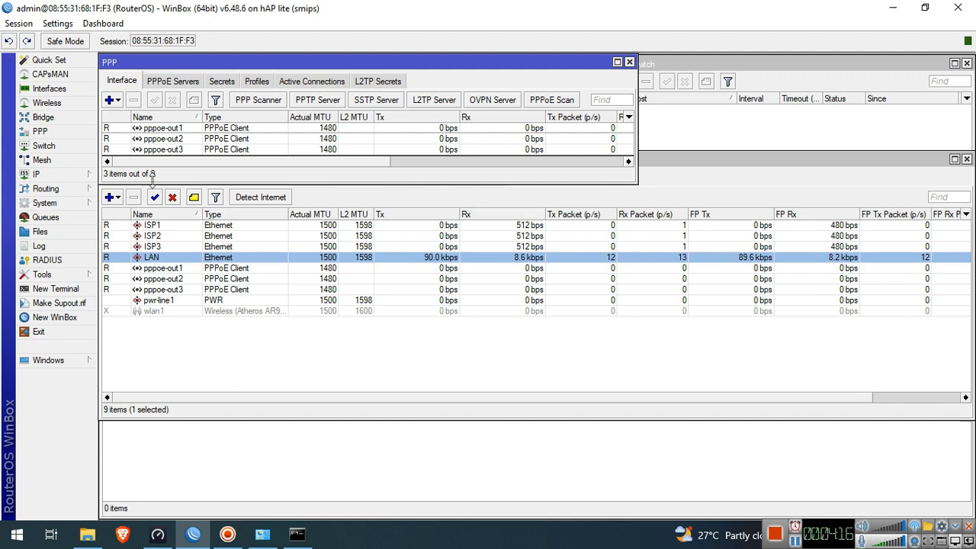
# Step: Add the IP address 192.168.88.1/24 to the LAN interface
pyautogui.click(70, 173)
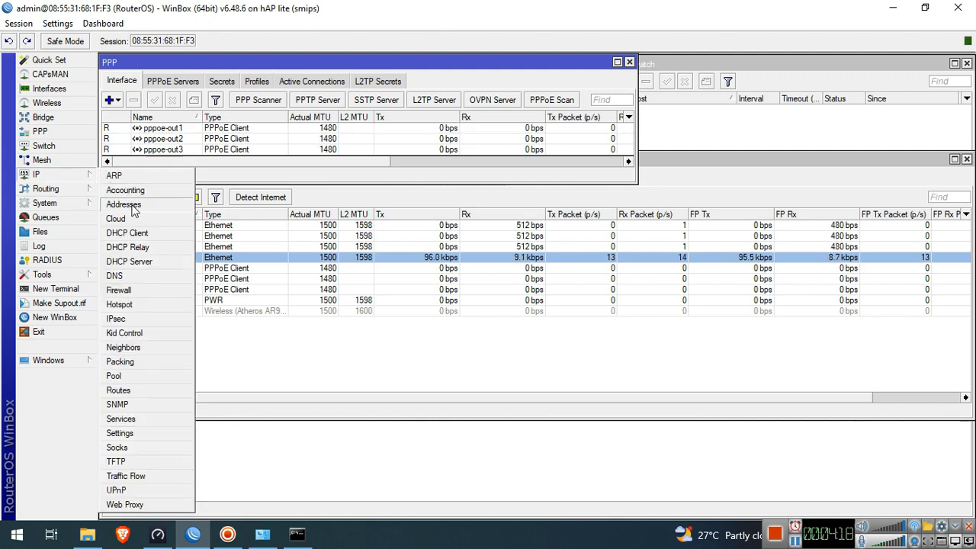
pyautogui.click(126, 208)
pyautogui.click(427, 188)
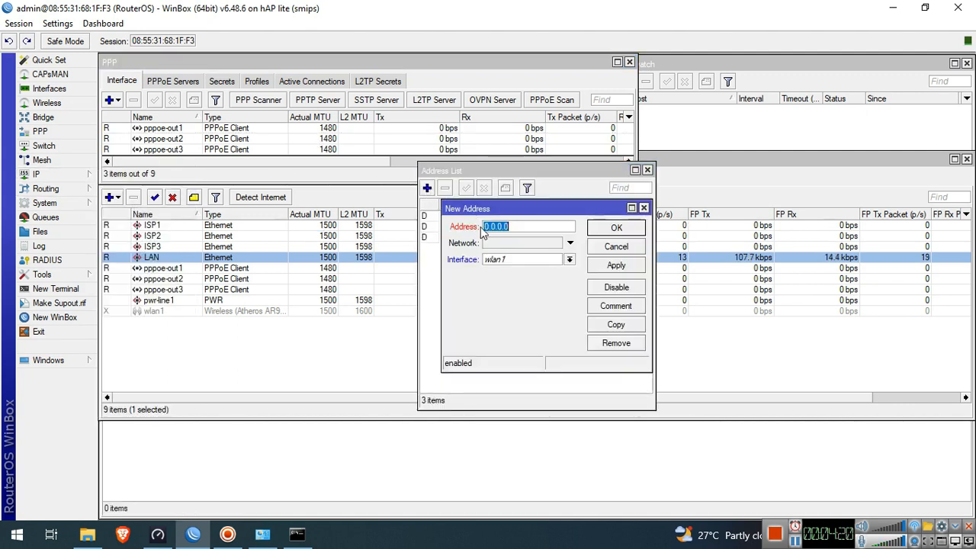
pyautogui.click(517, 259)
pyautogui.click(499, 298)
pyautogui.doubleClick(523, 227)
pyautogui.write('192.168.88')
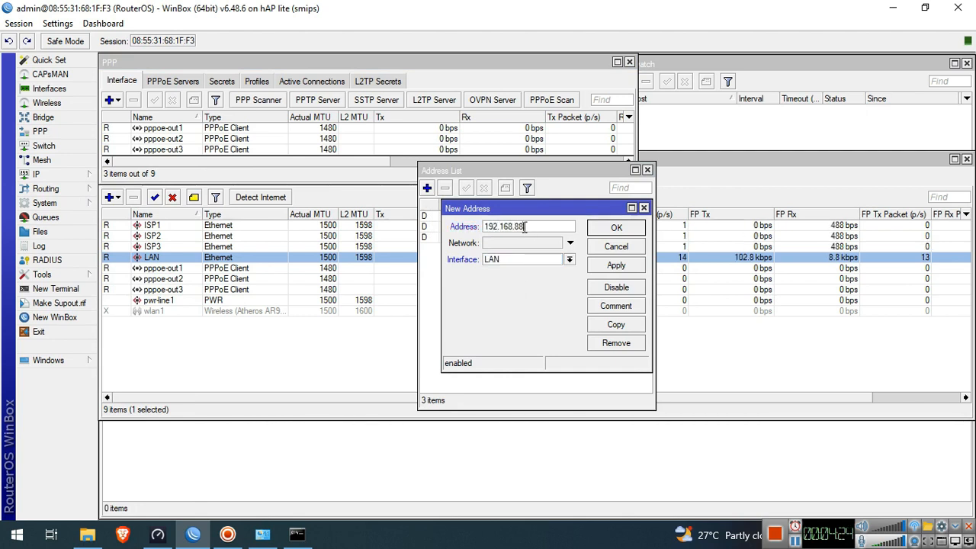
pyautogui.write('.1/24')
pyautogui.click(616, 266)
pyautogui.click(617, 229)
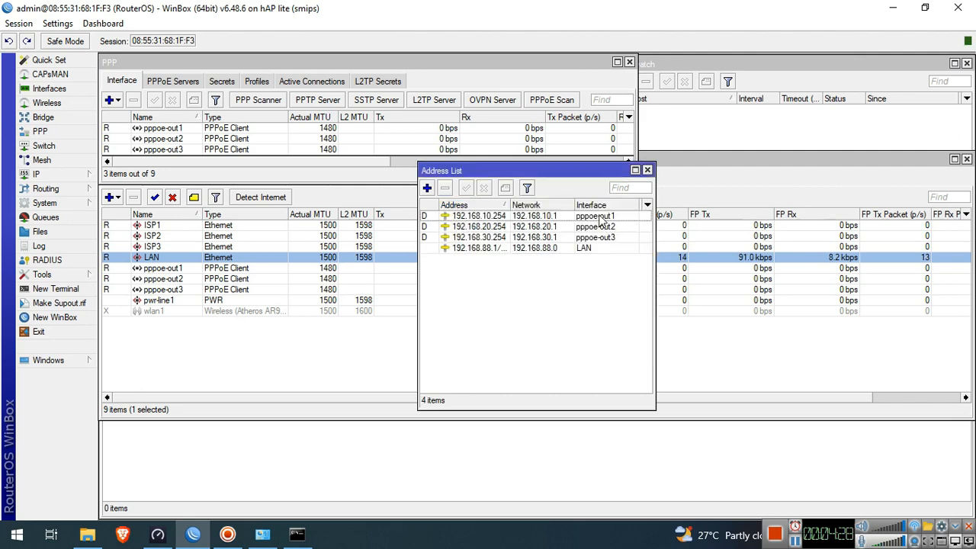
pyautogui.click(647, 169)
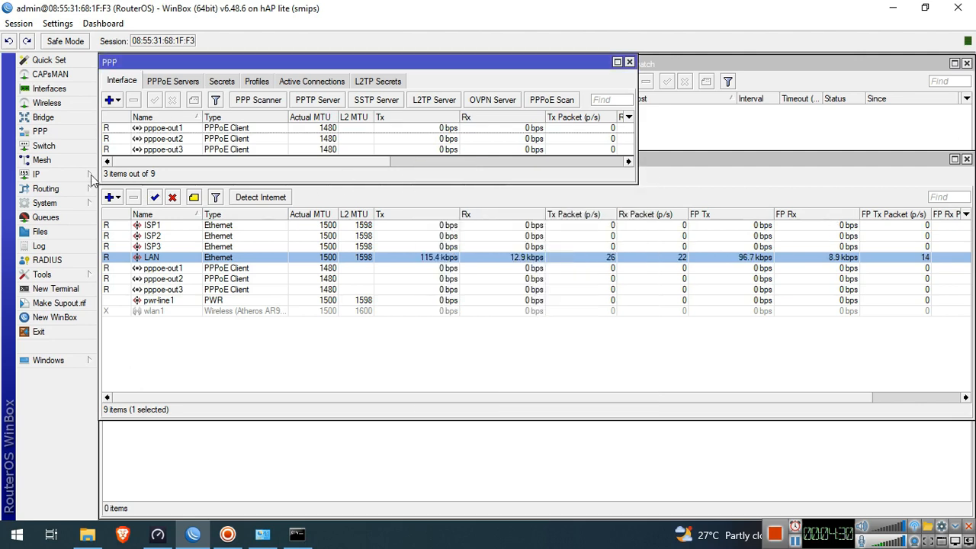
# Step: Run DHCP Setup for the LAN interface, accepting the suggested settings with a lease time of 00:10:00
pyautogui.click(38, 174)
pyautogui.click(128, 261)
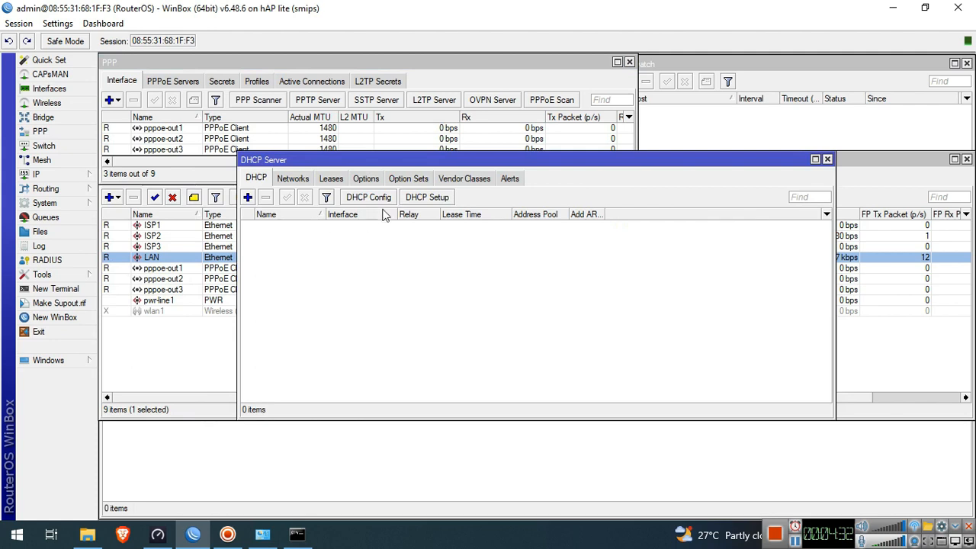
pyautogui.click(427, 196)
pyautogui.click(567, 285)
pyautogui.click(537, 323)
pyautogui.click(572, 319)
pyautogui.click(572, 319)
pyautogui.click(573, 320)
pyautogui.click(573, 319)
pyautogui.click(574, 320)
pyautogui.click(573, 319)
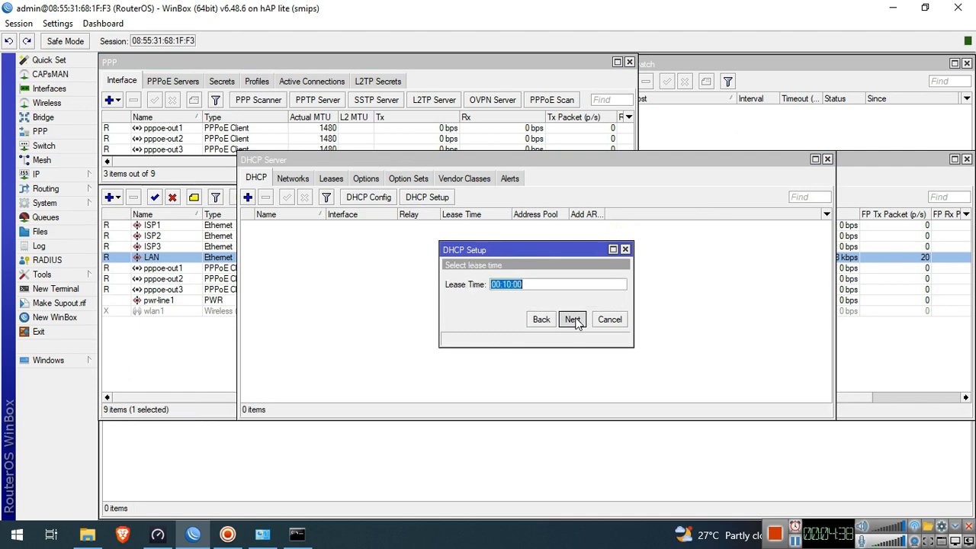
pyautogui.click(536, 280)
# Step: Rename the DHCP server on the LAN interface to DHCP-LAN
pyautogui.doubleClick(353, 227)
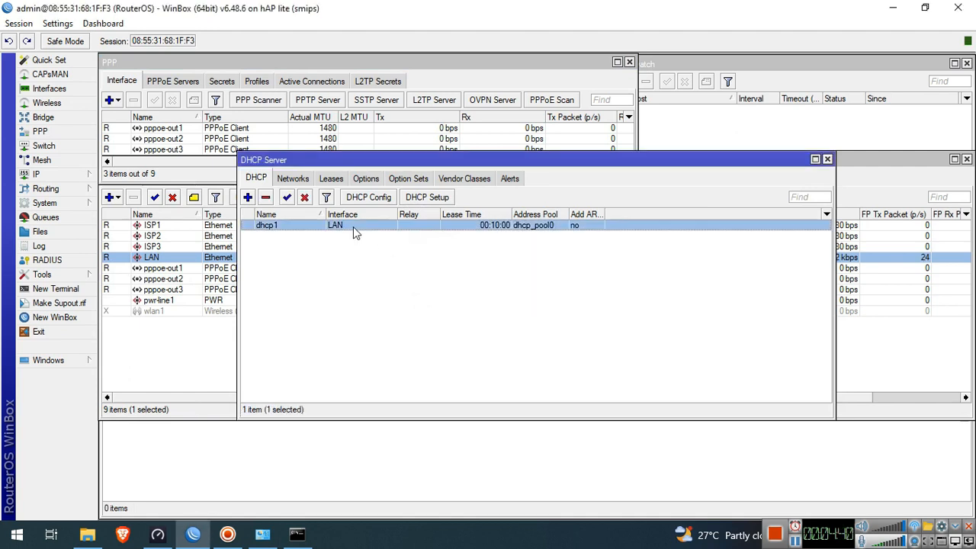
pyautogui.write('DHCP-LAN')
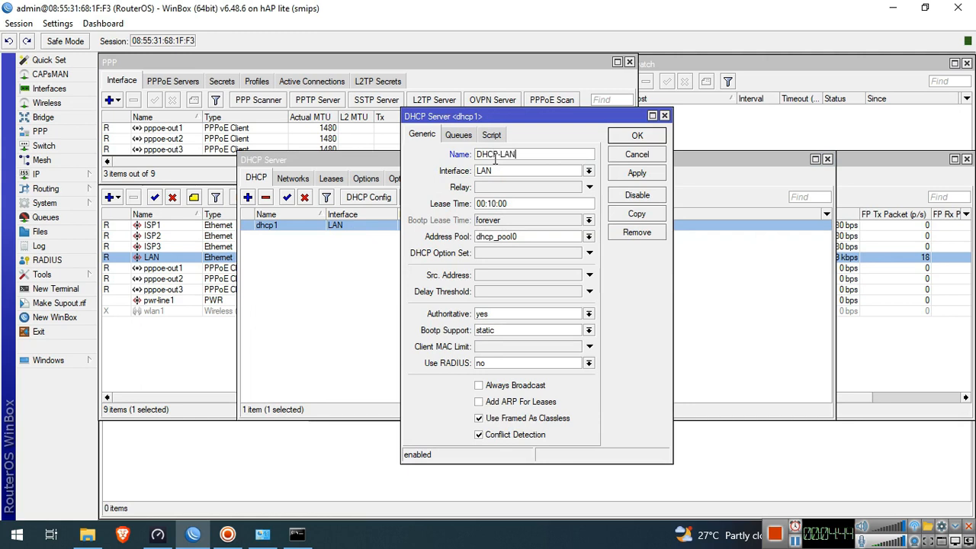
pyautogui.click(618, 137)
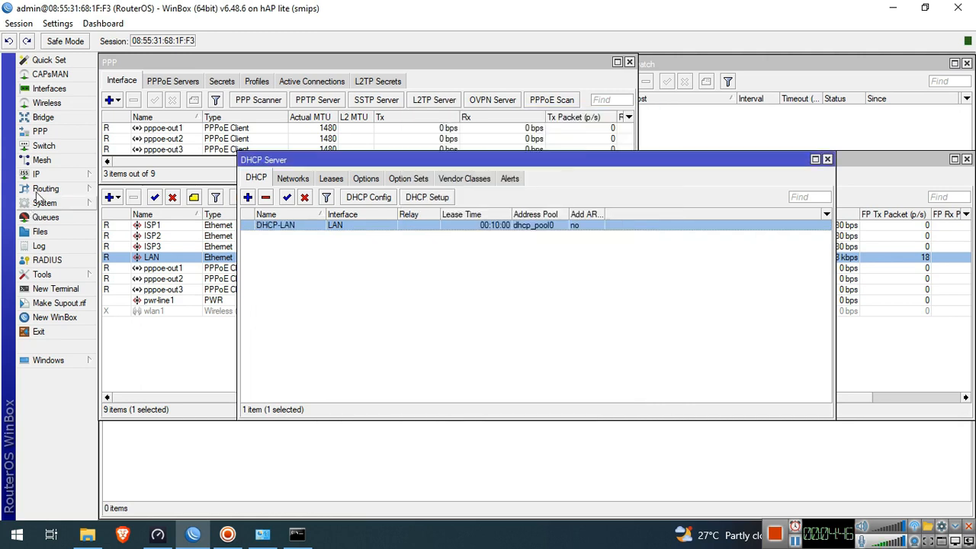
# Step: Rename the IP address pool dhcp_pool0 to LAN-Pool
pyautogui.click(85, 177)
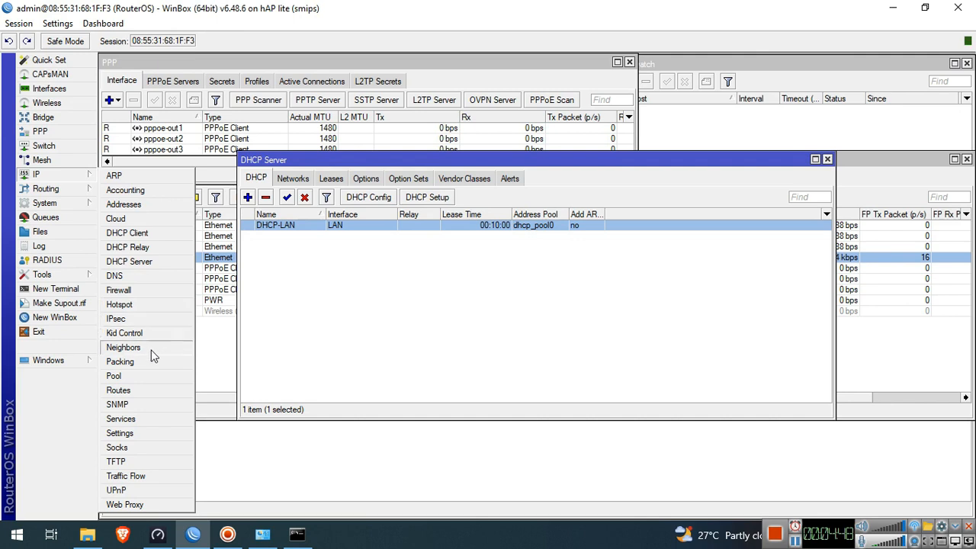
pyautogui.click(145, 376)
pyautogui.doubleClick(425, 227)
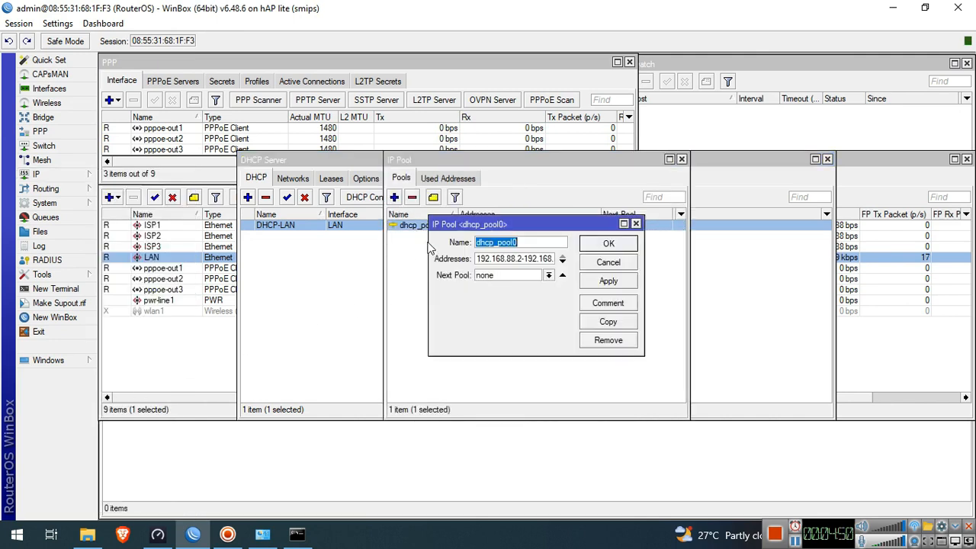
pyautogui.write('LAN-Pool')
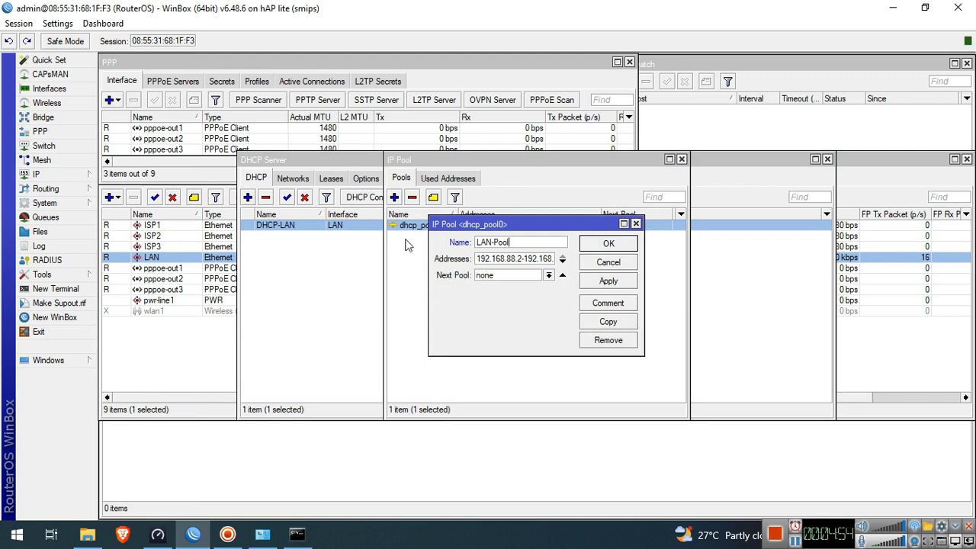
pyautogui.click(608, 244)
pyautogui.click(682, 159)
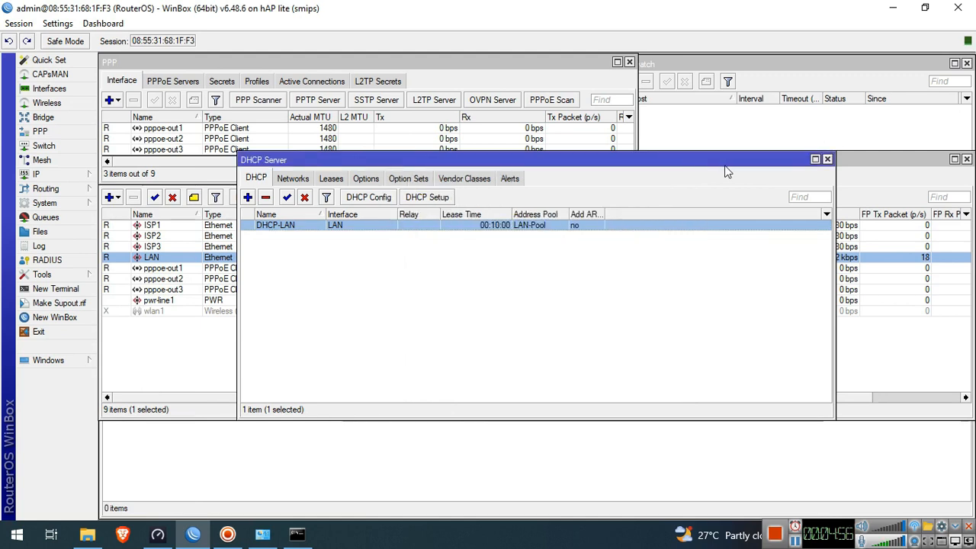
# Step: Close the DHCP Server and Interface List windows and bring the Firewall window forward
pyautogui.click(826, 159)
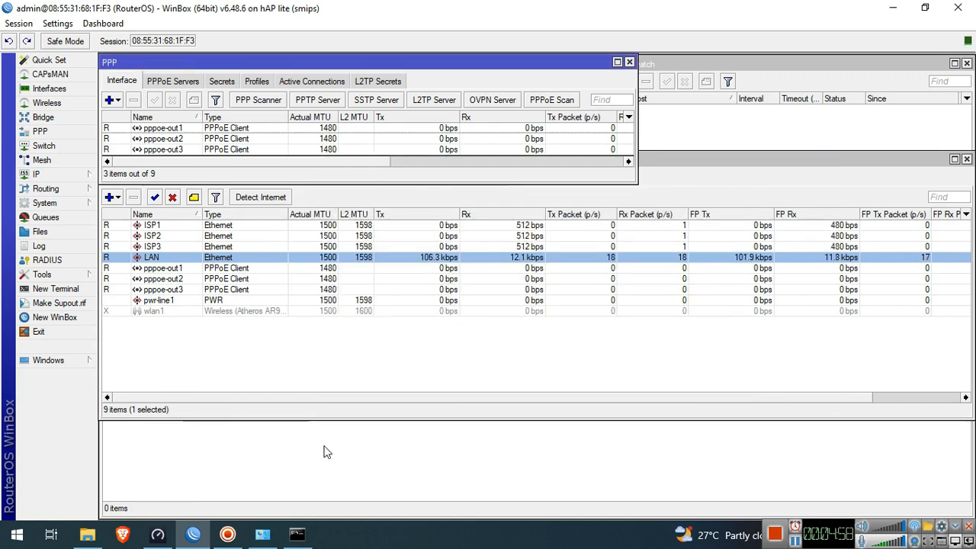
pyautogui.click(488, 360)
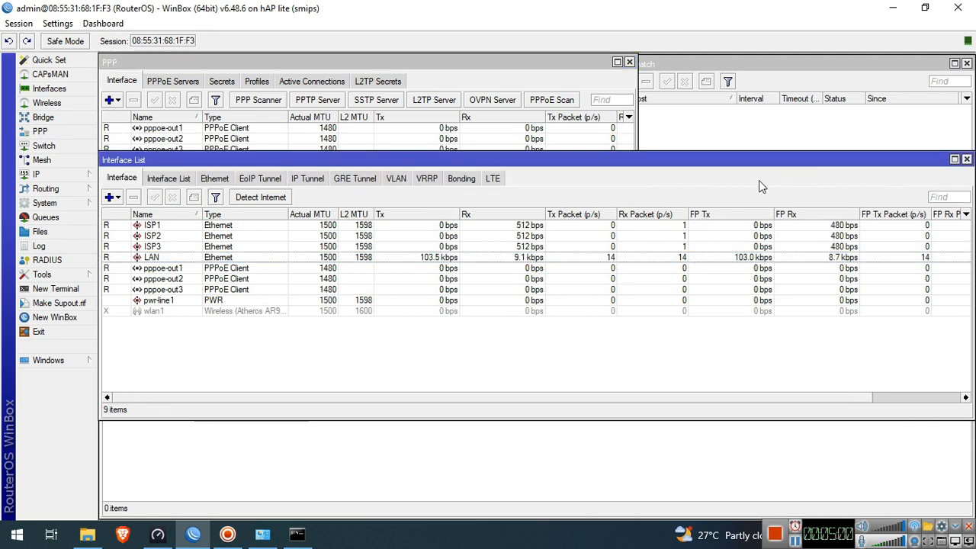
pyautogui.click(966, 160)
pyautogui.click(402, 355)
# Step: Start a new firewall NAT rule in the srcnat chain with pppoe-out1 as the out interface
pyautogui.click(162, 215)
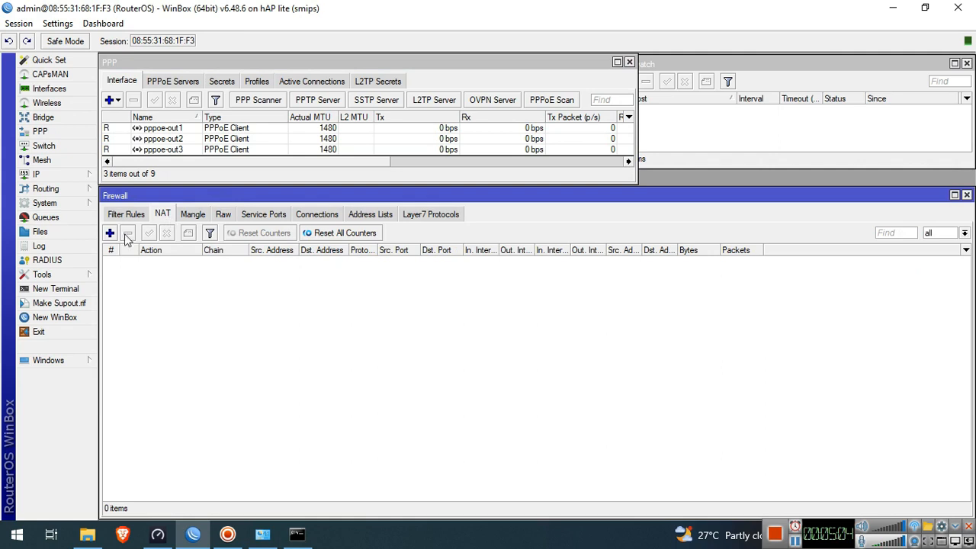
pyautogui.click(111, 234)
pyautogui.click(441, 143)
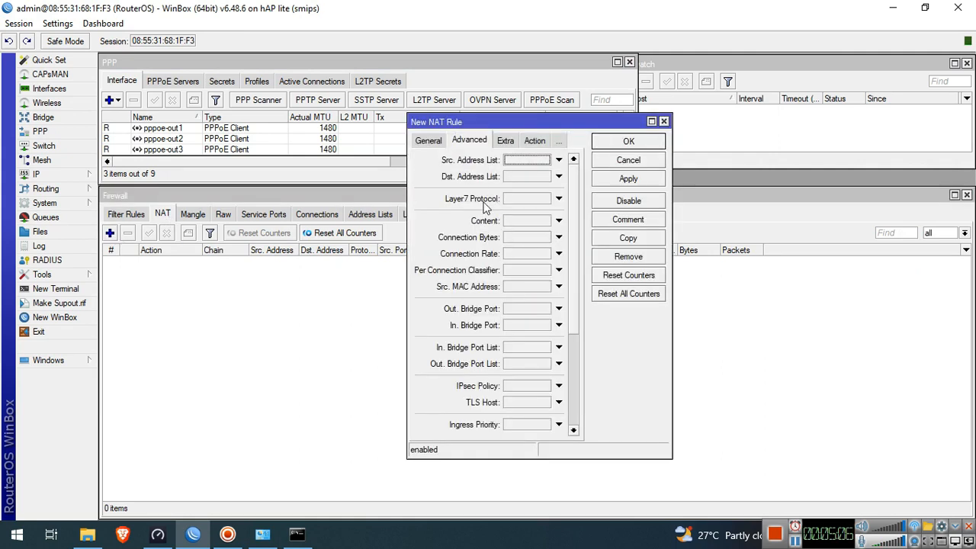
pyautogui.click(438, 144)
pyautogui.click(500, 298)
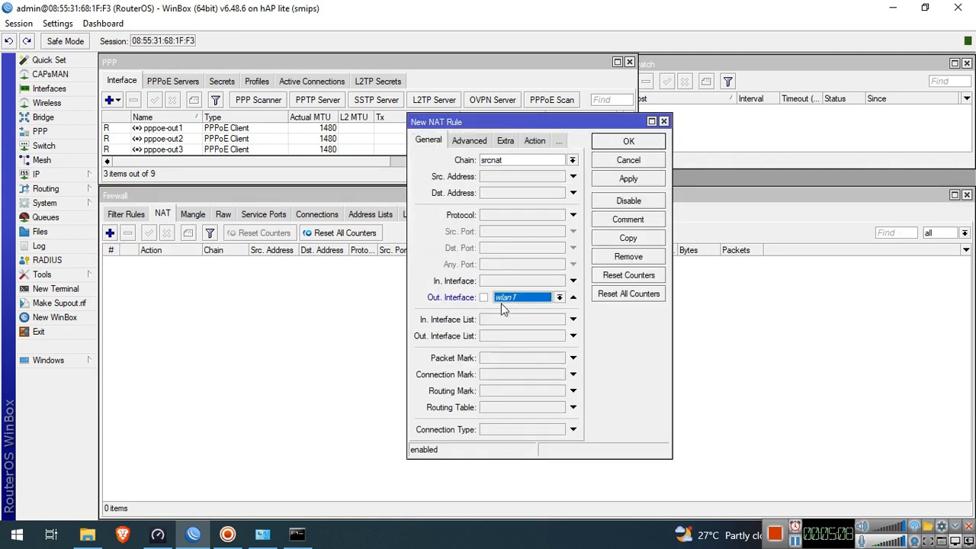
pyautogui.click(530, 392)
pyautogui.click(541, 298)
pyautogui.click(533, 393)
pyautogui.click(531, 297)
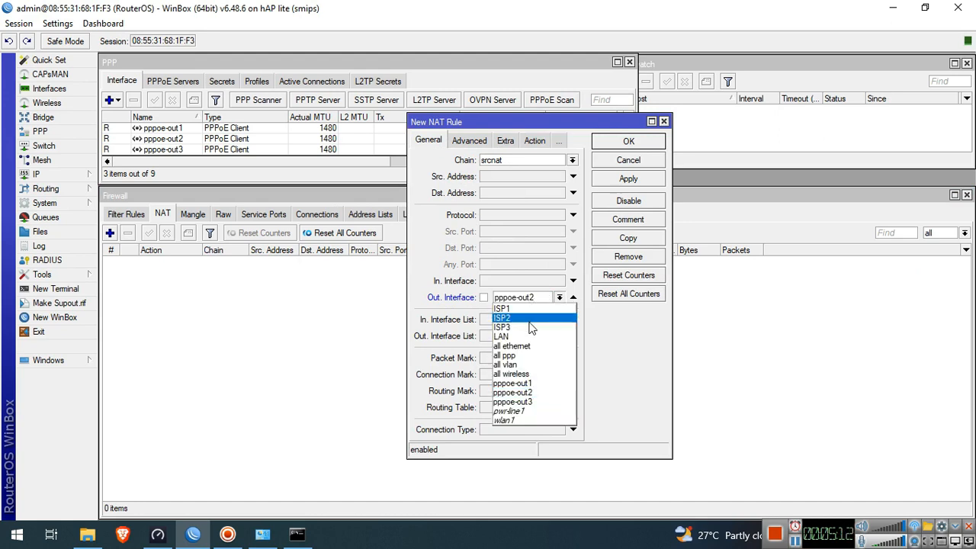
pyautogui.click(532, 383)
# Step: Set the NAT rule's action to masquerade and apply the rule
pyautogui.click(505, 141)
pyautogui.click(533, 141)
pyautogui.click(498, 141)
pyautogui.click(524, 160)
pyautogui.click(505, 229)
pyautogui.click(628, 178)
# Step: Copy the pppoe-out1 masquerade rule, set its out interface to pppoe-out2 and apply it
pyautogui.click(628, 238)
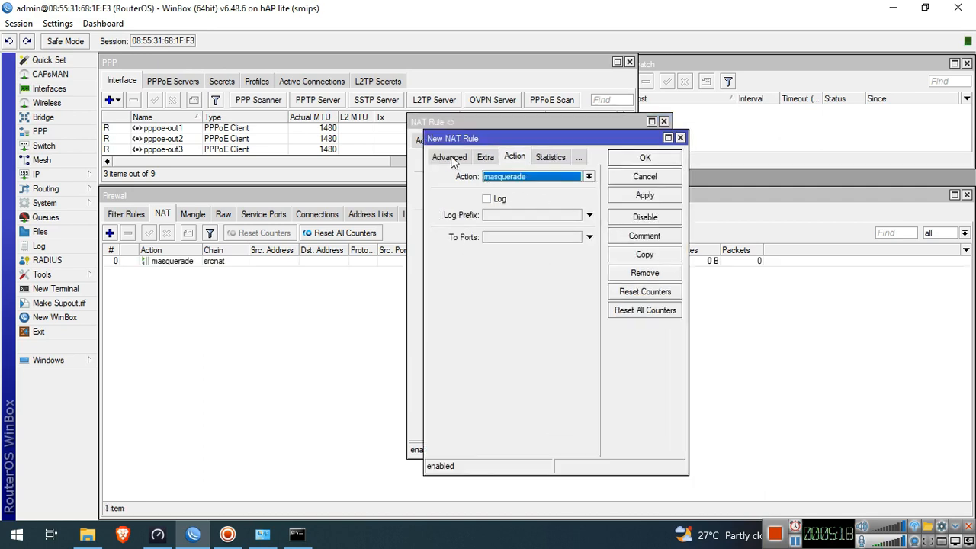
pyautogui.click(450, 158)
pyautogui.click(575, 314)
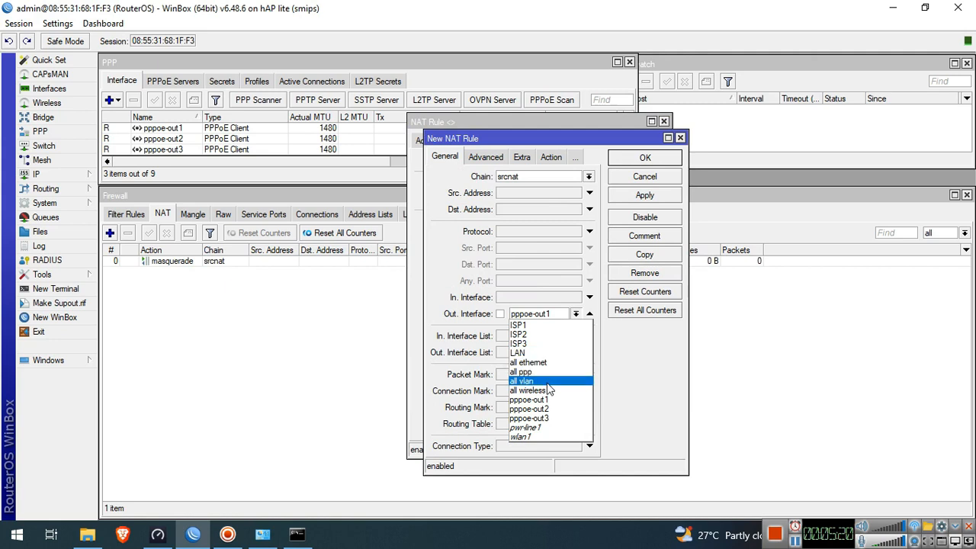
pyautogui.click(544, 409)
pyautogui.click(546, 158)
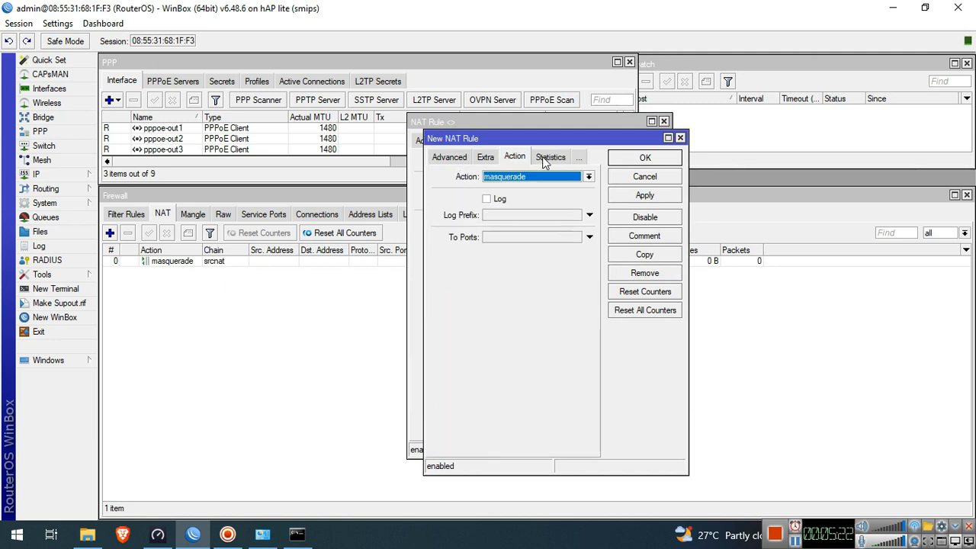
pyautogui.click(644, 195)
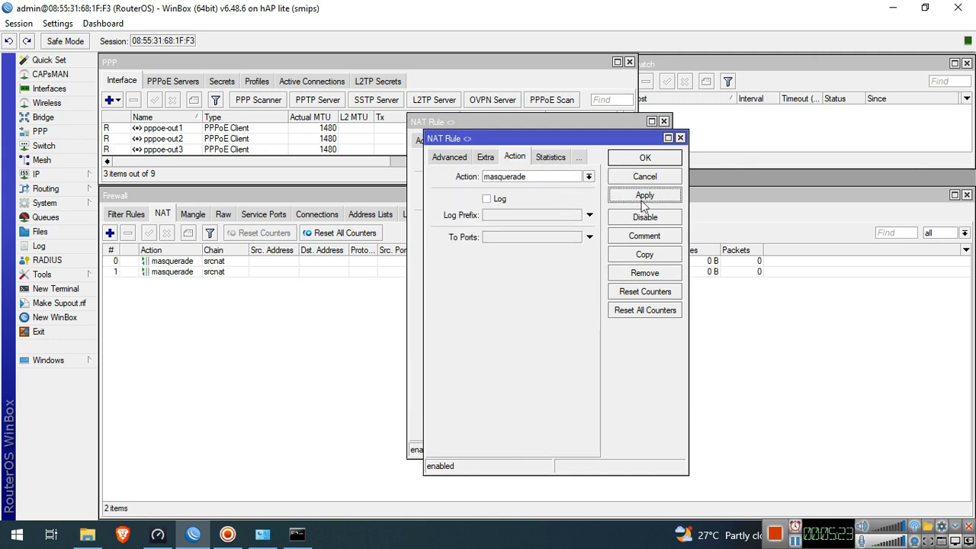
# Step: Copy the masquerade rule for out interface pppoe-out3, save all three rules and widen the Out. Interface column
pyautogui.click(644, 254)
pyautogui.click(462, 174)
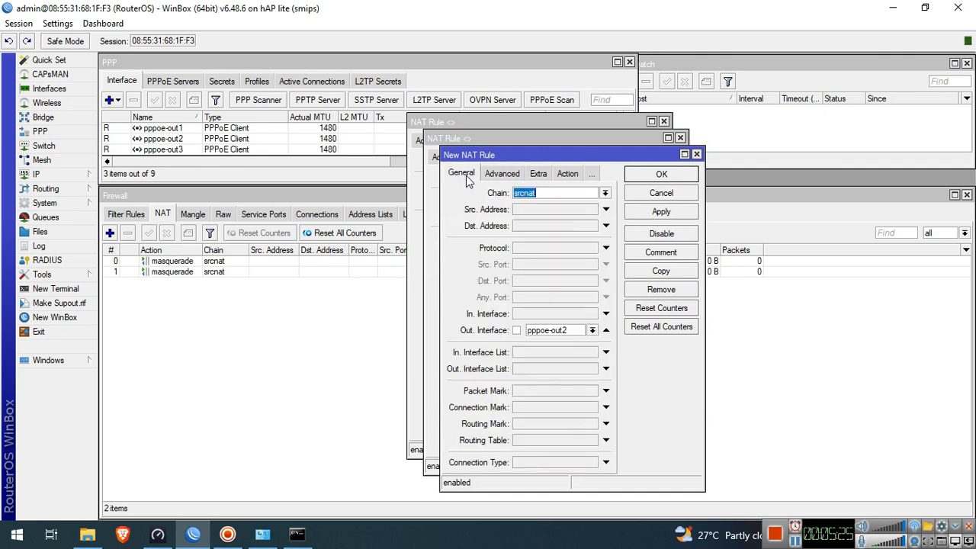
pyautogui.click(561, 333)
pyautogui.click(561, 434)
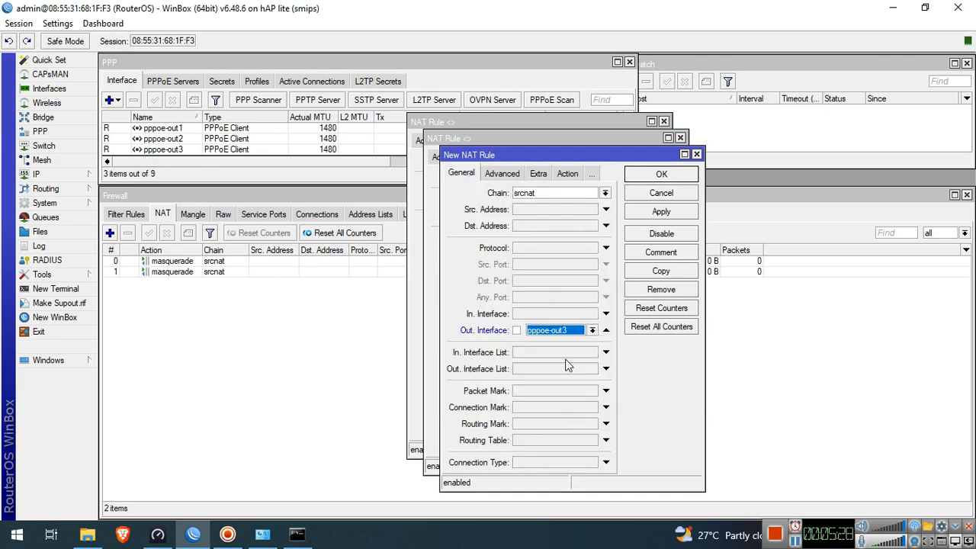
pyautogui.click(568, 174)
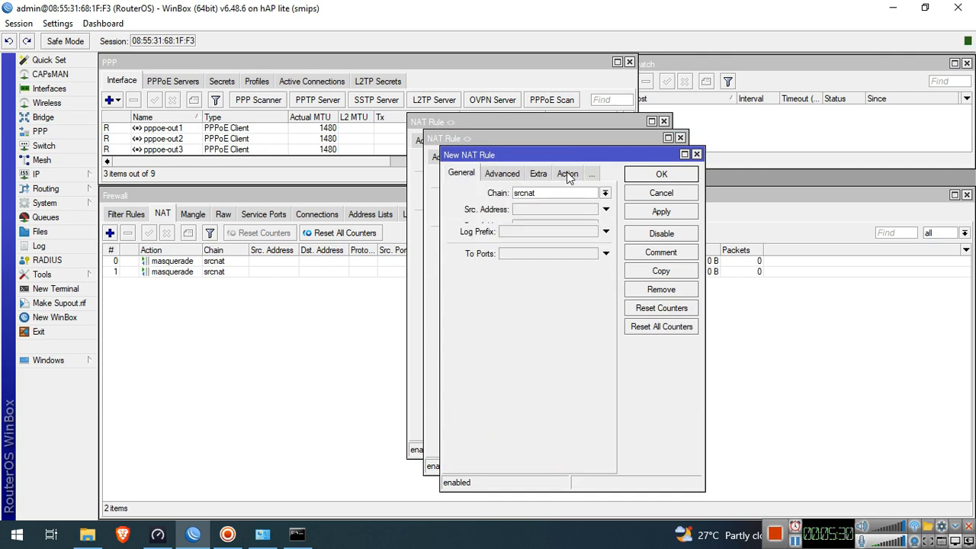
pyautogui.click(663, 212)
pyautogui.click(661, 173)
pyautogui.click(646, 157)
pyautogui.click(629, 141)
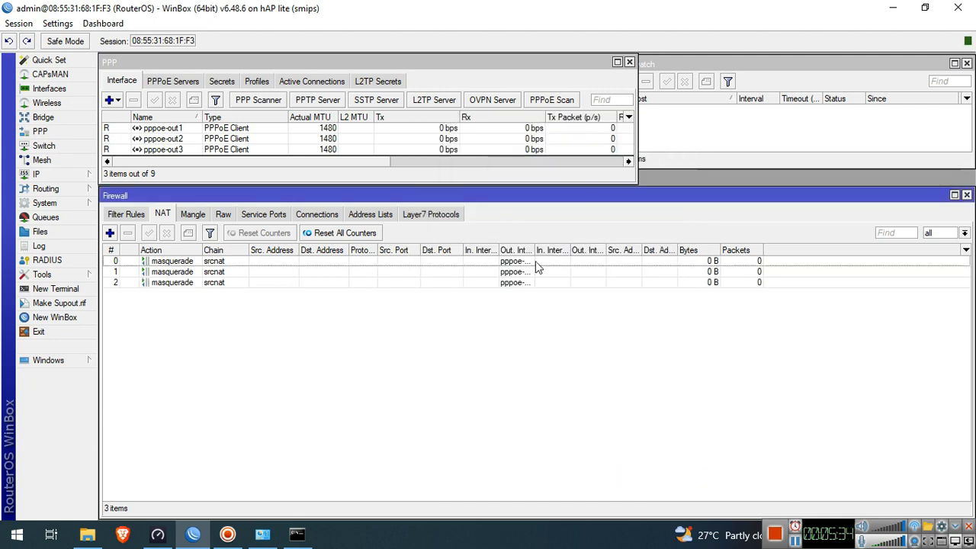
pyautogui.moveTo(535, 252); pyautogui.dragTo(555, 251)
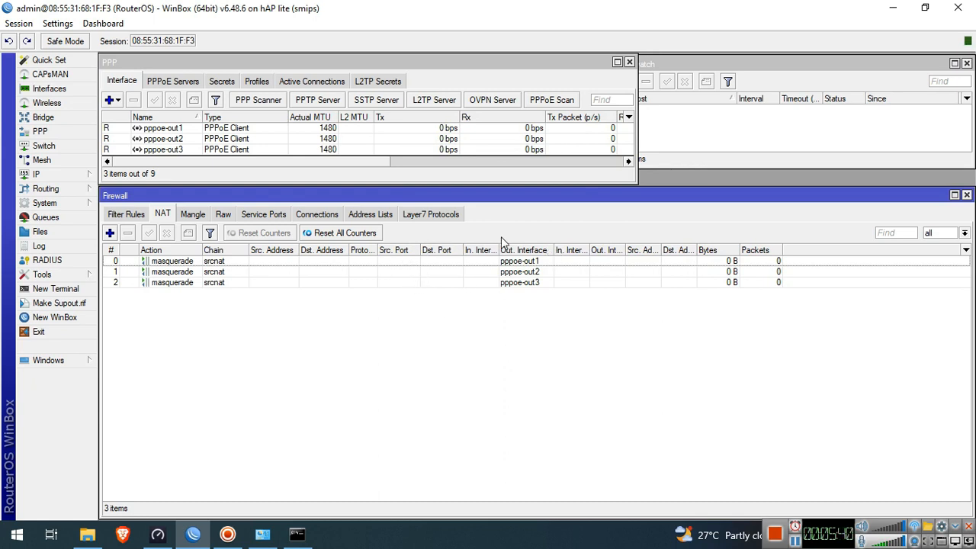
# Step: Add a firewall address list entry named RFC1918 with the address 10.0.0.0/8
pyautogui.click(386, 216)
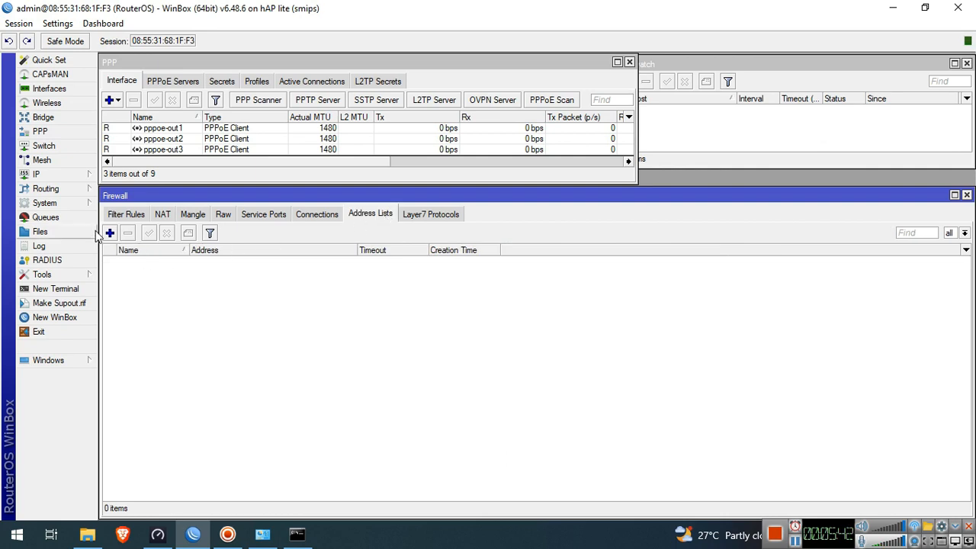
pyautogui.click(110, 233)
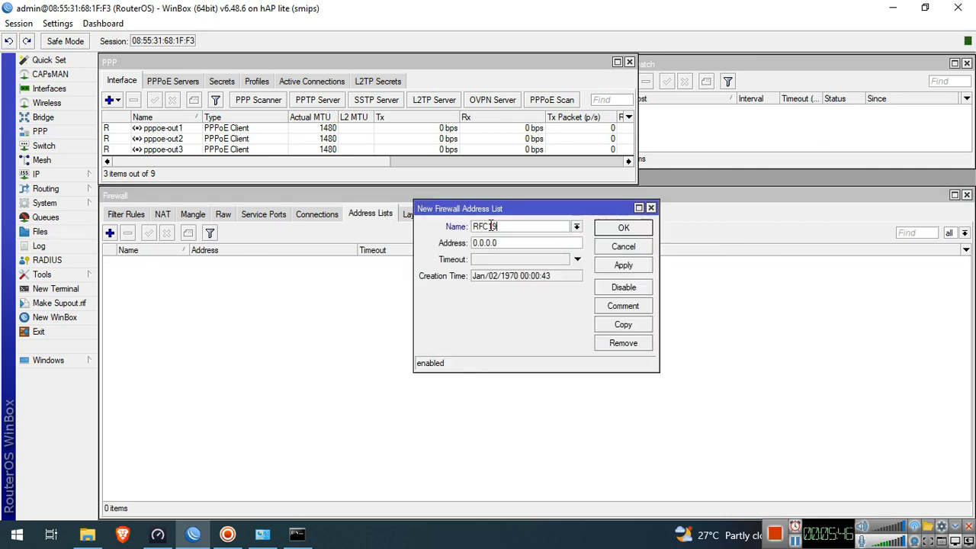
pyautogui.doubleClick(520, 242)
pyautogui.write('10.0.0.0/8')
pyautogui.click(623, 265)
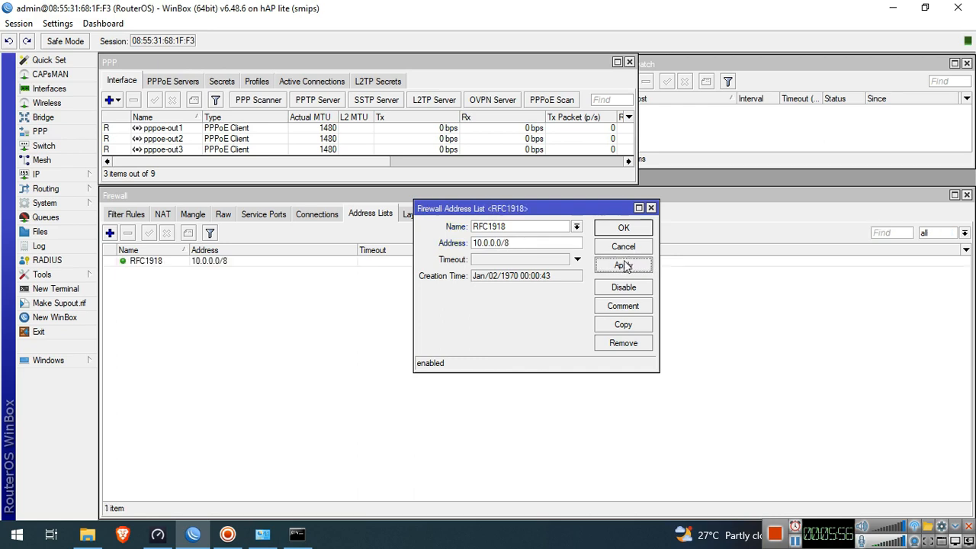
# Step: Copy the RFC1918 address list entry and give the copy the address 172.16.0.0/12
pyautogui.click(624, 324)
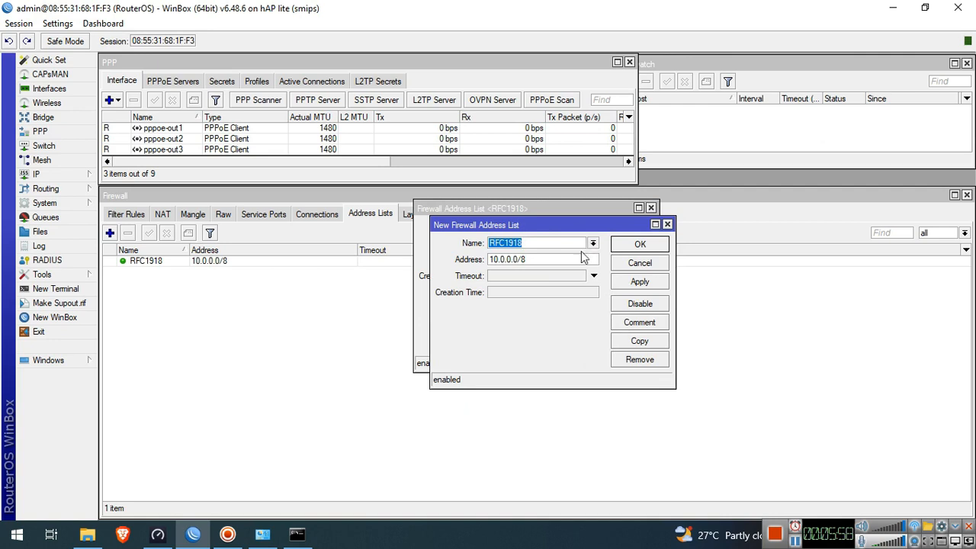
pyautogui.doubleClick(571, 257)
pyautogui.write('172')
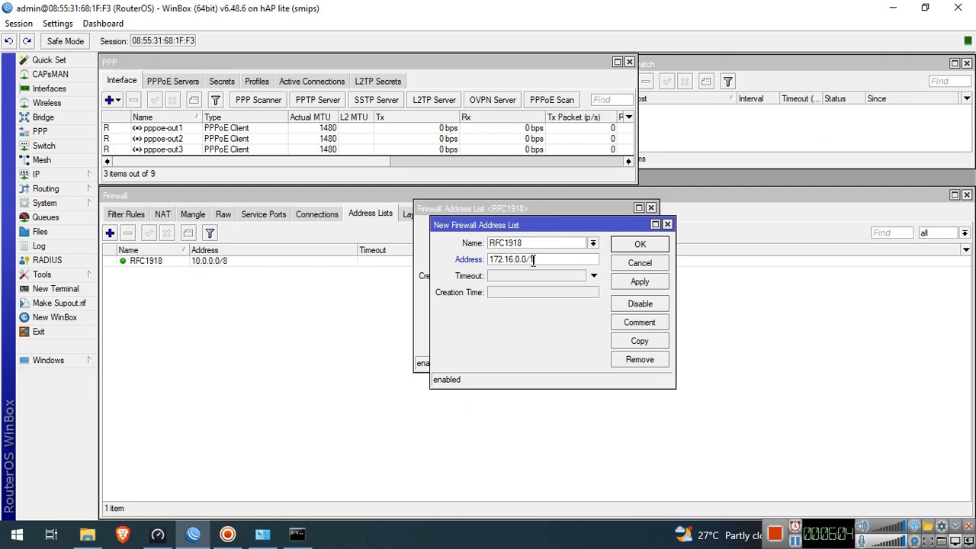
pyautogui.click(639, 283)
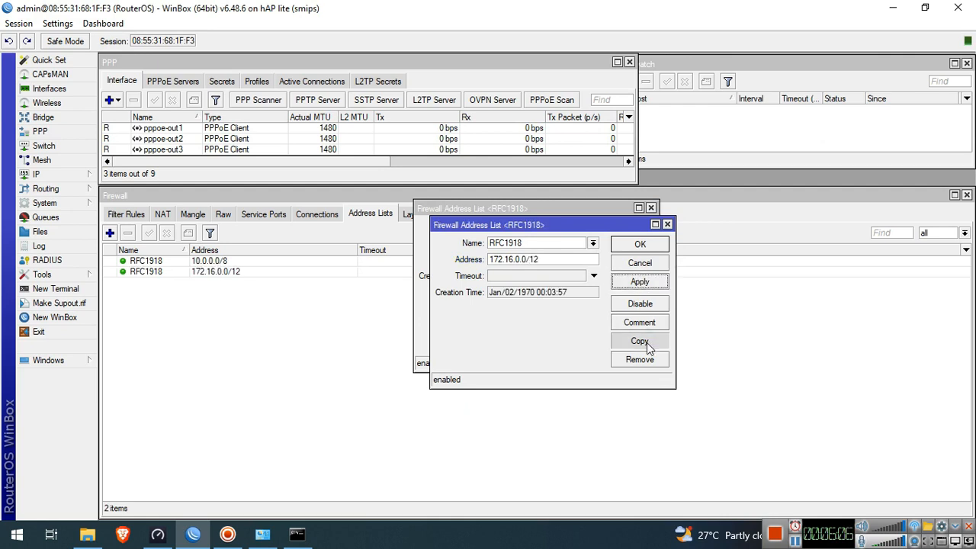
# Step: Copy the RFC1918 entry again with the address 192.168.0.0/16 and close the address list entry dialogs
pyautogui.click(640, 340)
pyautogui.doubleClick(589, 278)
pyautogui.write('19')
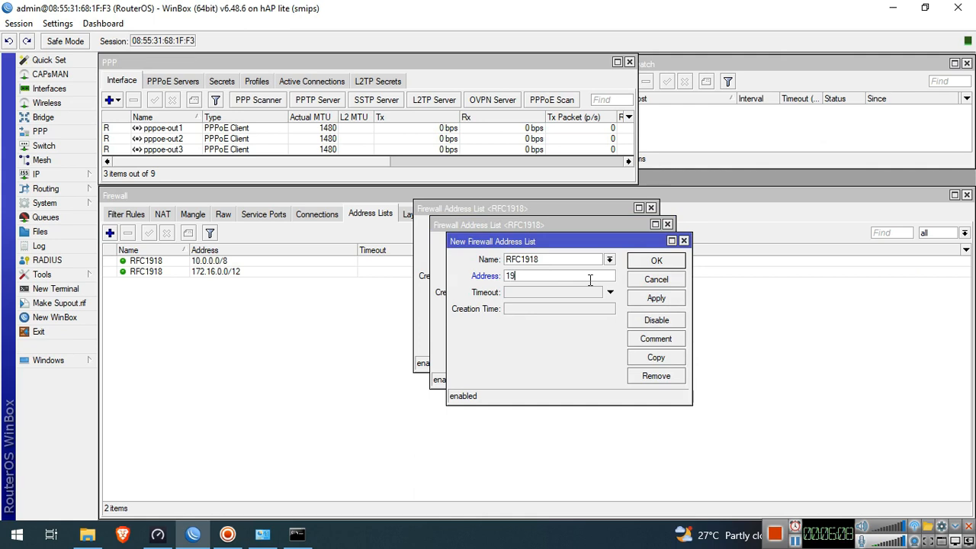
pyautogui.write('2.168.0')
pyautogui.click(644, 301)
pyautogui.click(648, 260)
pyautogui.click(639, 280)
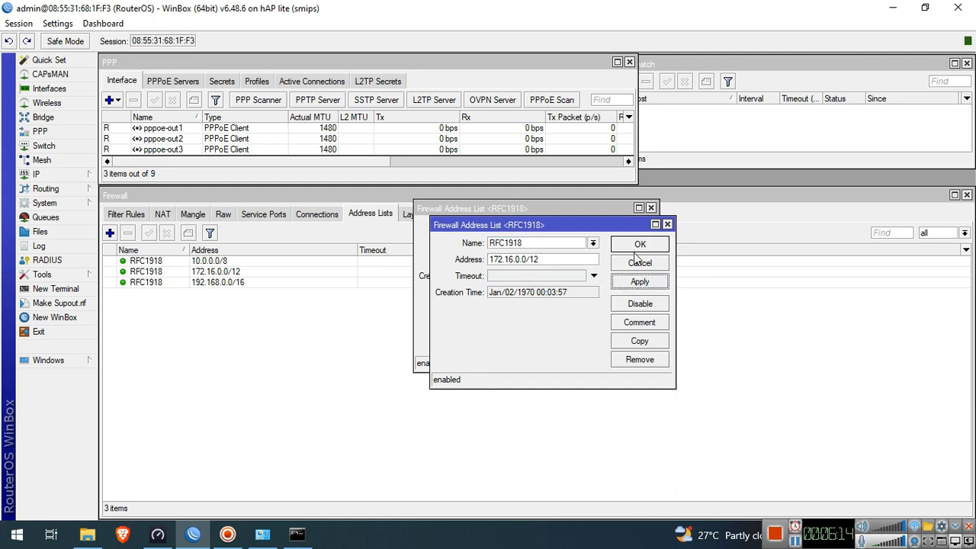
pyautogui.click(635, 261)
pyautogui.click(633, 245)
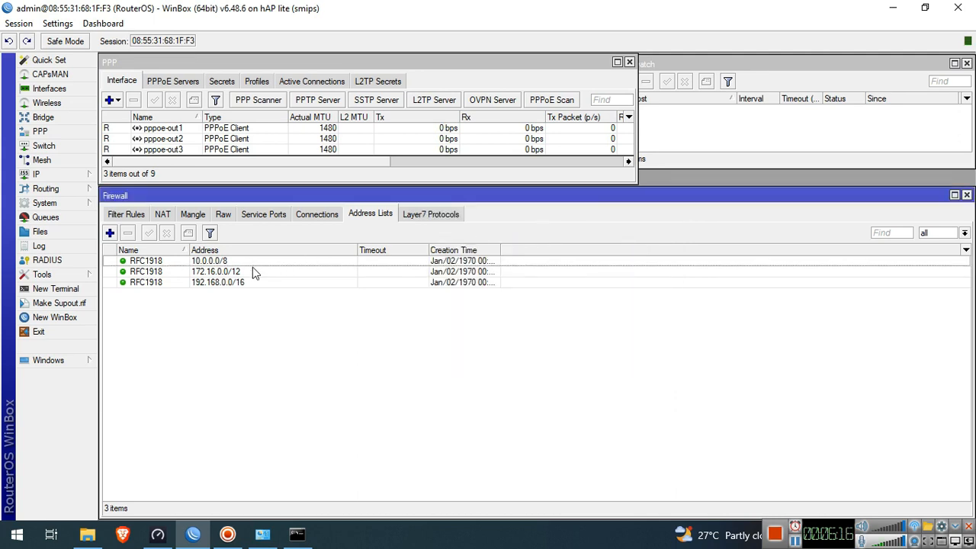
pyautogui.moveTo(187, 250); pyautogui.dragTo(180, 250)
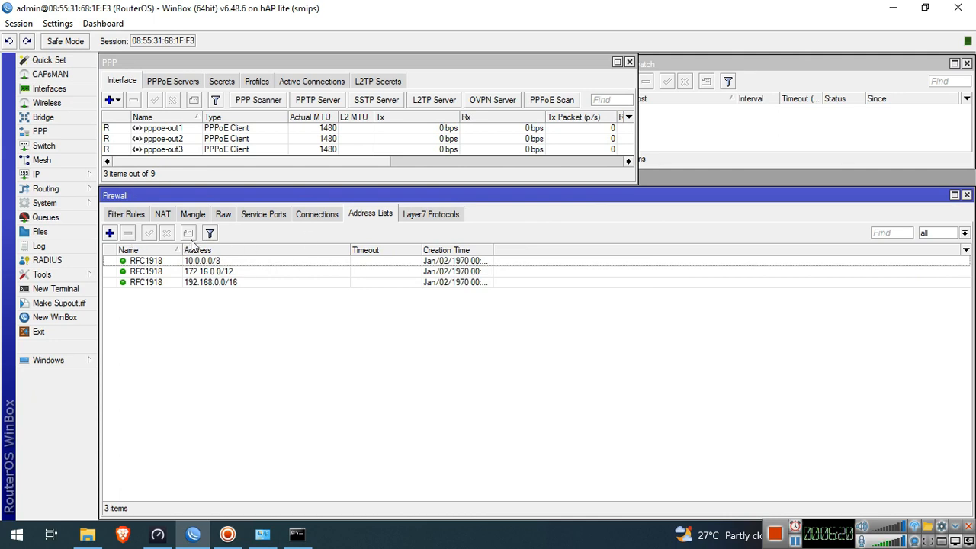
# Step: Add an address list entry named WAN1-Users with the range 192.168.88.10-192.168.88.20
pyautogui.click(110, 232)
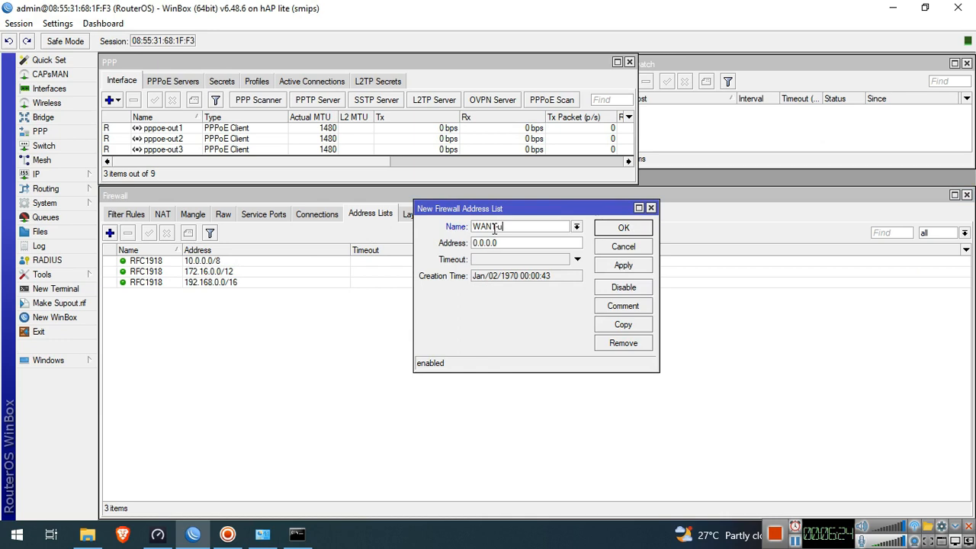
pyautogui.press('BackSpace')
pyautogui.press('BackSpace')
pyautogui.write('sers')
pyautogui.click(524, 244)
pyautogui.write('192.168.88.10-192.168.88.20')
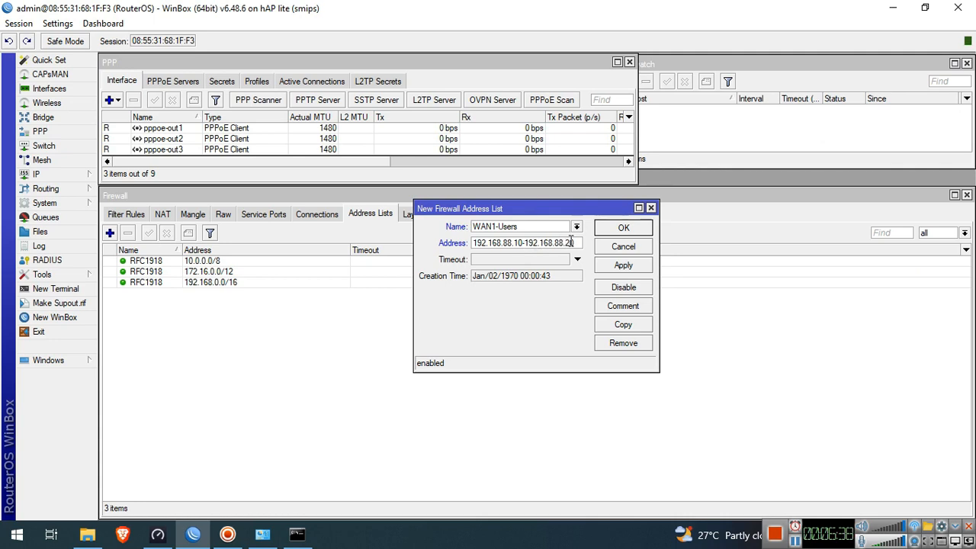
pyautogui.moveTo(572, 242); pyautogui.dragTo(421, 247)
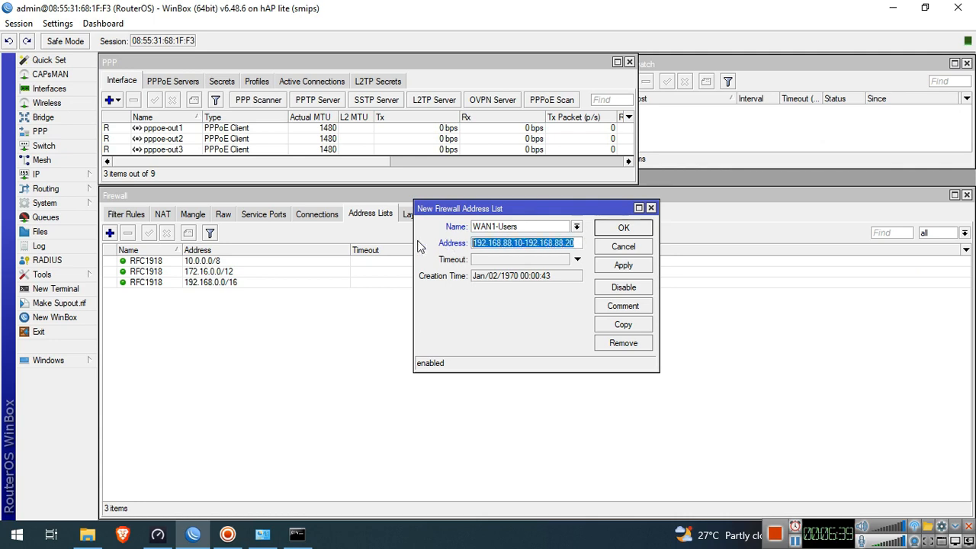
pyautogui.click(623, 269)
# Step: Copy the WAN1-Users address list entry as WAN2-Users with the range 192.168.88.21-192.168.88.30
pyautogui.click(627, 324)
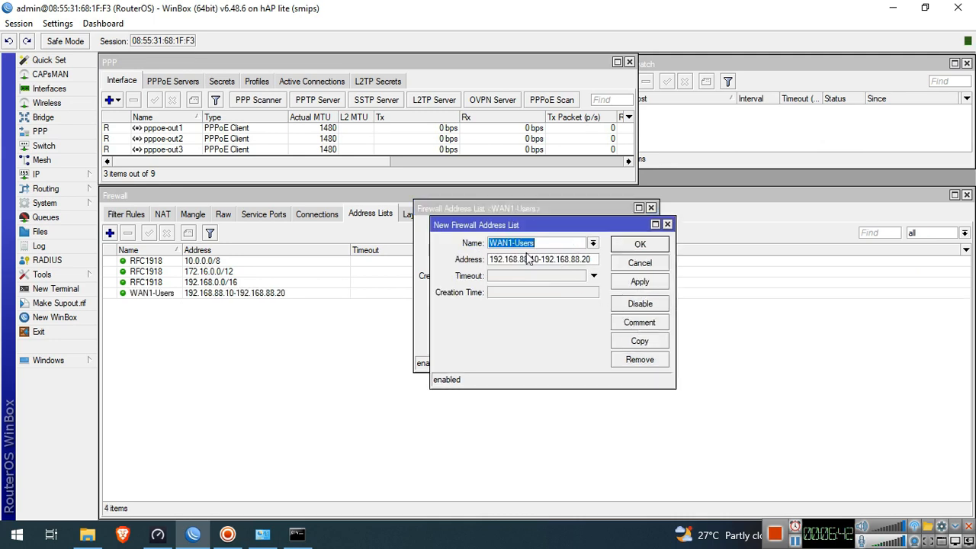
pyautogui.click(513, 244)
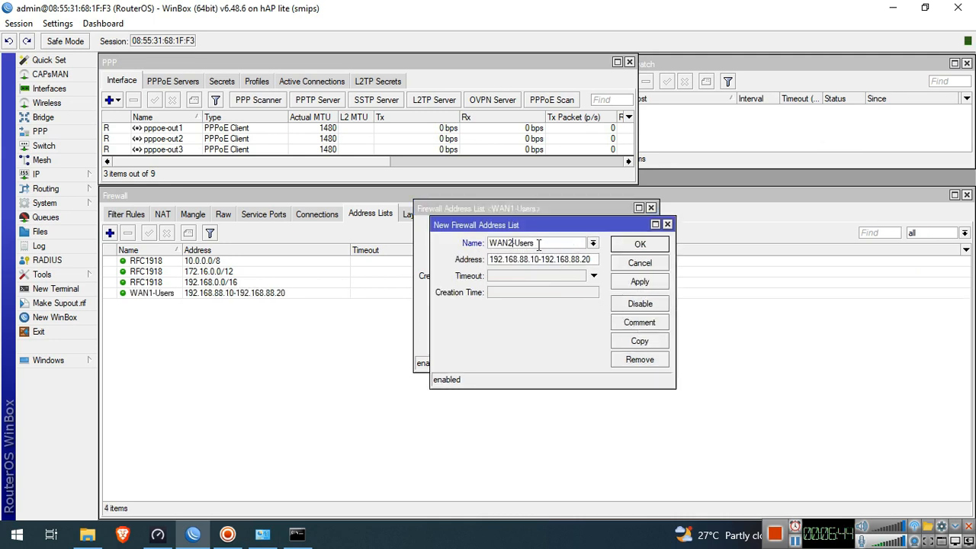
pyautogui.press('BackSpace')
pyautogui.press('Delete')
pyautogui.write('21')
pyautogui.moveTo(593, 260); pyautogui.dragTo(454, 264)
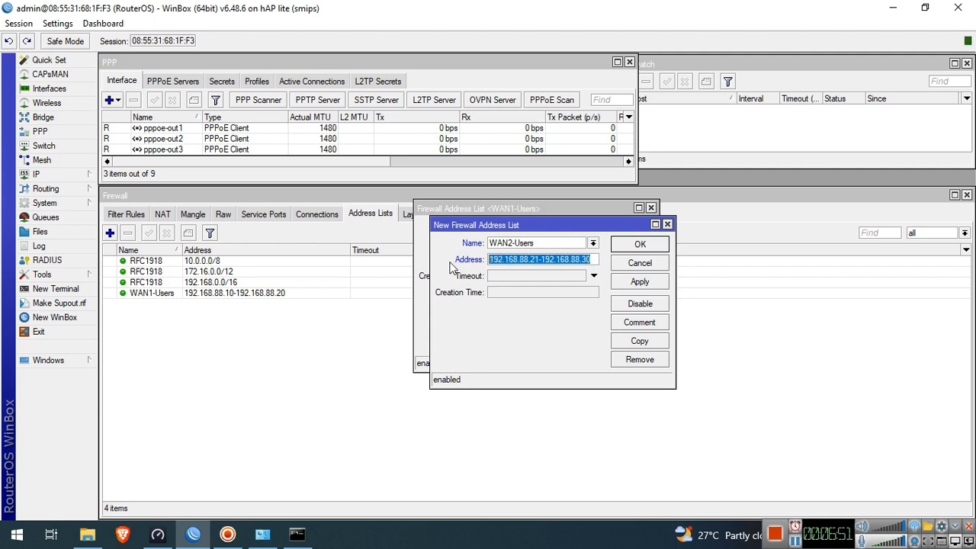
pyautogui.click(639, 283)
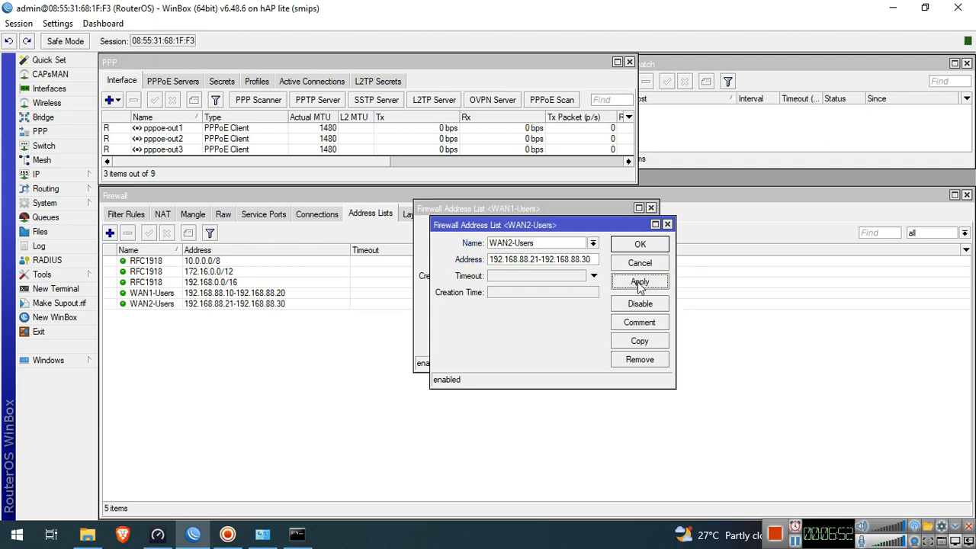
# Step: Copy the WAN2-Users entry as WAN3-Users with the range 192.168.88.31-192.168.88.40 and close the address list entry dialogs
pyautogui.click(639, 341)
pyautogui.click(527, 260)
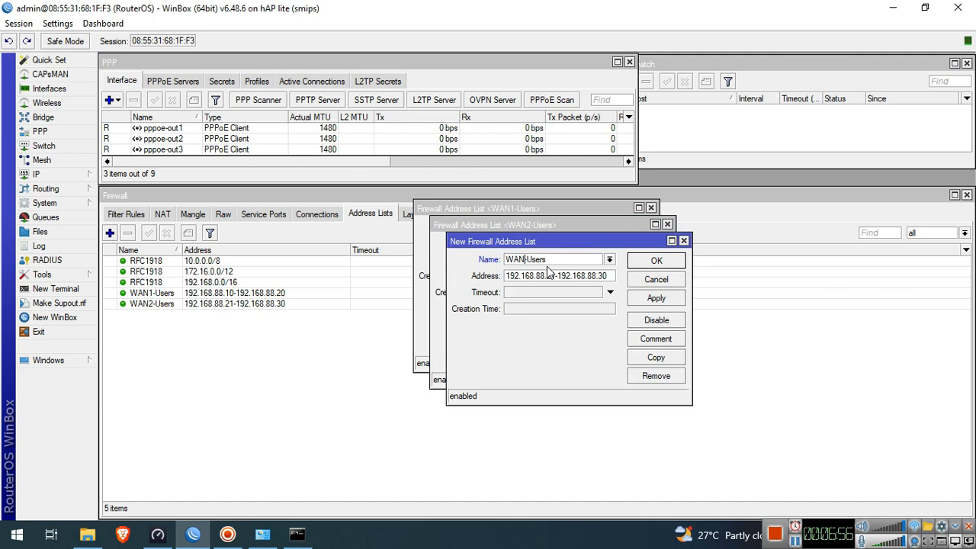
pyautogui.press('Tab')
pyautogui.click(551, 276)
pyautogui.press('BackSpace')
pyautogui.press('BackSpace')
pyautogui.write('31')
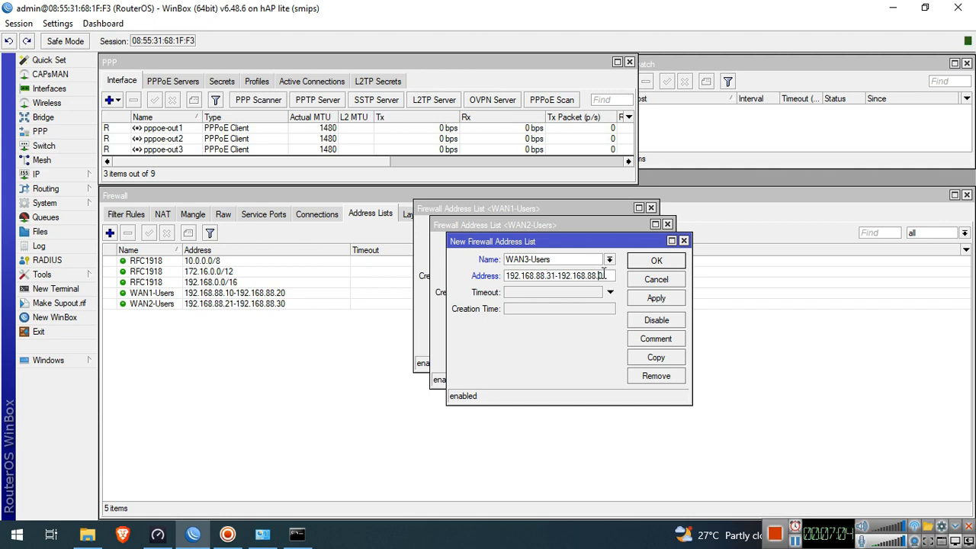
pyautogui.click(649, 299)
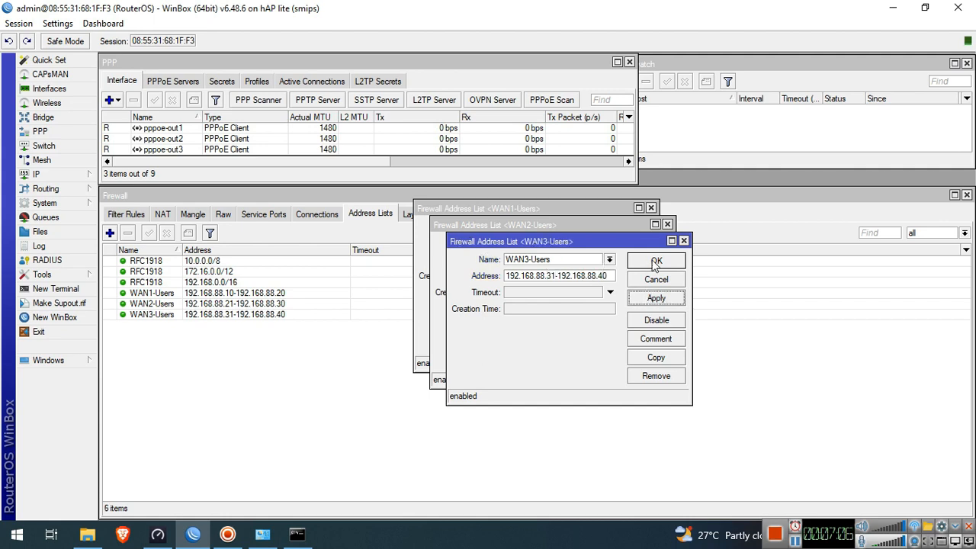
pyautogui.click(655, 263)
pyautogui.click(637, 246)
pyautogui.click(625, 230)
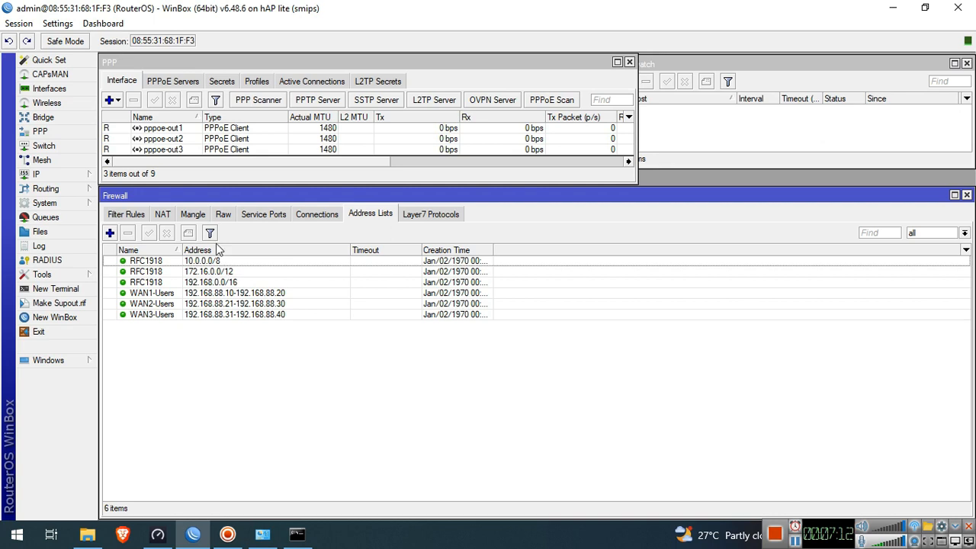
# Step: Start a new firewall mangle rule with chain input and in-interface pppoe-out1
pyautogui.click(194, 214)
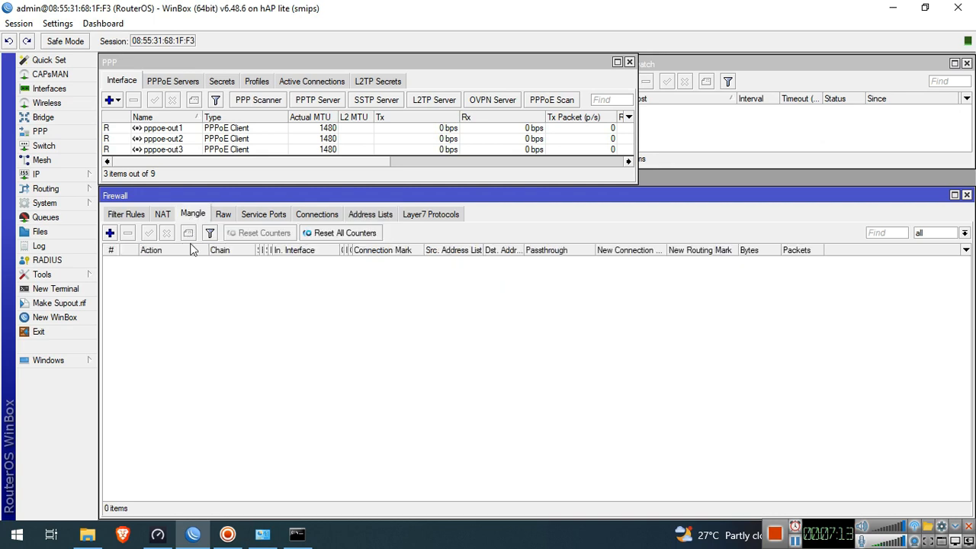
pyautogui.click(110, 233)
pyautogui.click(417, 113)
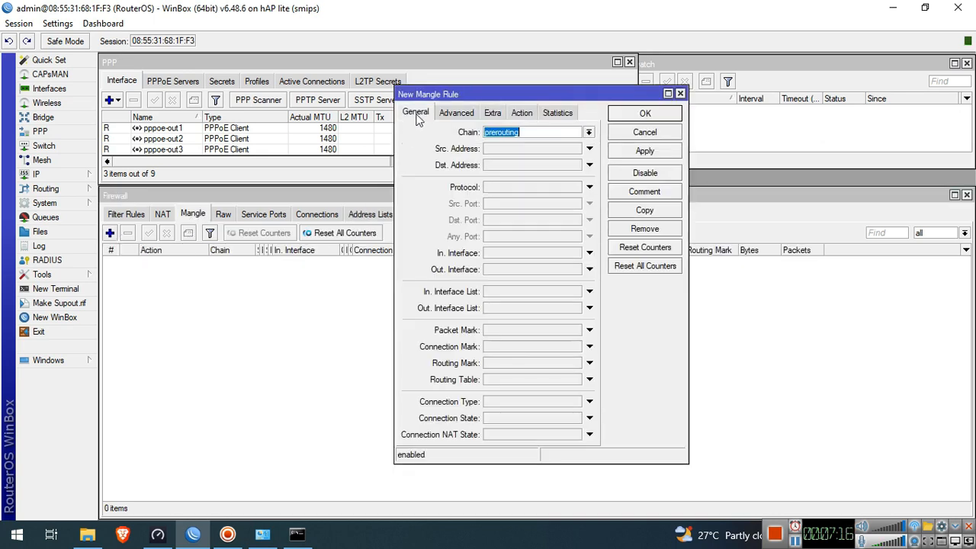
pyautogui.click(588, 132)
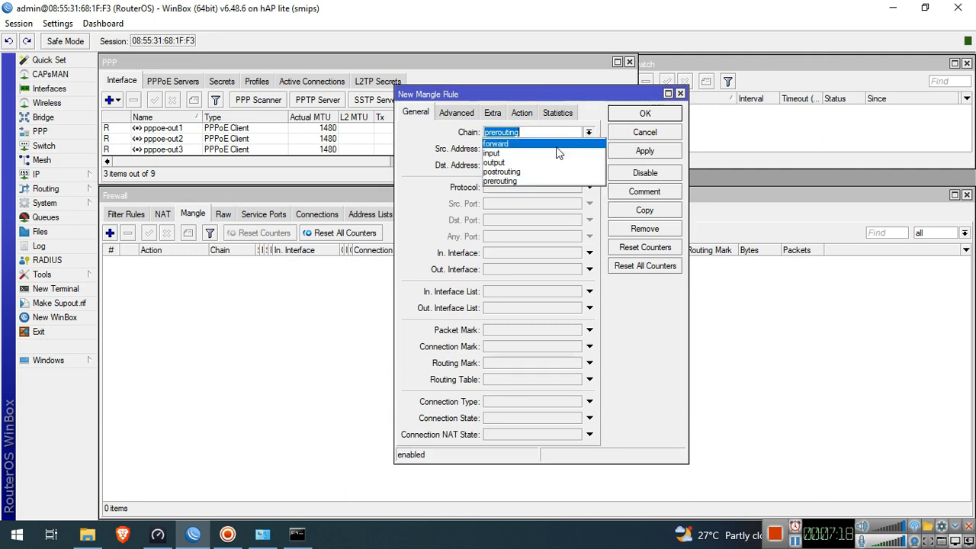
pyautogui.click(544, 152)
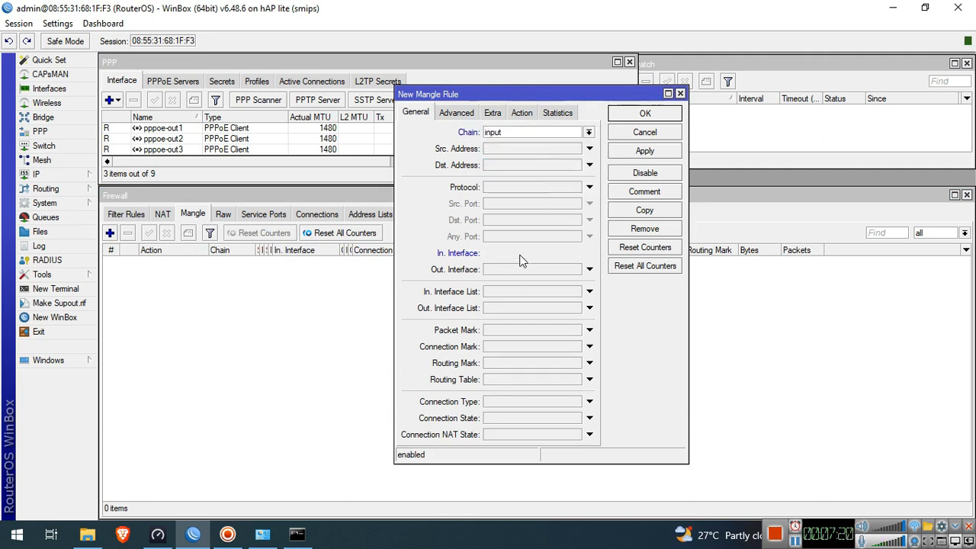
pyautogui.click(522, 254)
pyautogui.click(535, 340)
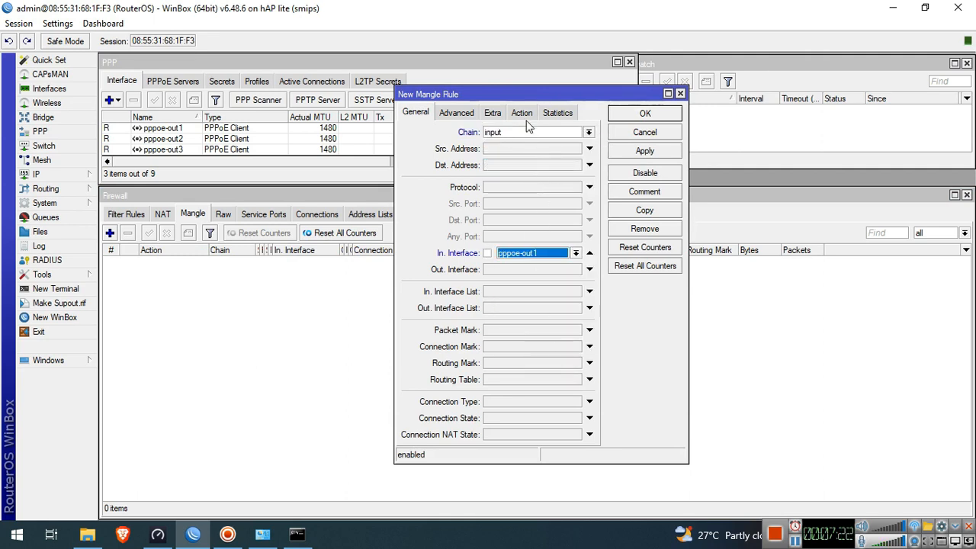
# Step: Set the rule's action to mark connection with the new connection mark wan1-conn and apply it
pyautogui.click(521, 113)
pyautogui.click(588, 133)
pyautogui.click(532, 237)
pyautogui.click(535, 193)
pyautogui.write('wan1-con')
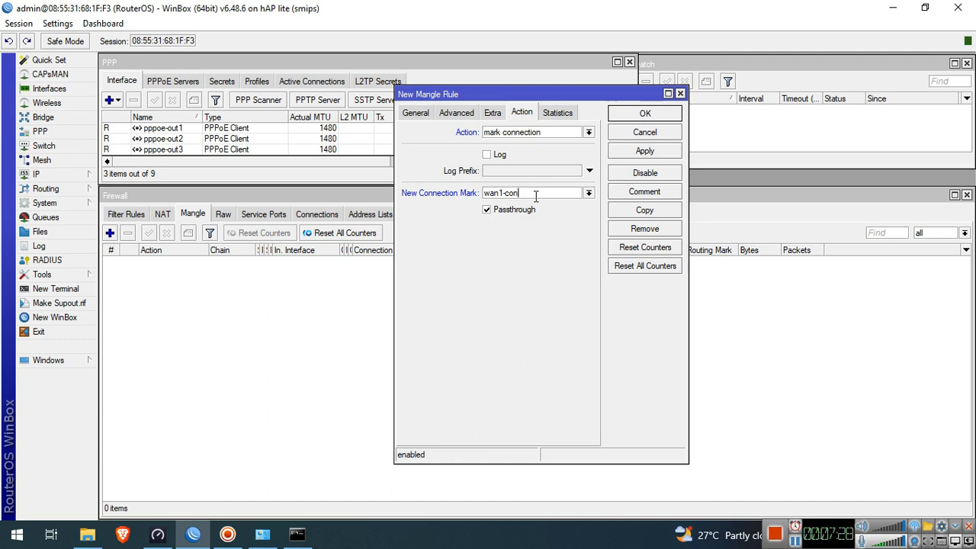
pyautogui.write('n')
pyautogui.click(645, 151)
# Step: Copy the input mangle rule for in-interface pppoe-out2 with the new connection mark wan2-conn
pyautogui.click(431, 129)
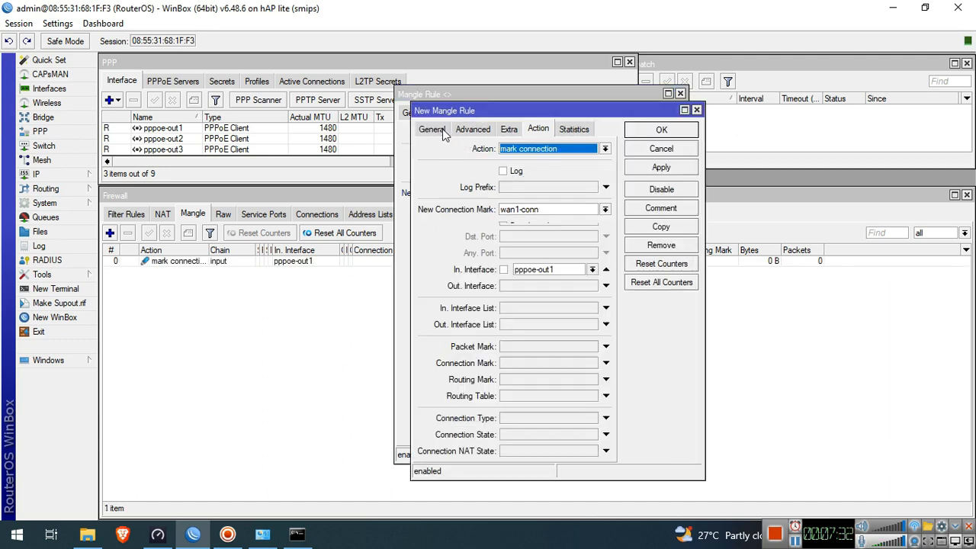
pyautogui.click(565, 271)
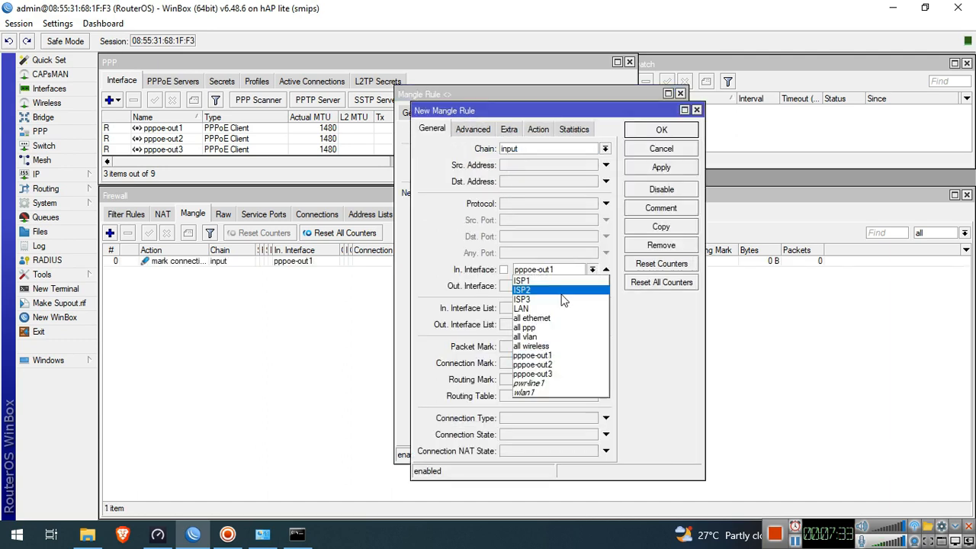
pyautogui.click(562, 374)
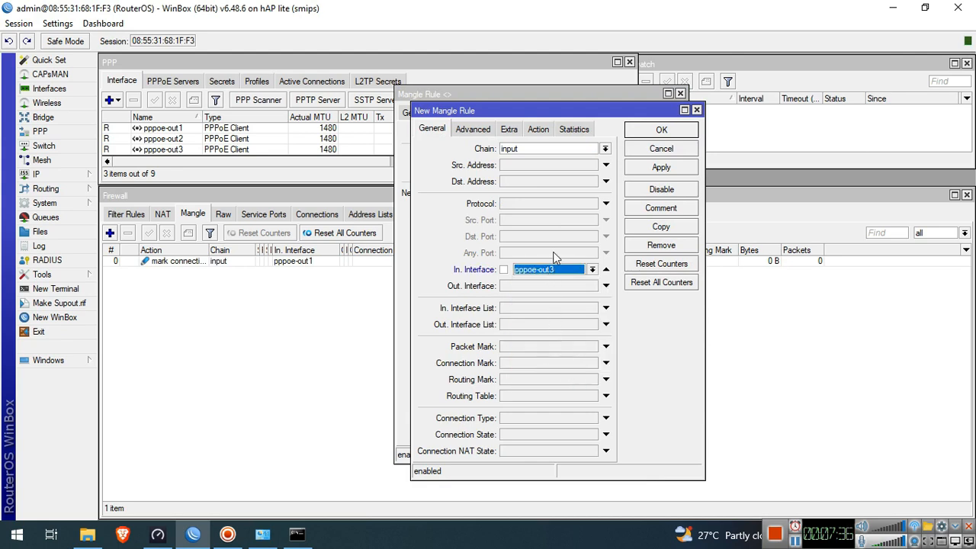
pyautogui.click(548, 273)
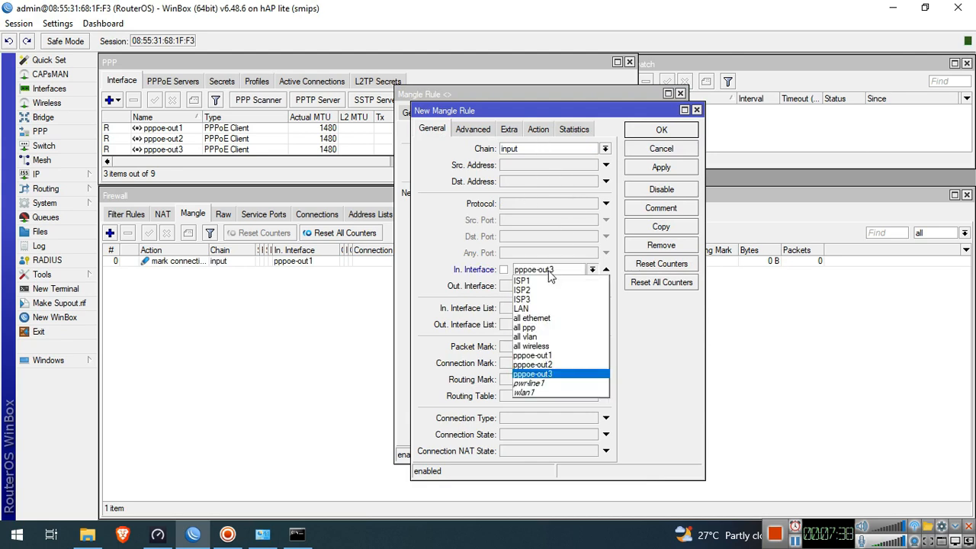
pyautogui.click(553, 363)
pyautogui.click(539, 131)
pyautogui.click(544, 151)
pyautogui.click(543, 153)
pyautogui.click(517, 208)
pyautogui.press('Delete')
pyautogui.write('2-conn')
pyautogui.click(681, 170)
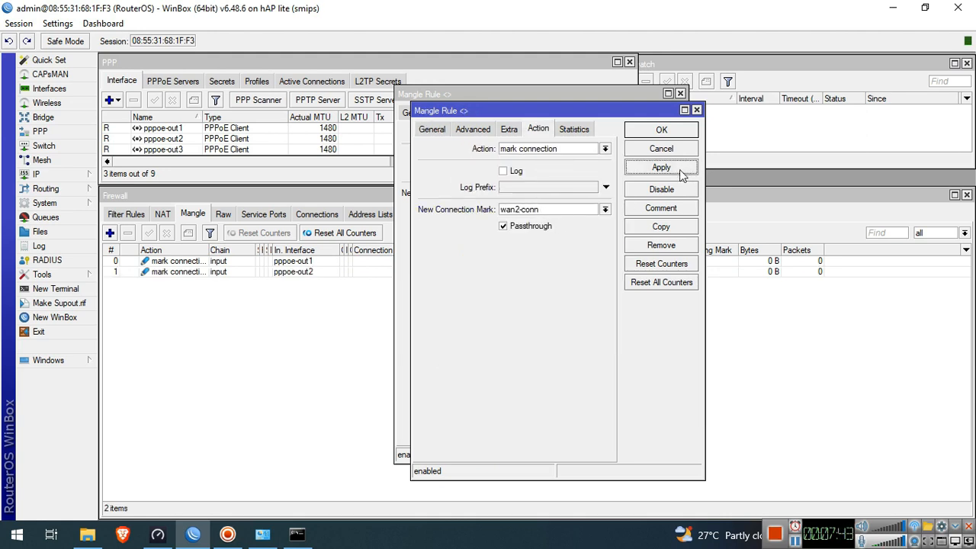
# Step: Copy the input mangle rule again for in-interface pppoe-out3 with connection mark wan3-conn, and close the rule dialogs
pyautogui.click(662, 227)
pyautogui.click(454, 147)
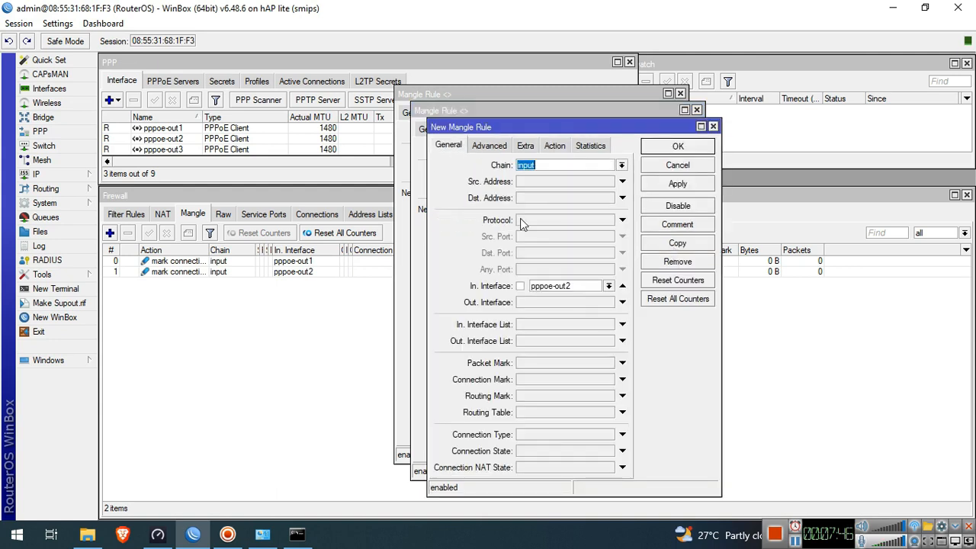
pyautogui.click(570, 287)
pyautogui.click(575, 388)
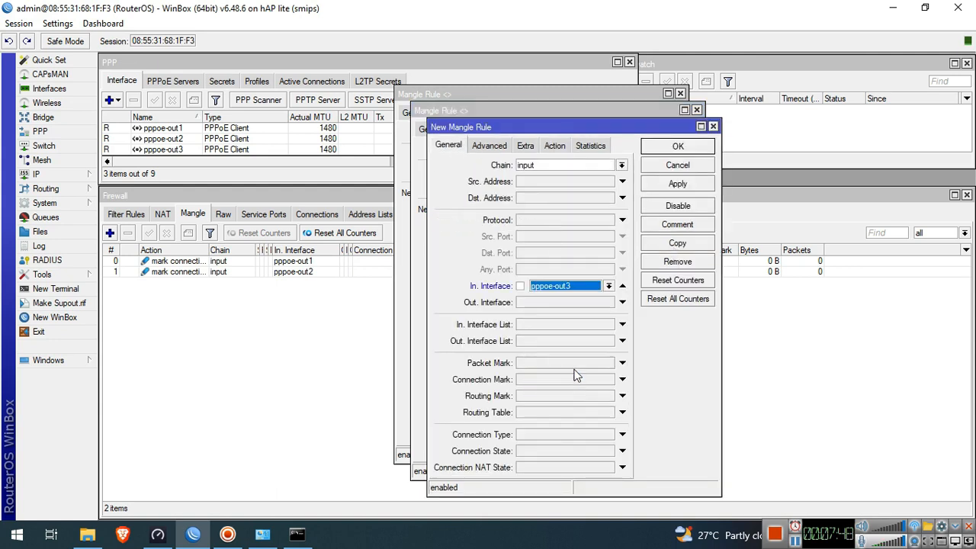
pyautogui.click(554, 145)
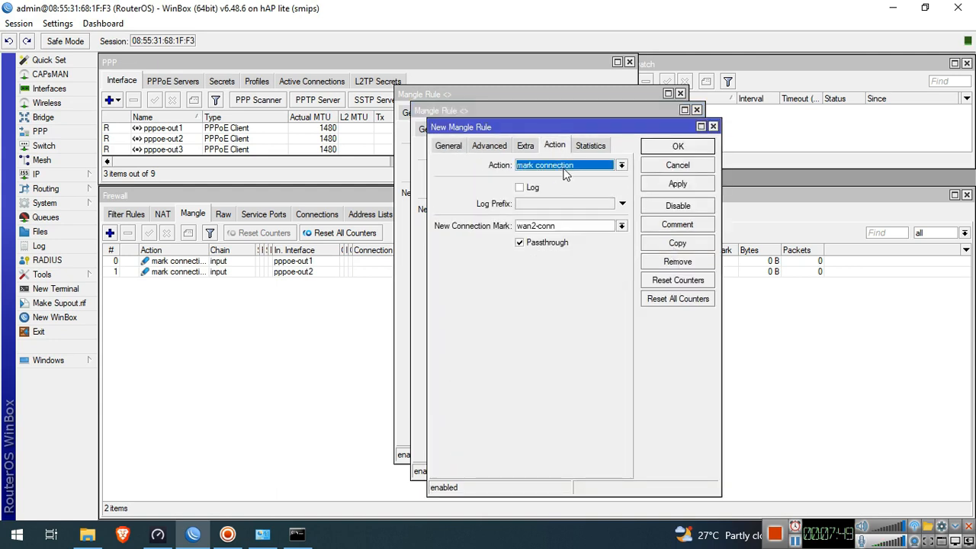
pyautogui.click(534, 226)
pyautogui.press('BackSpace')
pyautogui.write('3')
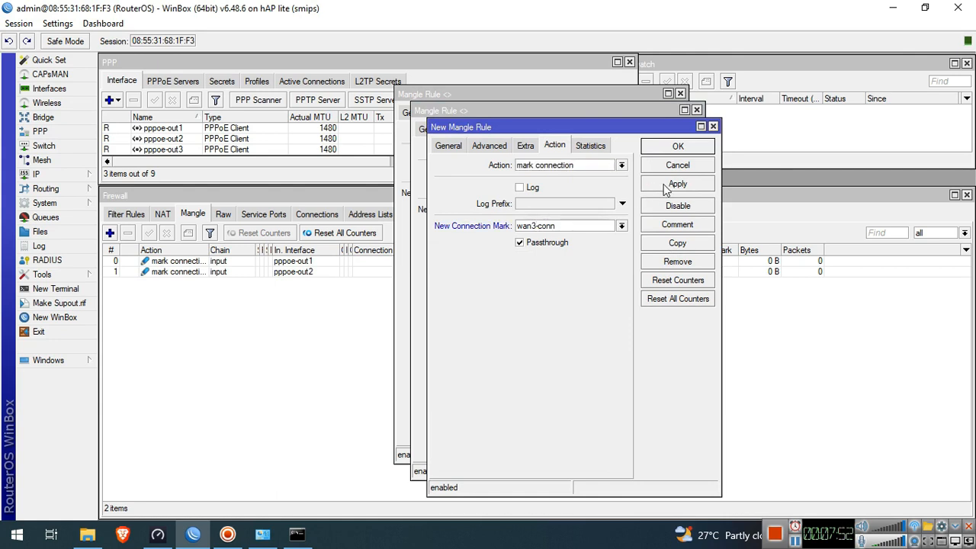
pyautogui.click(657, 185)
pyautogui.click(675, 147)
pyautogui.click(661, 131)
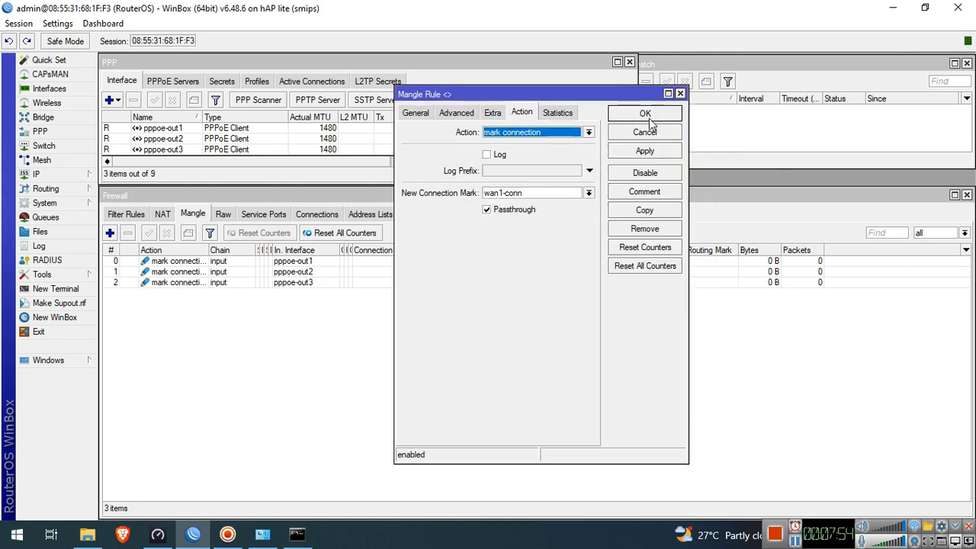
pyautogui.click(645, 114)
# Step: Start a new mangle rule with chain output that matches the connection mark wan1-conn
pyautogui.click(110, 232)
pyautogui.click(415, 113)
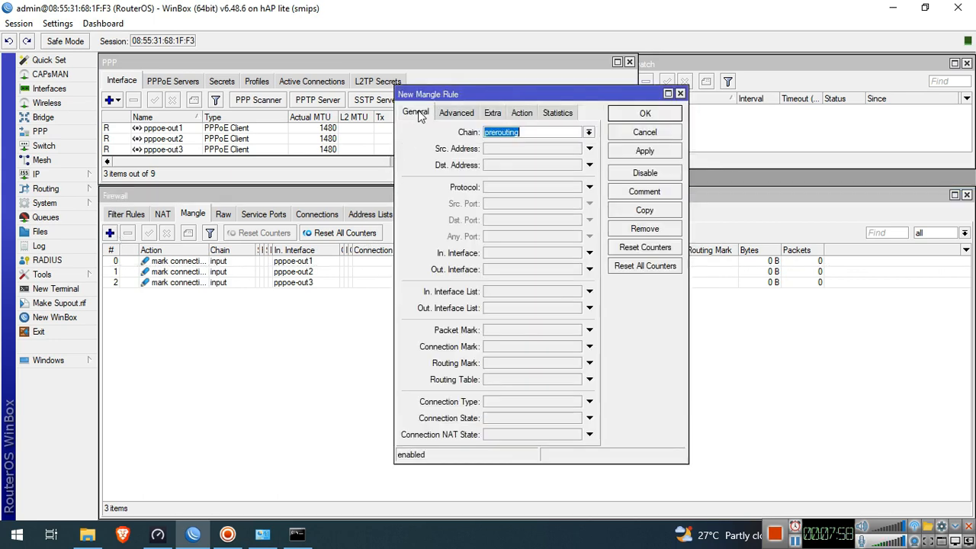
pyautogui.click(589, 132)
pyautogui.click(542, 162)
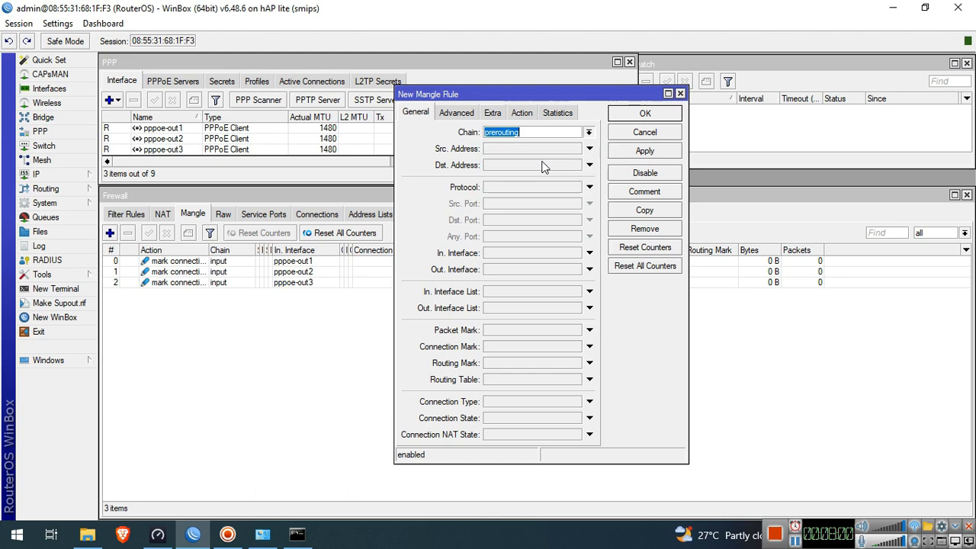
pyautogui.click(521, 348)
pyautogui.click(575, 347)
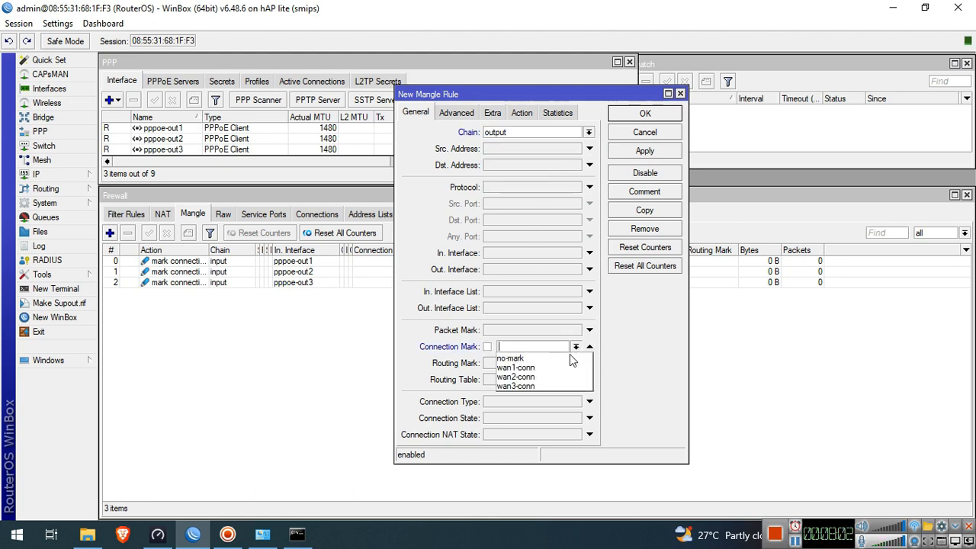
pyautogui.click(556, 366)
# Step: Set the output rule's action to mark routing with the new routing mark to-wan1 and apply it
pyautogui.click(522, 113)
pyautogui.click(521, 136)
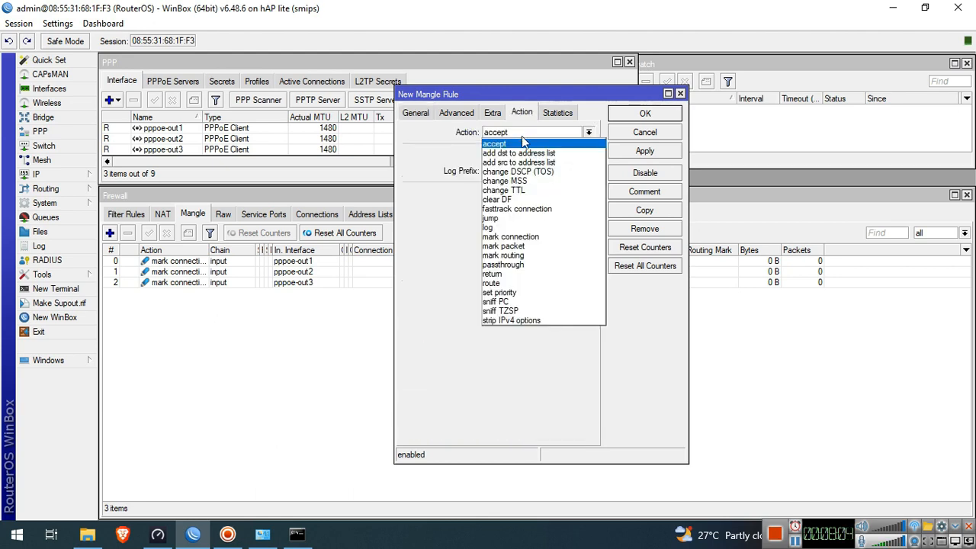
pyautogui.click(514, 258)
pyautogui.click(526, 195)
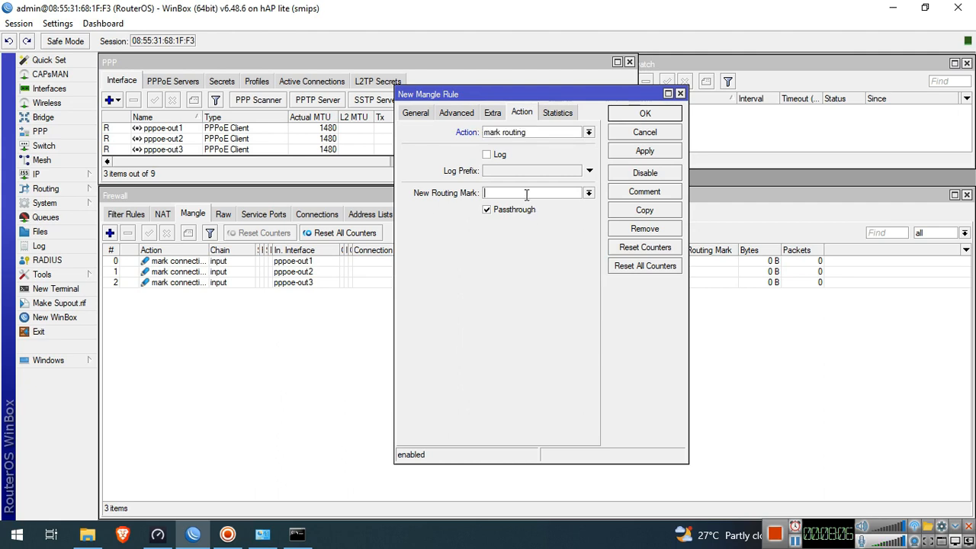
pyautogui.write('to-wan1')
pyautogui.click(626, 150)
# Step: Copy the output mangle rule for connection mark wan2-conn with the new routing mark to-wan2
pyautogui.click(644, 210)
pyautogui.click(431, 129)
pyautogui.click(573, 365)
pyautogui.click(593, 365)
pyautogui.click(576, 393)
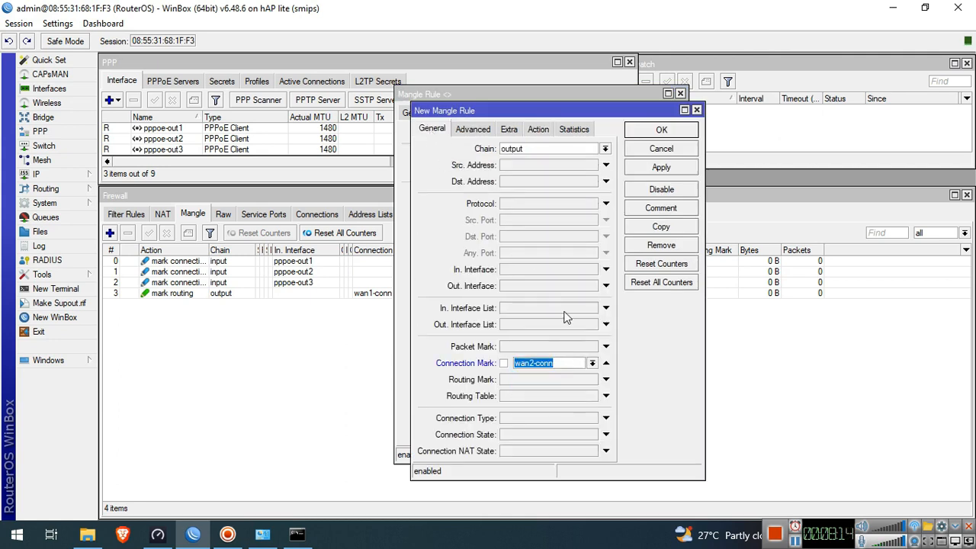
pyautogui.click(537, 128)
pyautogui.click(562, 209)
pyautogui.press('BackSpace')
pyautogui.write('2')
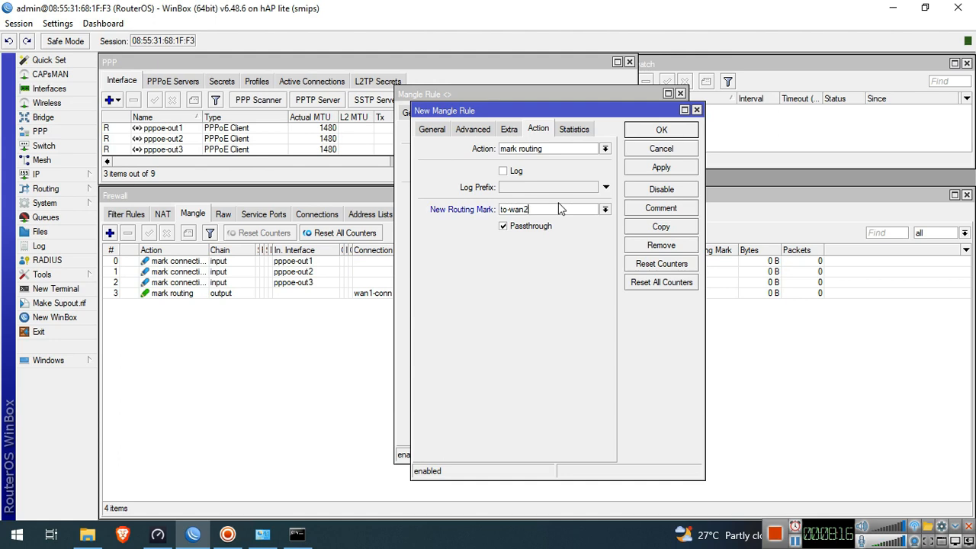
pyautogui.click(657, 168)
# Step: Copy the output mangle rule again for connection mark wan3-conn with the new routing mark to-wan3, and confirm the copied rules
pyautogui.click(665, 226)
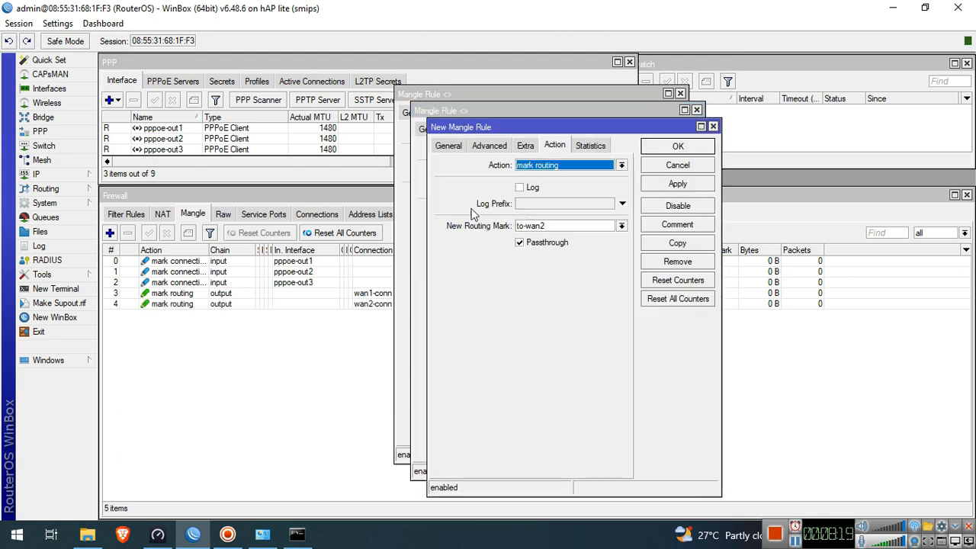
pyautogui.click(449, 145)
pyautogui.click(609, 379)
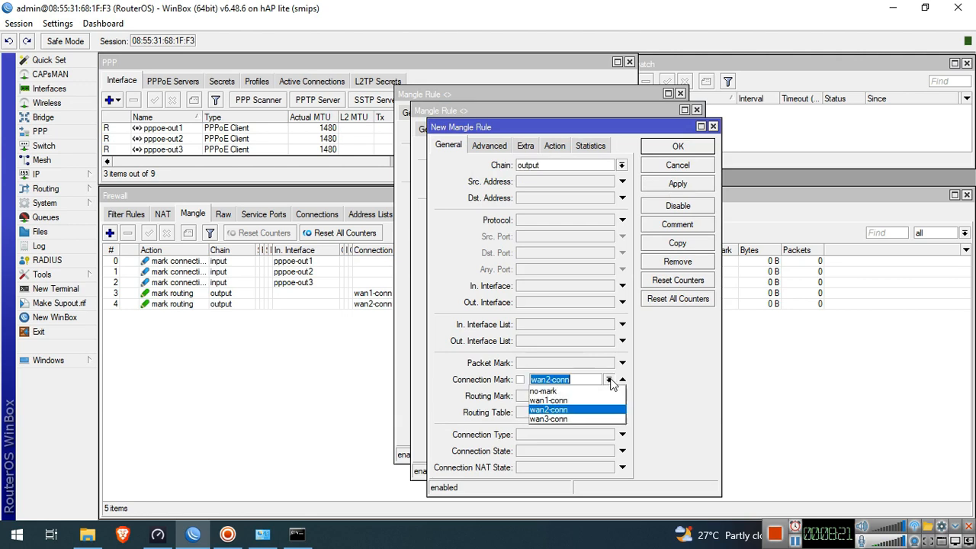
pyautogui.click(591, 418)
pyautogui.click(555, 145)
pyautogui.click(567, 225)
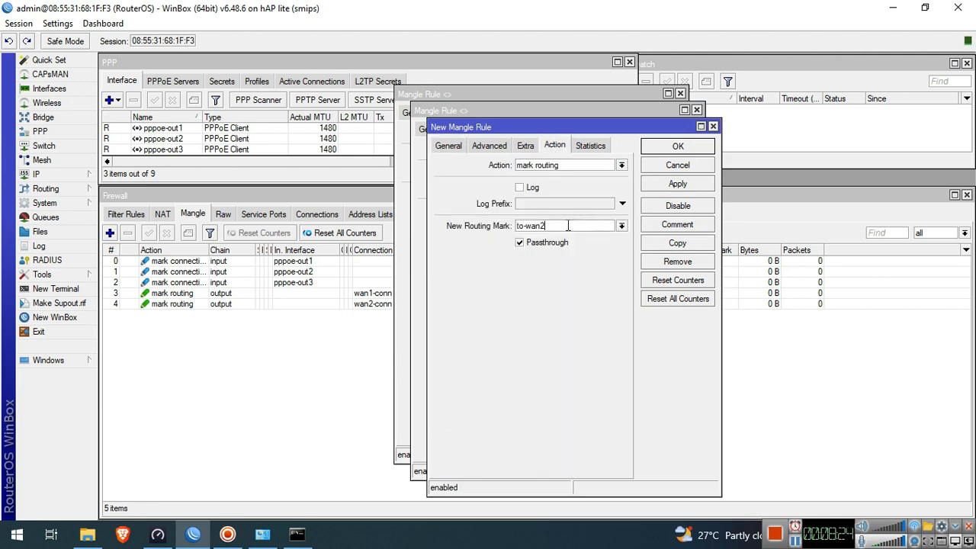
pyautogui.click(678, 183)
pyautogui.click(681, 144)
pyautogui.click(660, 129)
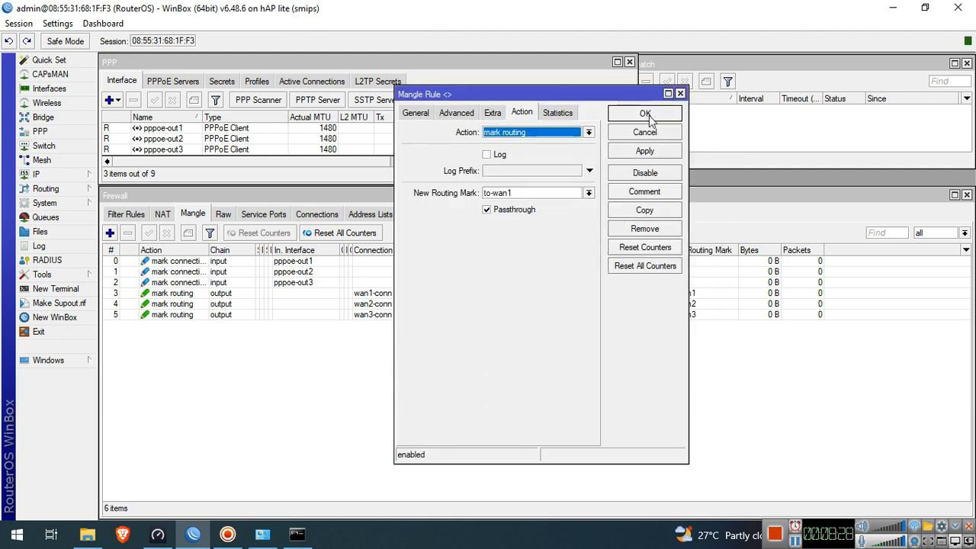
# Step: Close the finished output rule and comment the first input mangle rule as Sticky Connection Rule
pyautogui.click(650, 114)
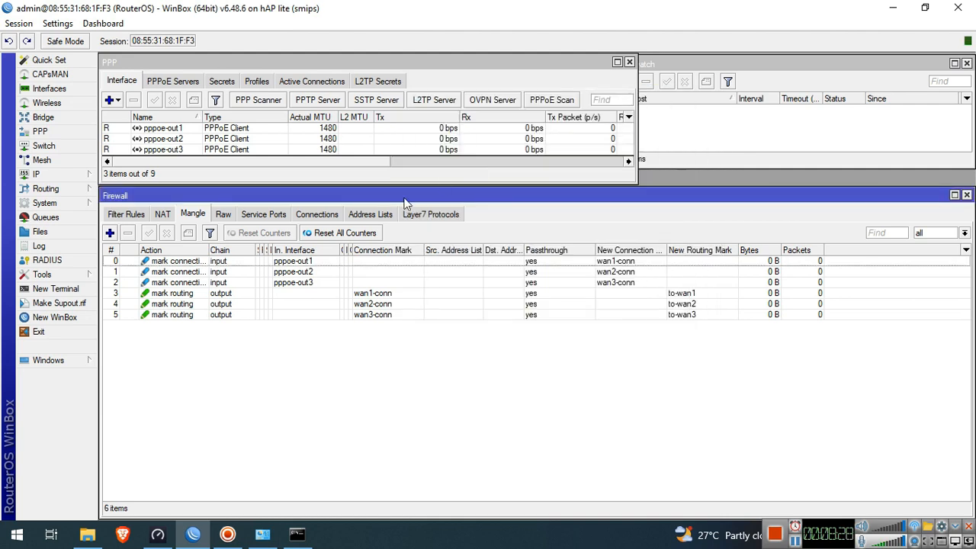
pyautogui.click(155, 263)
pyautogui.click(188, 234)
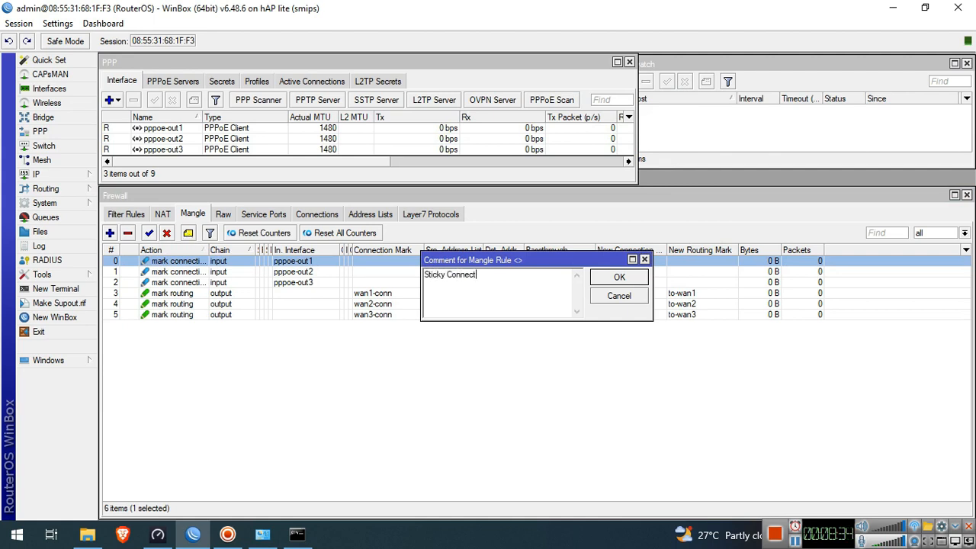
pyautogui.click(619, 277)
pyautogui.click(194, 325)
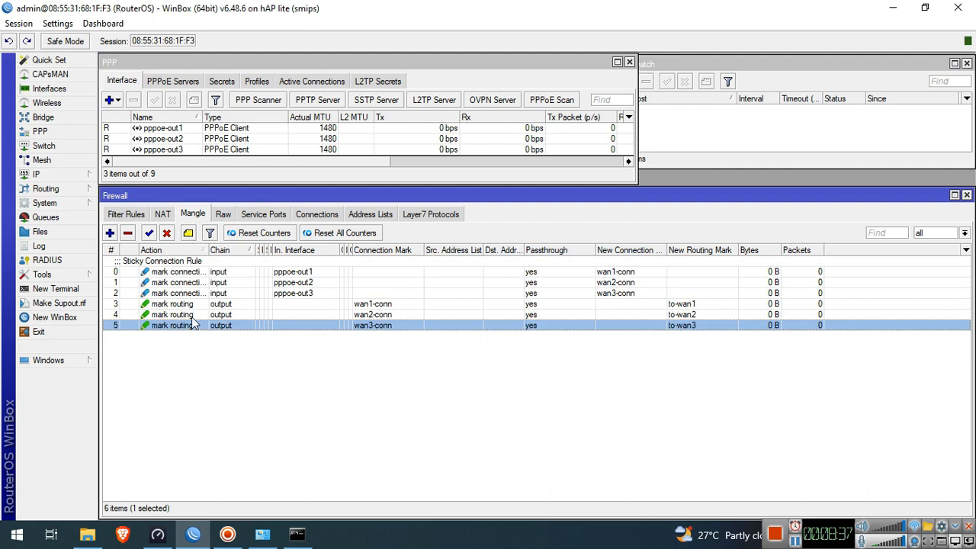
# Step: Add a prerouting mangle rule that accepts traffic from in-interface pppoe-out1
pyautogui.click(109, 233)
pyautogui.click(411, 113)
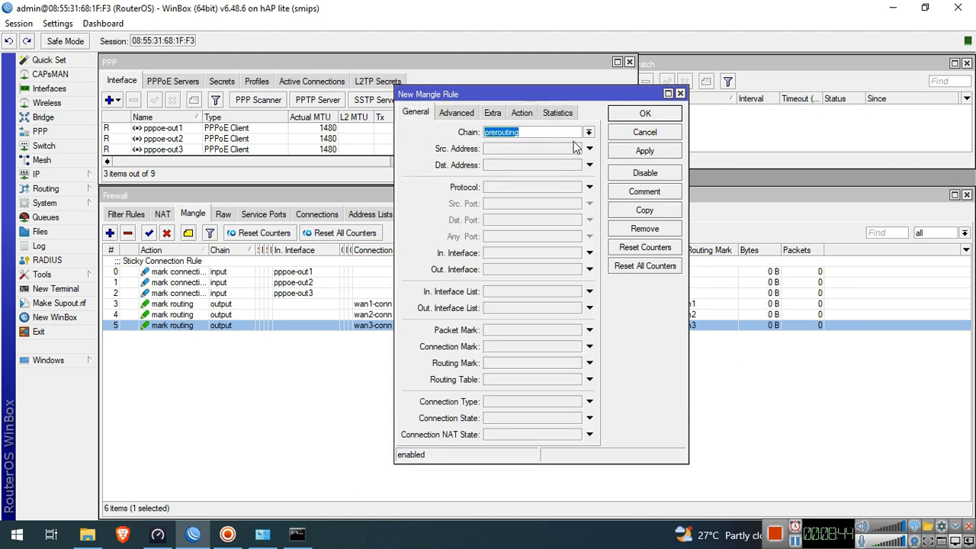
pyautogui.click(523, 254)
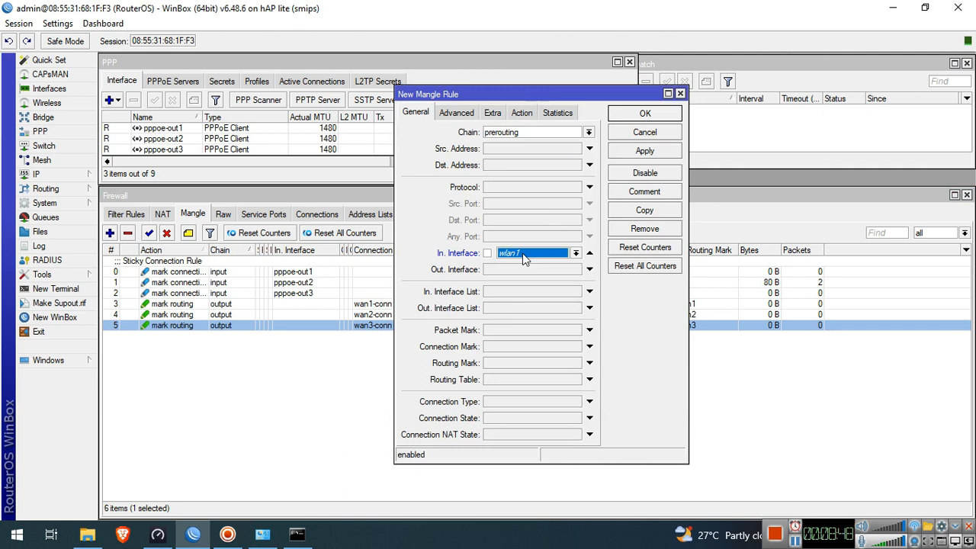
pyautogui.click(575, 253)
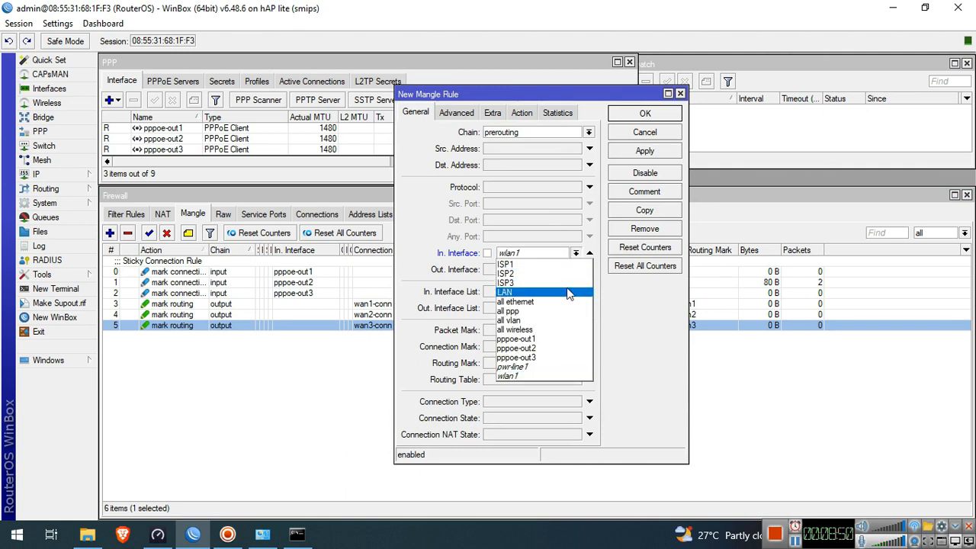
pyautogui.click(555, 340)
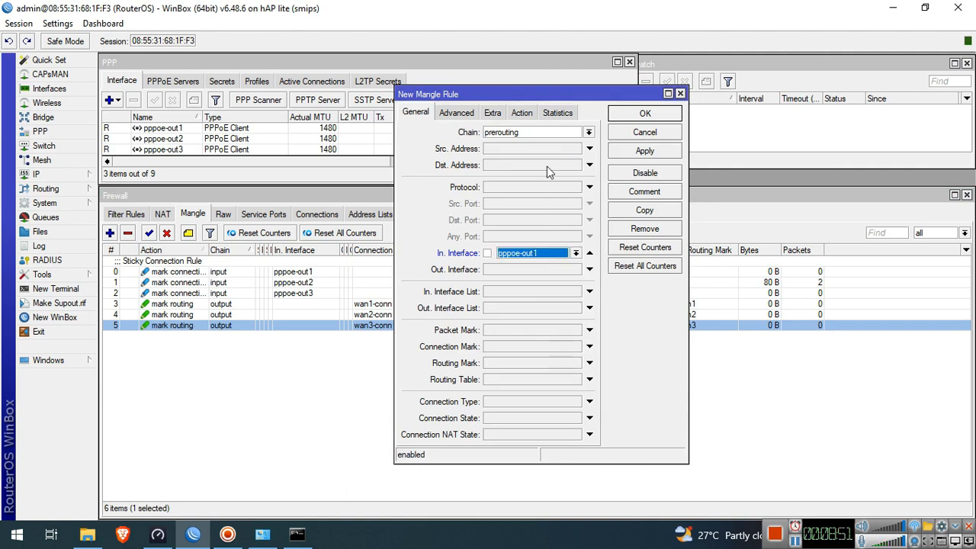
pyautogui.click(526, 112)
pyautogui.click(640, 151)
# Step: Copy the prerouting accept rule for in-interface pppoe-out2 and apply it
pyautogui.click(646, 211)
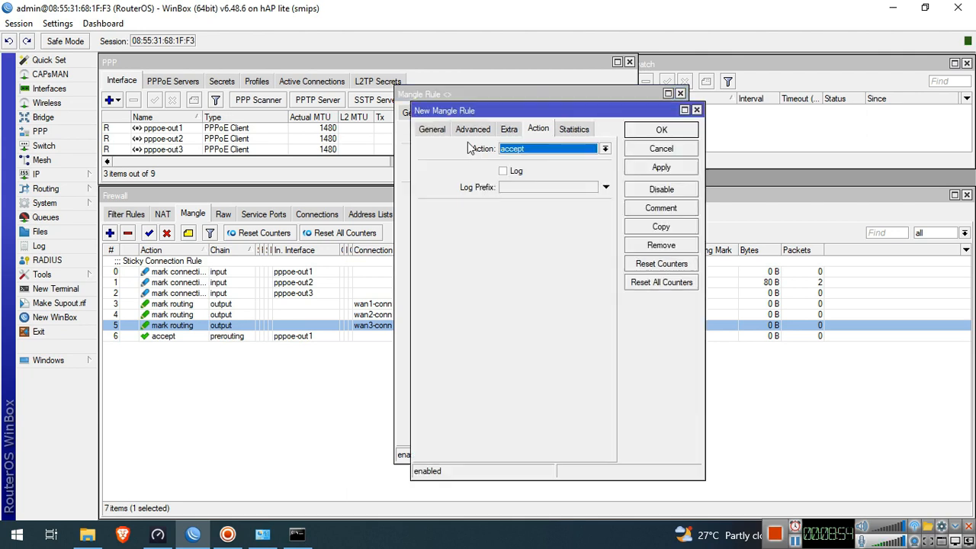
pyautogui.click(433, 130)
pyautogui.click(592, 270)
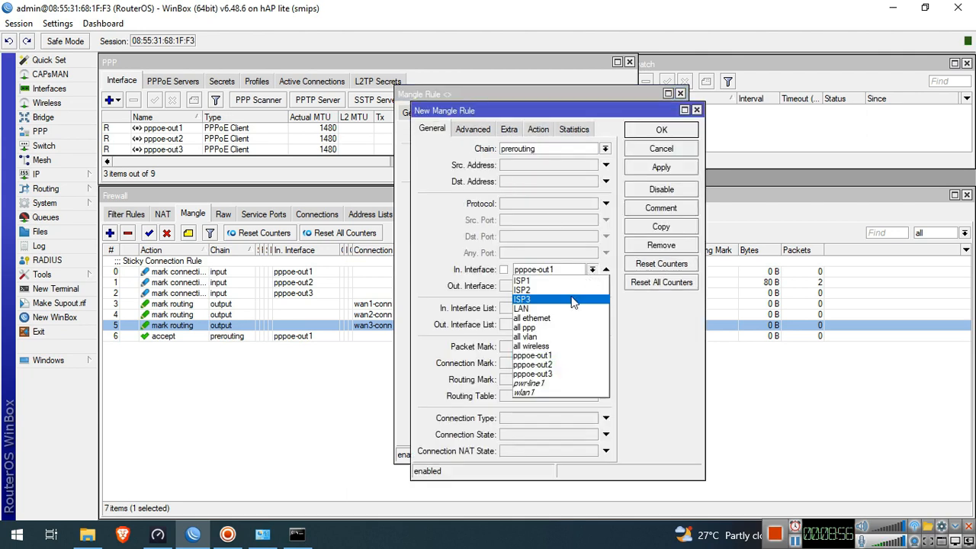
pyautogui.click(558, 366)
pyautogui.click(539, 131)
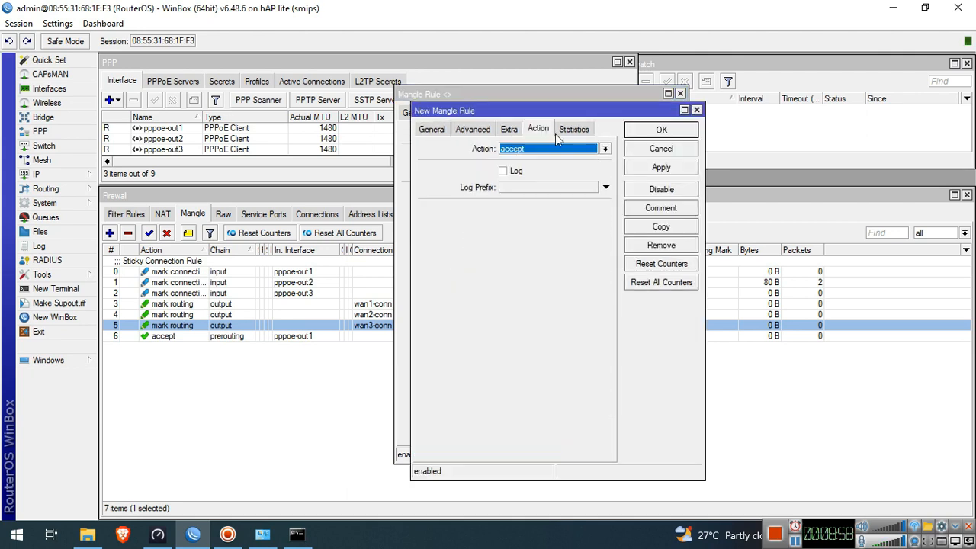
pyautogui.click(661, 167)
# Step: Copy the accept rule again for in-interface pppoe-out3, apply it, and close the rule windows
pyautogui.click(661, 227)
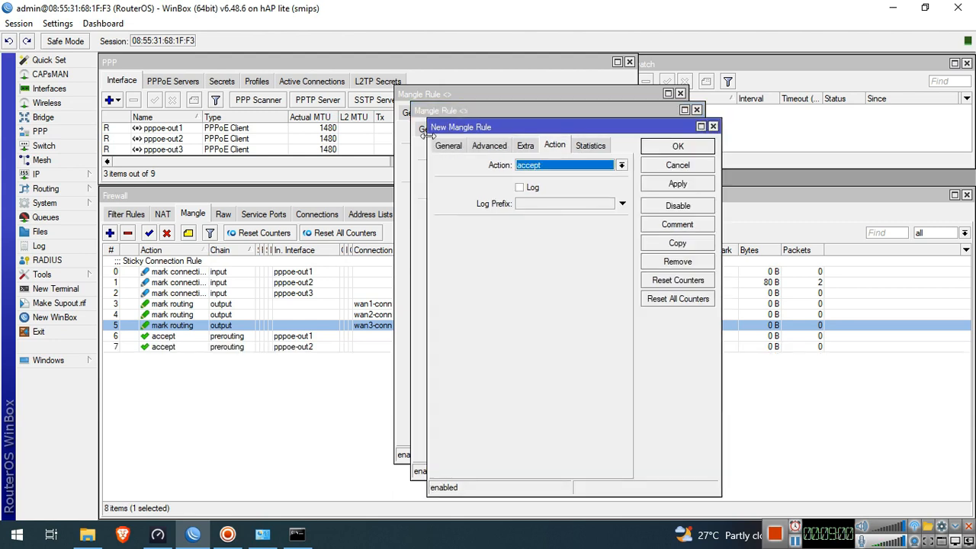
pyautogui.click(449, 147)
pyautogui.click(609, 286)
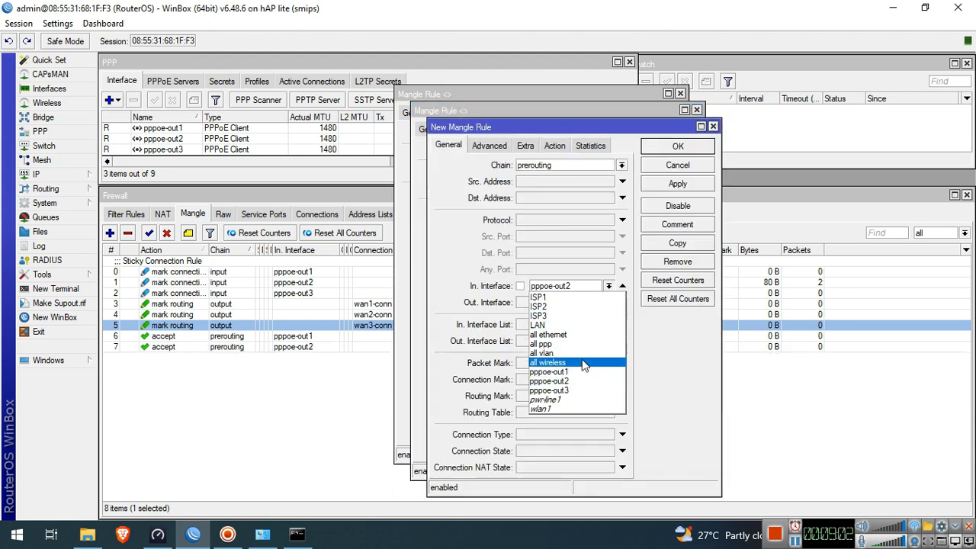
pyautogui.click(581, 391)
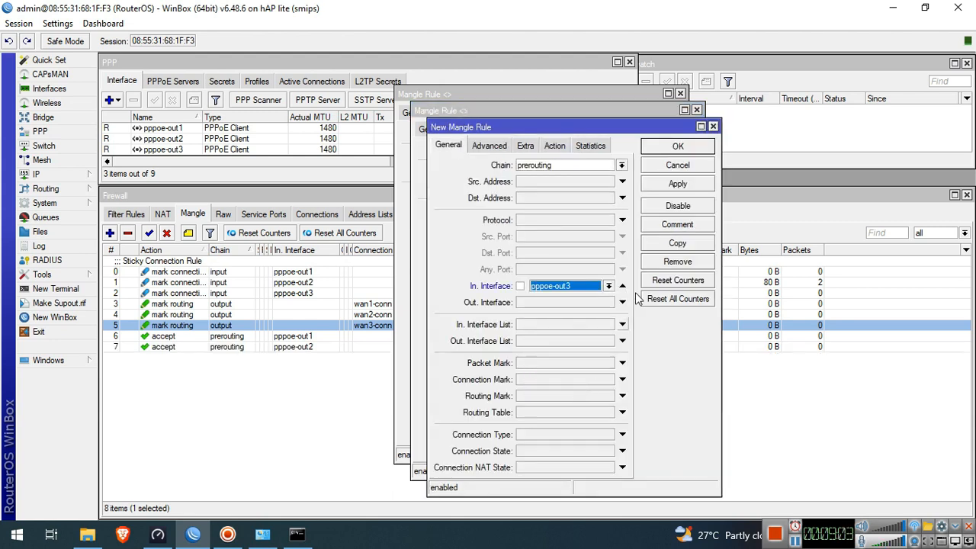
pyautogui.click(555, 146)
pyautogui.click(677, 184)
pyautogui.click(676, 163)
pyautogui.click(661, 148)
pyautogui.click(645, 113)
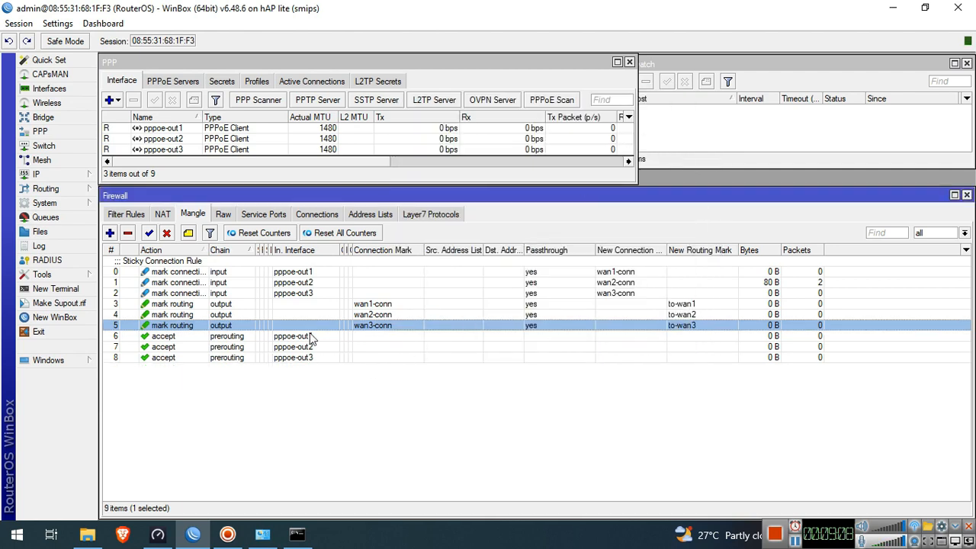
pyautogui.click(242, 348)
pyautogui.click(235, 367)
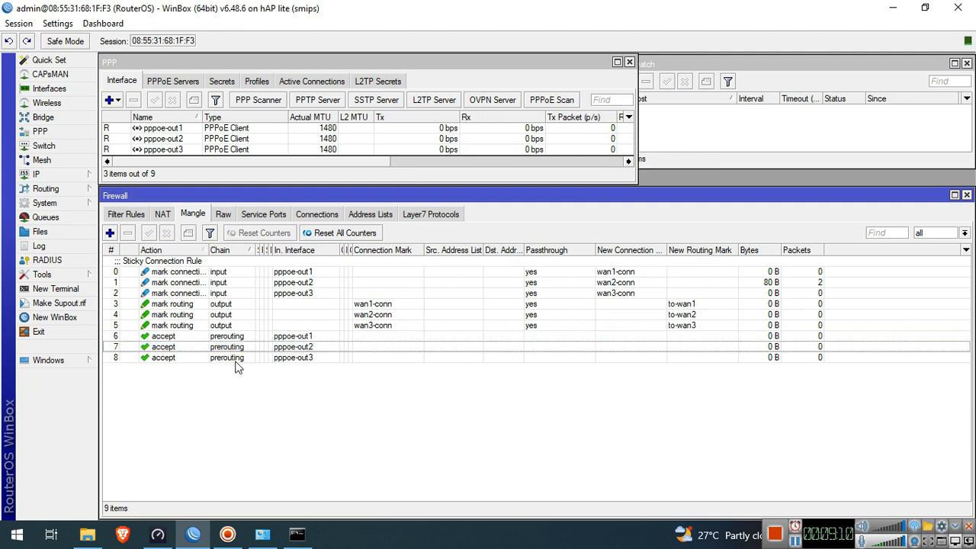
# Step: Add a prerouting accept rule that matches source address type local and destination address type local
pyautogui.click(110, 232)
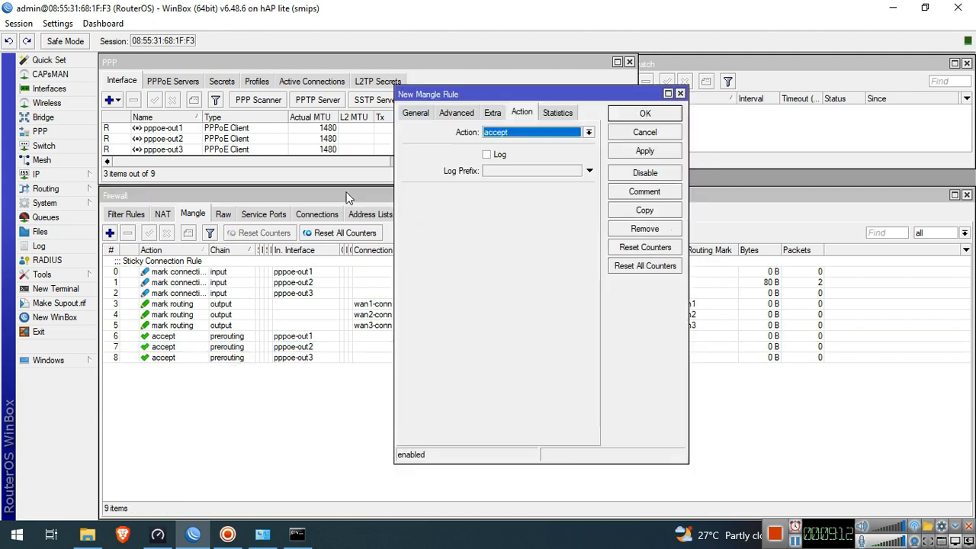
pyautogui.click(415, 112)
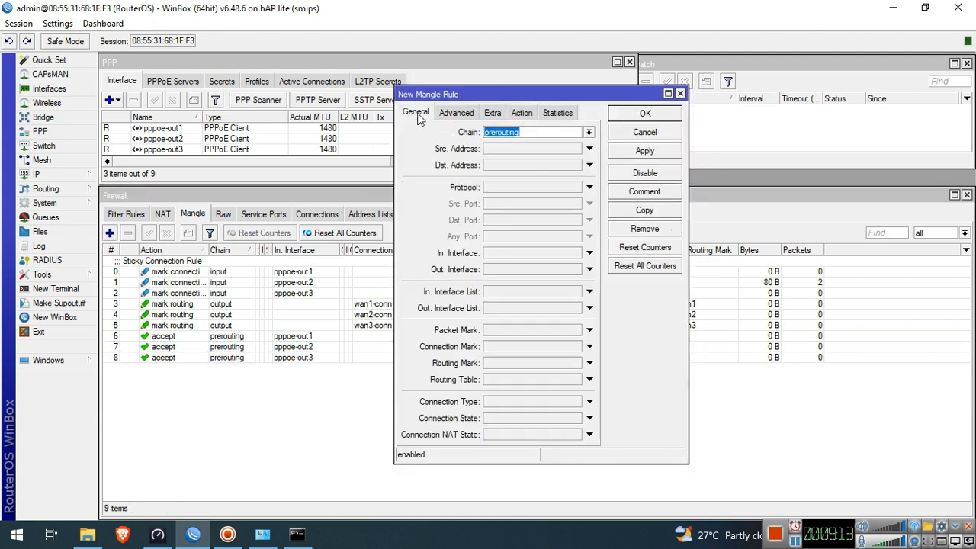
pyautogui.click(492, 114)
pyautogui.click(444, 195)
pyautogui.click(499, 214)
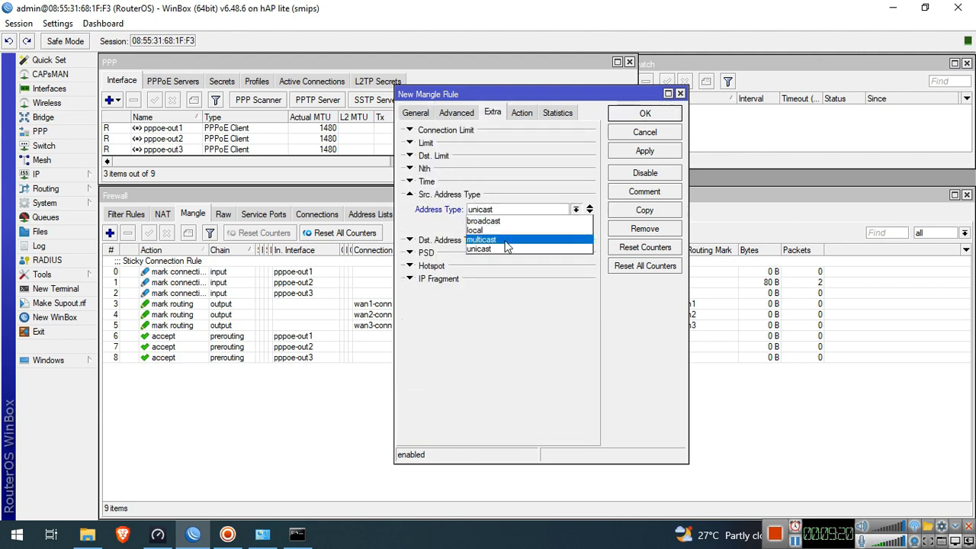
pyautogui.click(499, 230)
pyautogui.click(503, 241)
pyautogui.click(505, 256)
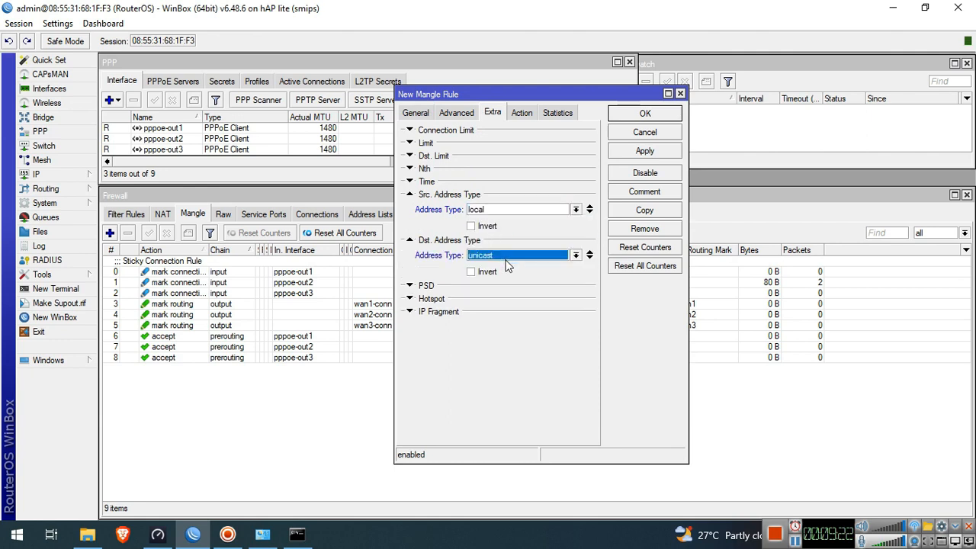
pyautogui.click(508, 275)
pyautogui.click(522, 113)
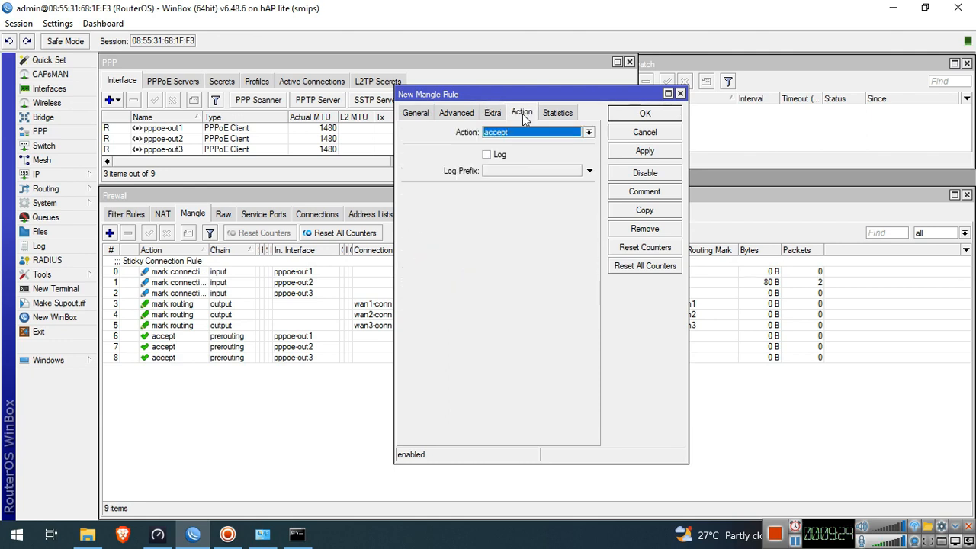
pyautogui.click(645, 152)
pyautogui.click(646, 113)
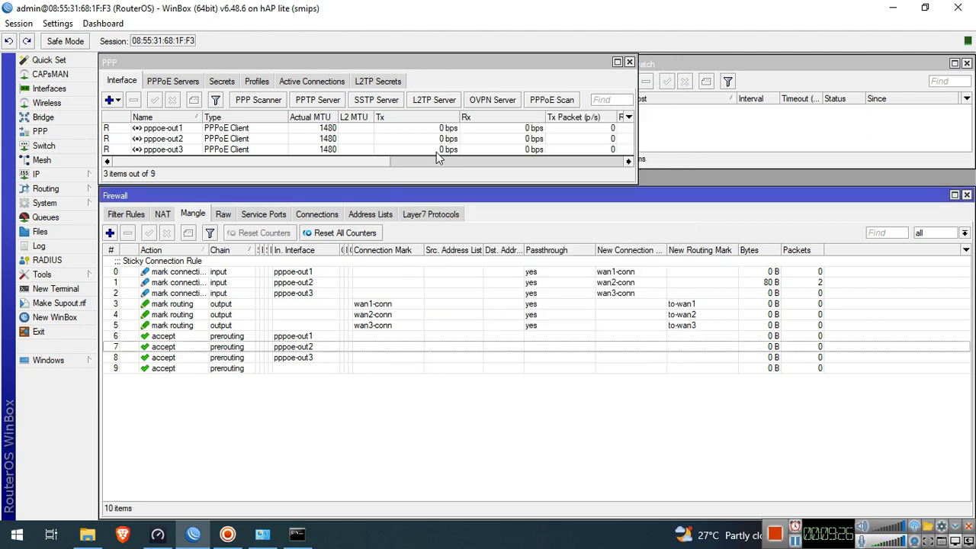
# Step: Add another prerouting accept rule that matches the destination address list RFC1918
pyautogui.click(111, 232)
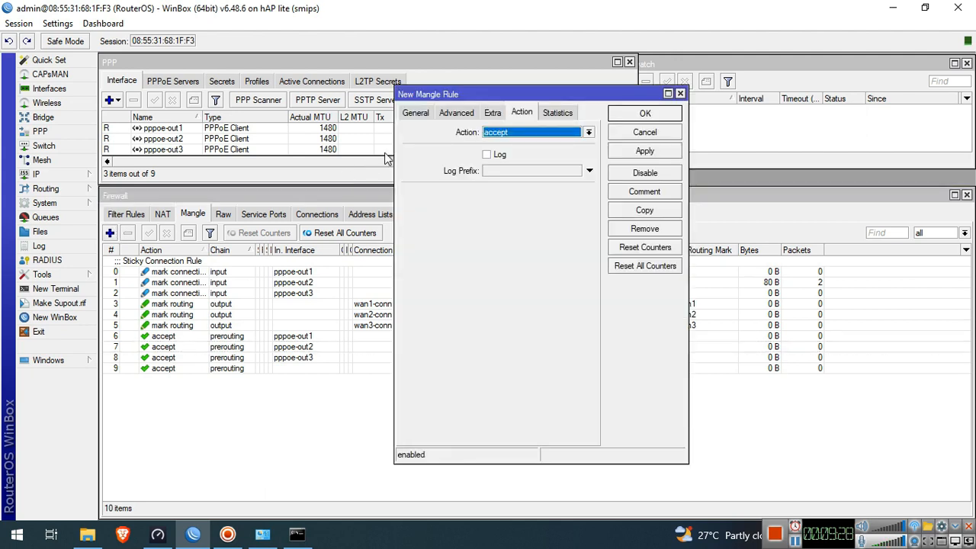
pyautogui.click(412, 113)
pyautogui.click(458, 114)
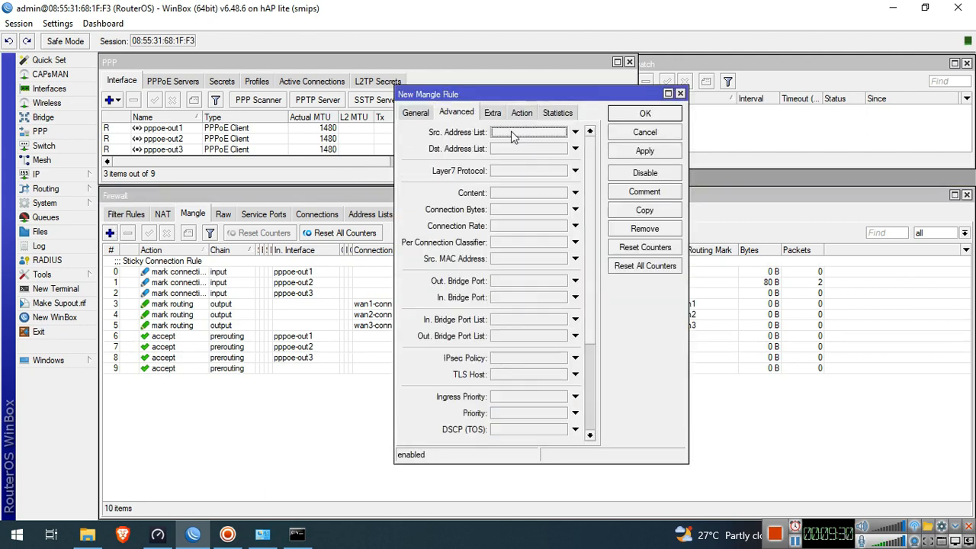
pyautogui.click(572, 148)
pyautogui.click(562, 149)
pyautogui.click(546, 156)
pyautogui.click(524, 113)
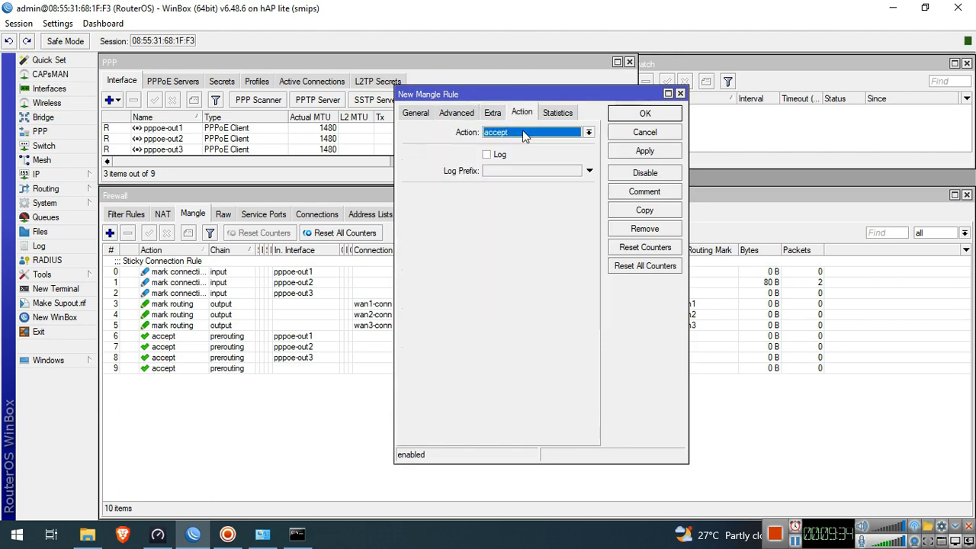
pyautogui.click(645, 152)
pyautogui.click(645, 114)
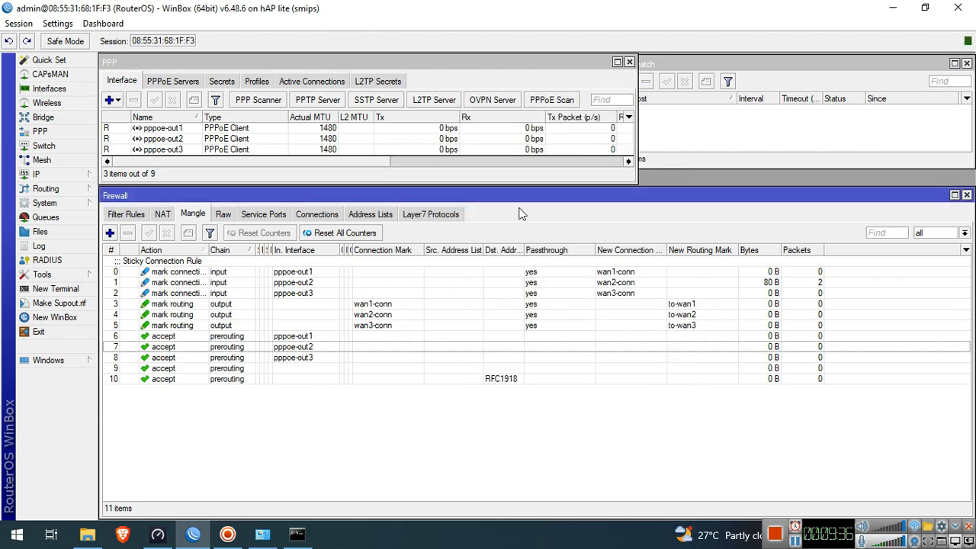
# Step: Comment the pppoe-out1 prerouting accept rule as Accept Rule
pyautogui.click(213, 336)
pyautogui.click(188, 233)
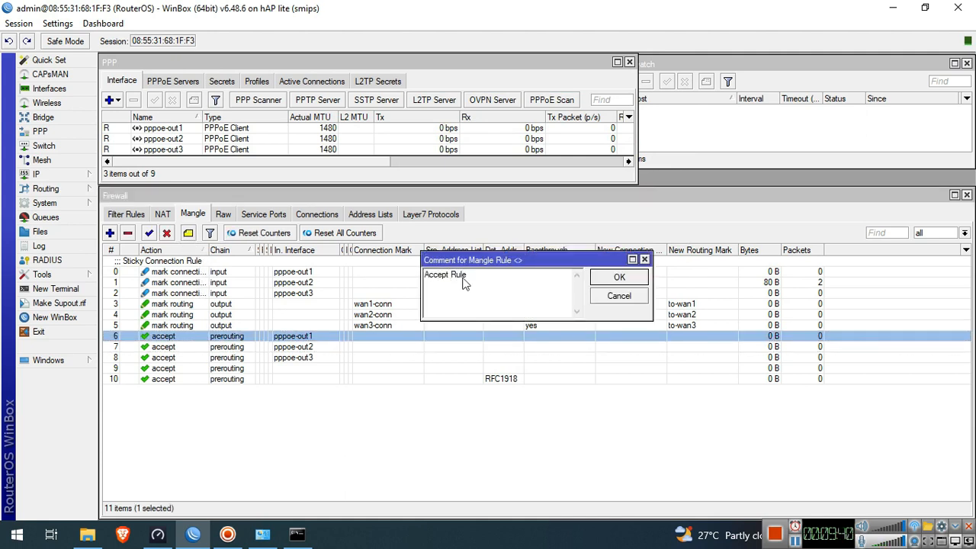
pyautogui.click(613, 279)
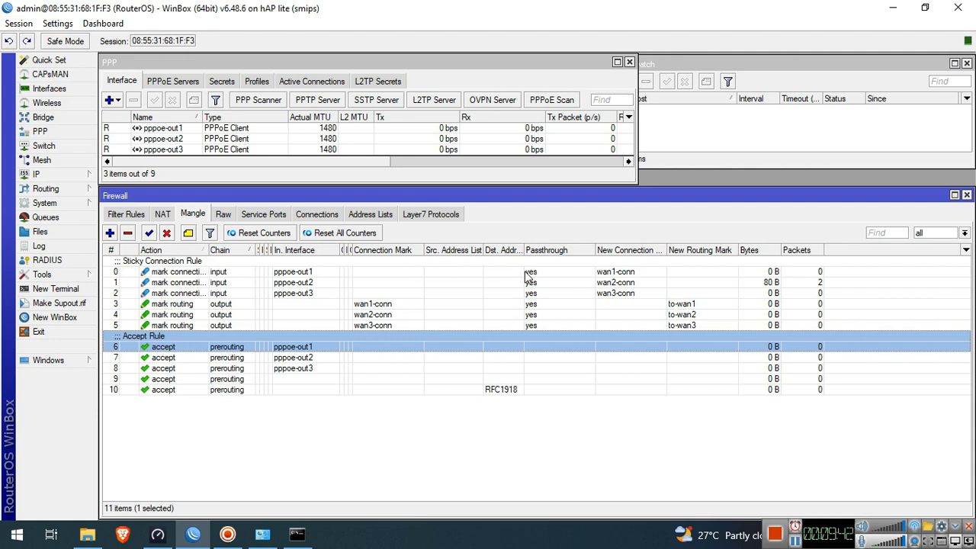
# Step: Review the accept rules and the address ranges of the WAN1-Users, WAN2-Users and WAN3-Users lists
pyautogui.click(250, 390)
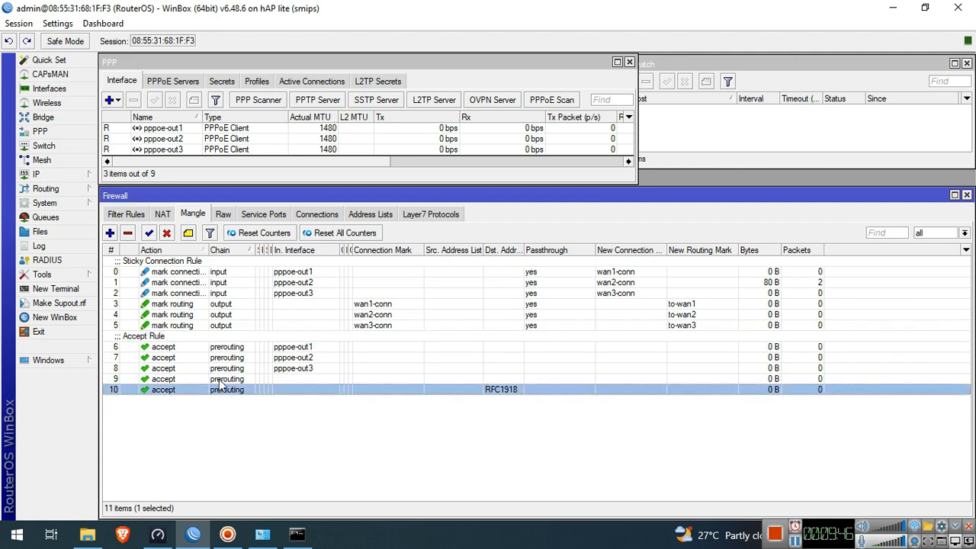
pyautogui.click(191, 427)
pyautogui.click(187, 394)
pyautogui.click(190, 424)
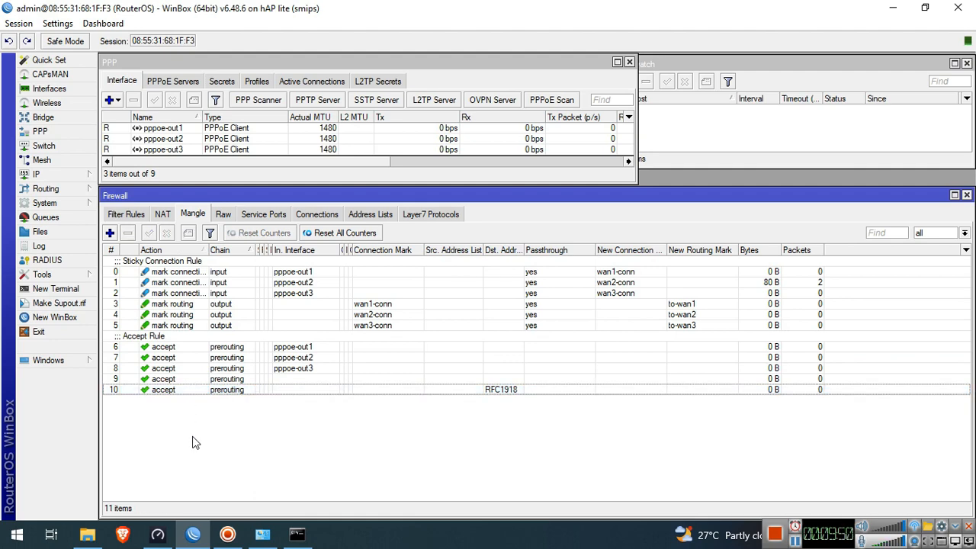
pyautogui.click(366, 215)
pyautogui.click(191, 303)
pyautogui.click(187, 315)
pyautogui.click(188, 293)
pyautogui.click(187, 305)
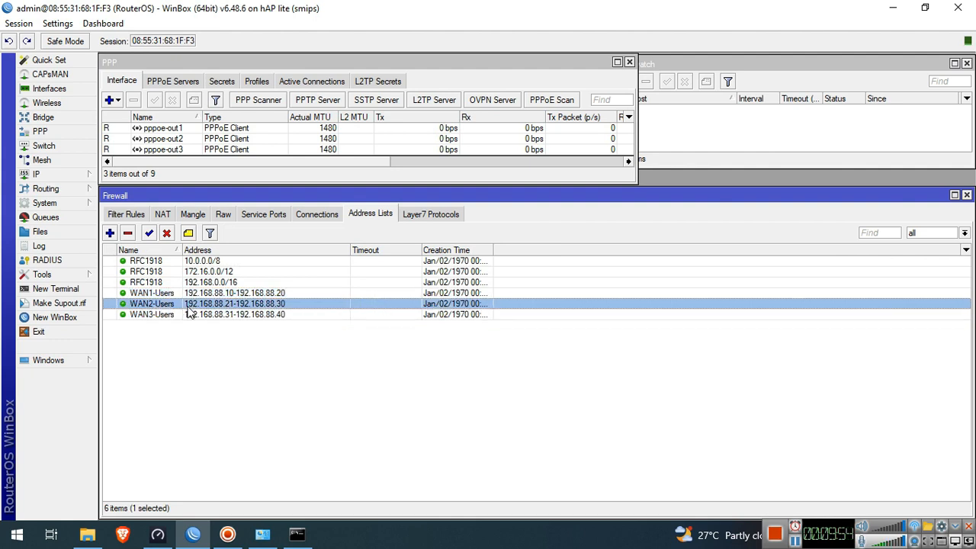
pyautogui.click(186, 318)
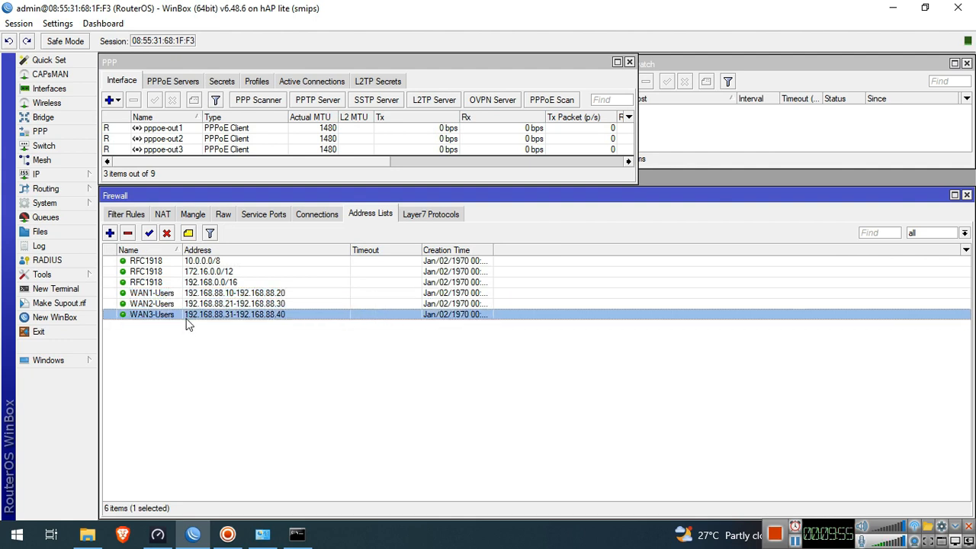
# Step: Start a new prerouting mangle rule that matches the source address list WAN1-Users
pyautogui.click(193, 216)
pyautogui.click(110, 233)
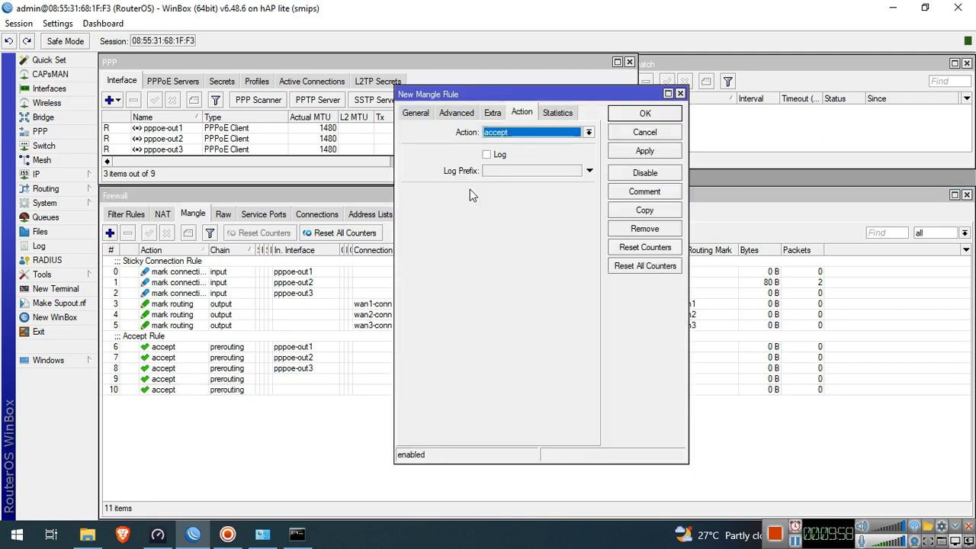
pyautogui.click(416, 112)
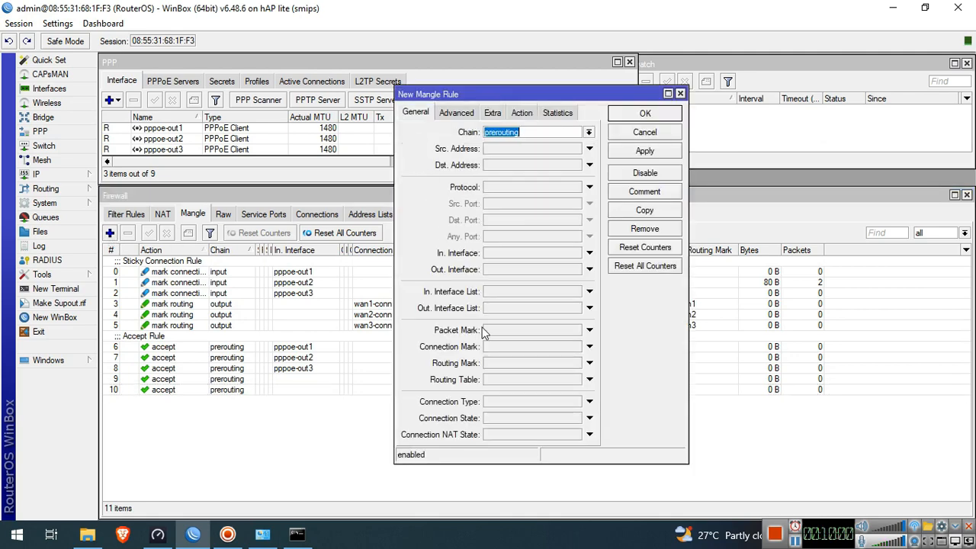
pyautogui.click(457, 113)
pyautogui.click(511, 132)
pyautogui.click(561, 133)
pyautogui.click(558, 154)
# Step: Set the WAN1-Users mangle rule's action to mark routing with new routing mark to-wan1, turn off Passthrough and apply it
pyautogui.click(522, 112)
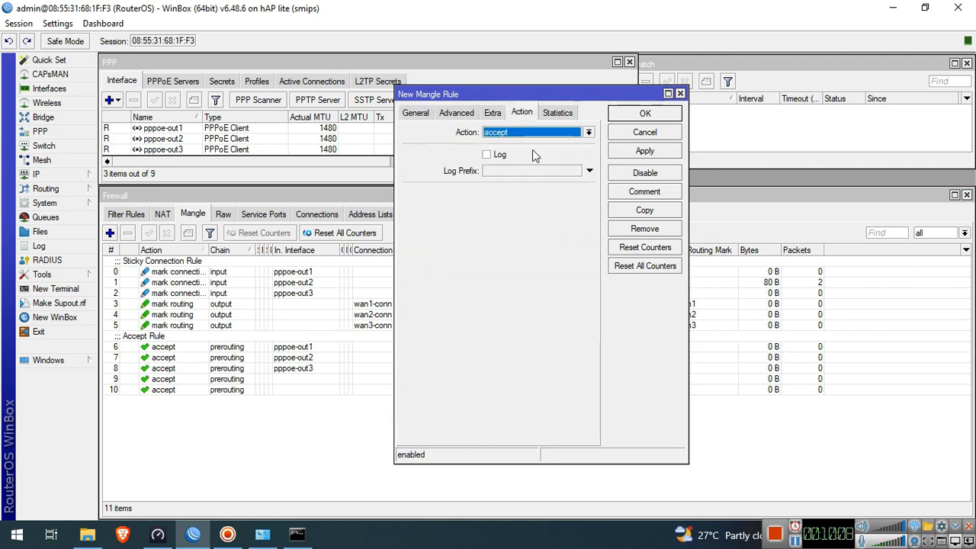
pyautogui.click(533, 132)
pyautogui.click(537, 260)
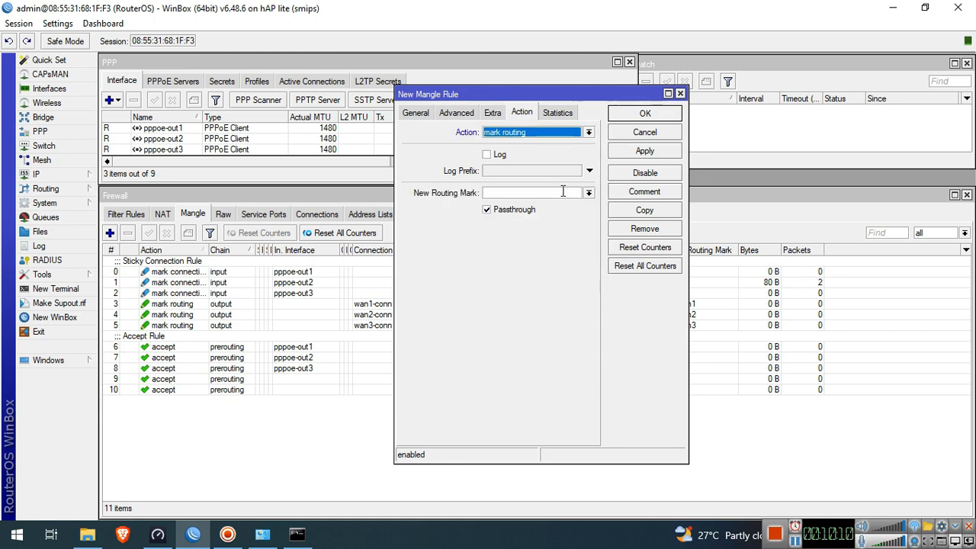
pyautogui.click(587, 193)
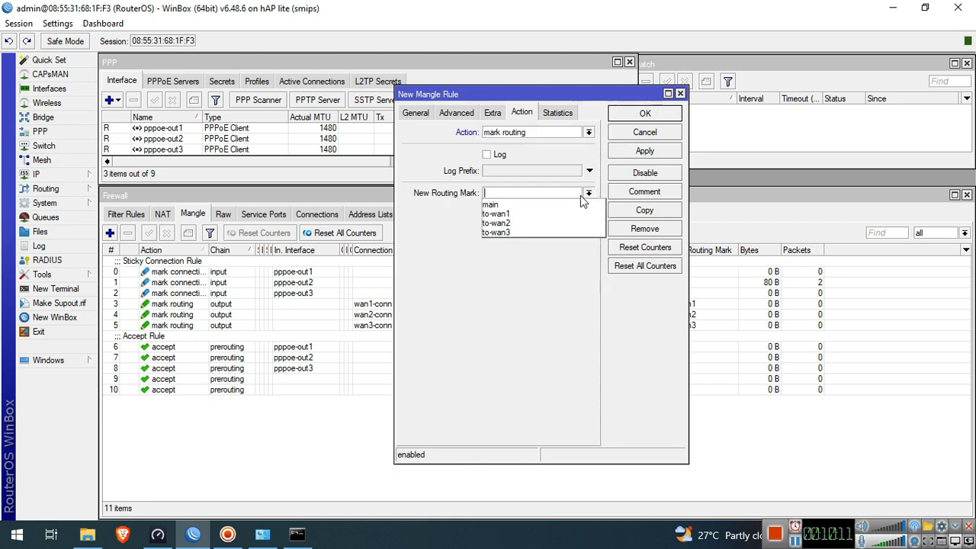
pyautogui.click(543, 212)
pyautogui.click(510, 210)
pyautogui.click(651, 151)
# Step: Comment the WAN1-Users routing-mark rule as PBR-Wan1-Users
pyautogui.click(654, 195)
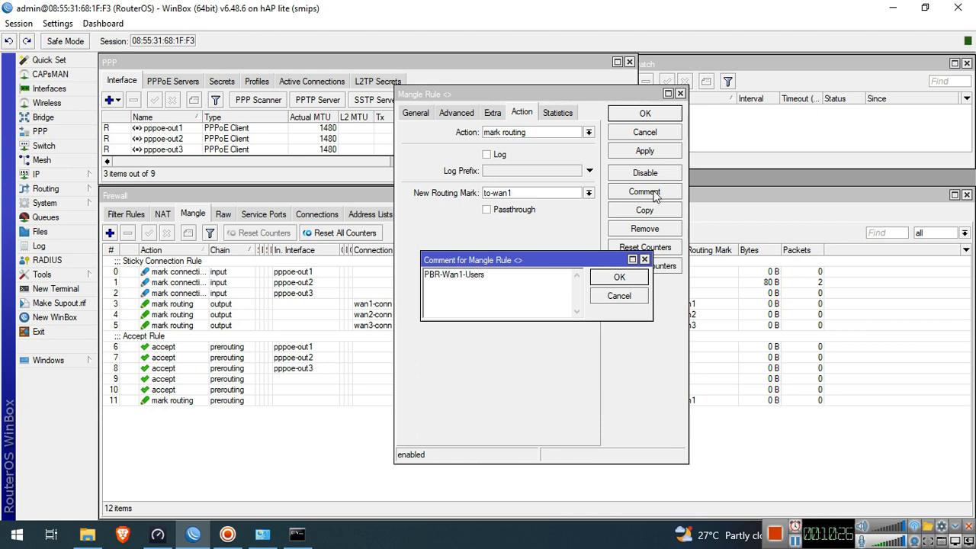
pyautogui.moveTo(487, 276); pyautogui.dragTo(451, 281)
pyautogui.click(518, 284)
pyautogui.click(621, 279)
pyautogui.click(644, 150)
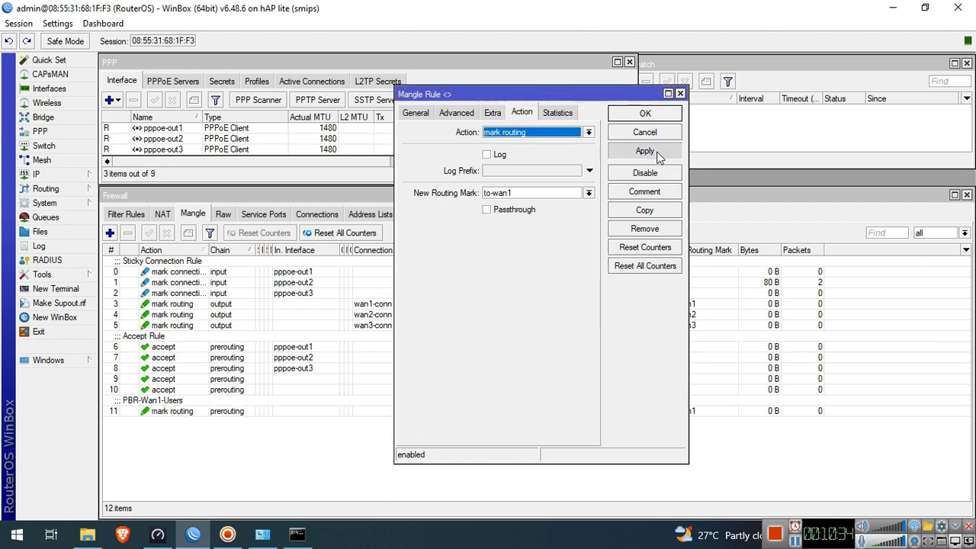
# Step: Copy the WAN1-Users mangle rule, setting the copy's source address list to WAN2-Users and its new routing mark to to-wan2
pyautogui.click(647, 212)
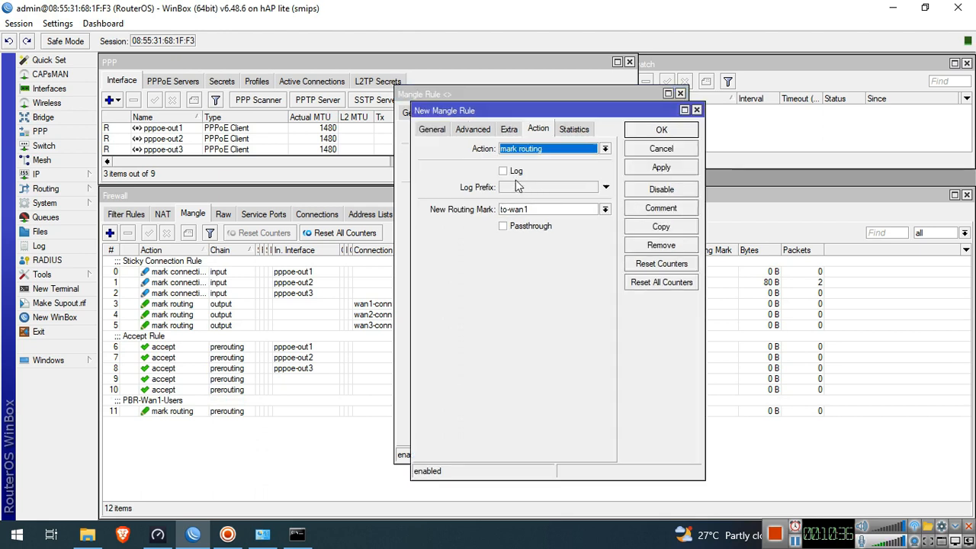
pyautogui.click(432, 129)
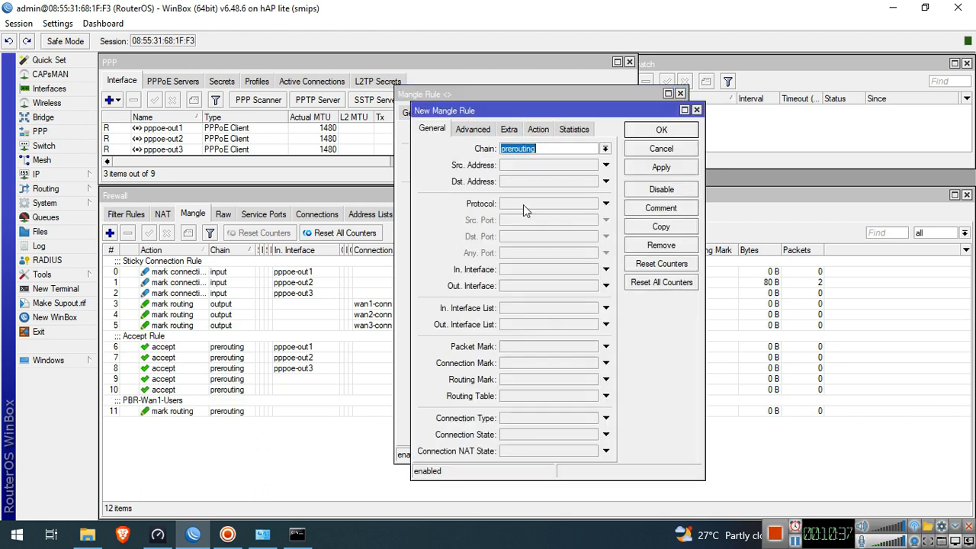
pyautogui.click(473, 129)
pyautogui.click(579, 150)
pyautogui.click(565, 170)
pyautogui.click(541, 131)
pyautogui.click(605, 209)
pyautogui.click(579, 237)
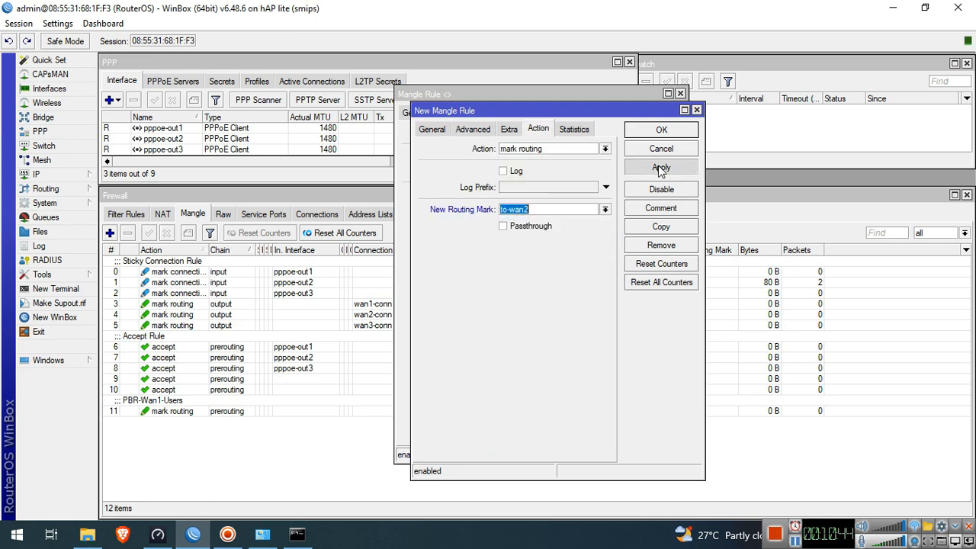
pyautogui.click(661, 166)
# Step: Change the comment of the WAN2-Users routing-mark rule to PBR-Wan2-Users
pyautogui.click(661, 208)
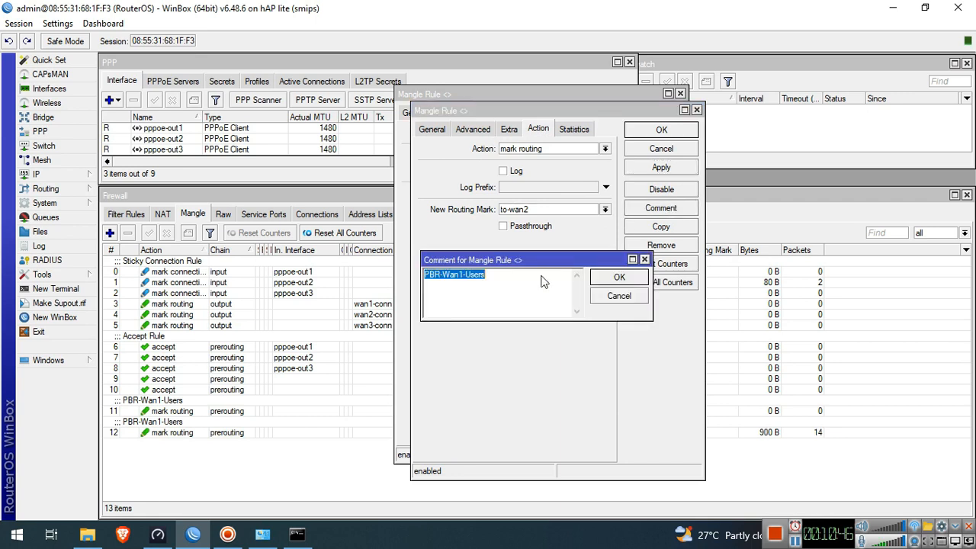
pyautogui.click(467, 283)
pyautogui.press('BackSpace')
pyautogui.write('2')
pyautogui.click(619, 278)
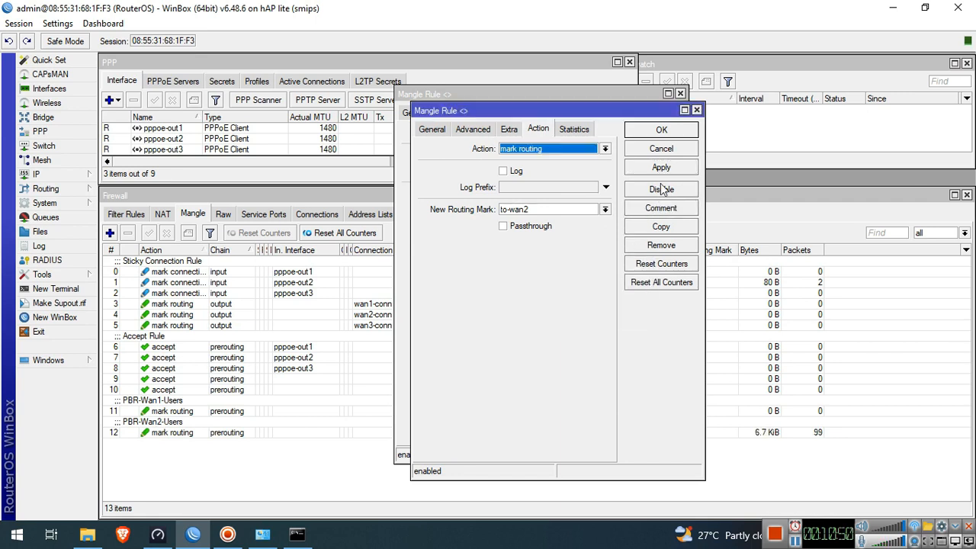
pyautogui.click(661, 168)
# Step: Copy the WAN2-Users rule with source address list WAN3-Users and new routing mark to-wan3, and close the open mangle rules
pyautogui.click(661, 225)
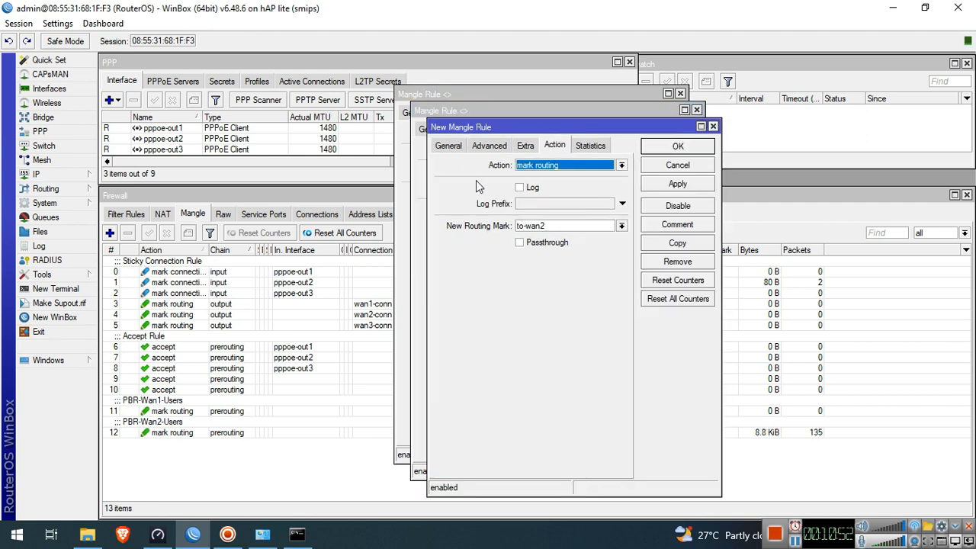
pyautogui.click(449, 146)
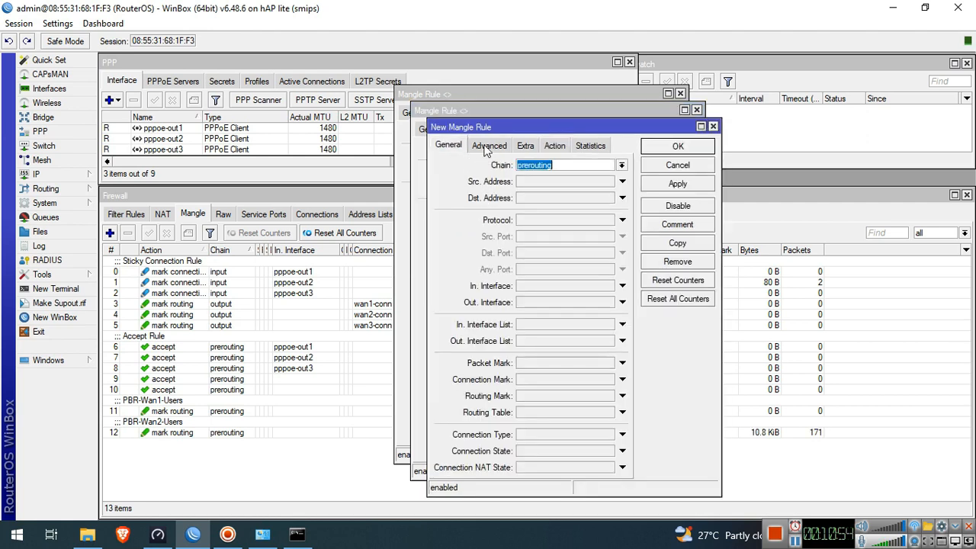
pyautogui.click(488, 146)
pyautogui.click(594, 165)
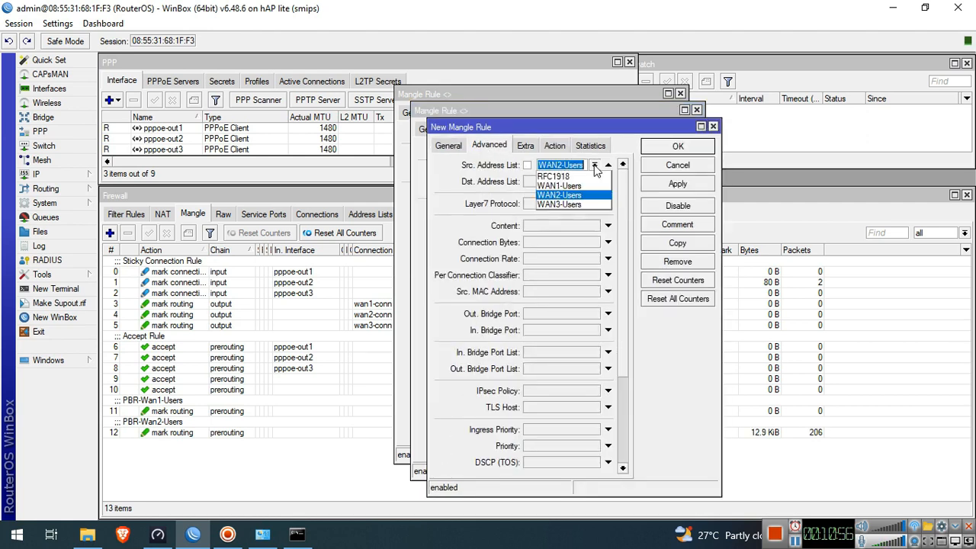
pyautogui.click(583, 197)
pyautogui.click(554, 146)
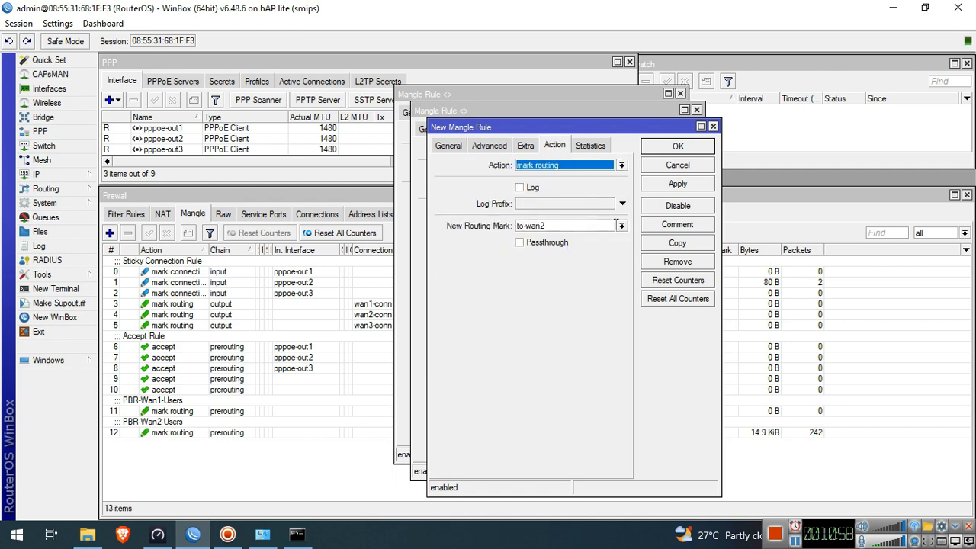
pyautogui.click(621, 226)
pyautogui.click(582, 263)
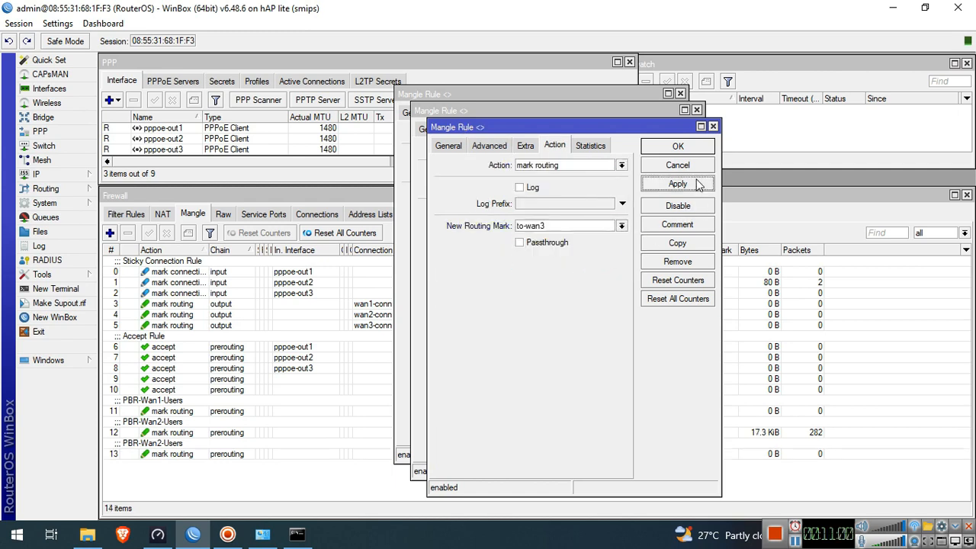
pyautogui.click(677, 146)
pyautogui.click(661, 130)
pyautogui.click(644, 114)
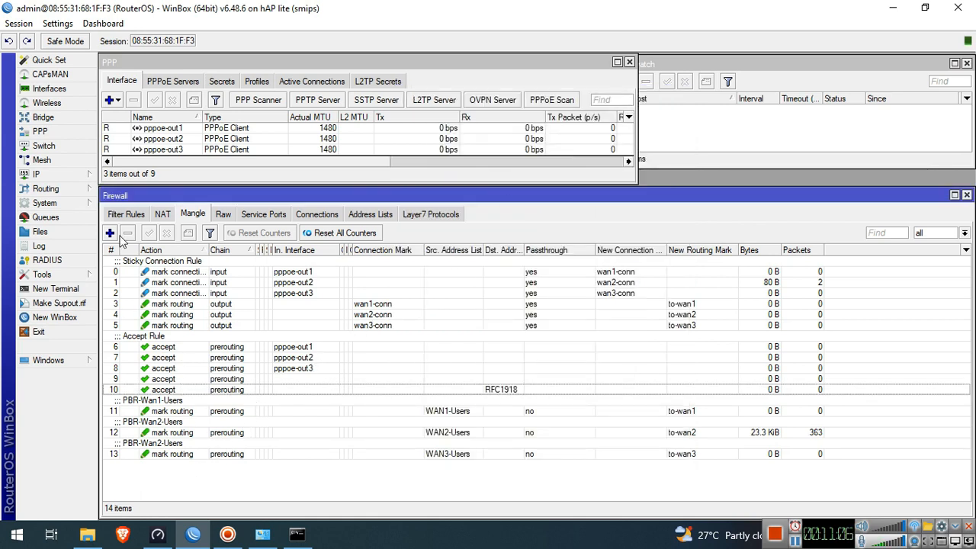
# Step: Add a default route 0.0.0.0/0 through gateway pppoe-out1 with distance 1 in the IP route list
pyautogui.click(59, 173)
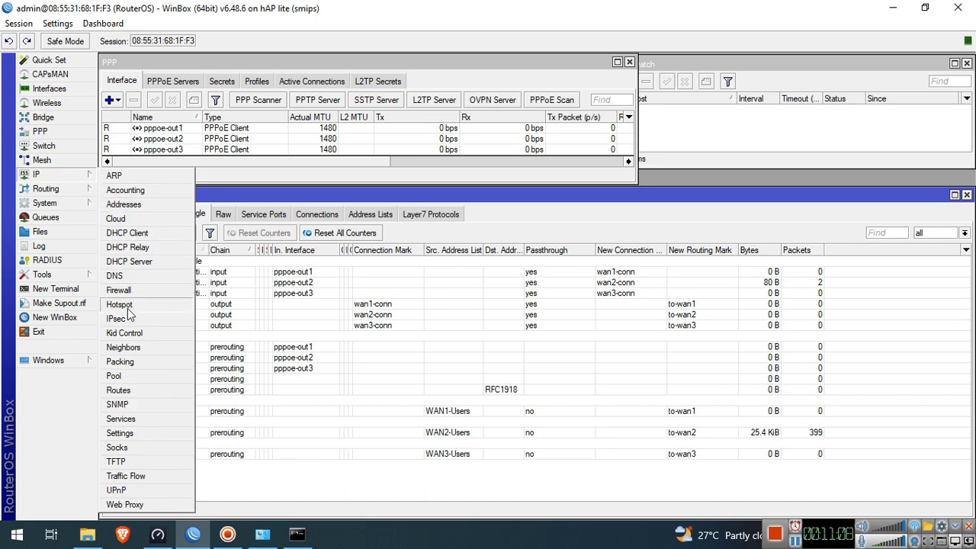
pyautogui.click(139, 391)
pyautogui.click(340, 120)
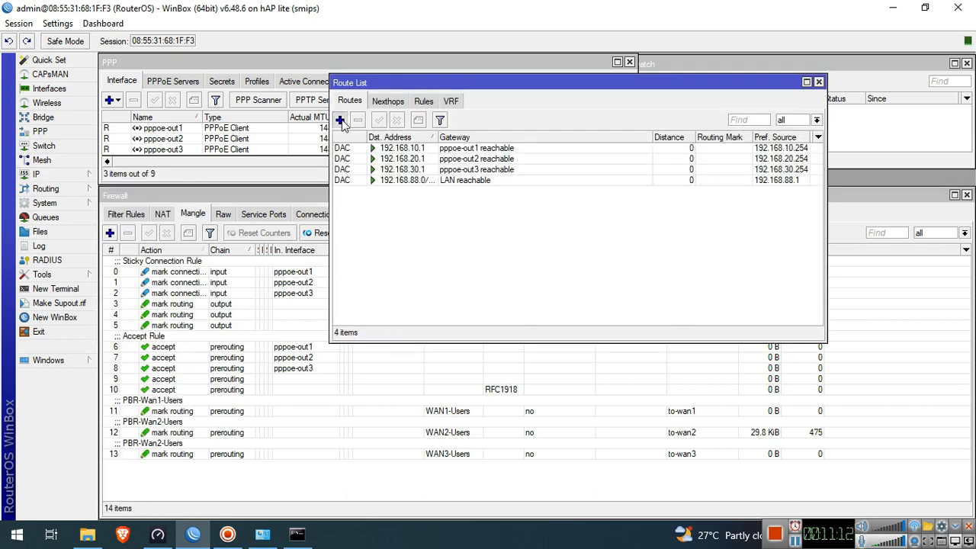
pyautogui.click(590, 239)
pyautogui.click(664, 239)
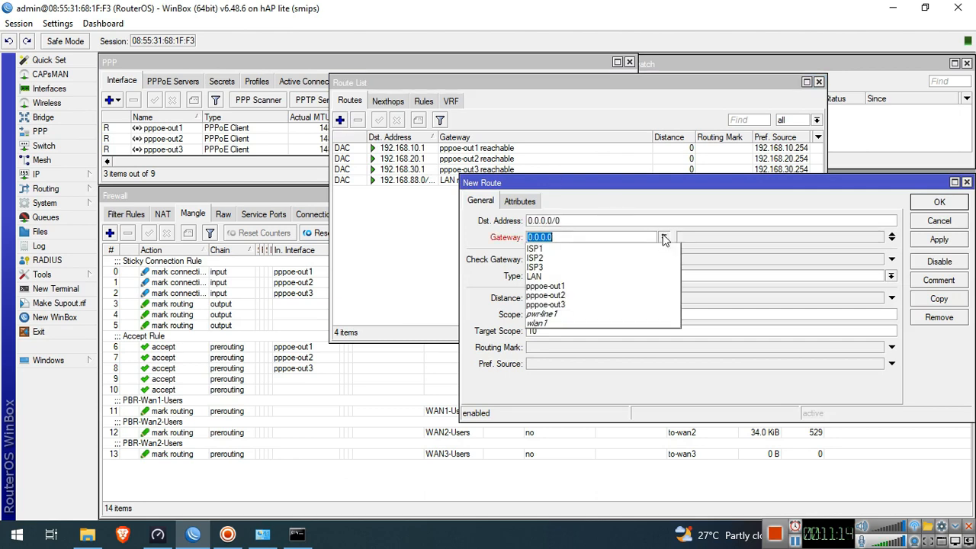
pyautogui.click(610, 287)
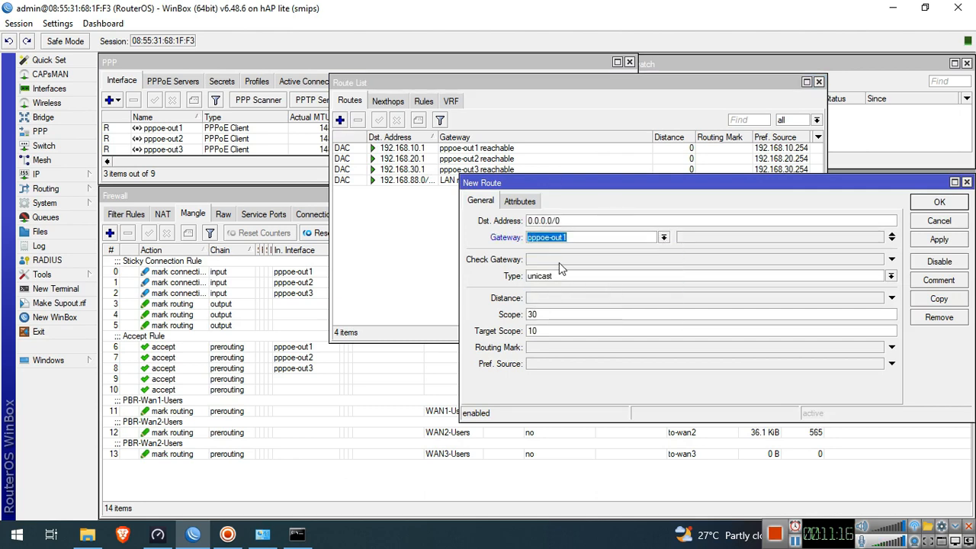
pyautogui.click(548, 299)
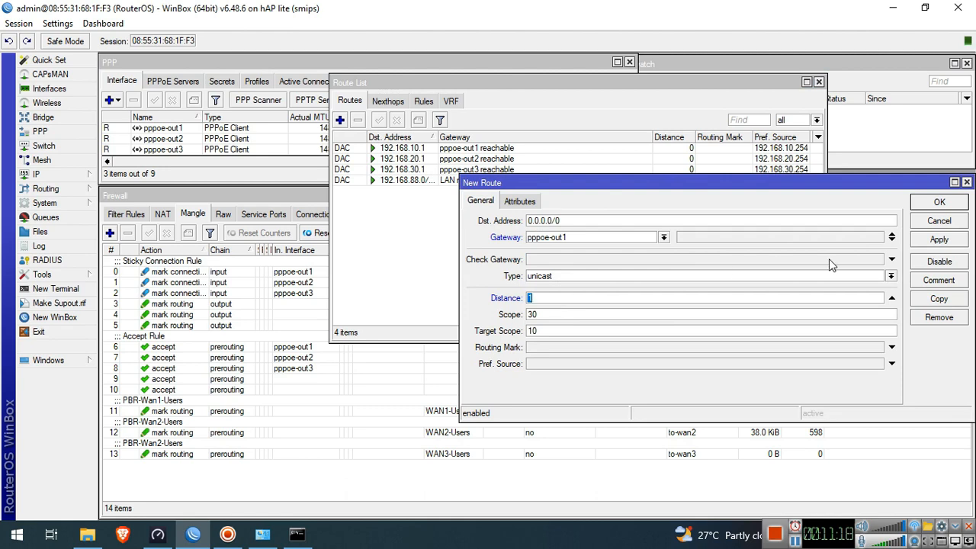
pyautogui.click(953, 241)
# Step: Copy the pppoe-out1 default route, setting the copy's gateway to pppoe-out2 and its distance to 2
pyautogui.click(943, 299)
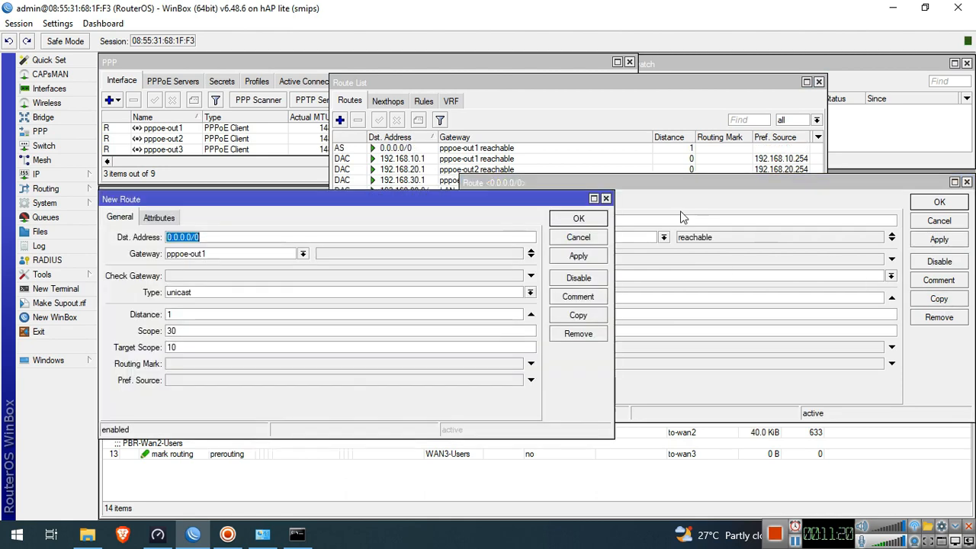
pyautogui.click(303, 254)
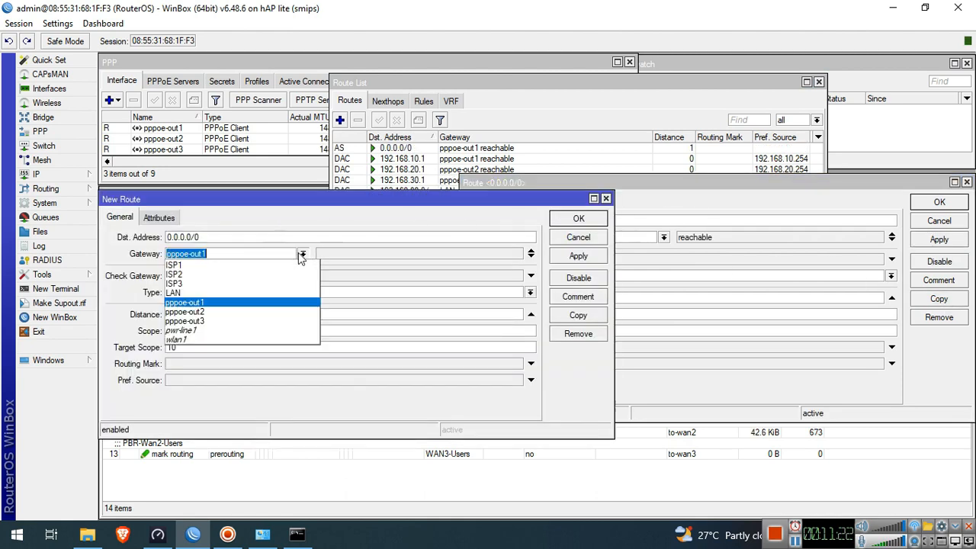
pyautogui.click(251, 309)
pyautogui.click(215, 314)
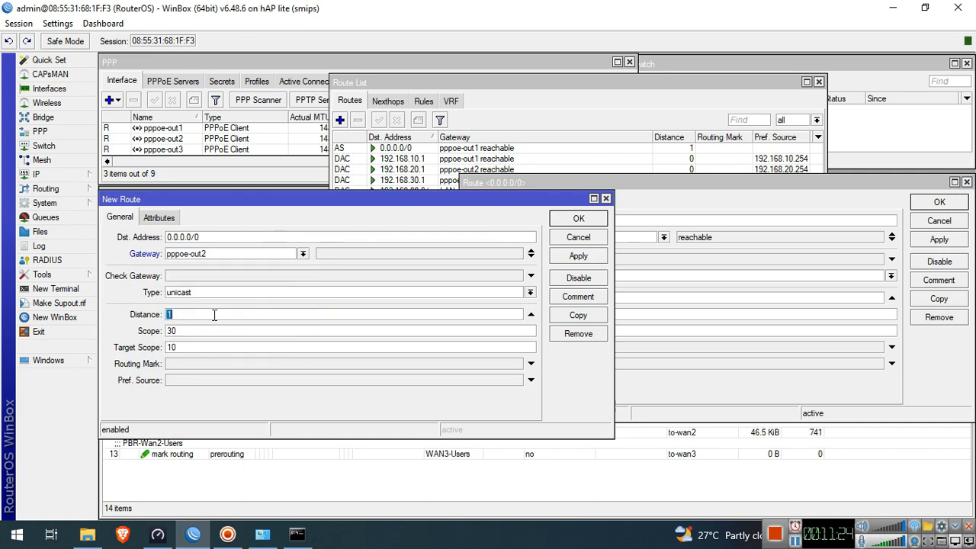
pyautogui.click(583, 257)
pyautogui.click(579, 219)
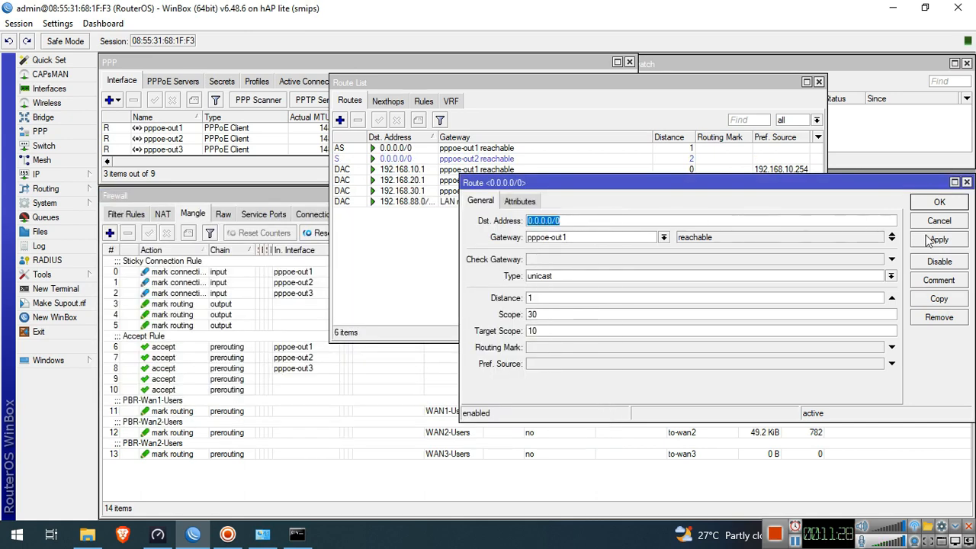
# Step: Copy the pppoe-out1 default route with gateway pppoe-out3 and distance 3, and close the open routes
pyautogui.click(938, 299)
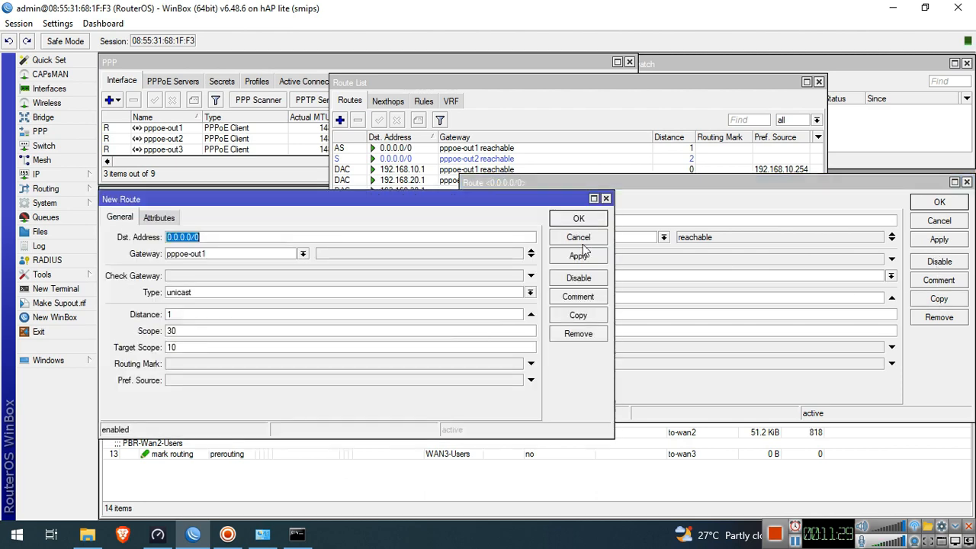
pyautogui.click(303, 254)
pyautogui.click(222, 323)
pyautogui.doubleClick(201, 313)
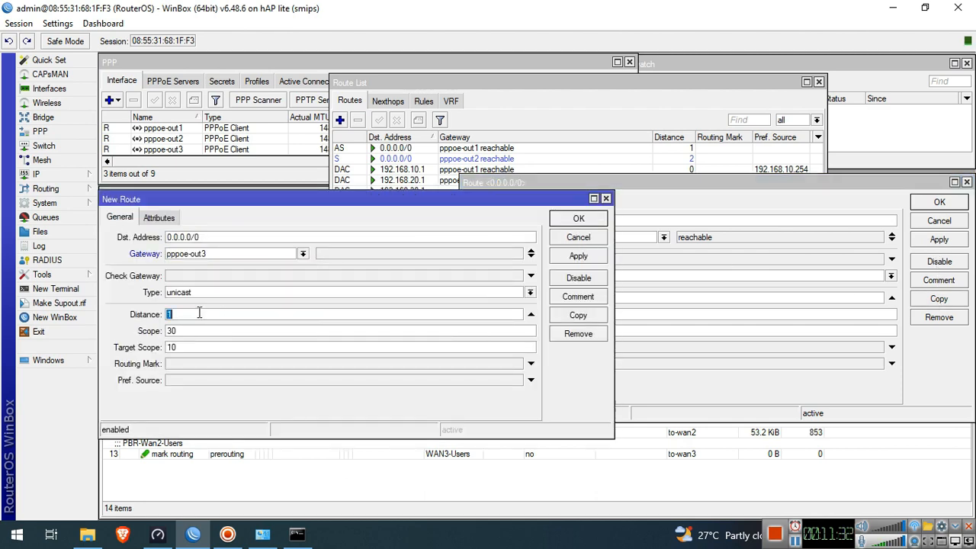
pyautogui.write('3')
pyautogui.click(578, 256)
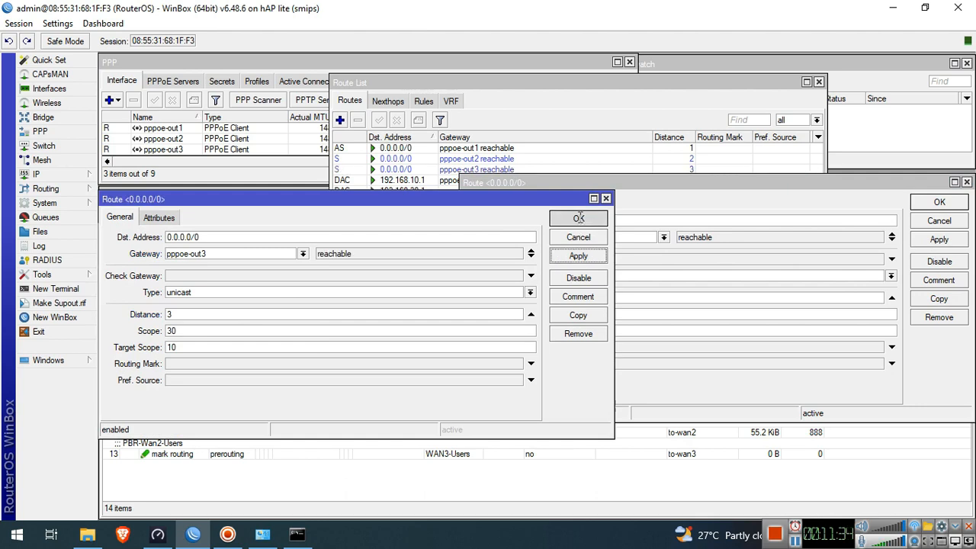
pyautogui.click(579, 219)
pyautogui.click(942, 221)
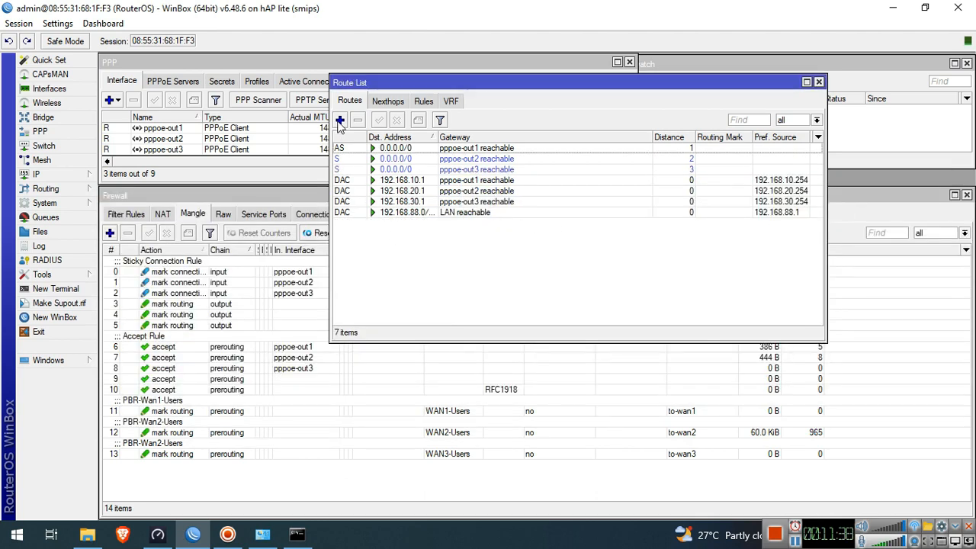
# Step: Add a default route 0.0.0.0/0 through pppoe-out1 with distance 1 and routing mark to-wan1
pyautogui.click(340, 121)
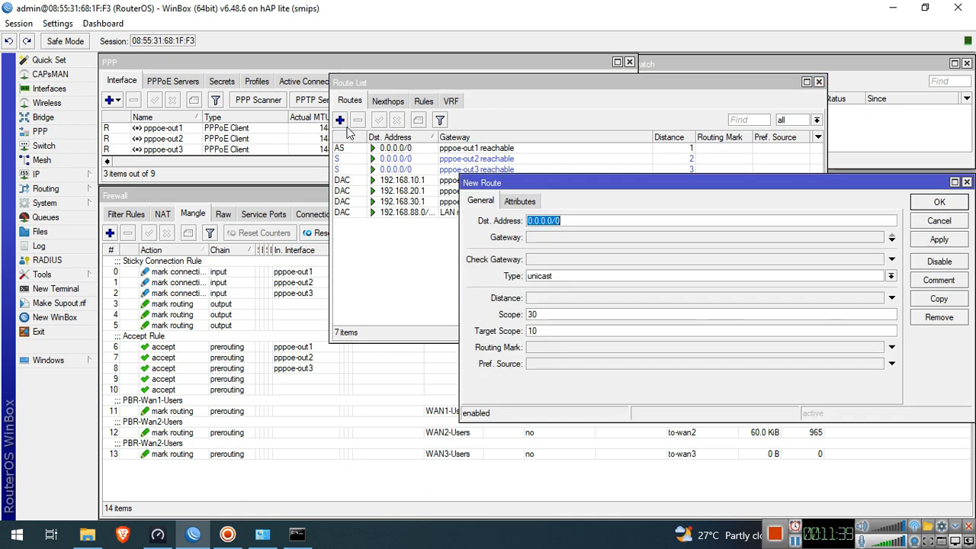
pyautogui.click(564, 239)
pyautogui.click(663, 237)
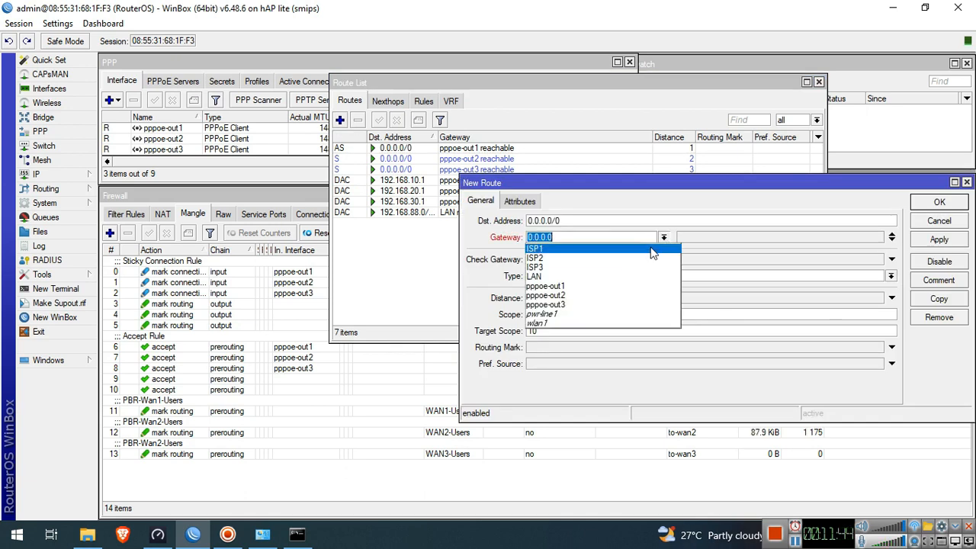
pyautogui.click(616, 286)
pyautogui.click(572, 298)
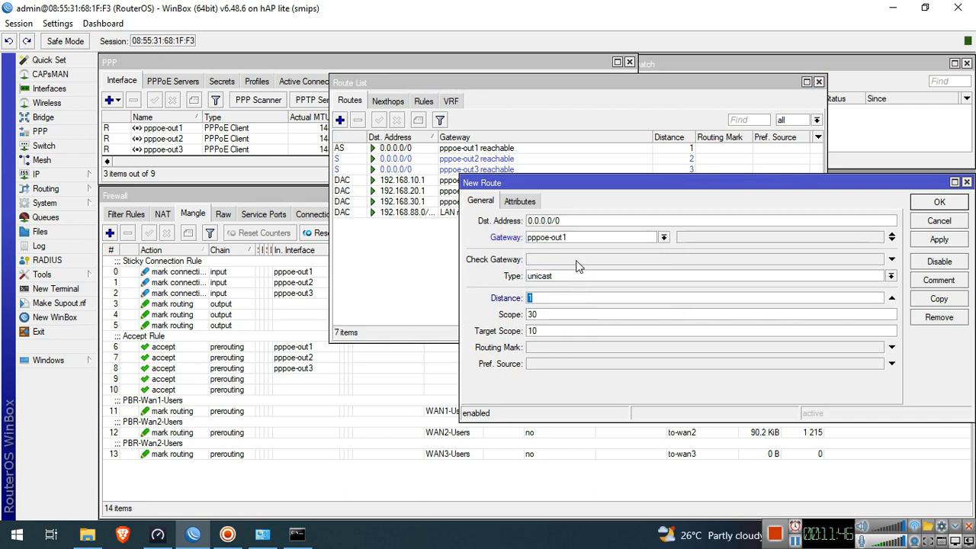
pyautogui.click(587, 349)
pyautogui.click(878, 347)
pyautogui.click(791, 370)
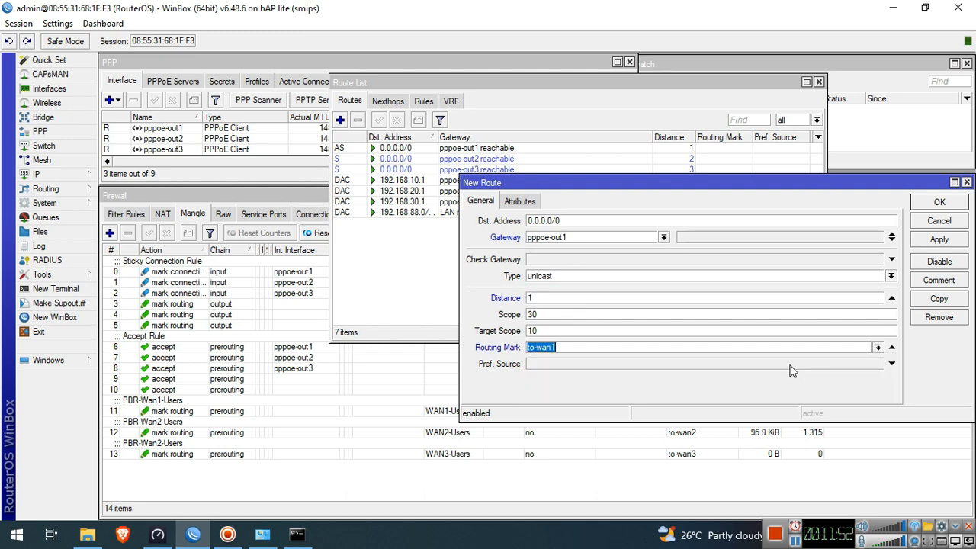
pyautogui.click(940, 240)
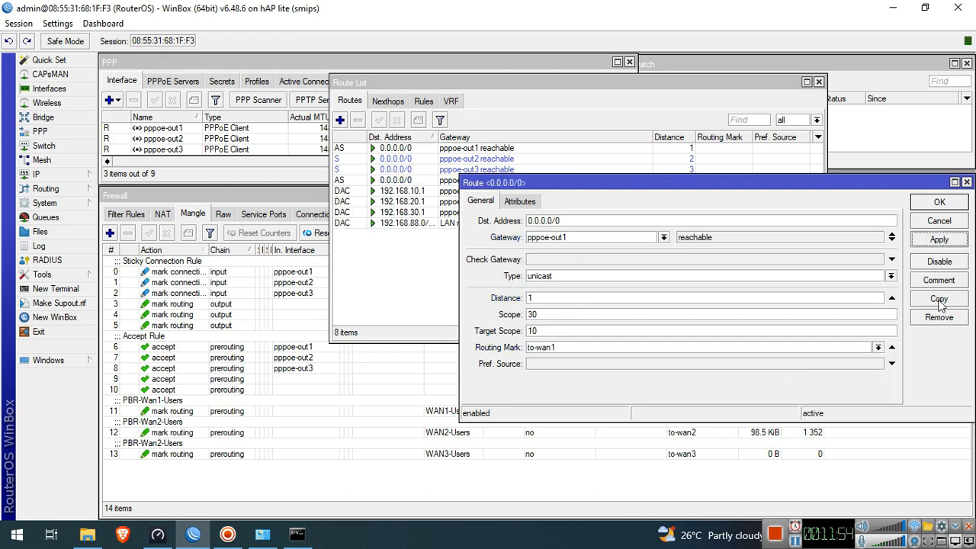
# Step: Copy the to-wan1 default route, setting the copy's gateway to pppoe-out2 and its routing mark to to-wan2
pyautogui.click(939, 299)
pyautogui.click(303, 253)
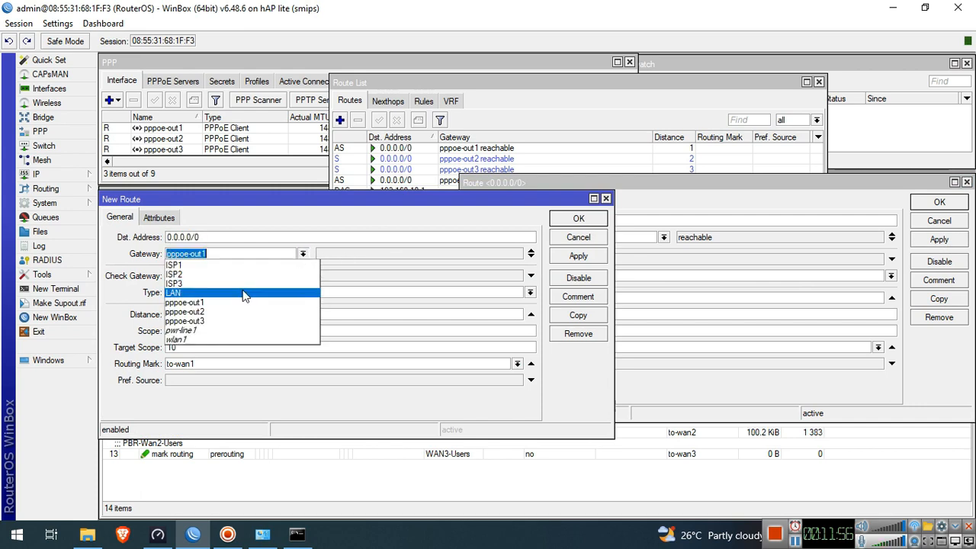
pyautogui.click(223, 312)
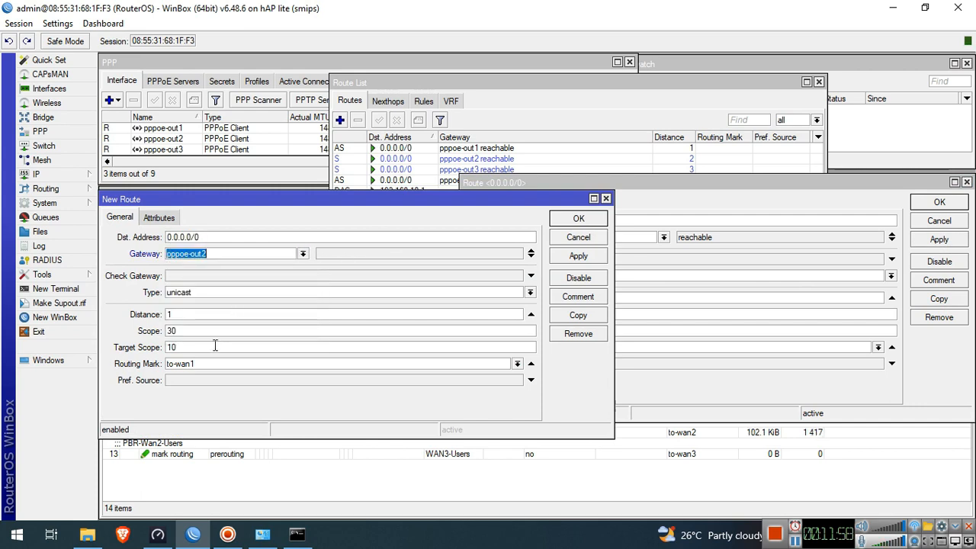
pyautogui.click(518, 364)
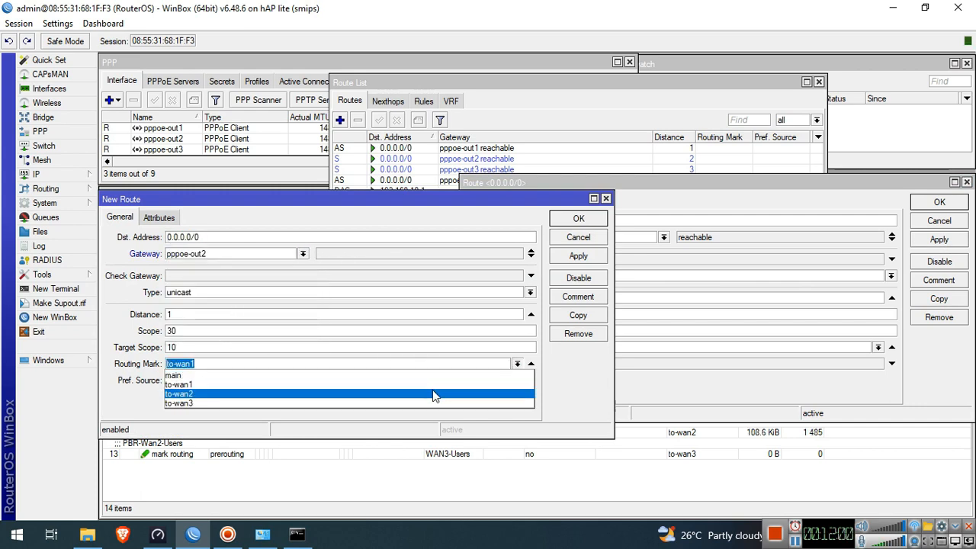
pyautogui.click(436, 392)
pyautogui.click(578, 256)
# Step: Copy the to-wan2 default route with gateway pppoe-out3 and routing mark to-wan3, and close the open routes
pyautogui.click(578, 315)
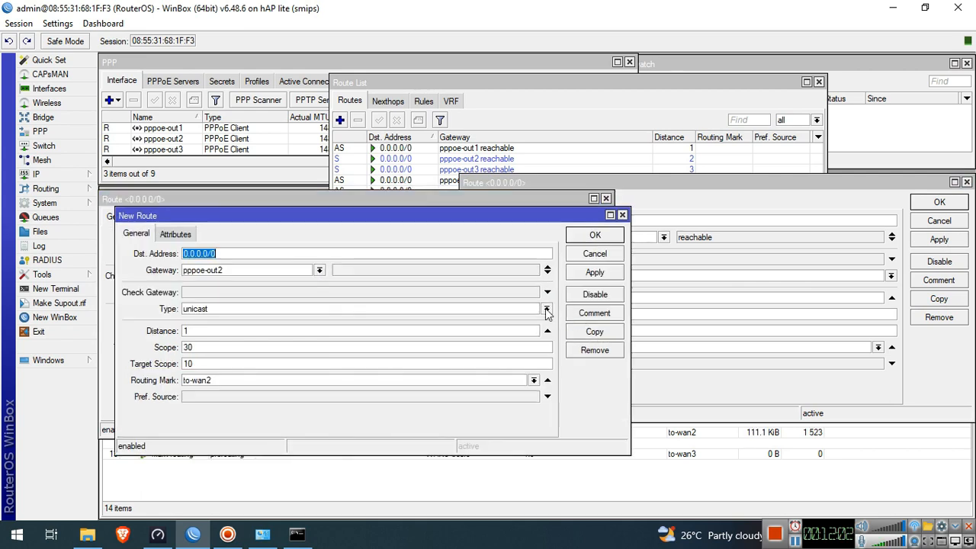
pyautogui.click(319, 271)
pyautogui.click(264, 336)
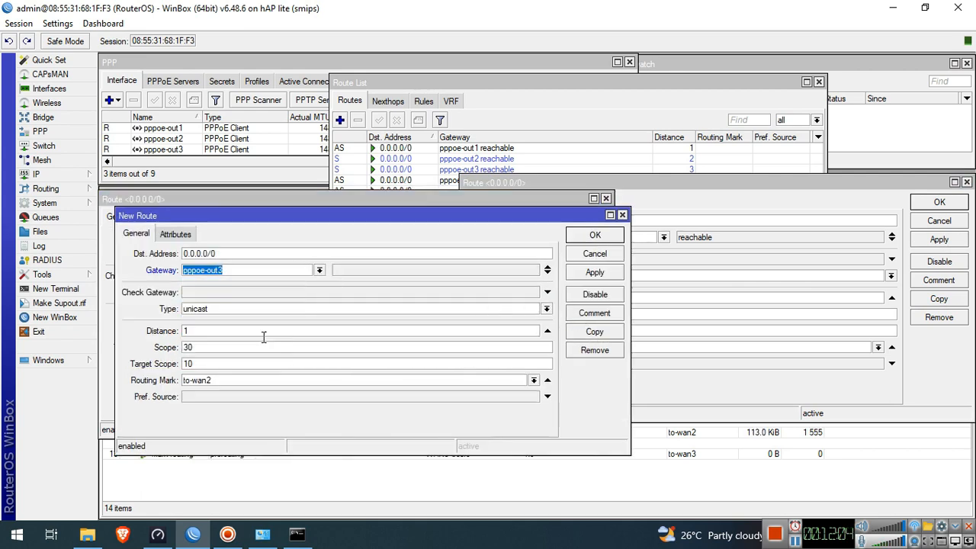
pyautogui.click(533, 380)
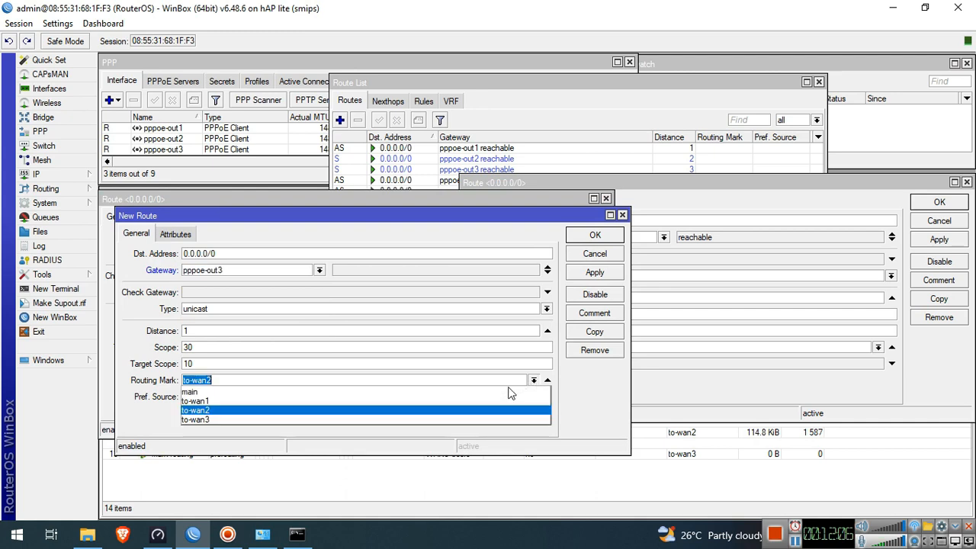
pyautogui.click(394, 420)
pyautogui.click(595, 272)
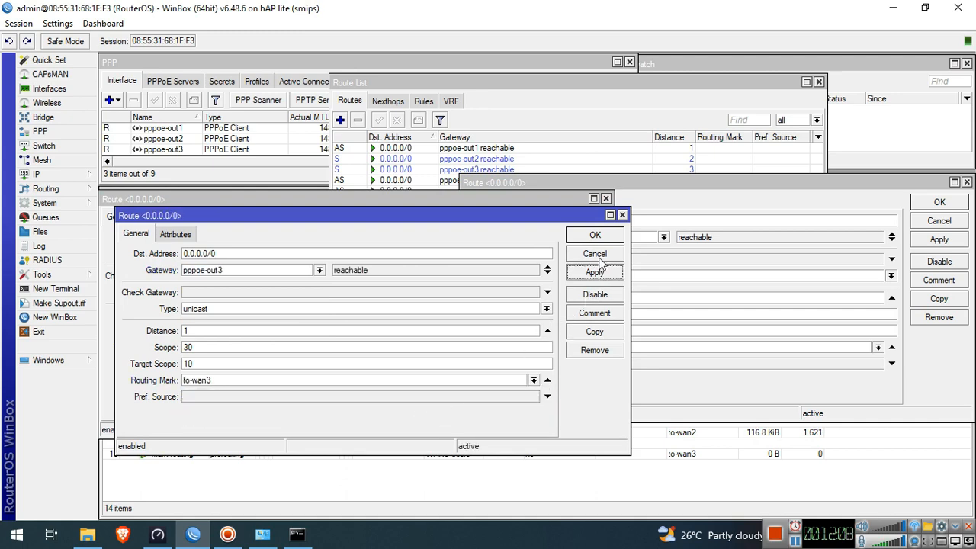
pyautogui.click(596, 237)
pyautogui.click(579, 220)
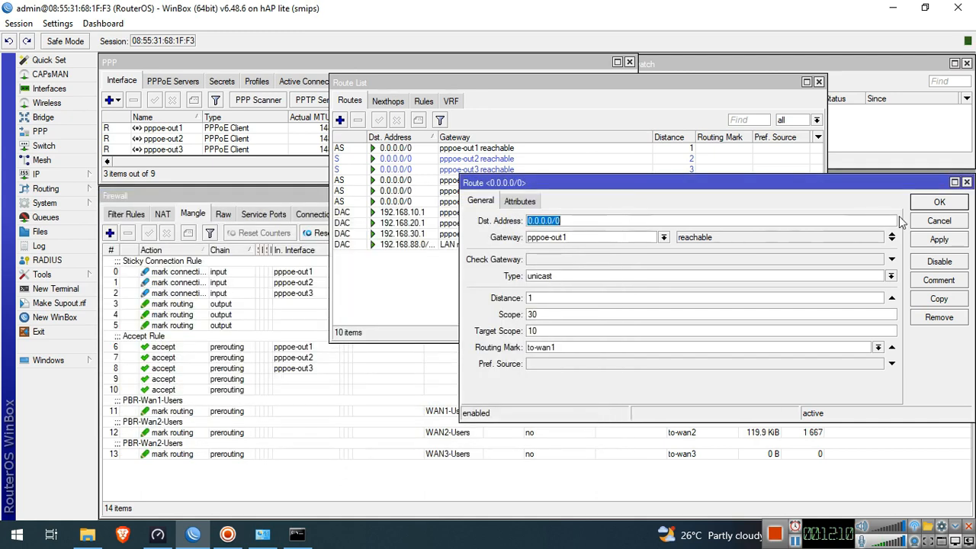
pyautogui.click(939, 202)
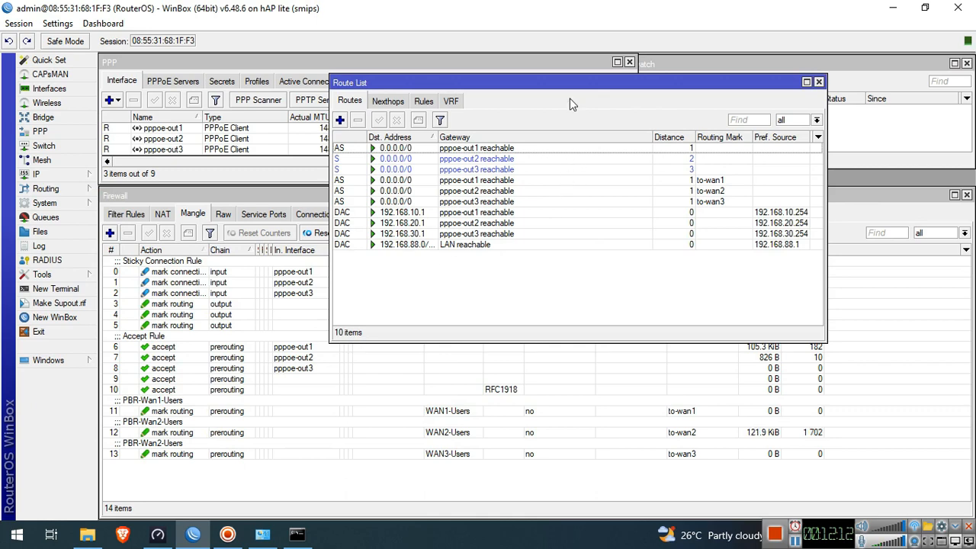
# Step: Start a new route with destination address 1.0.0.1 through gateway pppoe-out1
pyautogui.moveTo(542, 87); pyautogui.dragTo(413, 165)
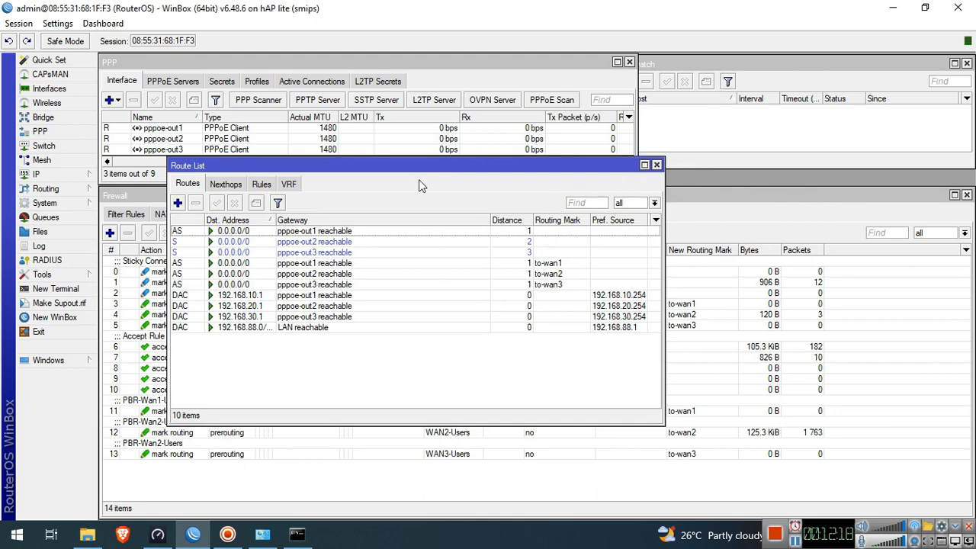
pyautogui.moveTo(423, 165); pyautogui.dragTo(517, 146)
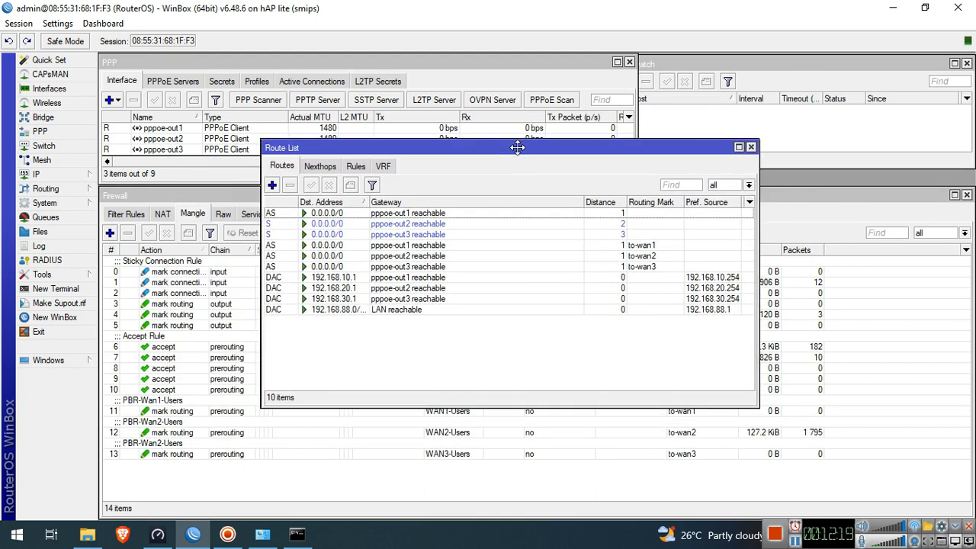
pyautogui.click(272, 185)
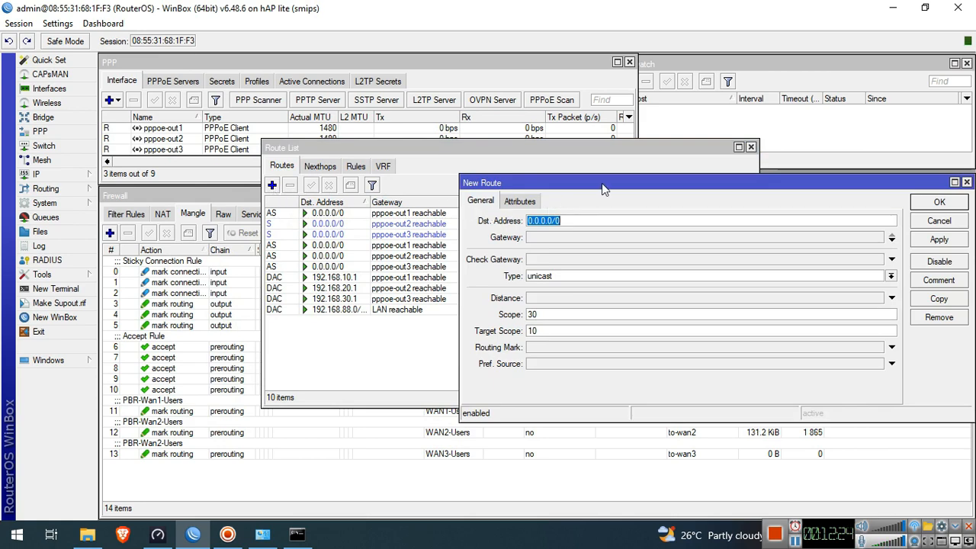
pyautogui.moveTo(602, 183); pyautogui.dragTo(584, 176)
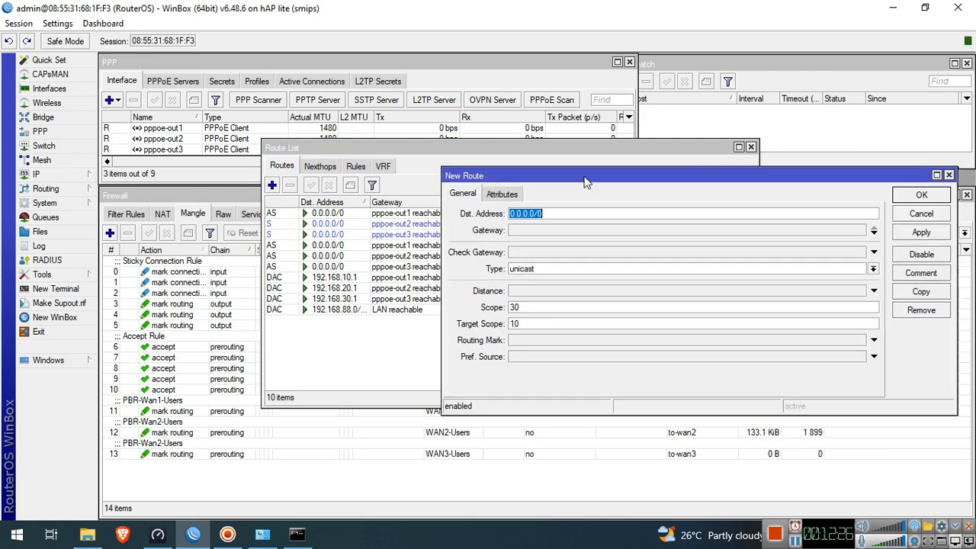
pyautogui.doubleClick(577, 213)
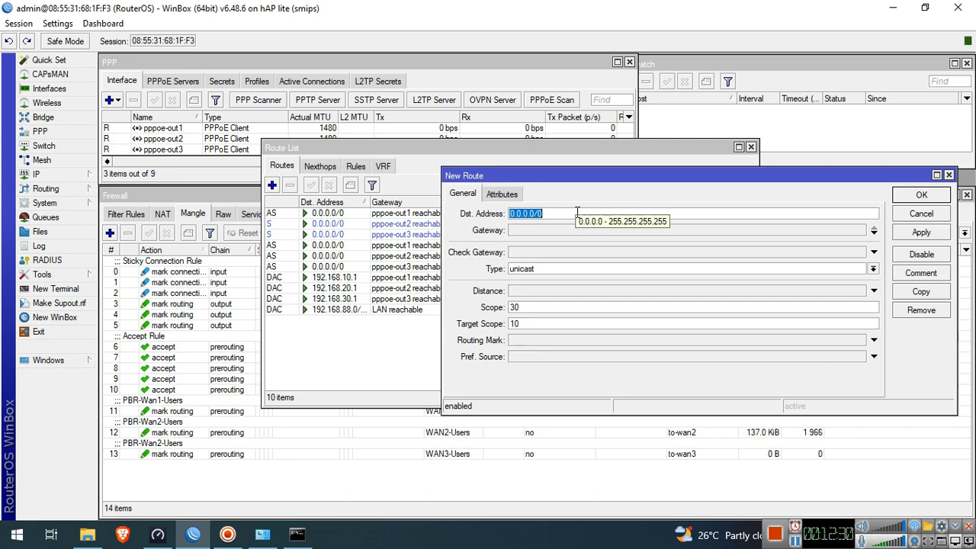
pyautogui.write('1.0.0.')
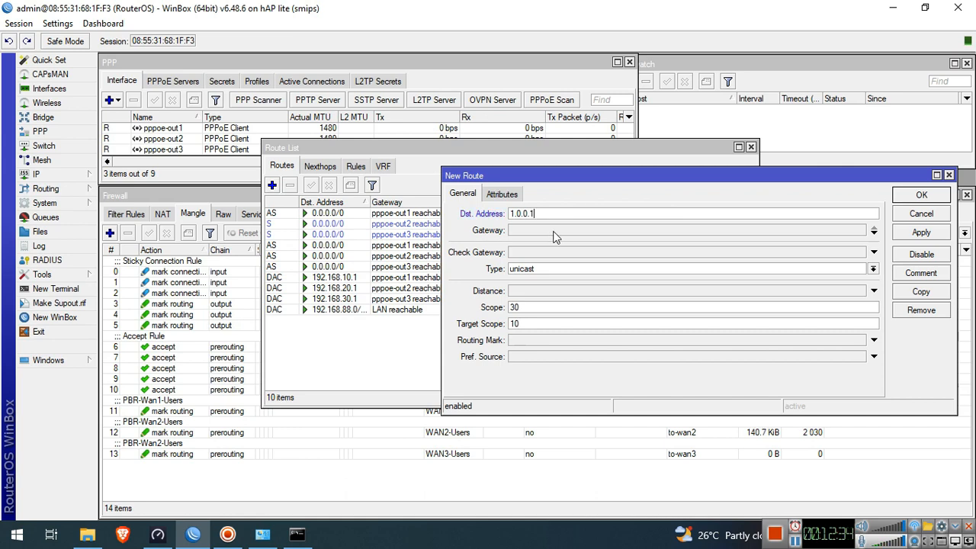
pyautogui.click(555, 231)
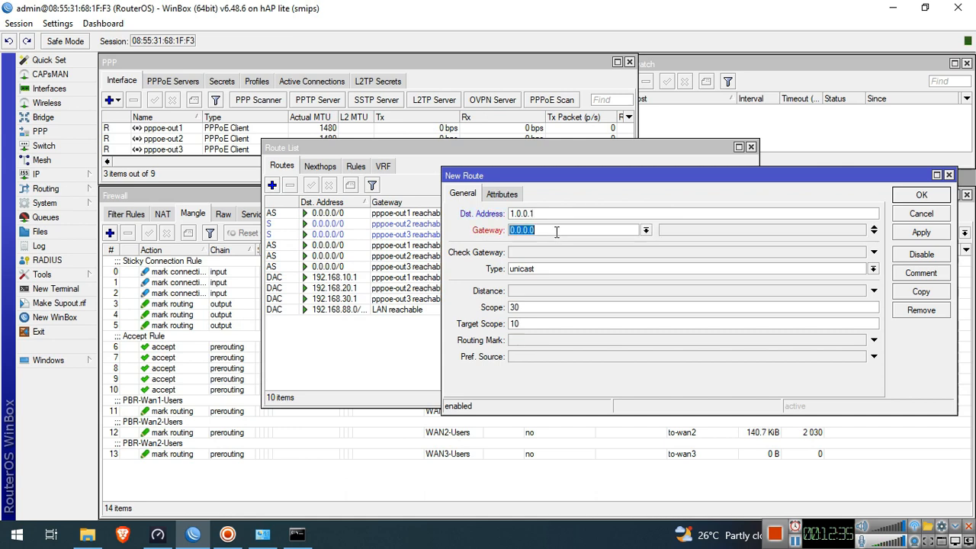
pyautogui.click(646, 231)
pyautogui.click(593, 277)
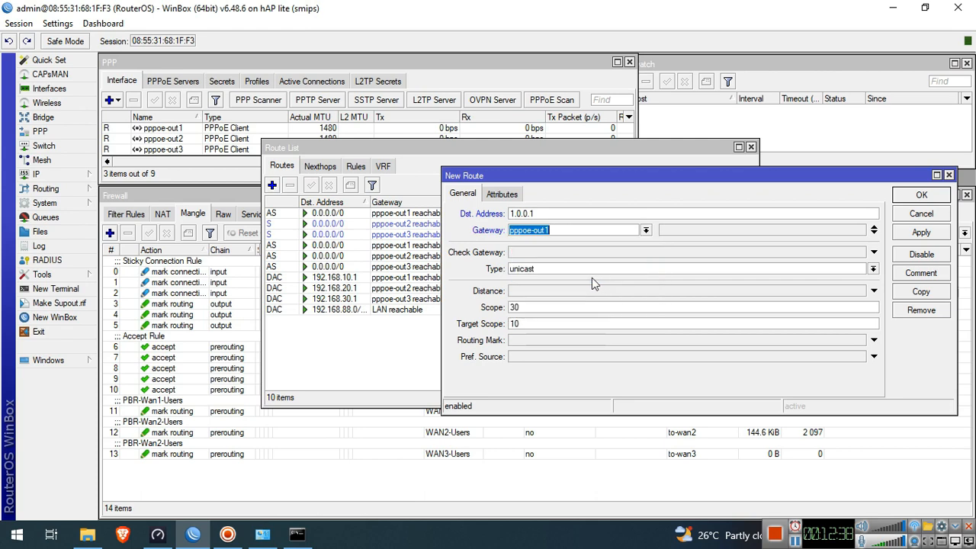
# Step: Give the 1.0.0.1 route a ping gateway check, distance 1 and scope 10, and apply it
pyautogui.click(564, 253)
pyautogui.click(555, 291)
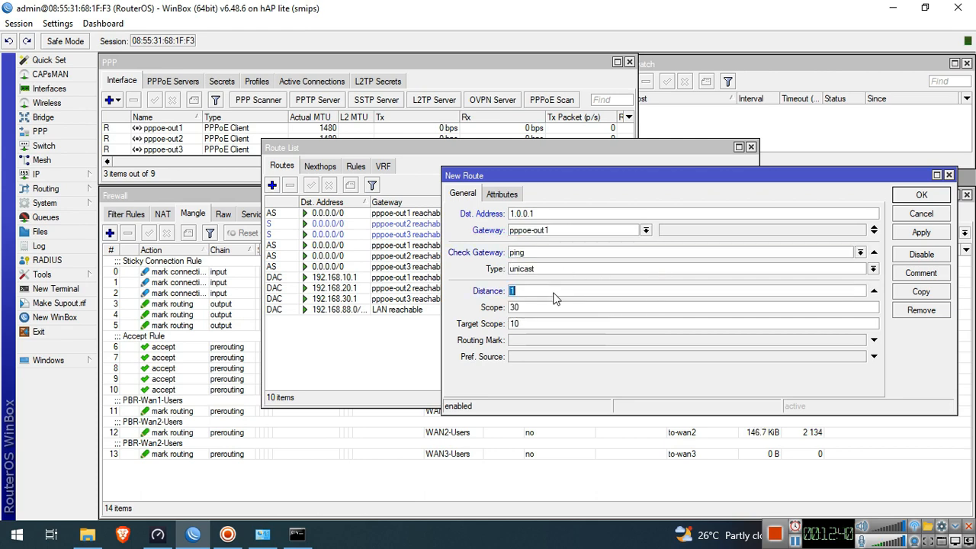
pyautogui.click(548, 308)
pyautogui.write('10')
pyautogui.click(918, 235)
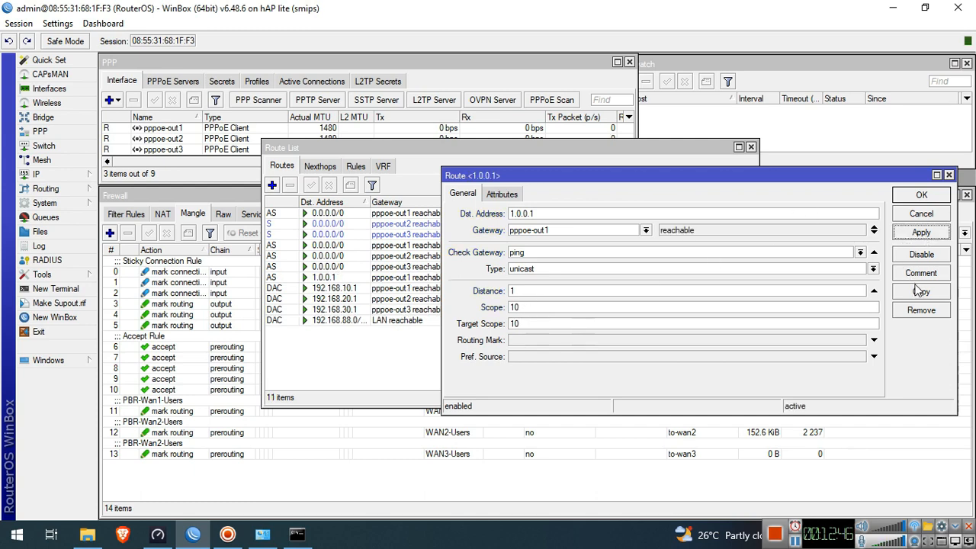
# Step: Copy the 1.0.0.1 route, setting the copy's destination to 208.67.222.222 and its gateway to pppoe-out2
pyautogui.click(920, 291)
pyautogui.write('208.67.222.222')
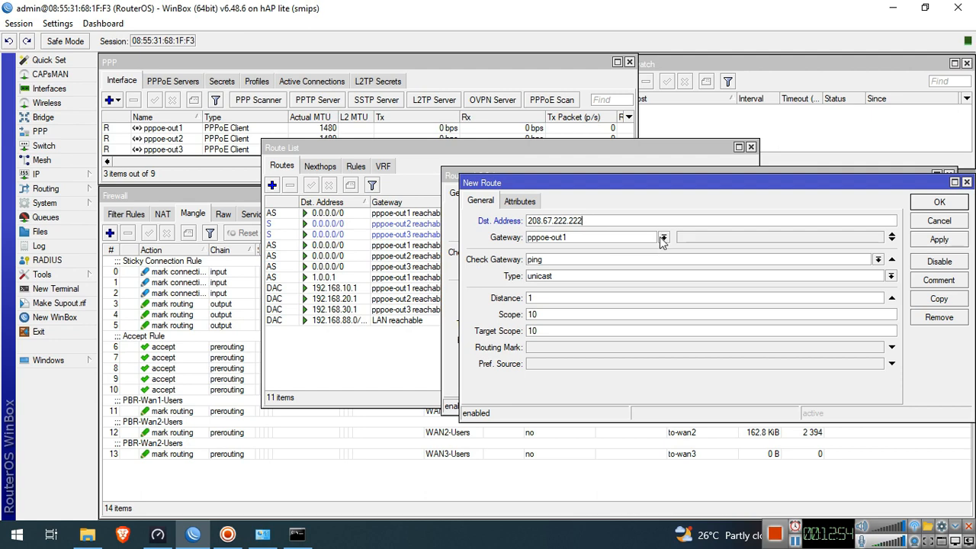
pyautogui.click(663, 238)
pyautogui.click(620, 298)
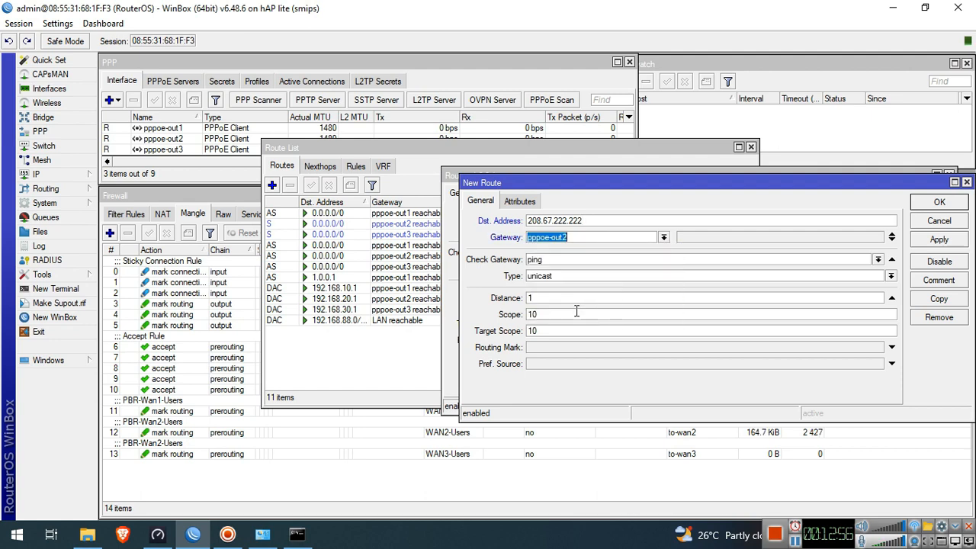
pyautogui.click(938, 240)
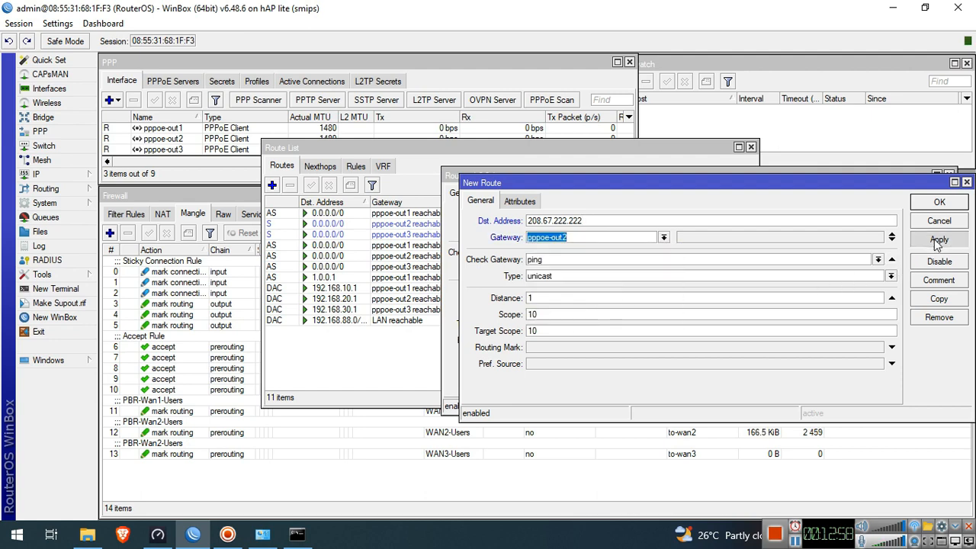
# Step: Copy the 208.67.222.222 route with destination 9.9.9.9 and gateway pppoe-out3, and close the open routes and the route list
pyautogui.click(944, 301)
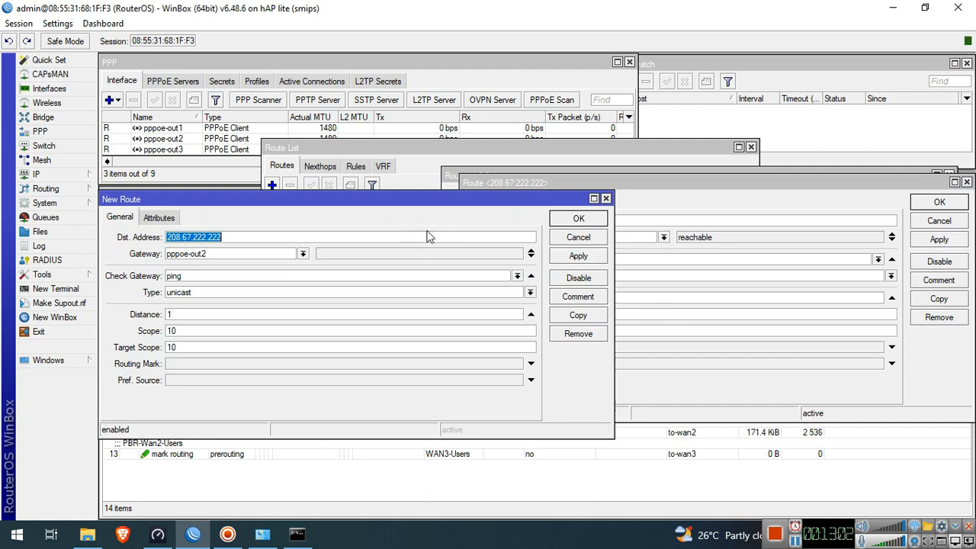
pyautogui.write('9.9.9.9')
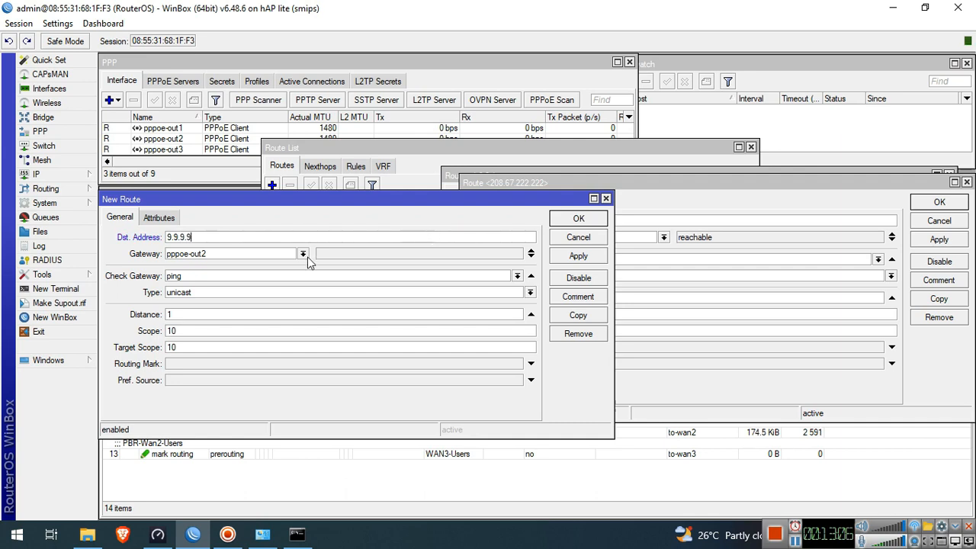
pyautogui.click(303, 255)
pyautogui.click(251, 320)
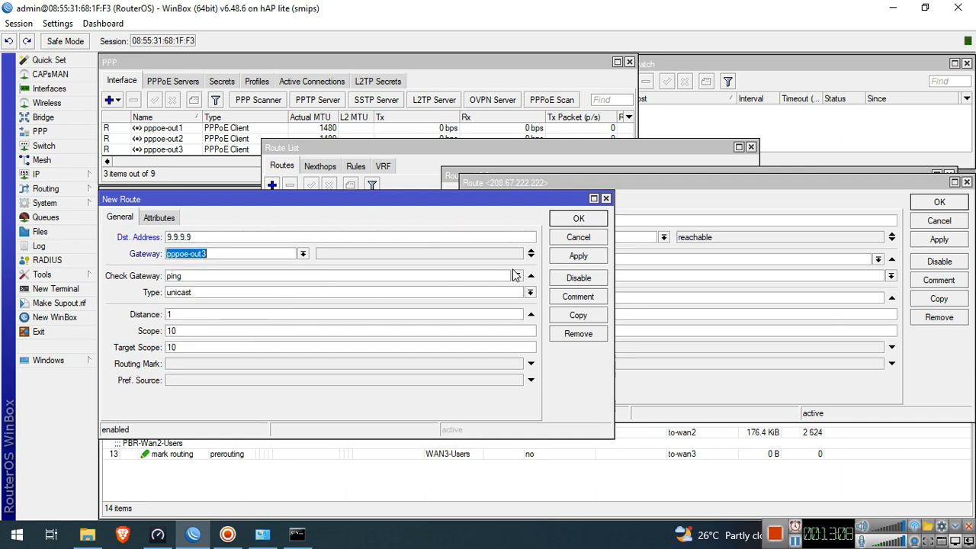
pyautogui.click(579, 255)
pyautogui.click(579, 218)
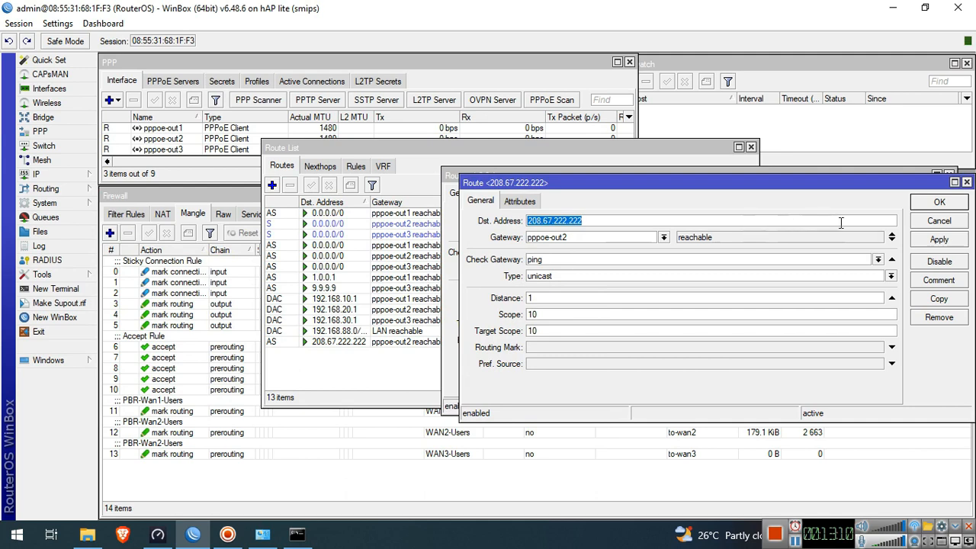
pyautogui.click(941, 204)
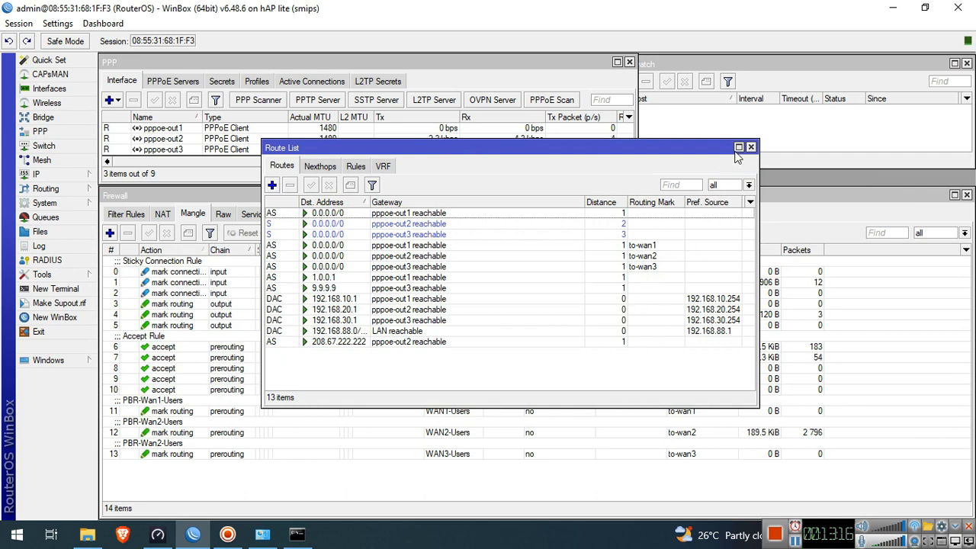
pyautogui.moveTo(600, 156); pyautogui.dragTo(539, 156)
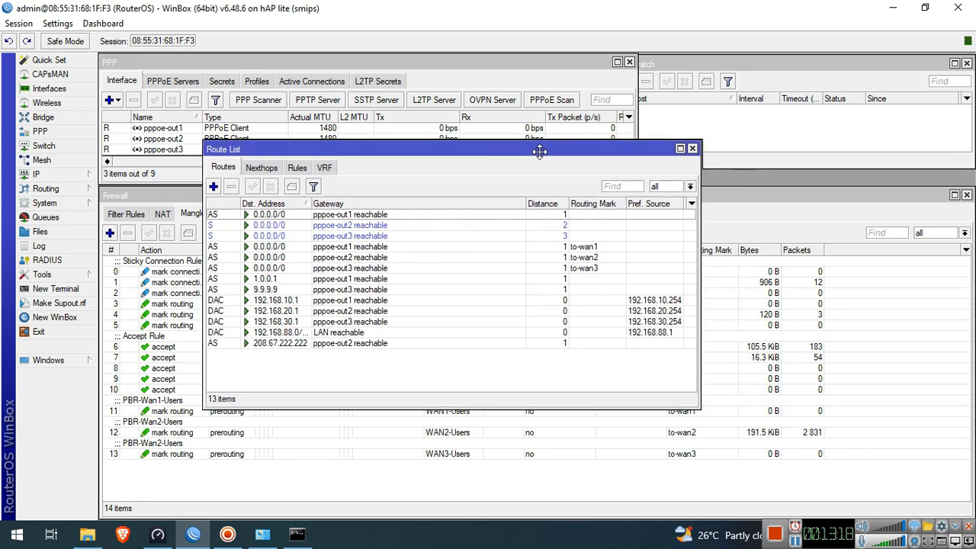
pyautogui.click(689, 147)
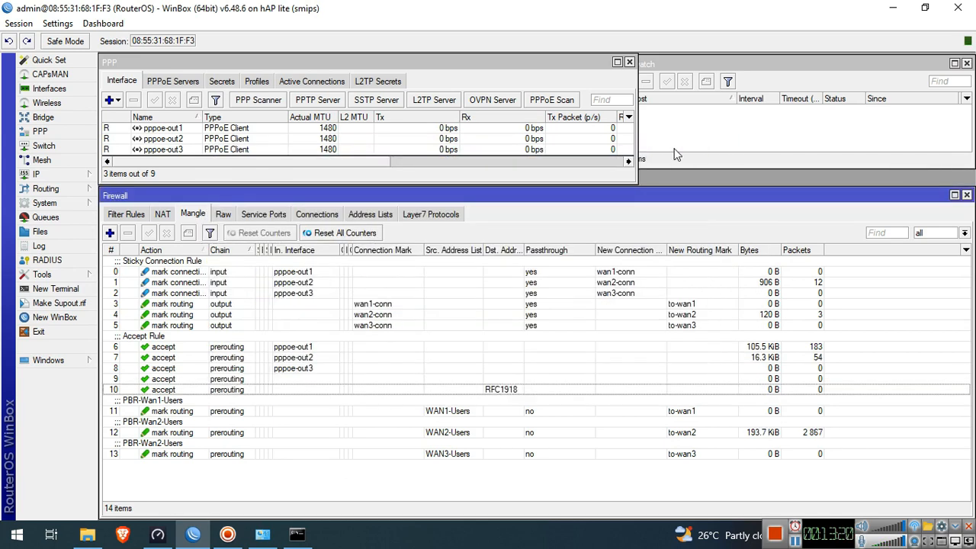
# Step: Start a new Netwatch host for 1.0.0.1 with a check interval of 00:00:10, keeping the 1000 ms timeout
pyautogui.click(683, 142)
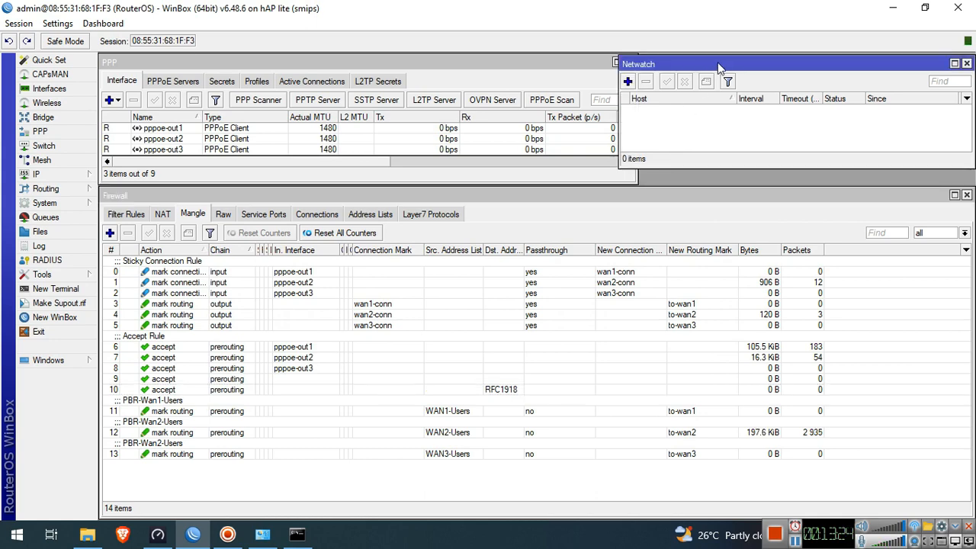
pyautogui.click(629, 81)
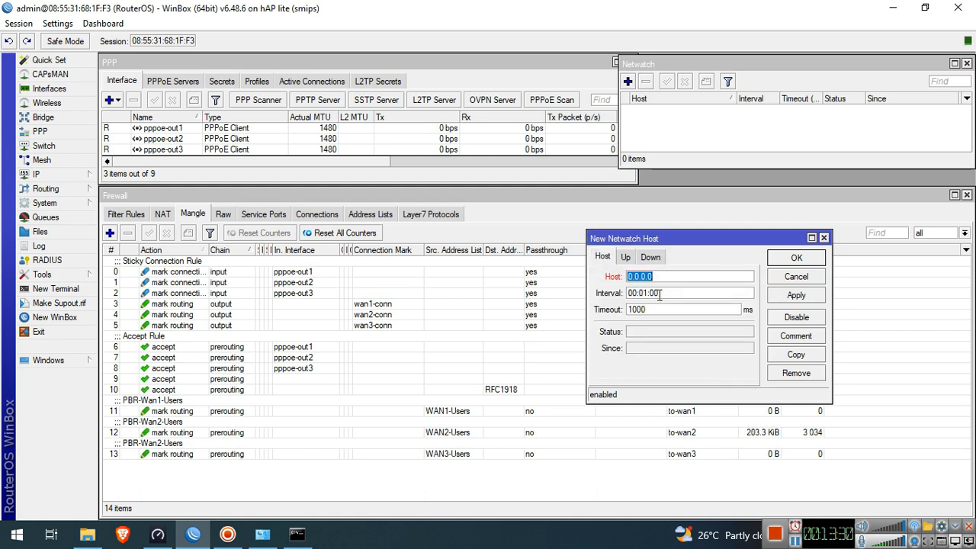
pyautogui.write('1.0.0.1')
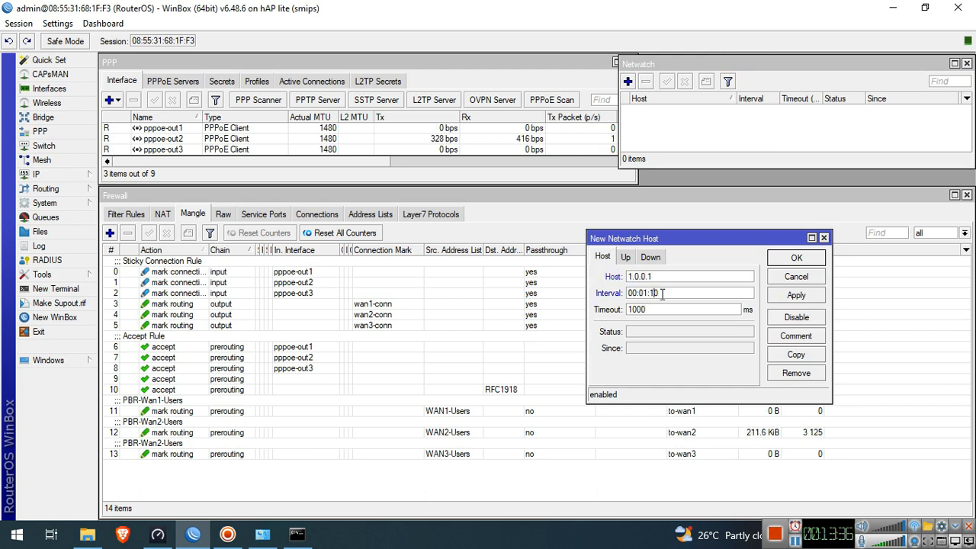
pyautogui.write('0')
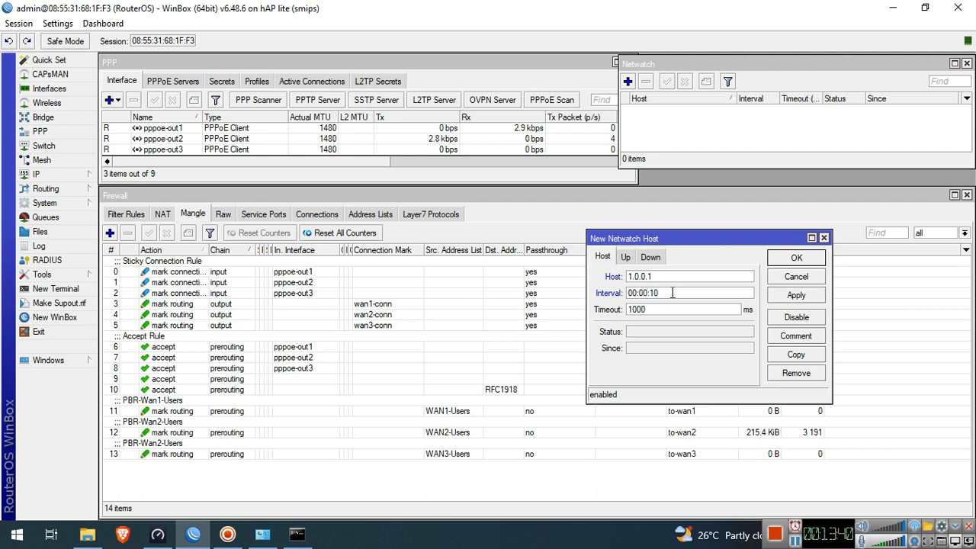
pyautogui.moveTo(671, 293); pyautogui.dragTo(624, 292)
pyautogui.click(660, 309)
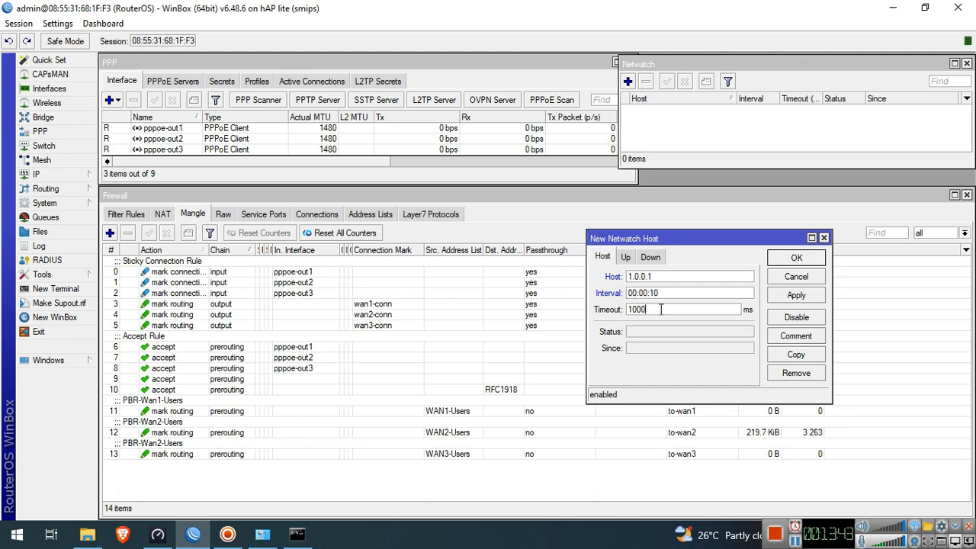
# Step: Write the host's up script as /ip firewall mangle set [find comment="PBR-Wan1-Users"] new-routing-mark=to-wan1
pyautogui.click(627, 258)
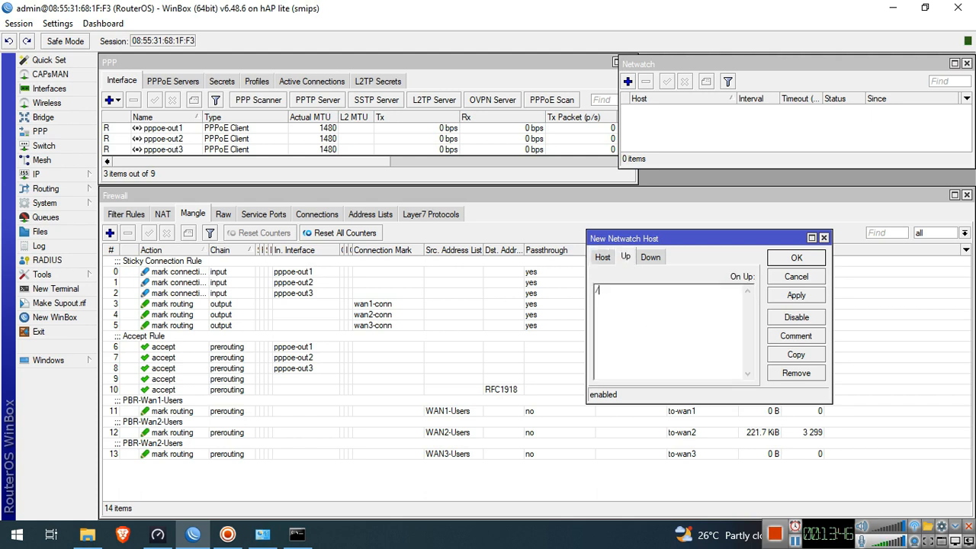
pyautogui.write('/ip fr')
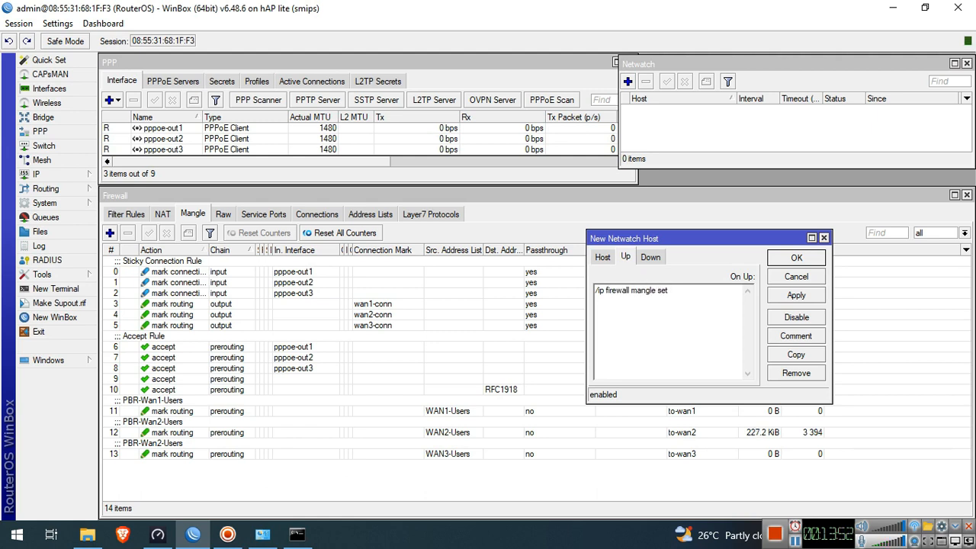
pyautogui.write('find')
pyautogui.write(' cmo')
pyautogui.press('BackSpace')
pyautogui.press('BackSpace')
pyautogui.write('omment="')
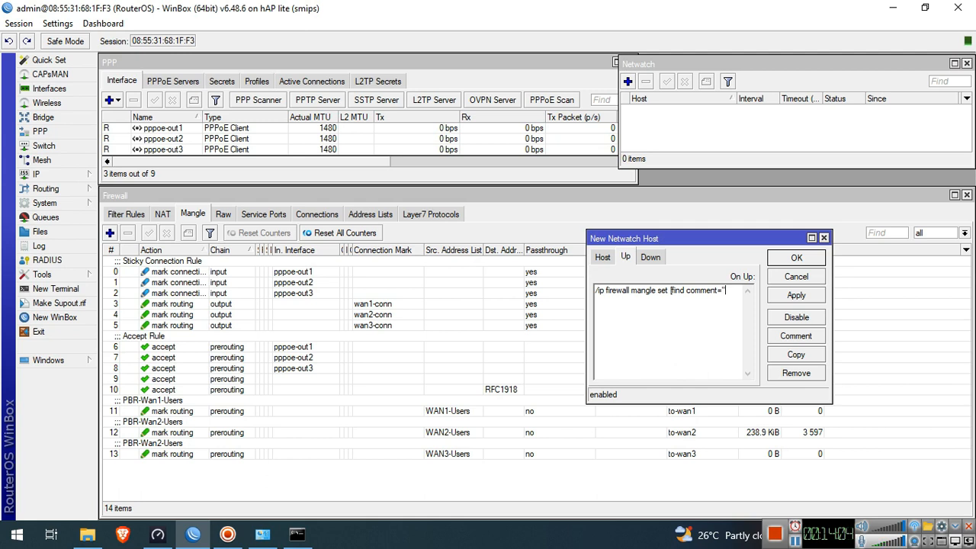
pyautogui.write('PBR-Wan1')
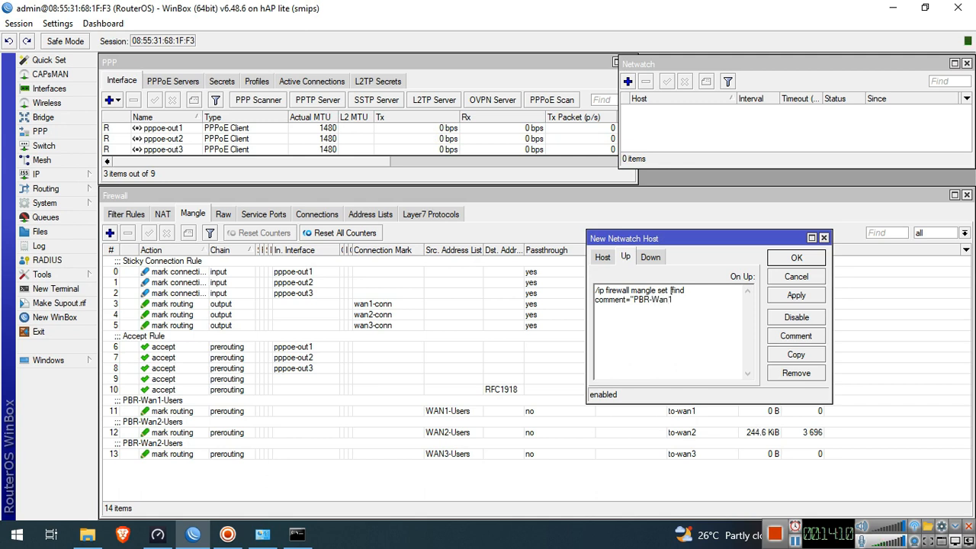
pyautogui.write('-Users"]')
pyautogui.write('new-routing-m')
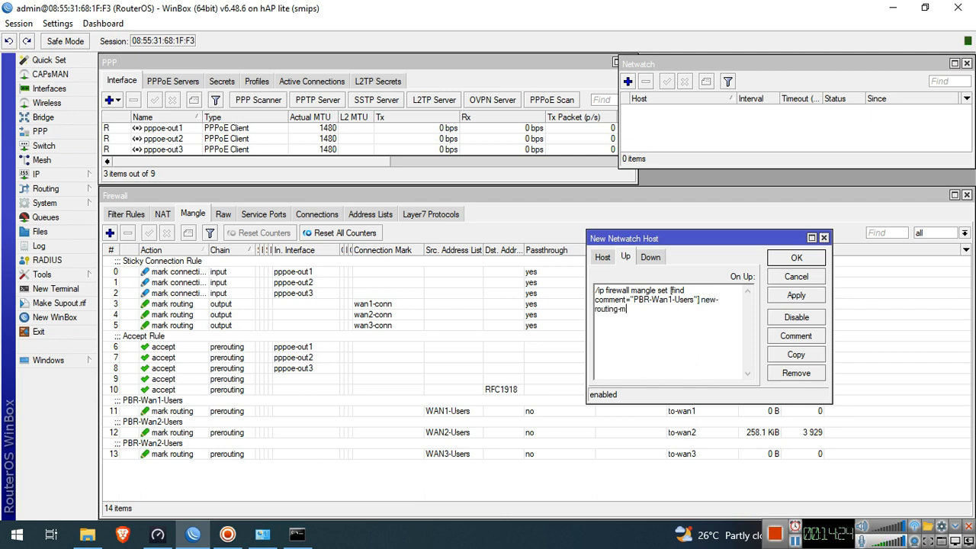
pyautogui.write('ark=to-wan1')
# Step: Reuse the up script as the 1.0.0.1 host's down script with new-routing-mark=to-wan2, and apply the host
pyautogui.moveTo(686, 321); pyautogui.dragTo(594, 294)
pyautogui.hotkey('ctrl', 'c')
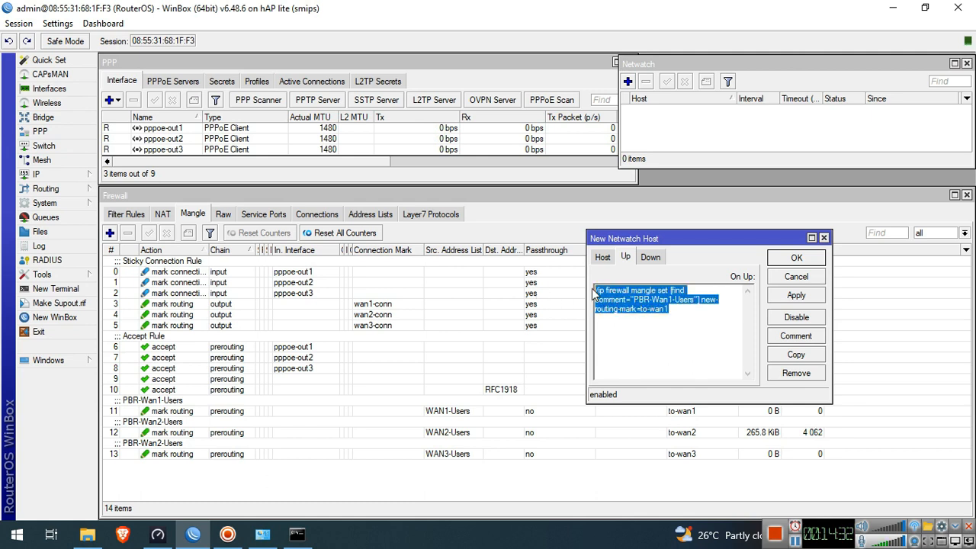
pyautogui.click(648, 257)
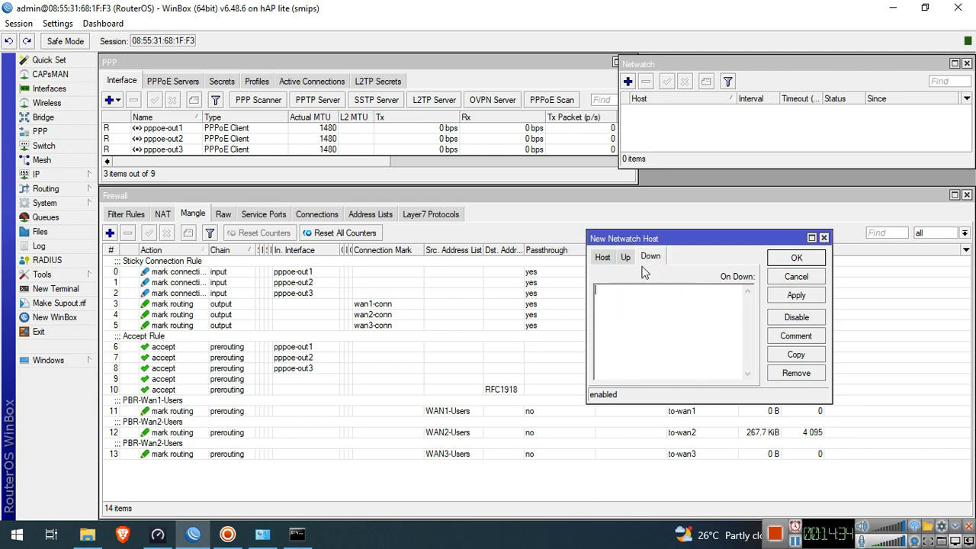
pyautogui.hotkey('ctrl', 'v')
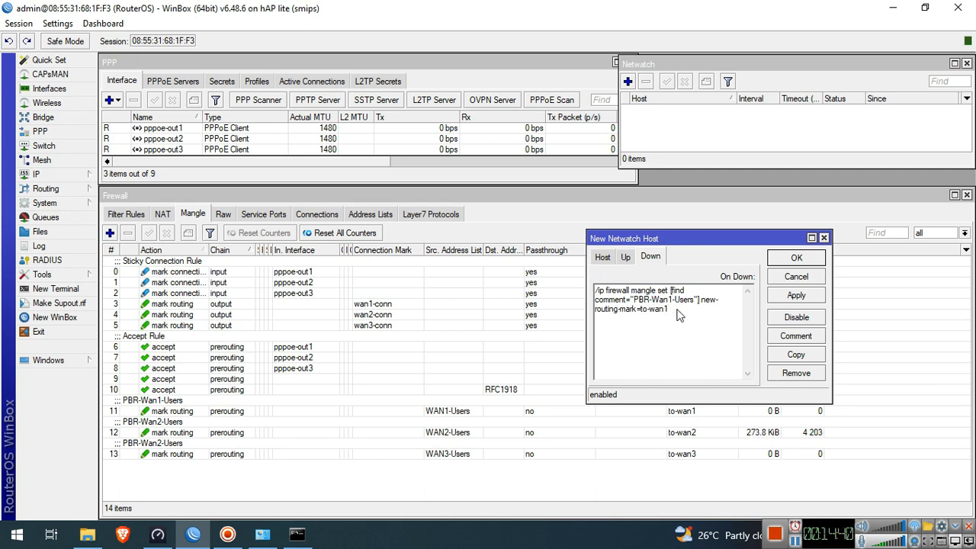
pyautogui.press('BackSpace')
pyautogui.write('2')
pyautogui.moveTo(641, 308); pyautogui.dragTo(672, 310)
pyautogui.click(677, 310)
pyautogui.click(797, 296)
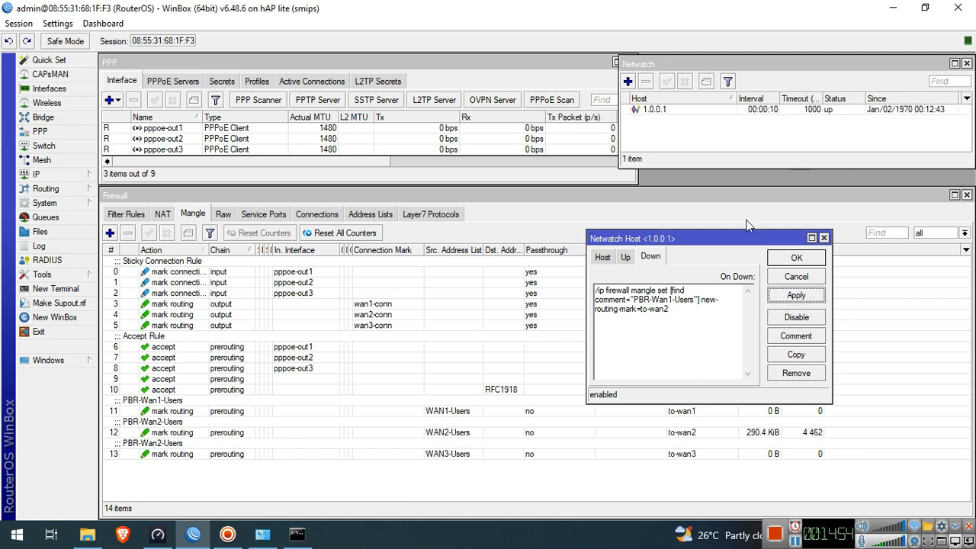
# Step: Copy the down script, close the host, and start a Netwatch host for 208.67.222.222 with interval 00:00:10
pyautogui.moveTo(712, 312); pyautogui.dragTo(580, 289)
pyautogui.hotkey('ctrl', 'c')
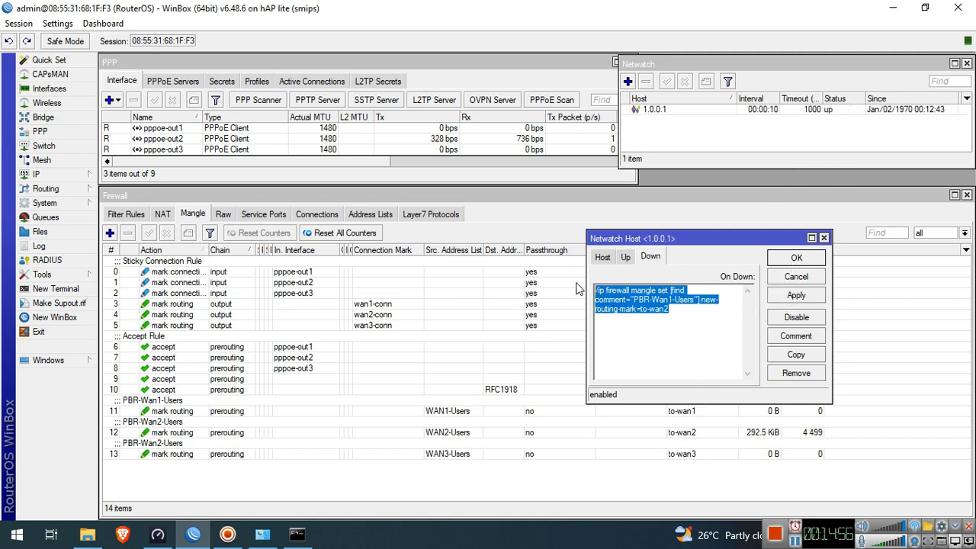
pyautogui.click(796, 258)
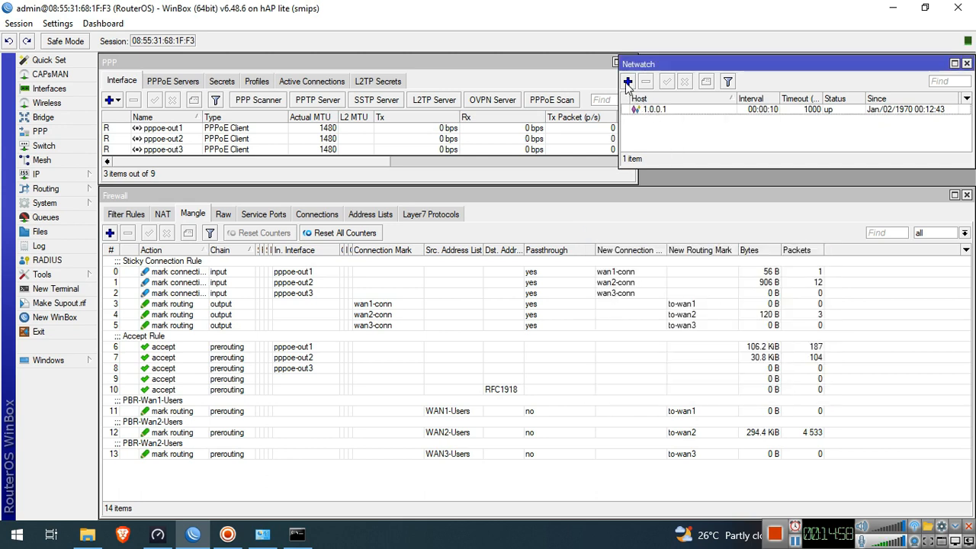
pyautogui.click(626, 82)
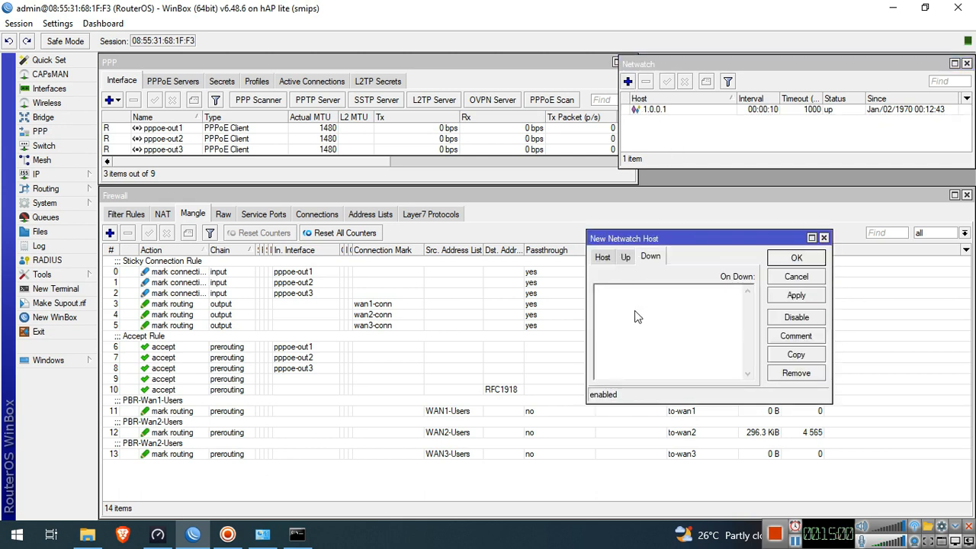
pyautogui.click(612, 258)
pyautogui.write('20')
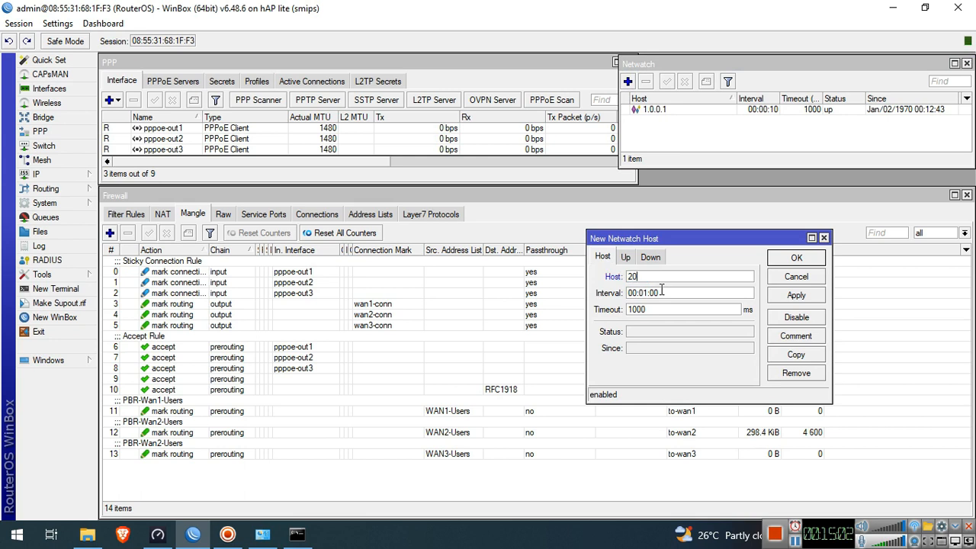
pyautogui.write('8.67.222.222')
pyautogui.press('Delete')
pyautogui.write('1')
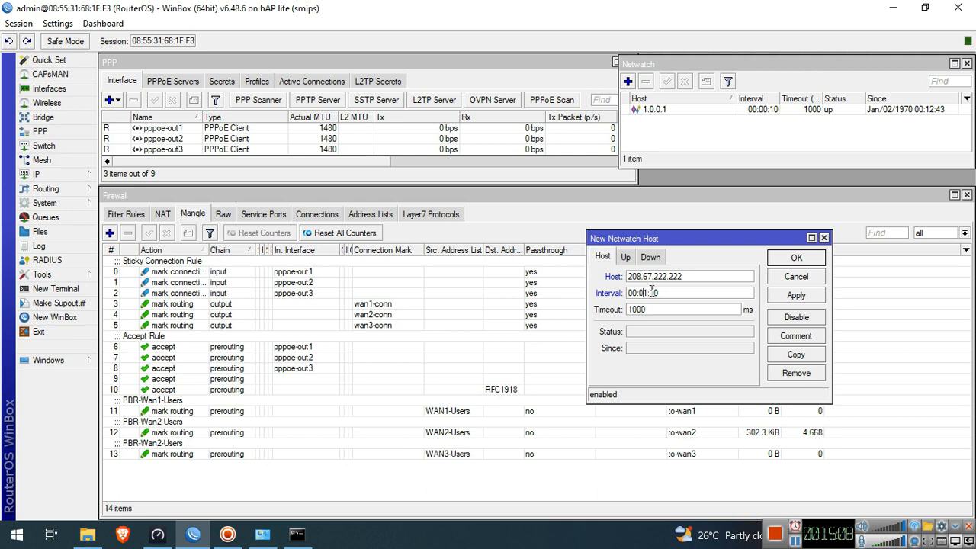
pyautogui.write('0')
pyautogui.press('Tab')
# Step: Paste the copied command as the 208.67.222.222 host's up script, changing its comment filter to PBR-Wan2-Users
pyautogui.click(628, 260)
pyautogui.click(653, 321)
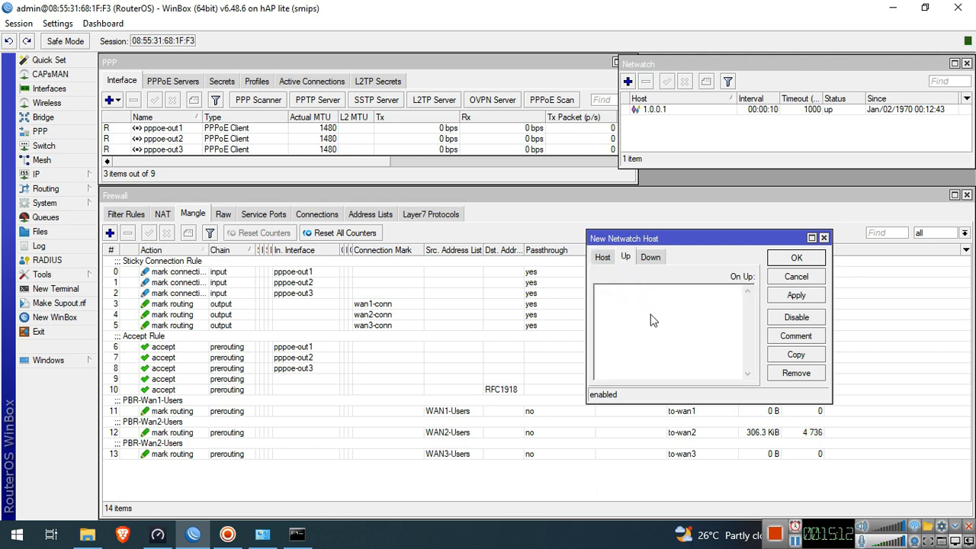
pyautogui.hotkey('ctrl', 'v')
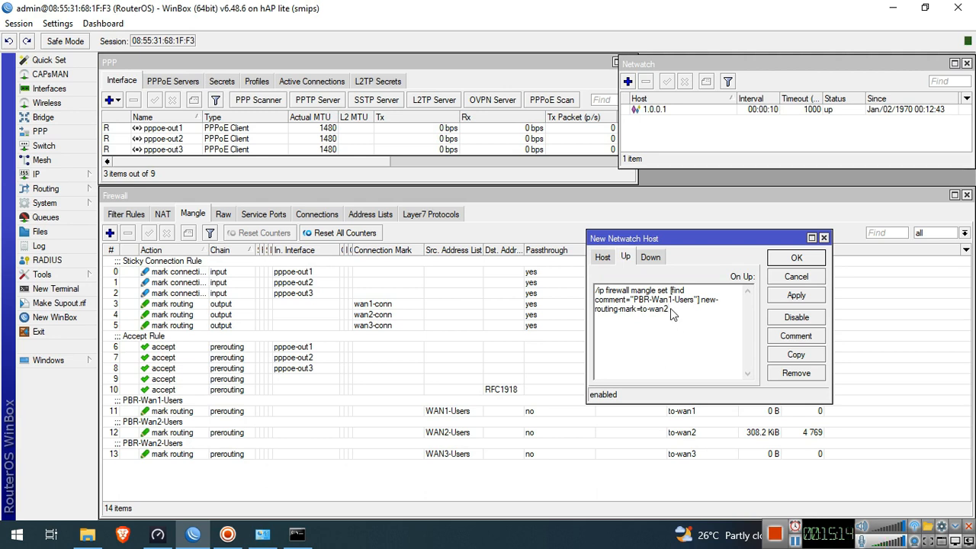
pyautogui.click(673, 300)
pyautogui.press('BackSpace')
pyautogui.write('2')
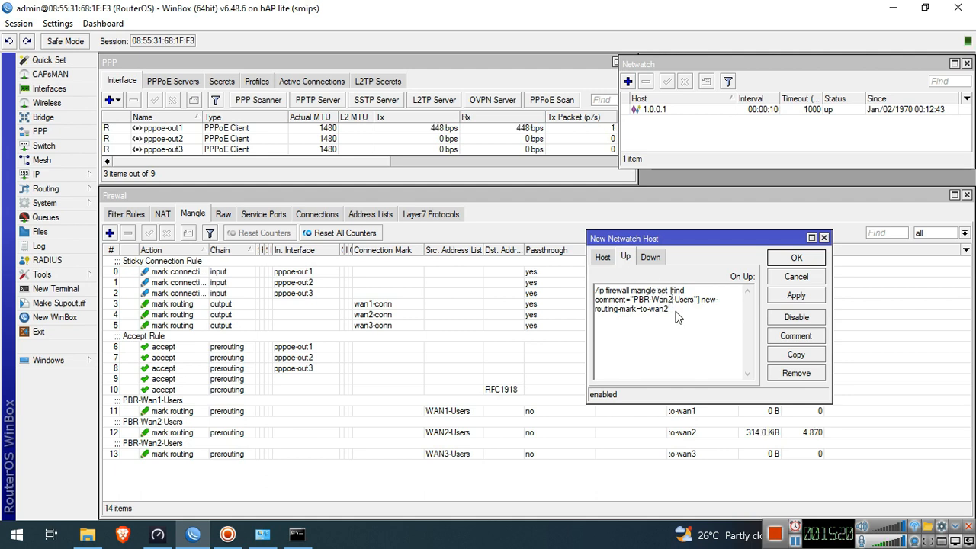
# Step: Reuse the PBR-Wan2-Users up script as the down script with new-routing-mark=to-wan1, and save the host
pyautogui.moveTo(685, 321); pyautogui.dragTo(568, 291)
pyautogui.hotkey('ctrl', 'c')
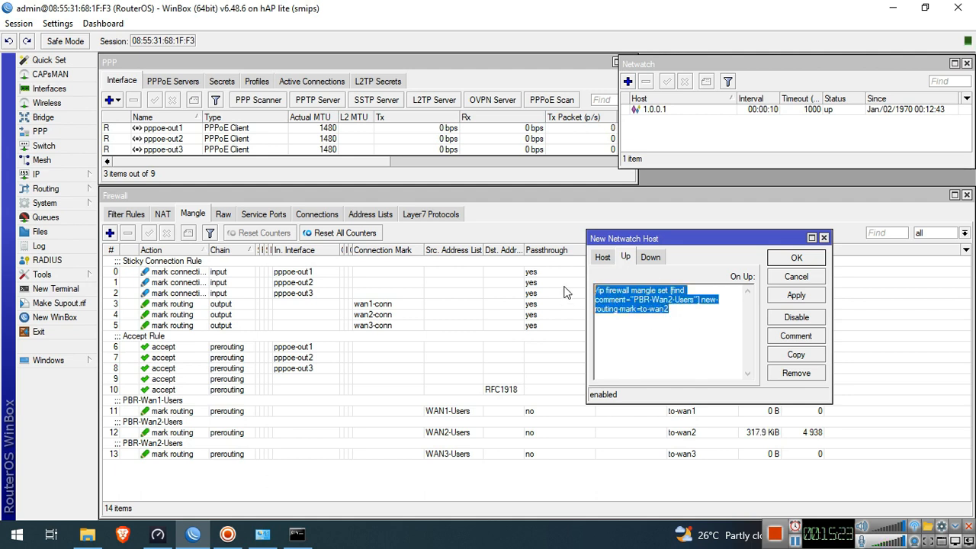
pyautogui.click(652, 259)
pyautogui.click(658, 298)
pyautogui.hotkey('ctrl', 'v')
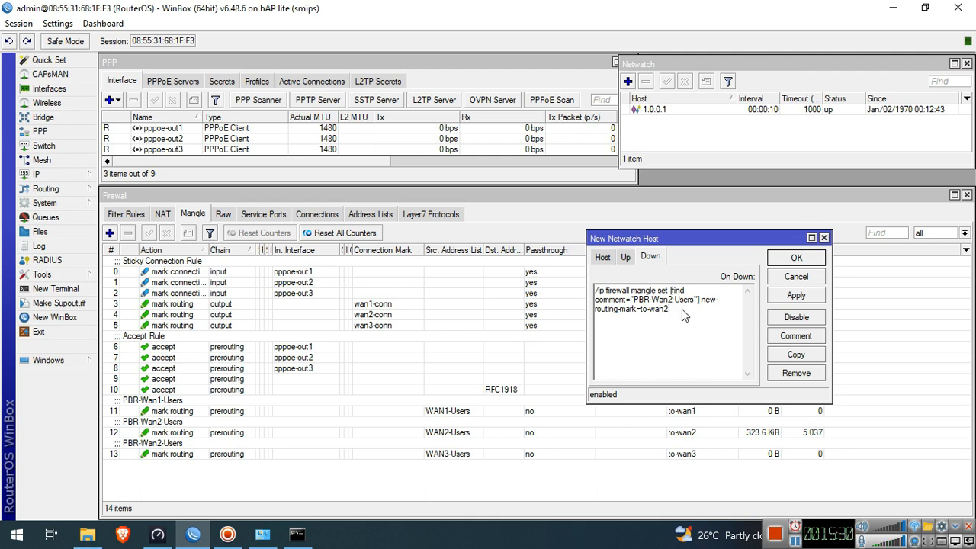
pyautogui.write('1')
pyautogui.click(796, 297)
pyautogui.click(802, 259)
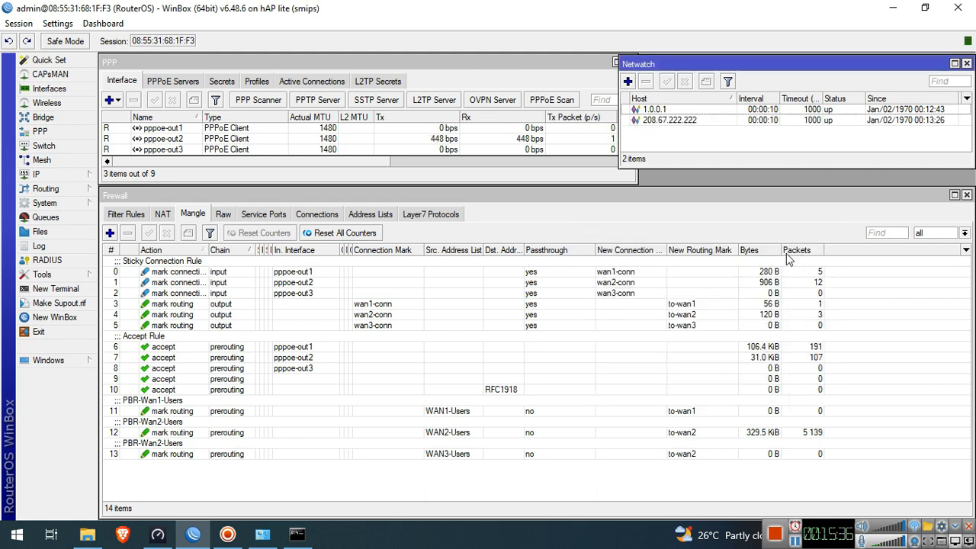
# Step: Start a Netwatch host for 9.9.9.9 with a check interval of 00:00:10
pyautogui.click(628, 82)
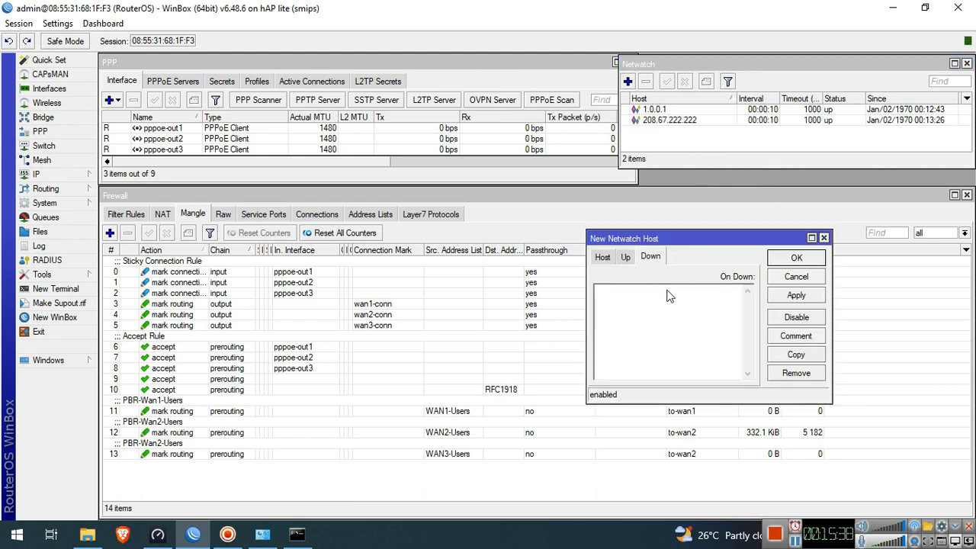
pyautogui.click(602, 257)
pyautogui.write('9.9.9.9')
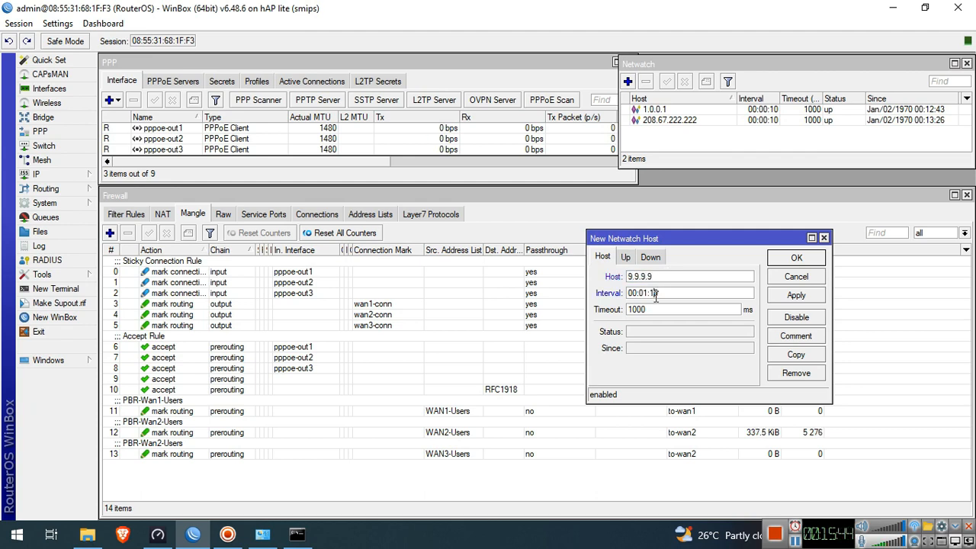
pyautogui.write(':')
pyautogui.press('BackSpace')
pyautogui.write('0')
pyautogui.doubleClick(662, 311)
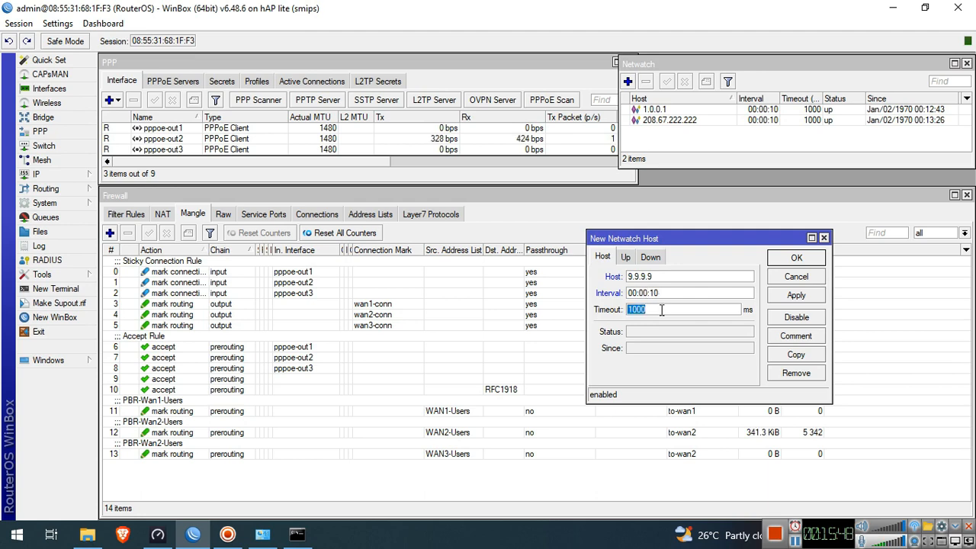
# Step: Paste the copied command as the 9.9.9.9 host's up script, changing it to comment PBR-Wan3-Users and routing mark to-wan3
pyautogui.click(625, 257)
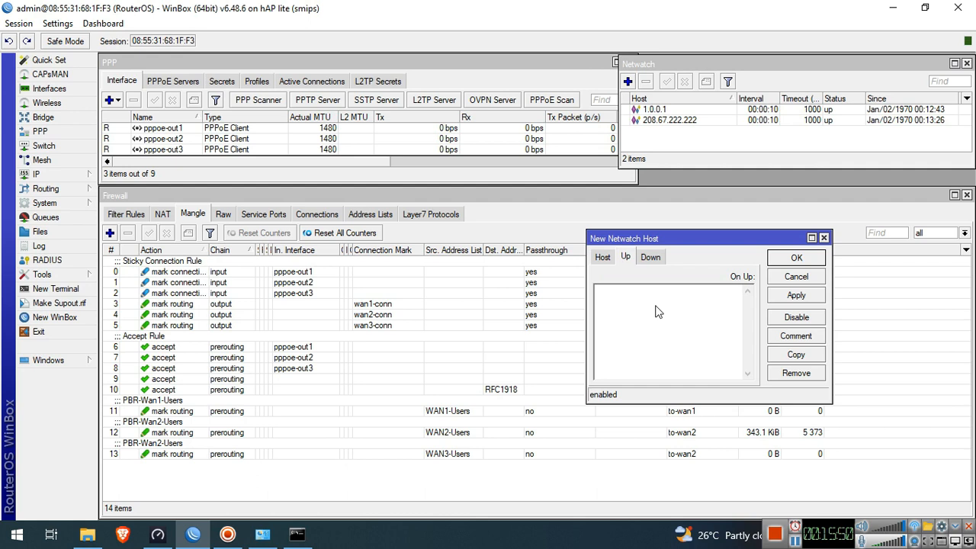
pyautogui.click(658, 311)
pyautogui.hotkey('ctrl', 'v')
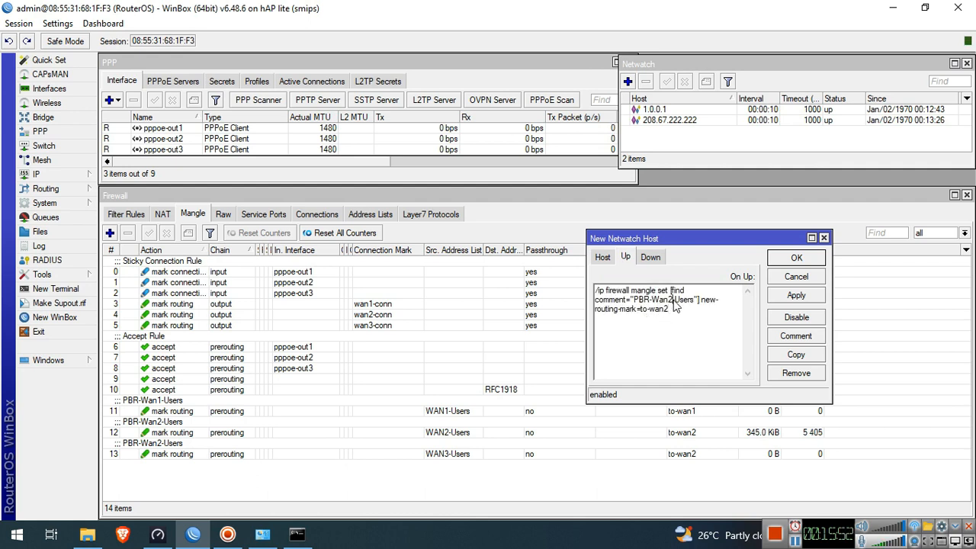
pyautogui.click(672, 300)
pyautogui.press('BackSpace')
pyautogui.write('3')
pyautogui.click(694, 319)
pyautogui.press('BackSpace')
pyautogui.write('3')
# Step: Reuse the PBR-Wan3-Users up script as the down script with new-routing-mark=to-wan2, and save the host
pyautogui.moveTo(668, 309); pyautogui.dragTo(596, 288)
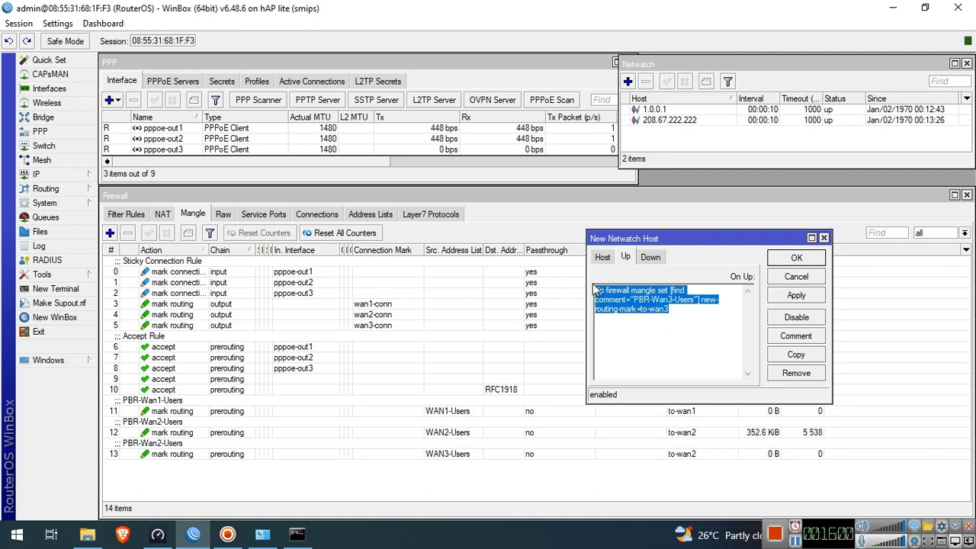
pyautogui.hotkey('ctrl', 'c')
pyautogui.click(650, 257)
pyautogui.click(663, 309)
pyautogui.hotkey('ctrl', 'v')
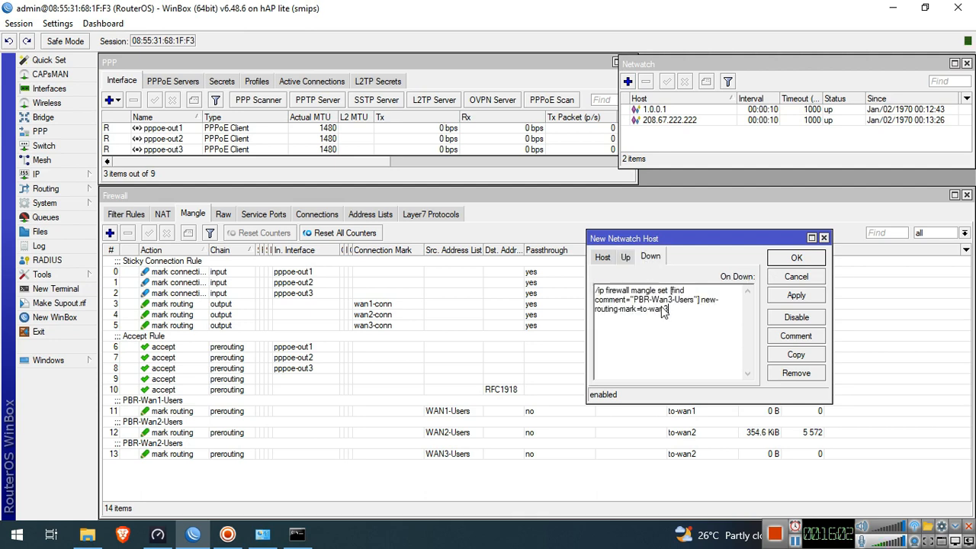
pyautogui.press('BackSpace')
pyautogui.write('2')
pyautogui.click(794, 299)
pyautogui.click(796, 259)
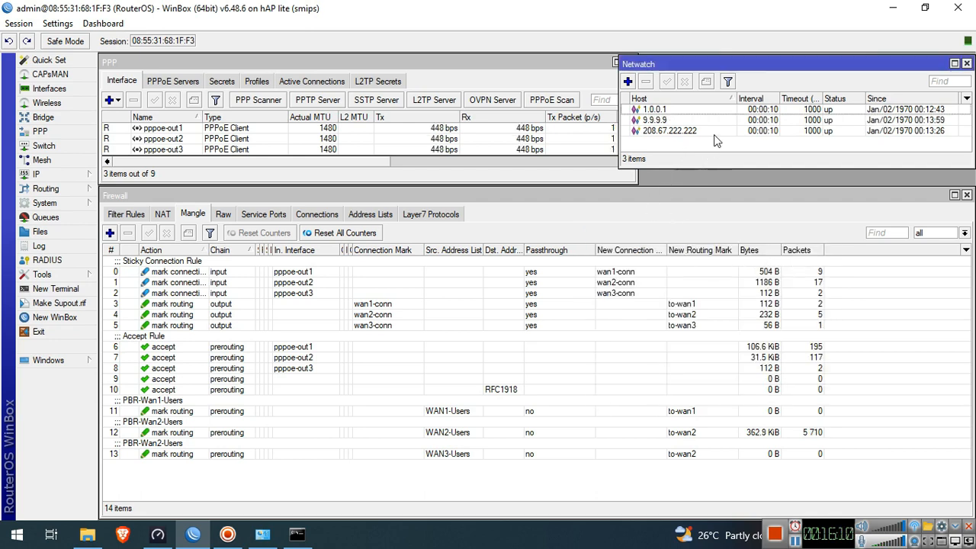
# Step: Switch to the Command Prompt, clear it and run ipconfig to check the PC's IPv4 address
pyautogui.moveTo(760, 64); pyautogui.dragTo(760, 77)
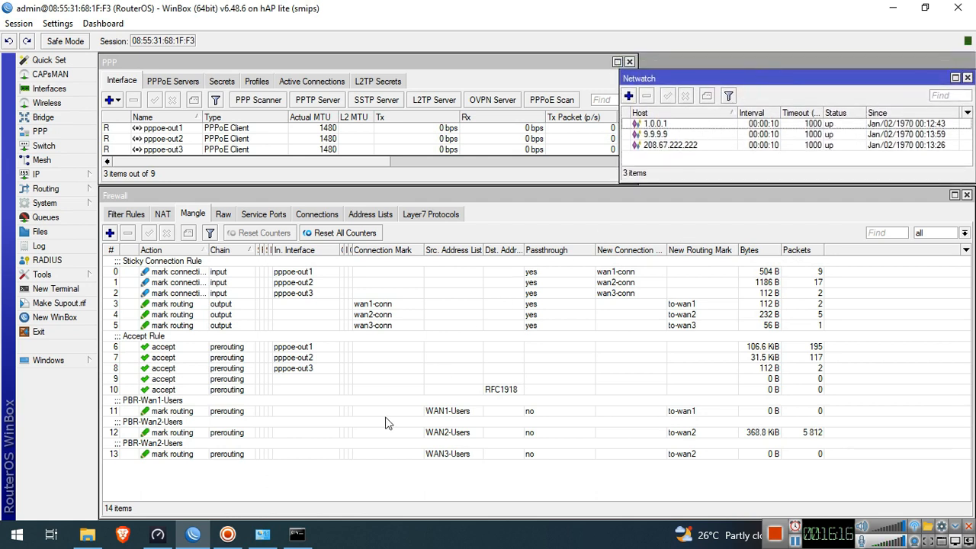
pyautogui.click(297, 535)
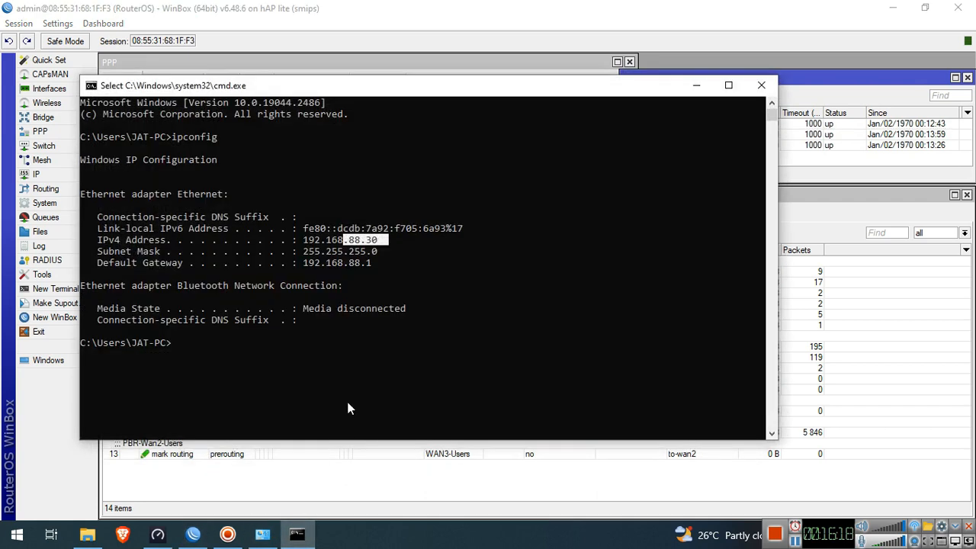
pyautogui.write('cls')
pyautogui.press('Return')
pyautogui.write('i')
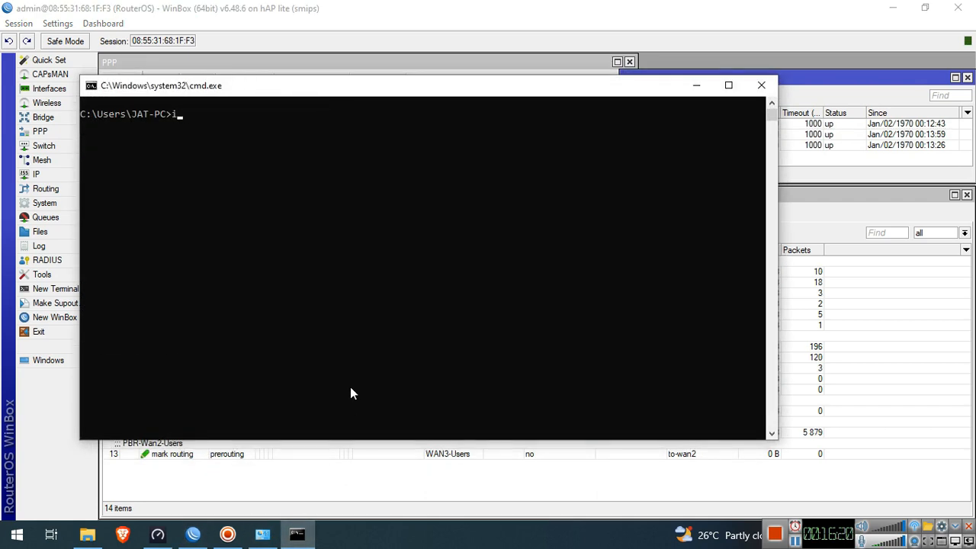
pyautogui.write('pconfig')
pyautogui.press('Return')
pyautogui.moveTo(387, 217); pyautogui.dragTo(345, 217)
pyautogui.click(695, 86)
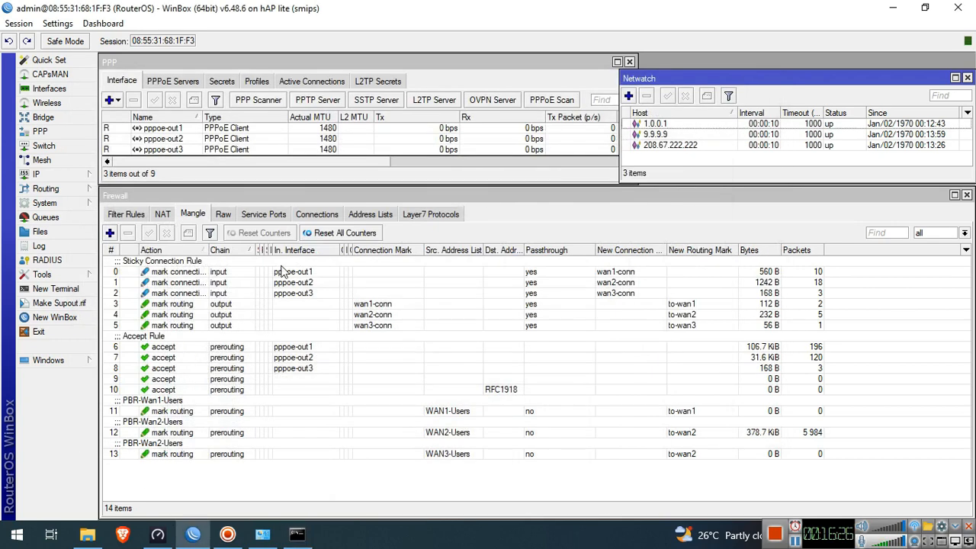
# Step: Compare the PC's address with the WAN2-Users address list range, and run a Speedtest while watching traffic on pppoe-out2
pyautogui.click(370, 216)
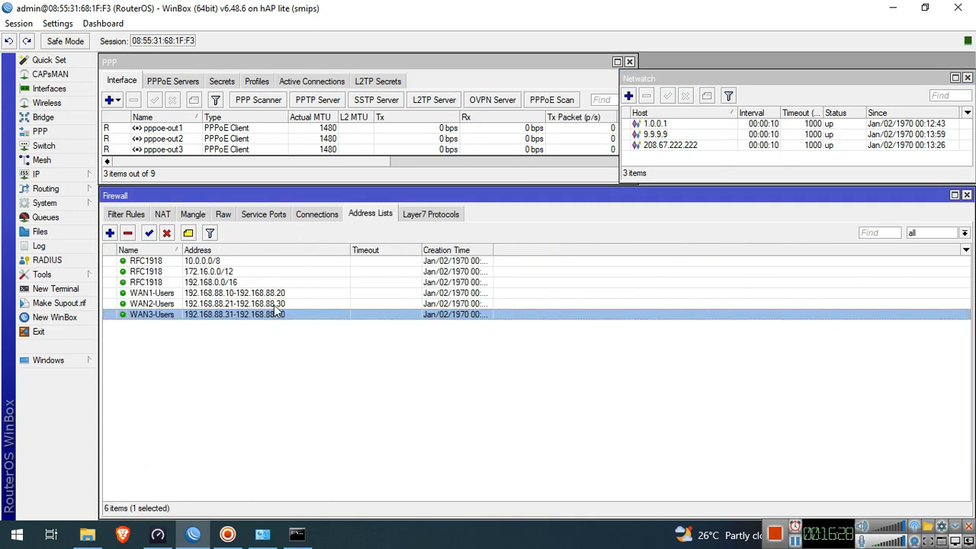
pyautogui.click(274, 305)
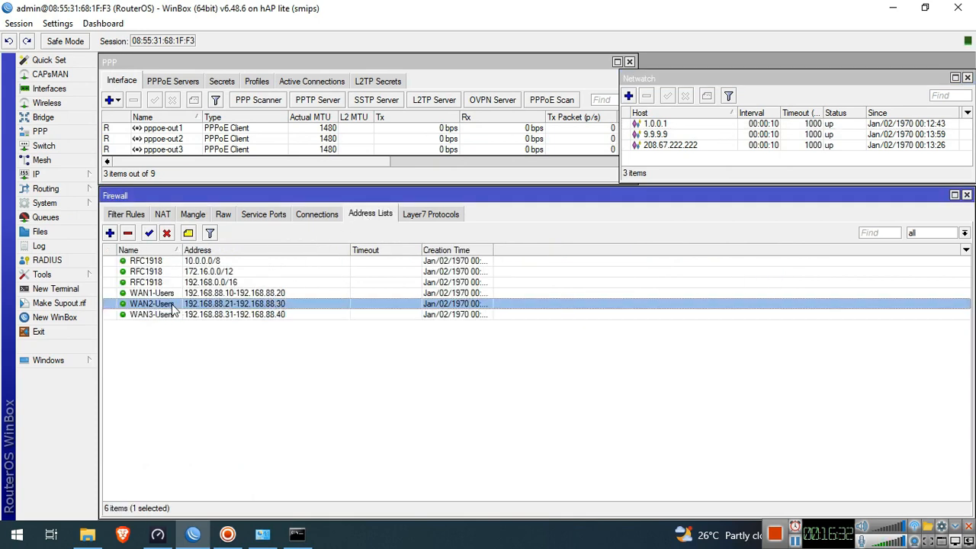
pyautogui.click(365, 142)
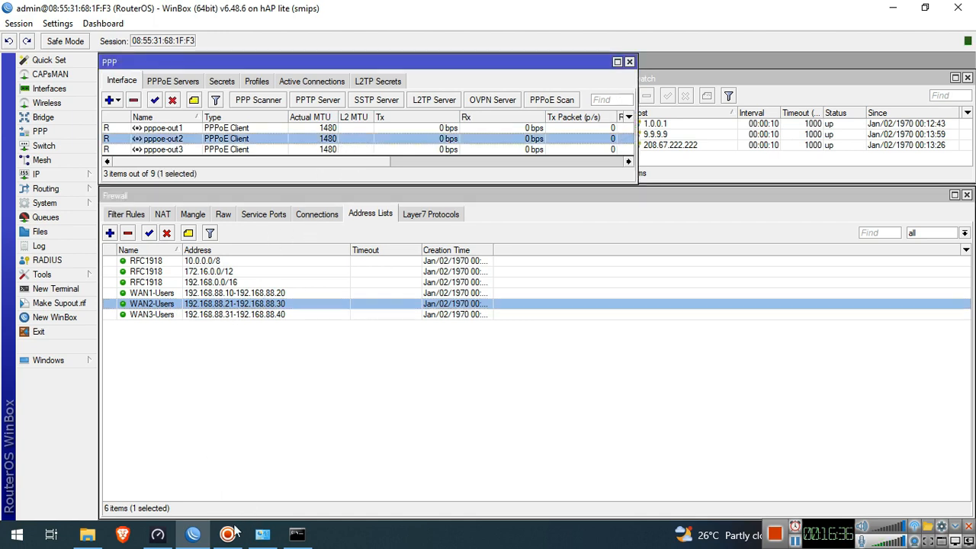
pyautogui.click(157, 533)
pyautogui.click(813, 411)
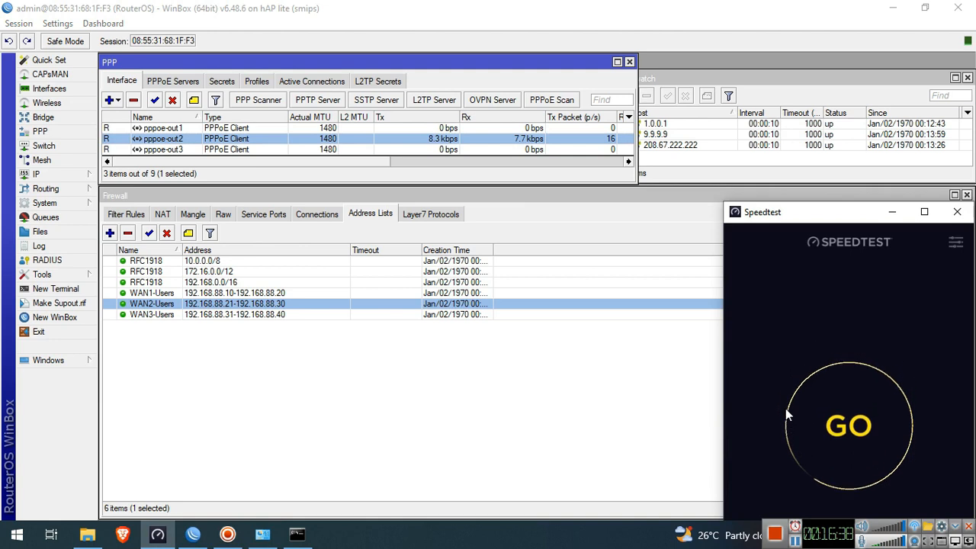
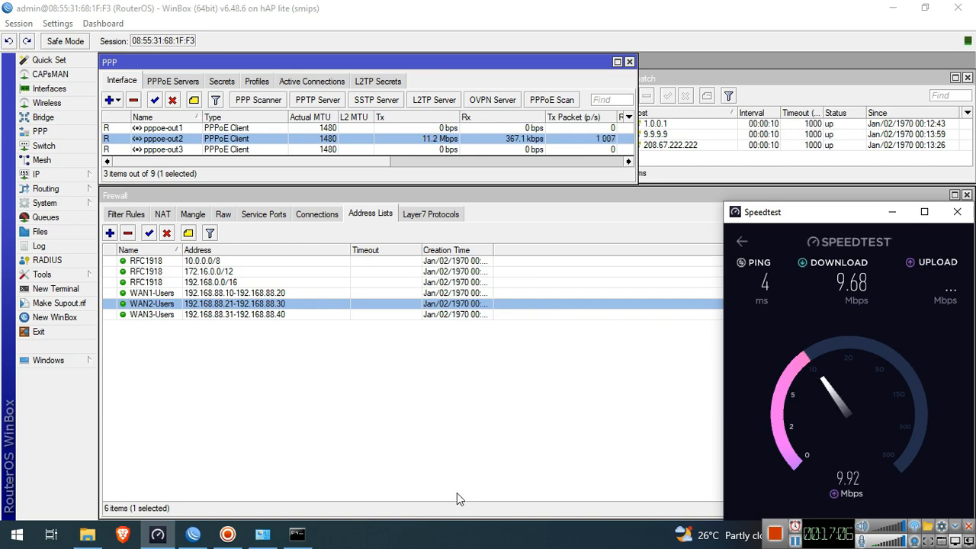
# Step: Run tracert google.com in the Command Prompt, stopping it once the second hop's address is listed
pyautogui.click(296, 534)
pyautogui.moveTo(555, 93); pyautogui.dragTo(643, 207)
pyautogui.moveTo(665, 195); pyautogui.dragTo(703, 177)
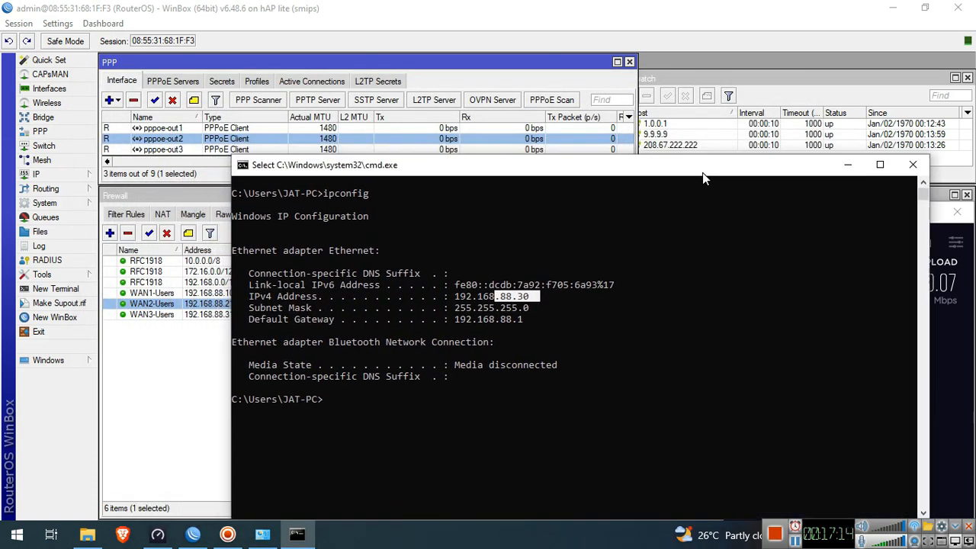
pyautogui.write('tra')
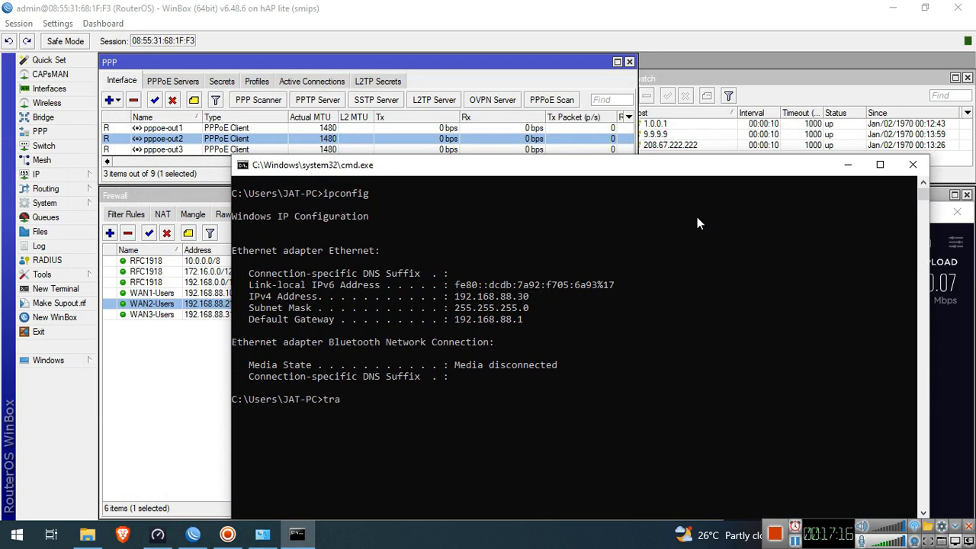
pyautogui.write('cert google.com')
pyautogui.press('Return')
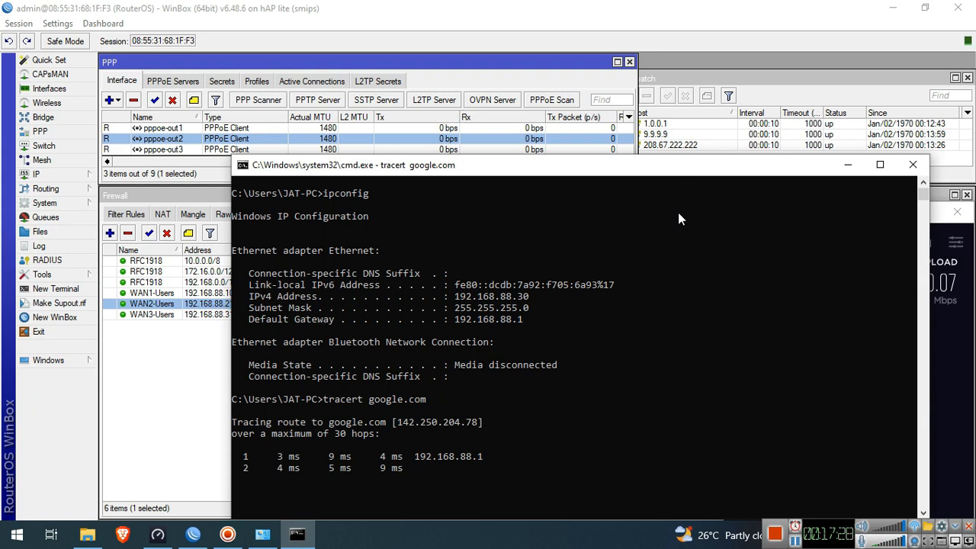
pyautogui.hotkey('ctrl', 'c')
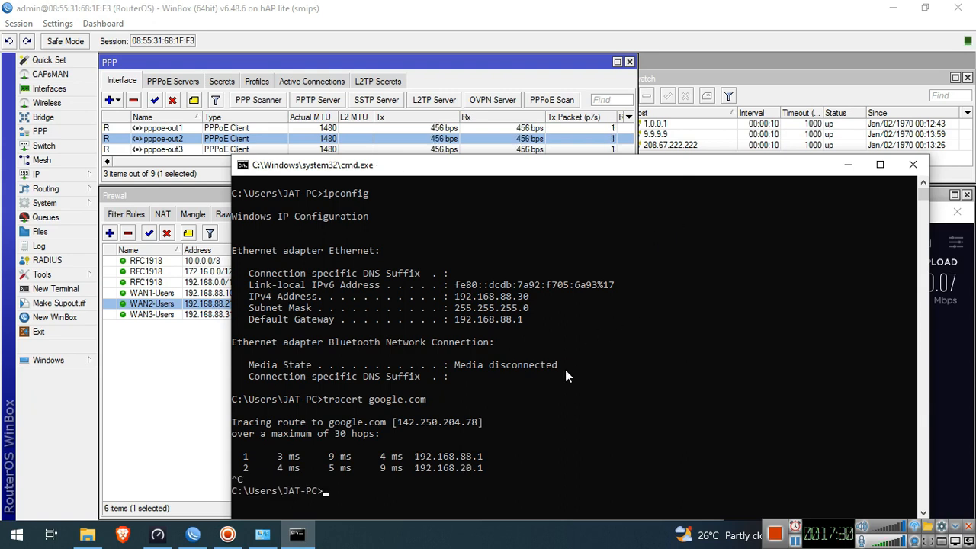
pyautogui.moveTo(490, 476); pyautogui.dragTo(417, 473)
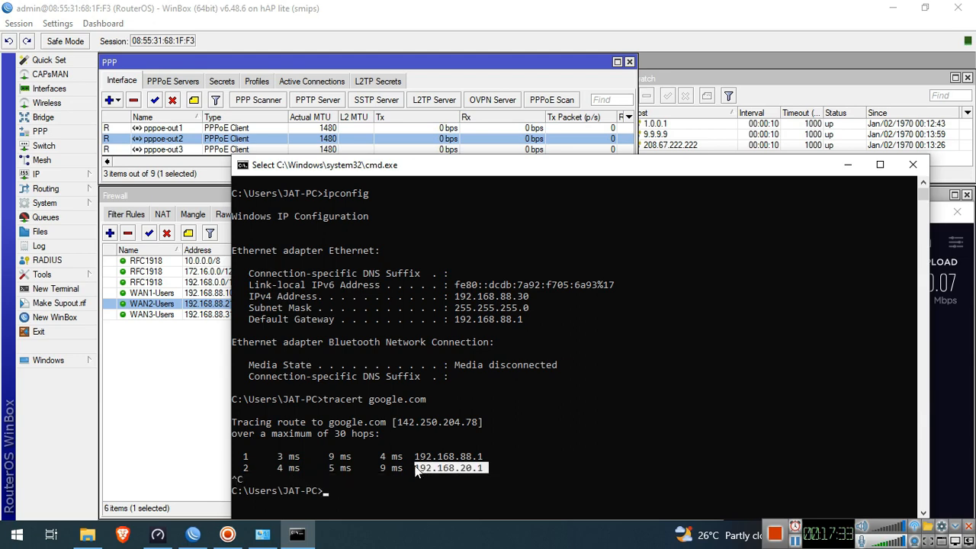
# Step: Check the remote address in pppoe-out2's connection status against the second traceroute hop
pyautogui.click(847, 165)
pyautogui.doubleClick(349, 139)
pyautogui.click(468, 152)
pyautogui.doubleClick(488, 321)
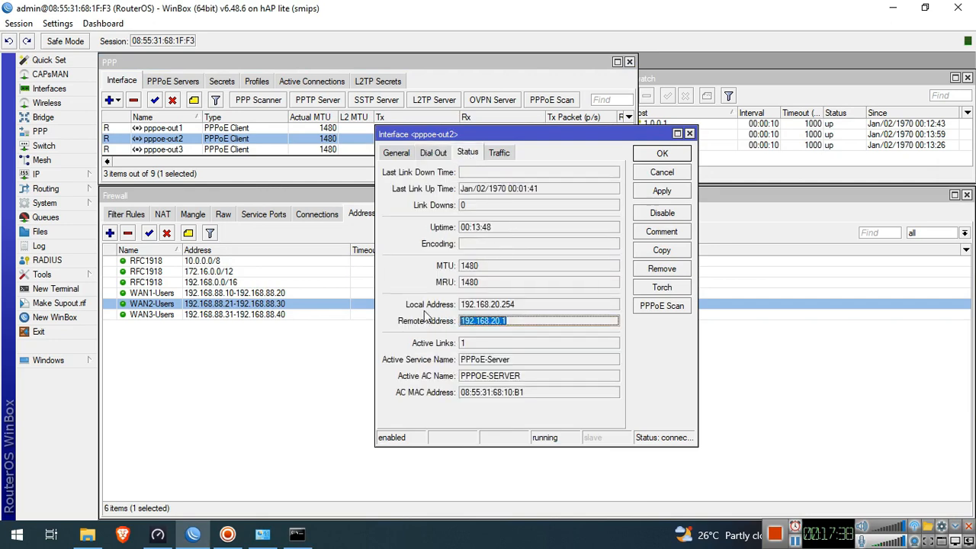
pyautogui.click(662, 173)
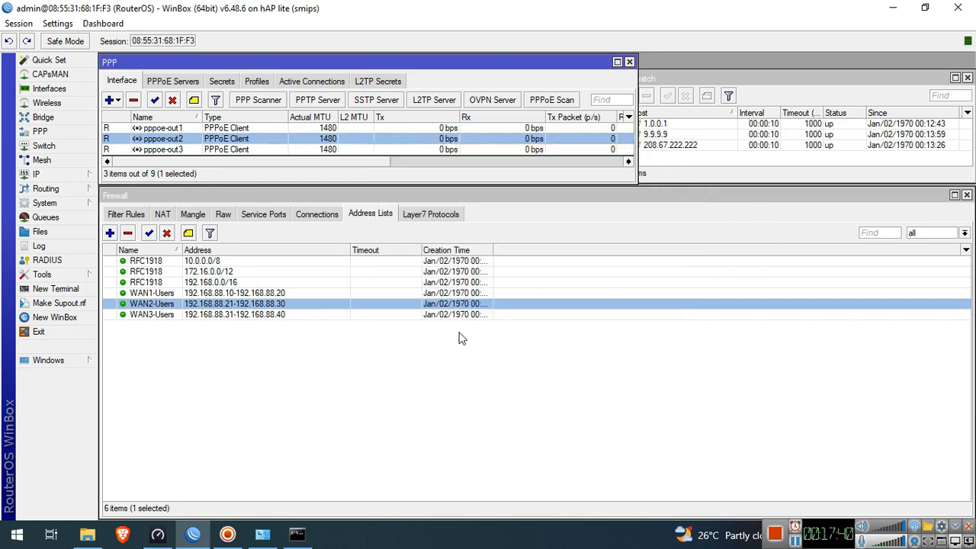
# Step: In Windows Network Connections, set the Ethernet adapter's static IPv4 address to 192.168.88.15 and save the settings
pyautogui.click(262, 534)
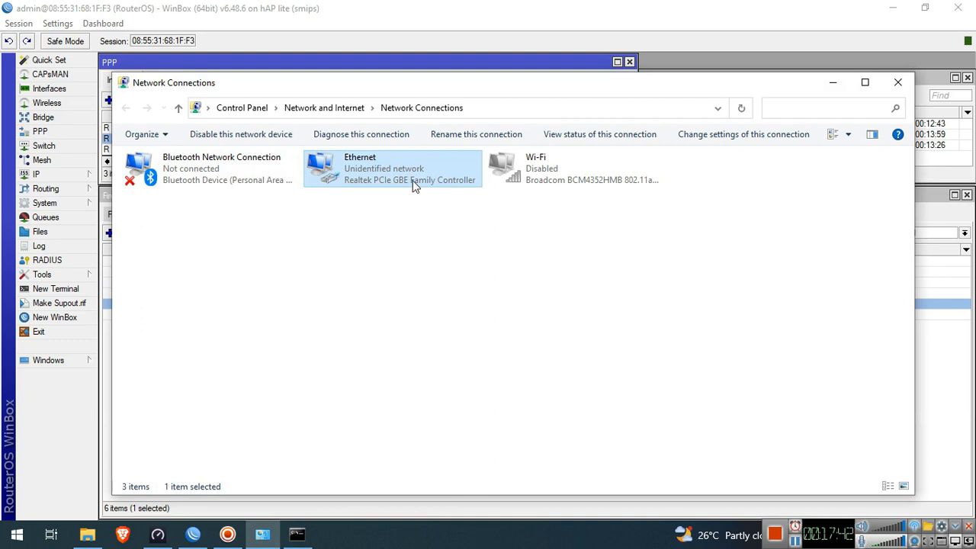
pyautogui.doubleClick(414, 187)
pyautogui.click(408, 387)
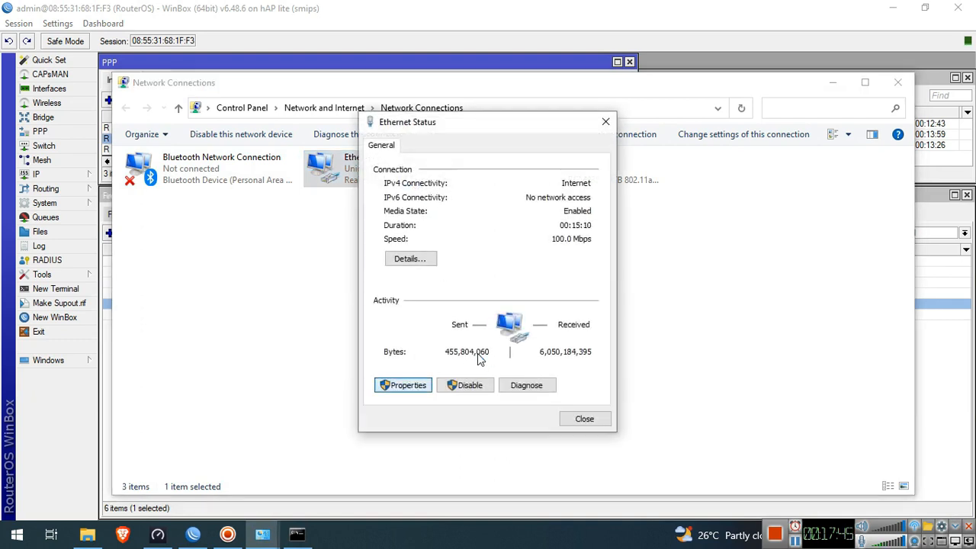
pyautogui.doubleClick(533, 288)
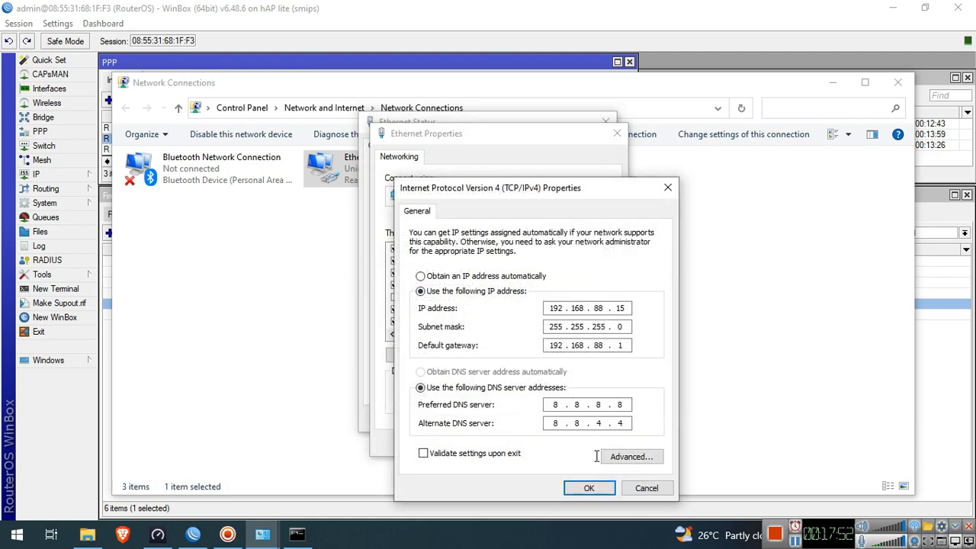
pyautogui.click(589, 489)
pyautogui.click(544, 440)
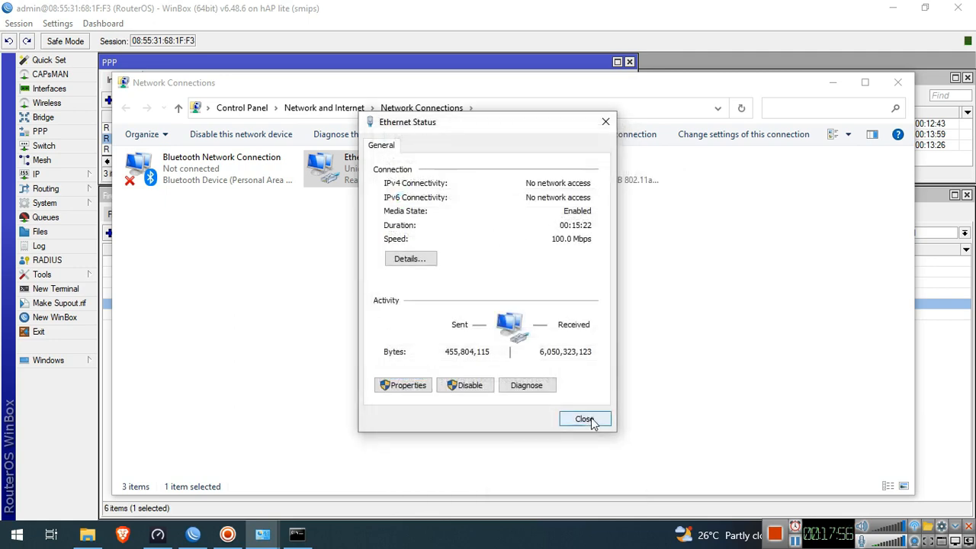
pyautogui.click(584, 419)
pyautogui.click(831, 84)
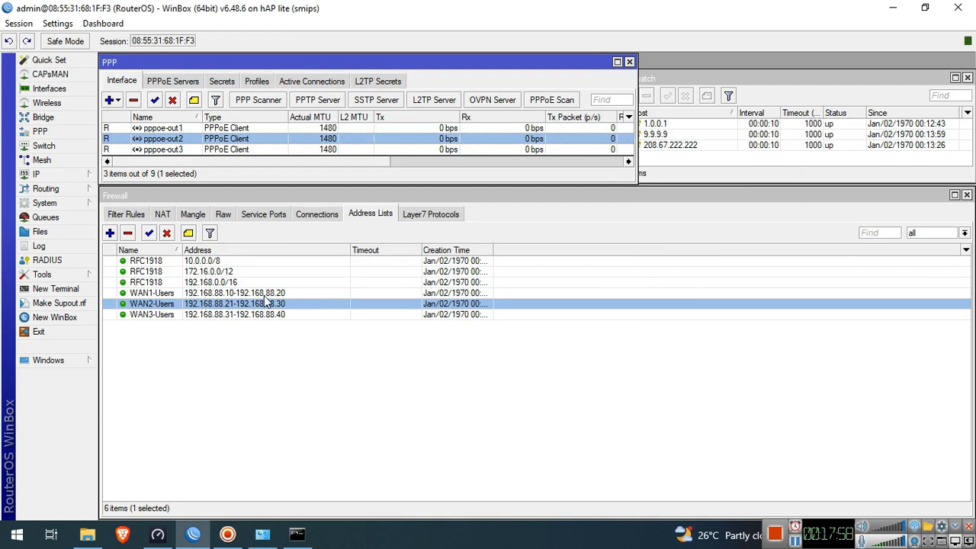
# Step: Check the WAN1-Users address list range and run a Speedtest while watching traffic on pppoe-out1
pyautogui.click(267, 293)
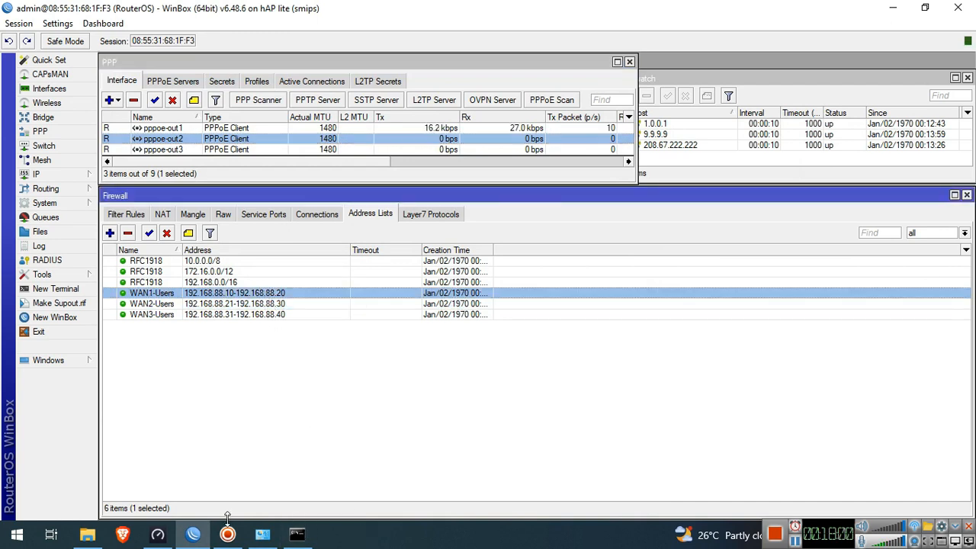
pyautogui.click(157, 534)
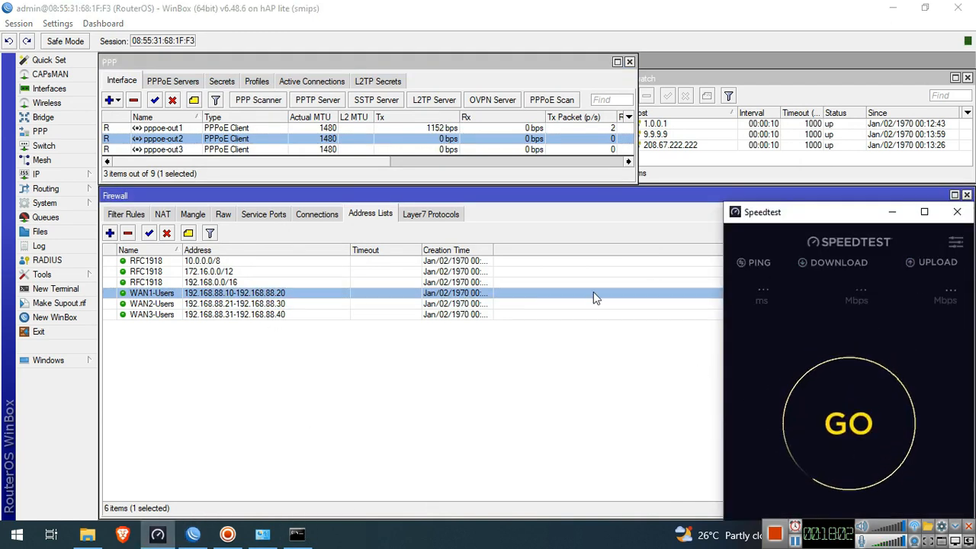
pyautogui.click(412, 130)
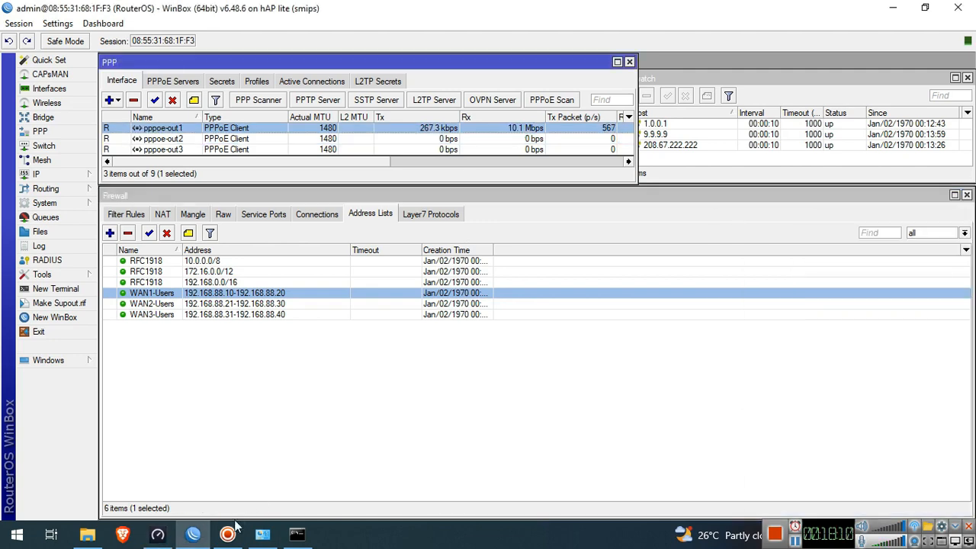
# Step: Clear the Command Prompt and trace the route to google.com again, stopping after the WAN gateway hop
pyautogui.click(296, 533)
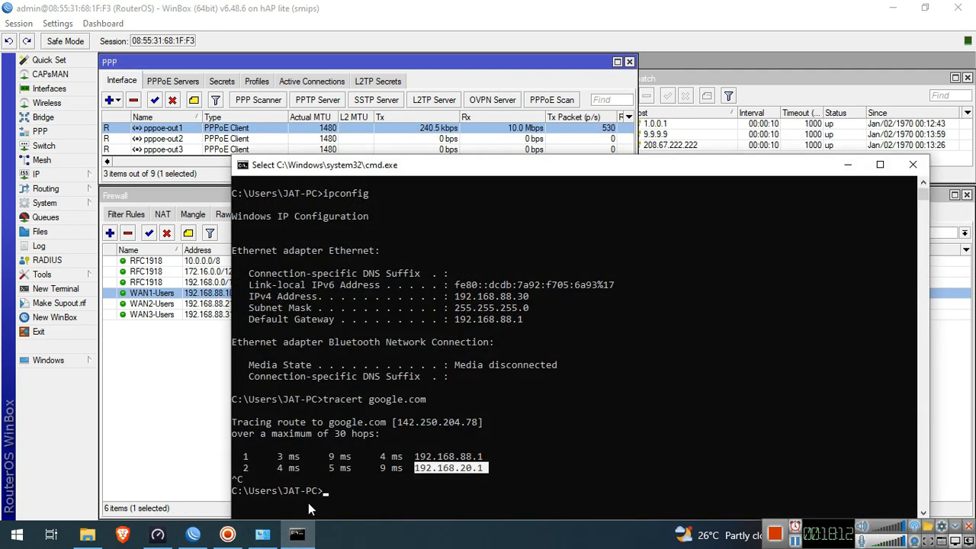
pyautogui.write('cls')
pyautogui.press('Return')
pyautogui.write('tracert google.com')
pyautogui.press('Return')
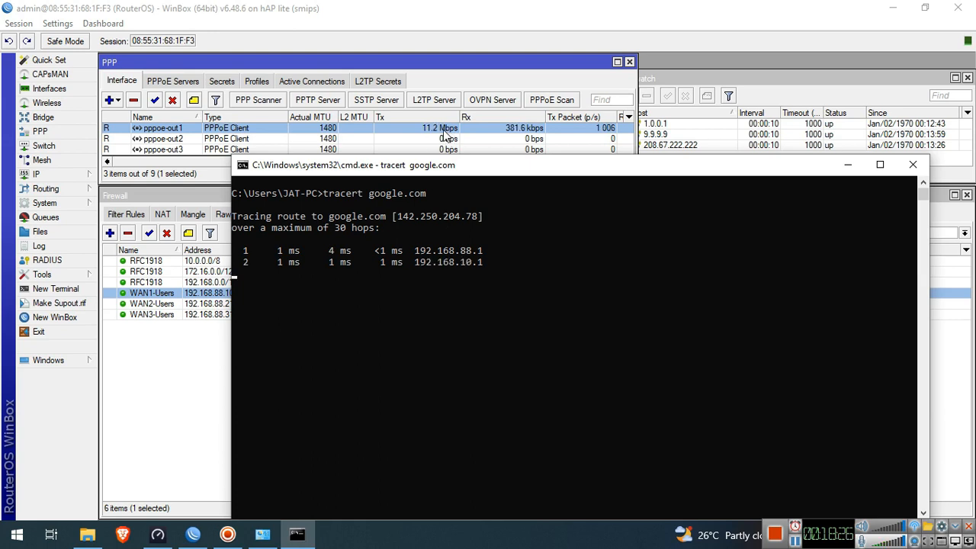
pyautogui.hotkey('ctrl', 'c')
pyautogui.moveTo(489, 263); pyautogui.dragTo(415, 265)
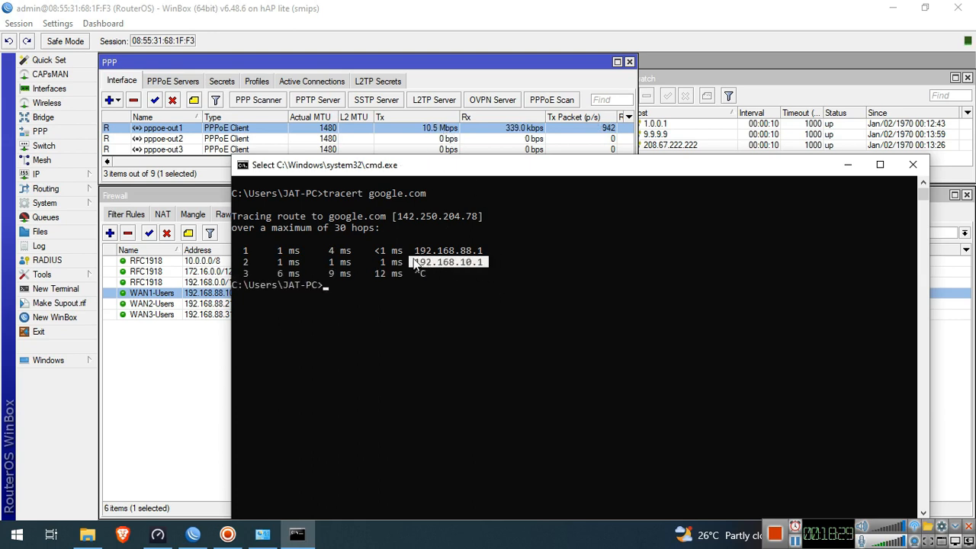
# Step: Check the remote address in pppoe-out1's connection status against the traced WAN gateway
pyautogui.doubleClick(397, 129)
pyautogui.click(398, 156)
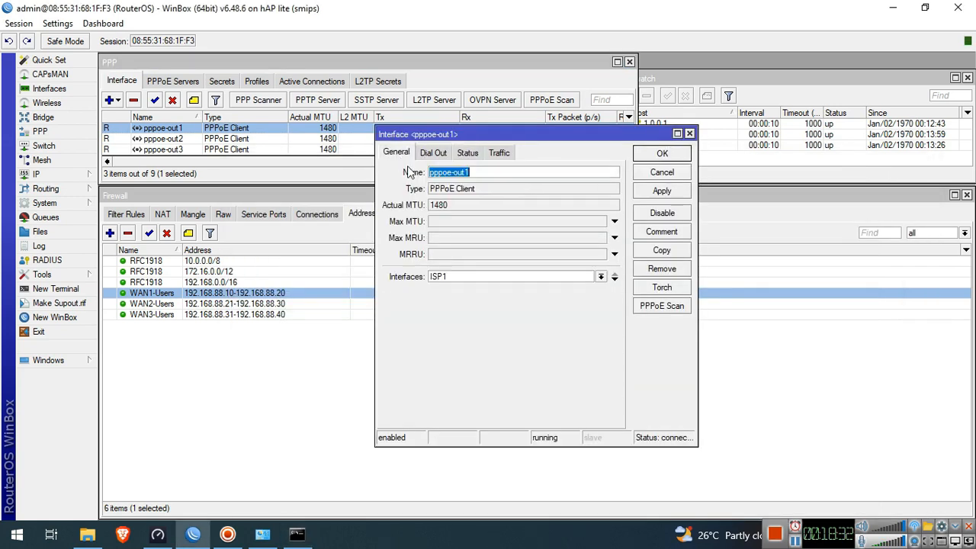
pyautogui.click(467, 152)
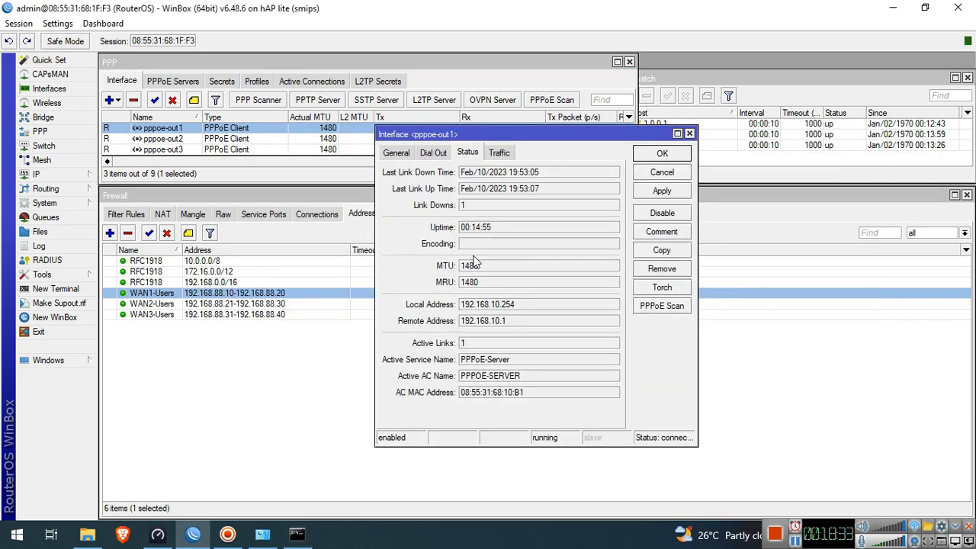
pyautogui.doubleClick(514, 319)
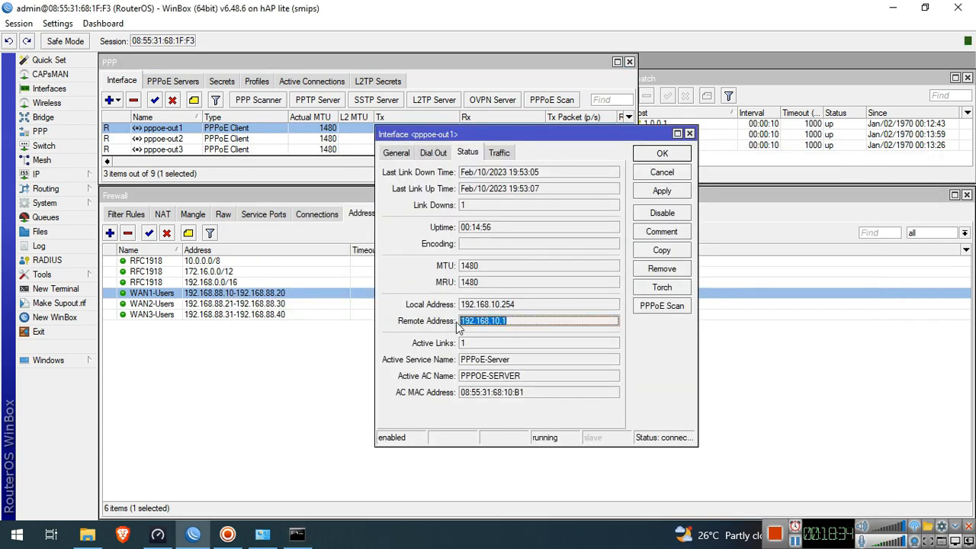
pyautogui.click(661, 172)
# Step: In Windows Network Connections, set the Ethernet adapter's static IPv4 address to one within the WAN3-Users range and save the settings
pyautogui.click(262, 534)
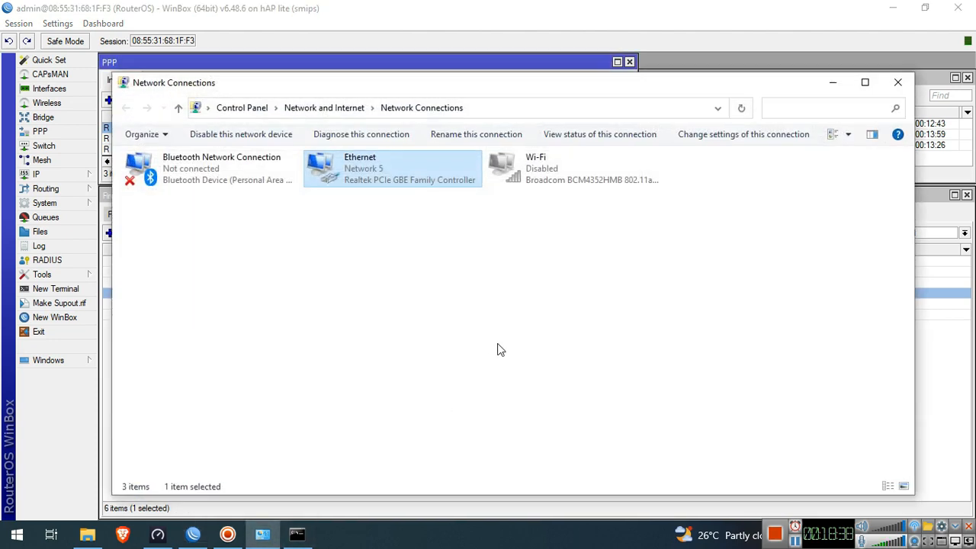
pyautogui.doubleClick(410, 171)
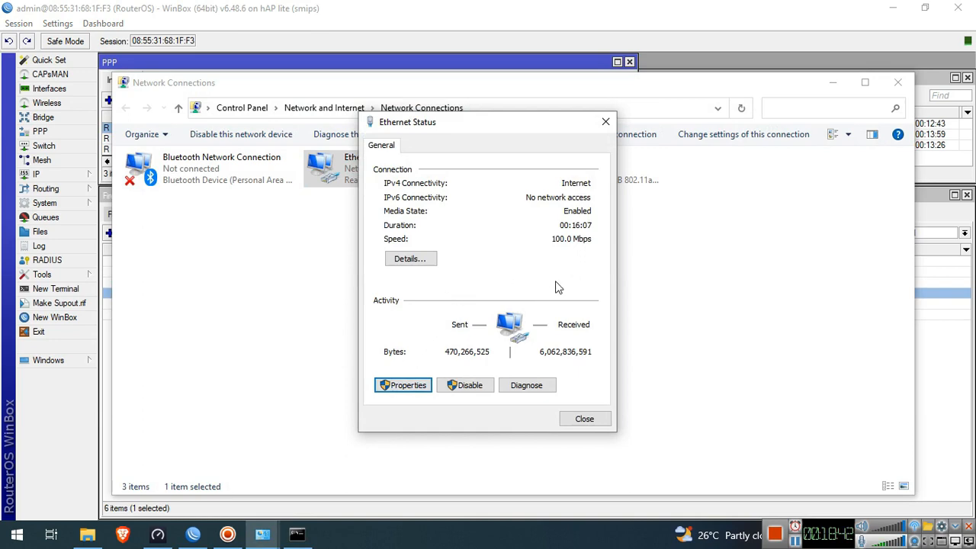
pyautogui.press('Return')
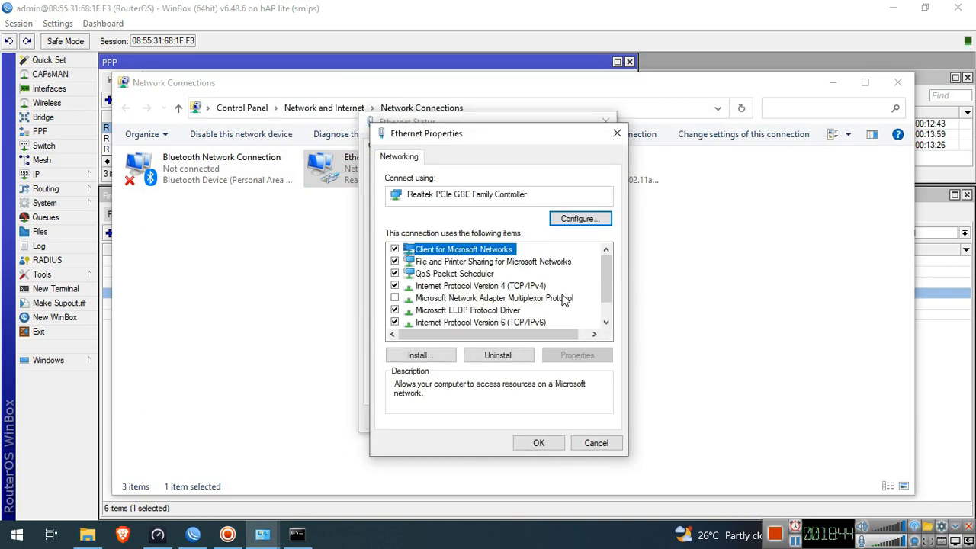
pyautogui.doubleClick(533, 287)
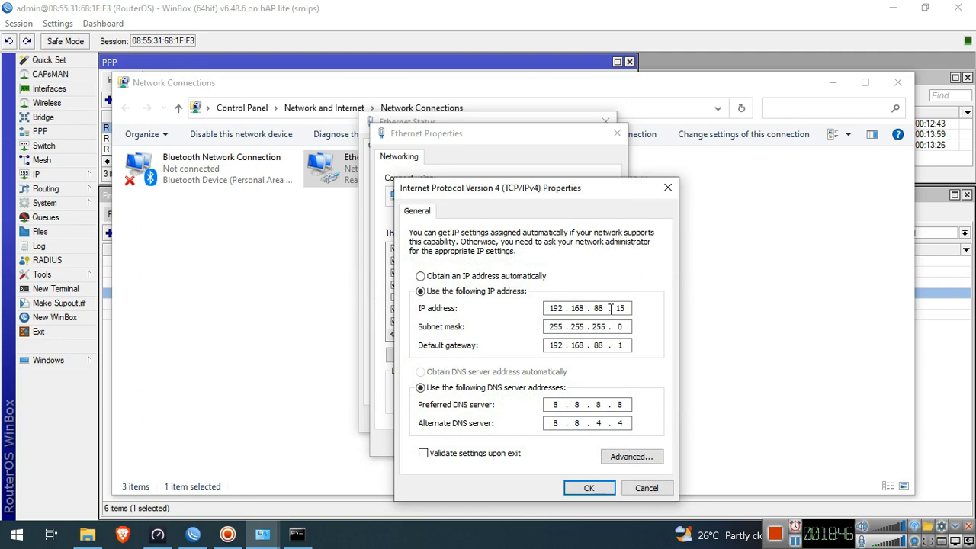
pyautogui.click(588, 488)
pyautogui.click(539, 442)
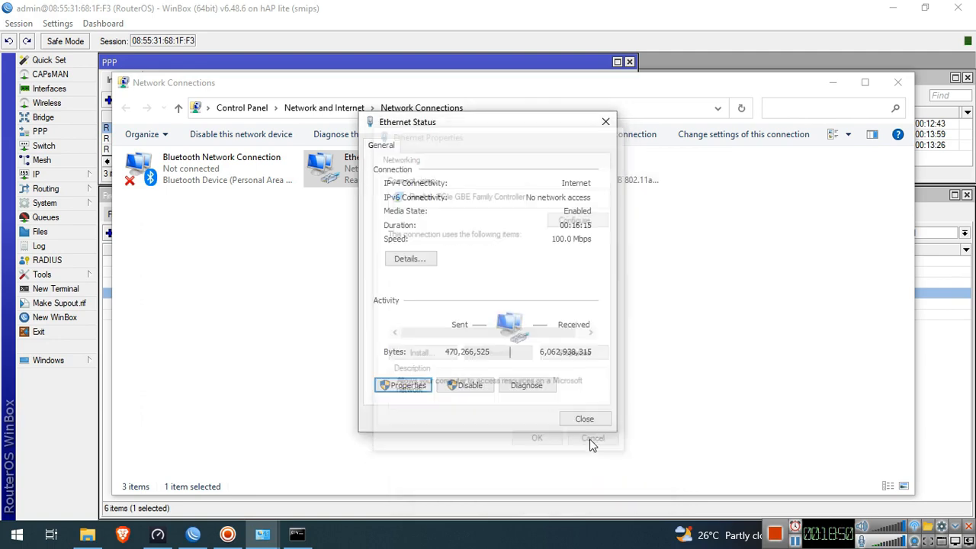
pyautogui.click(583, 421)
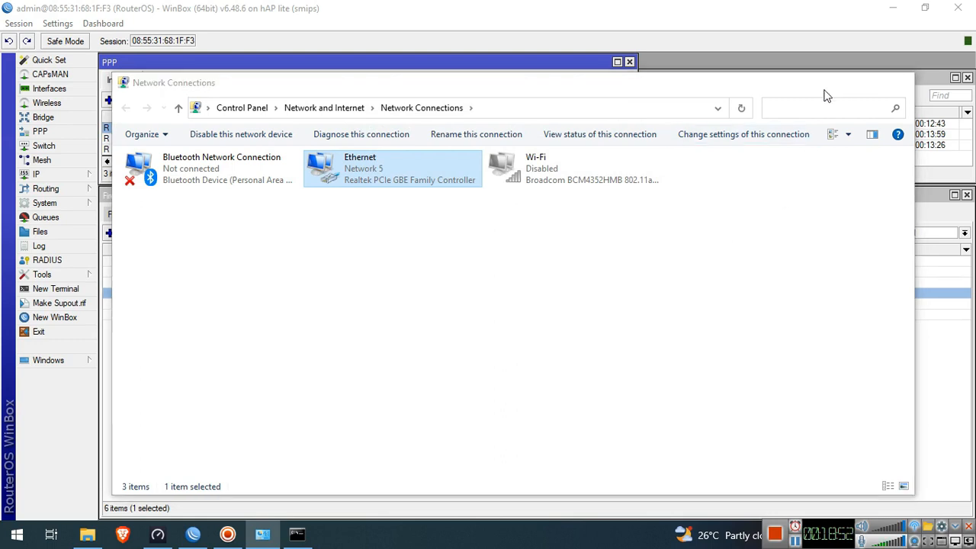
pyautogui.click(832, 82)
# Step: Check the WAN3-Users address list range in WinBox and run a Speedtest while watching traffic on the PPPoE interfaces
pyautogui.click(297, 315)
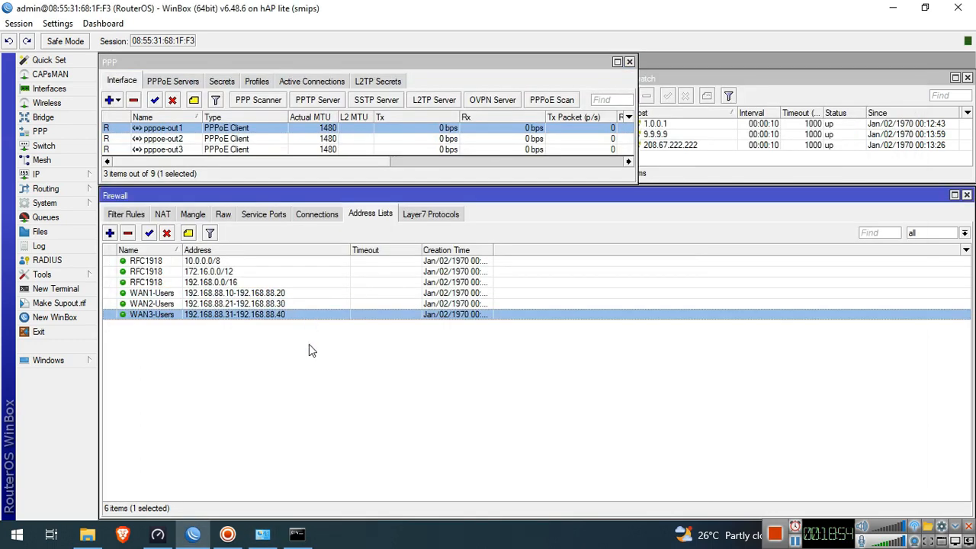
pyautogui.click(158, 535)
pyautogui.click(829, 452)
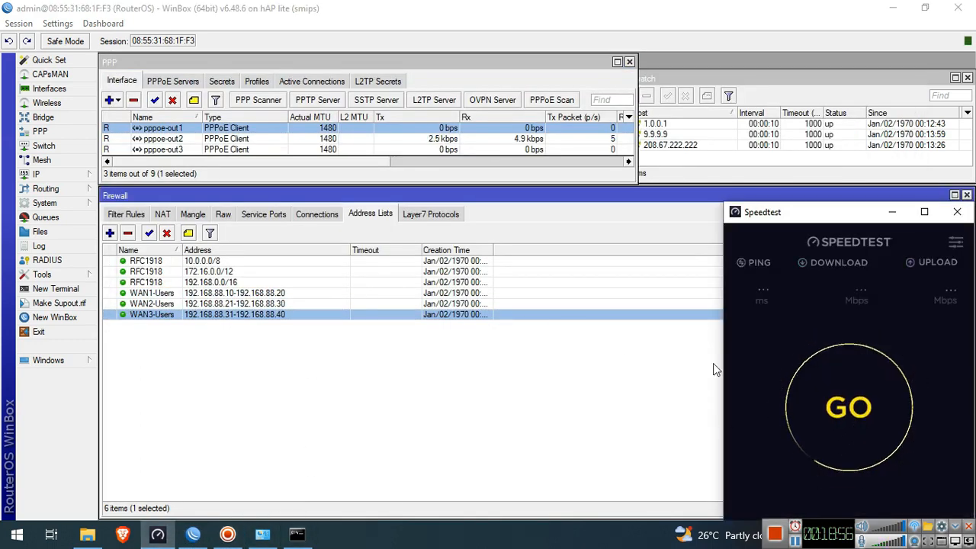
pyautogui.click(503, 149)
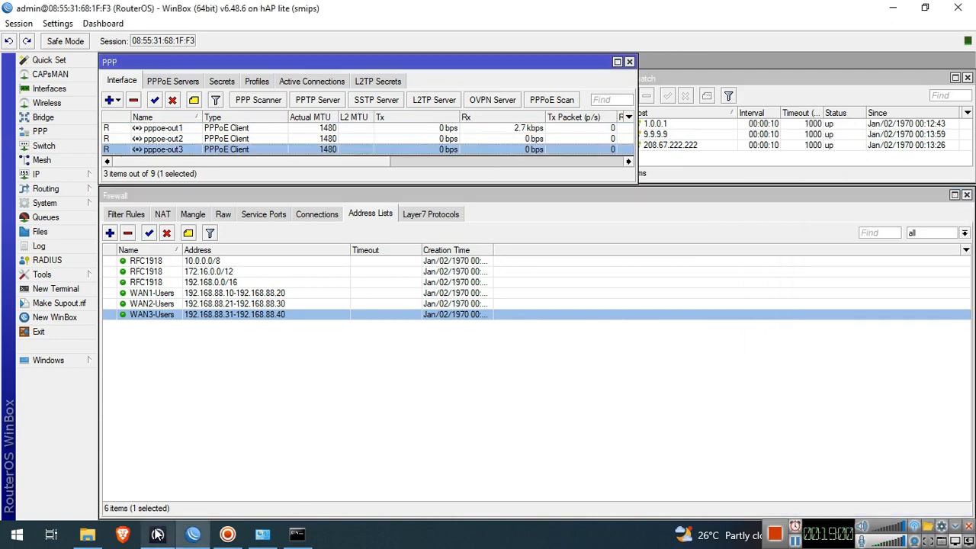
pyautogui.click(158, 533)
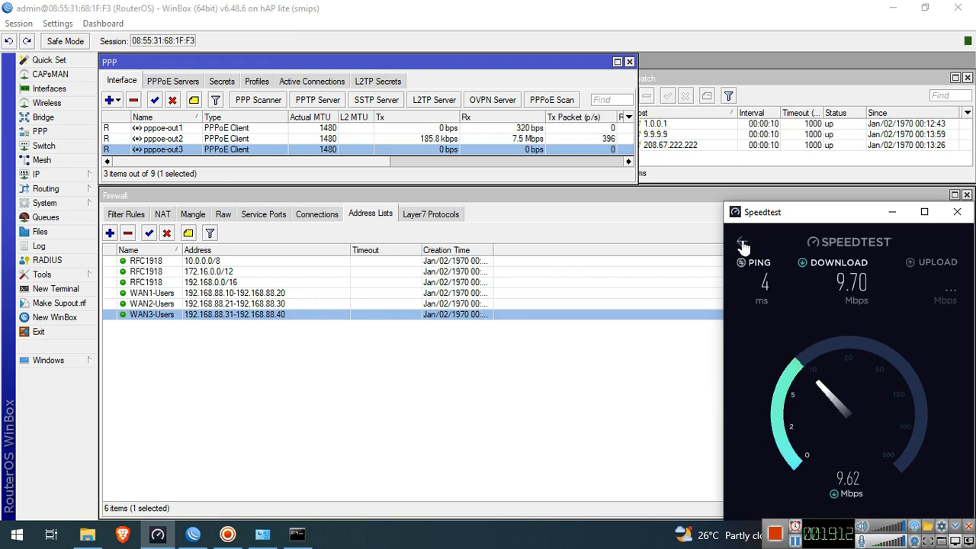
# Step: Check the WAN3-Users mangle rule's routing mark and comment against Netwatch host 9.9.9.9
pyautogui.click(193, 215)
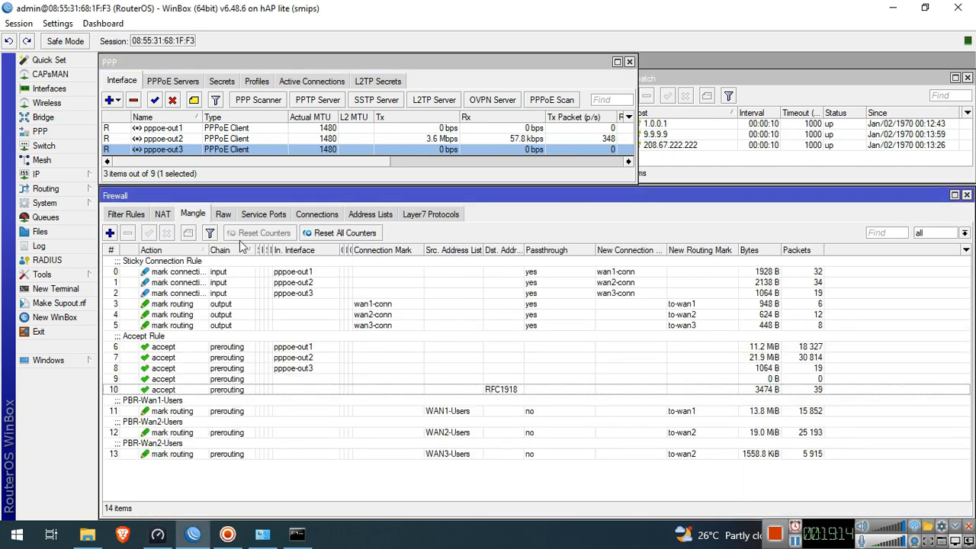
pyautogui.click(700, 456)
pyautogui.click(789, 134)
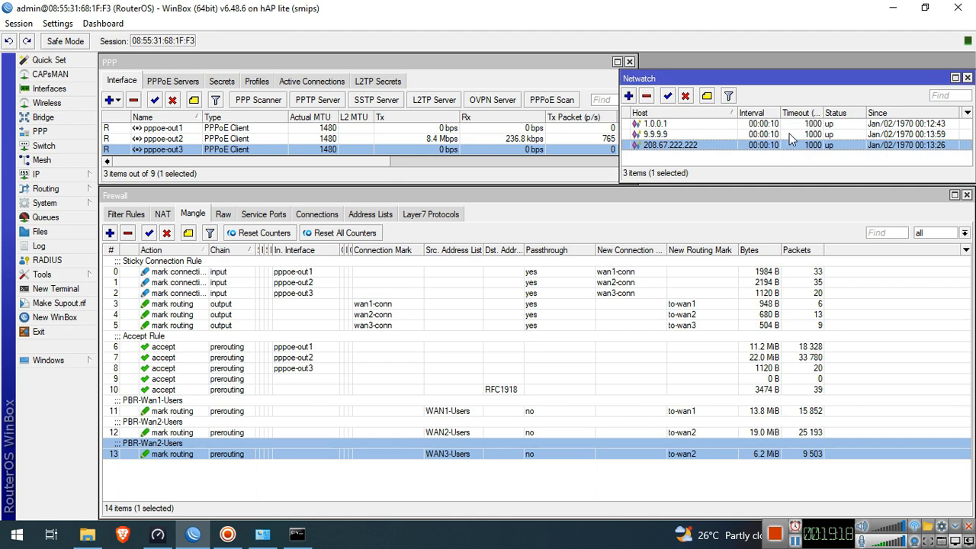
pyautogui.click(789, 133)
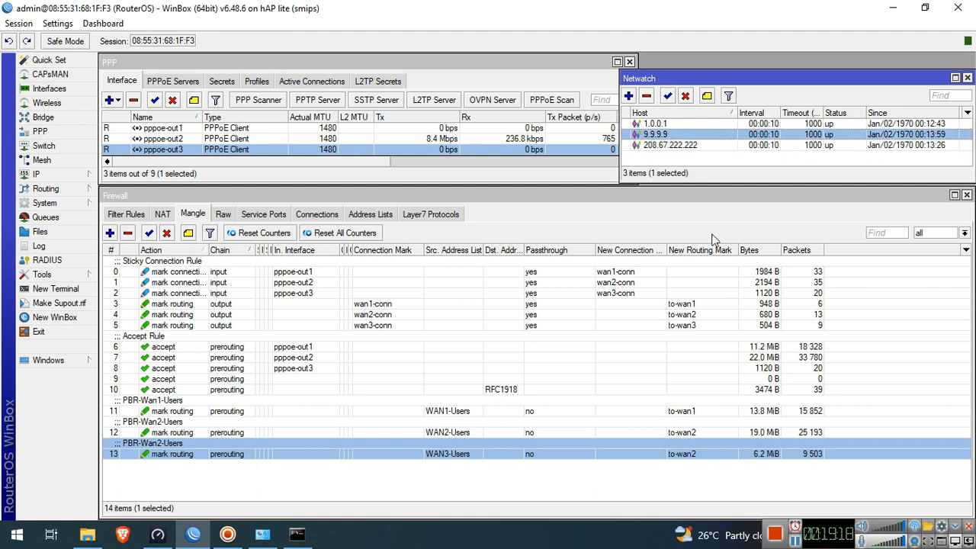
pyautogui.click(475, 450)
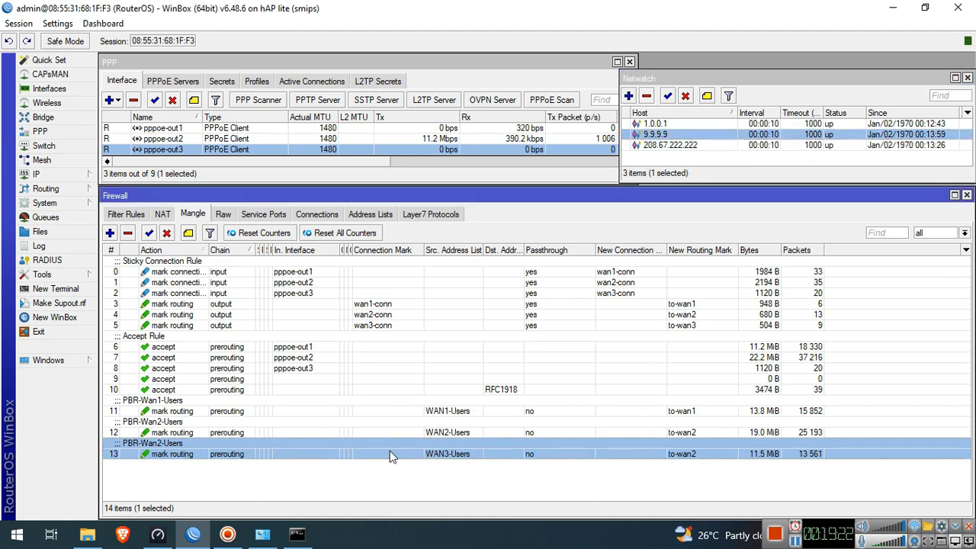
# Step: Change the comment of the WAN3-Users mark-routing mangle rule to PBR-Wan3-Users and save the rule
pyautogui.doubleClick(164, 450)
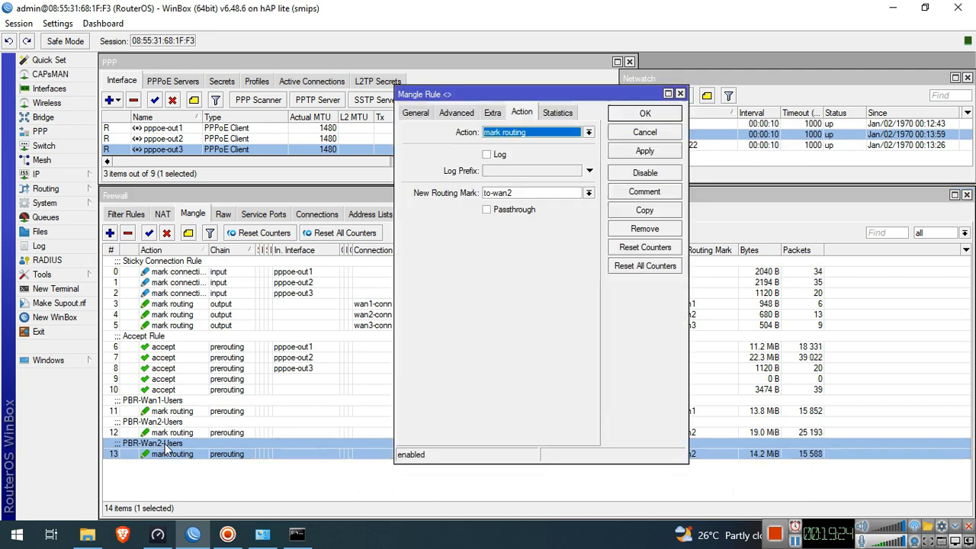
pyautogui.click(644, 192)
pyautogui.click(458, 279)
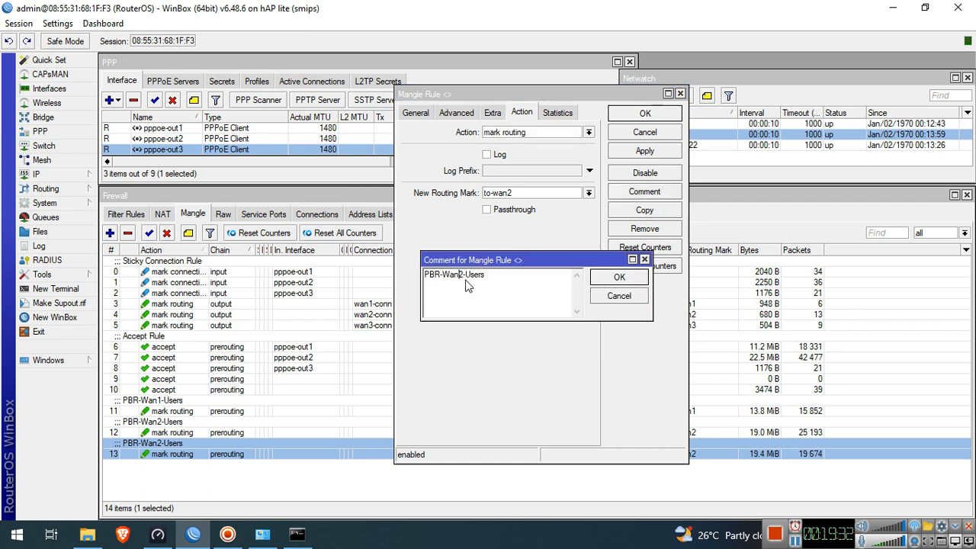
pyautogui.press('BackSpace')
pyautogui.write('3')
pyautogui.click(619, 277)
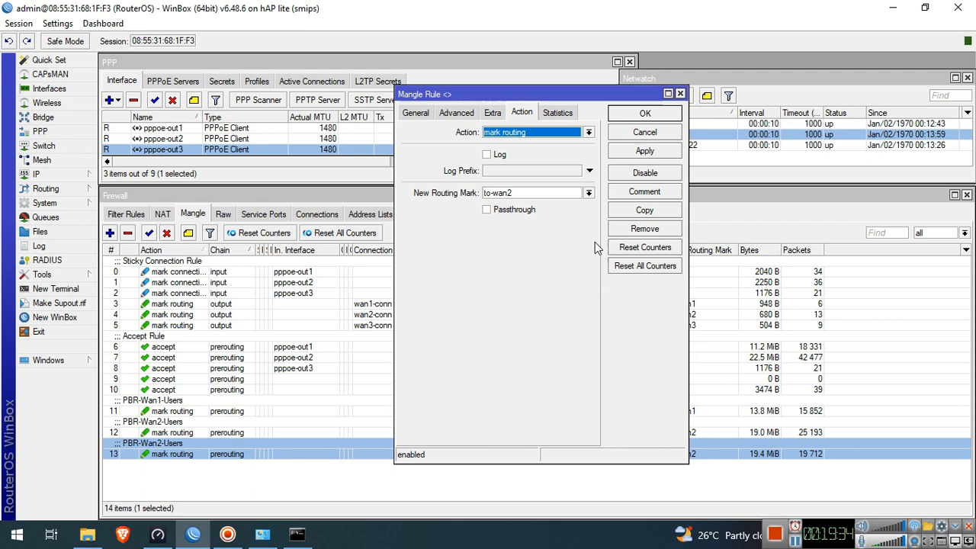
pyautogui.click(642, 113)
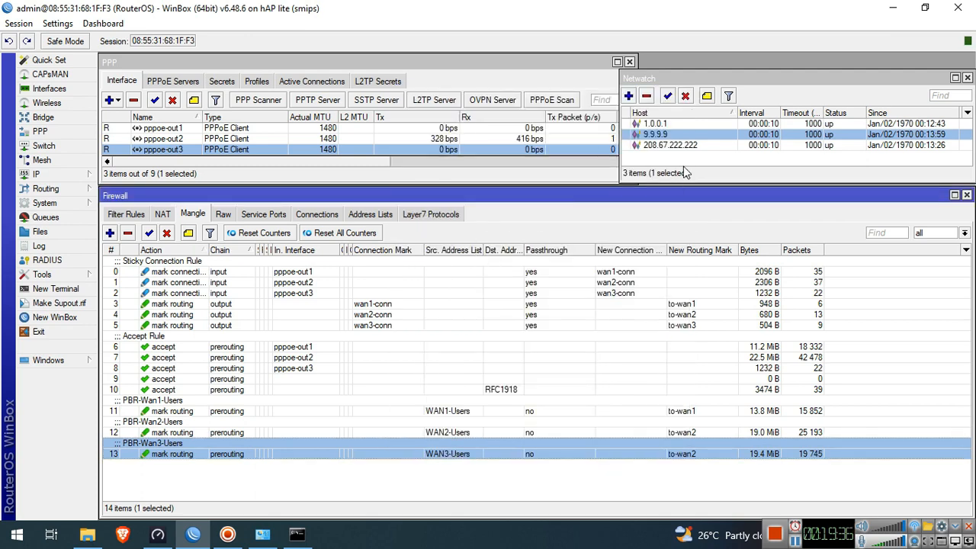
# Step: Review the down and up scripts of Netwatch host 9.9.9.9 and re-enable the host so its up script runs
pyautogui.doubleClick(706, 136)
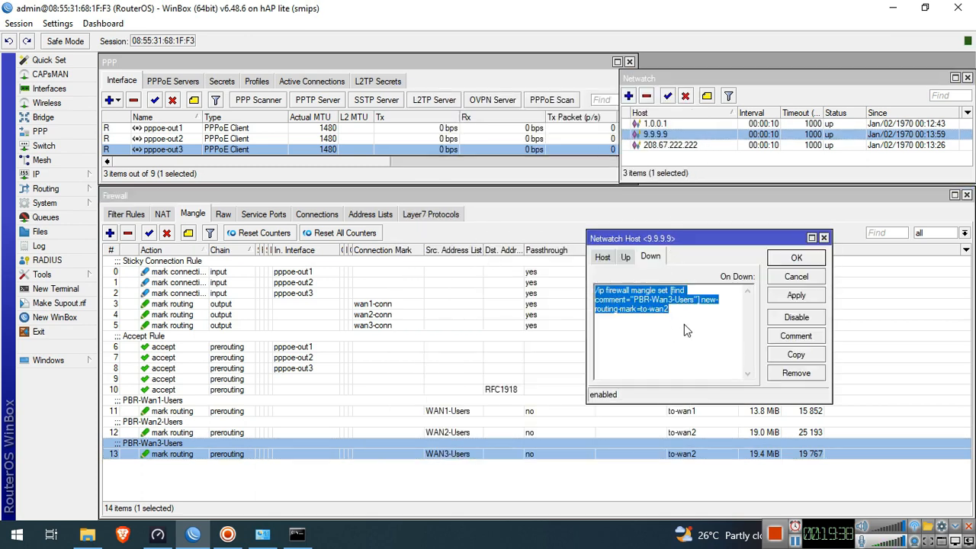
pyautogui.click(668, 309)
pyautogui.click(627, 258)
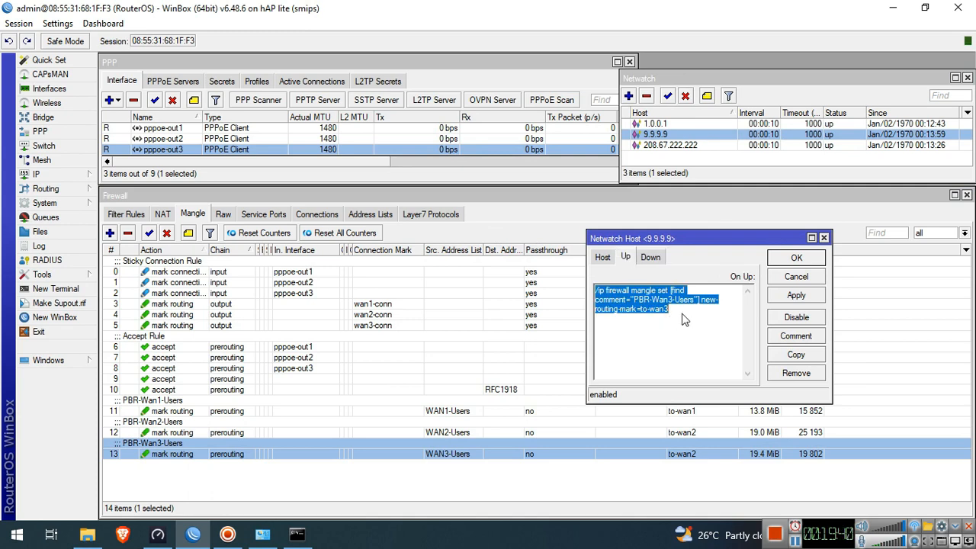
pyautogui.click(796, 258)
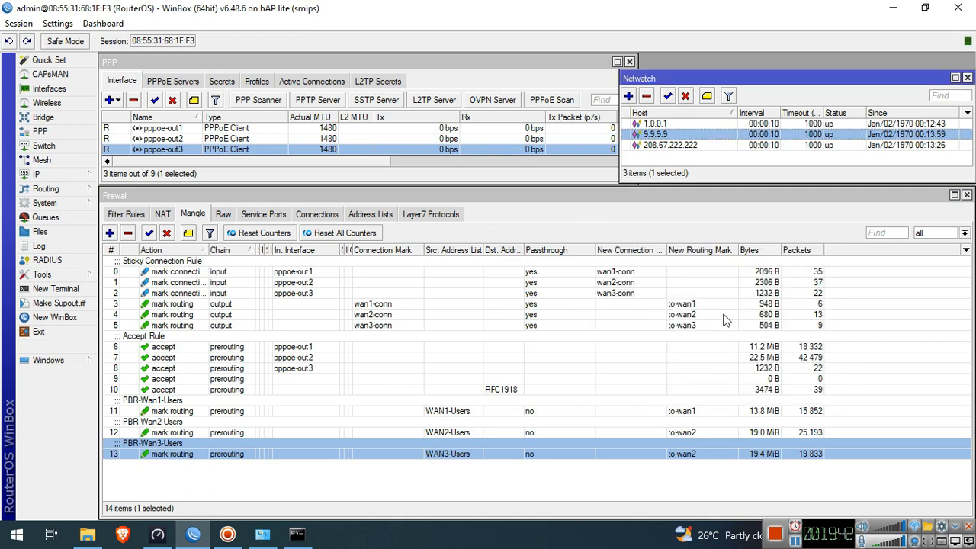
pyautogui.click(668, 97)
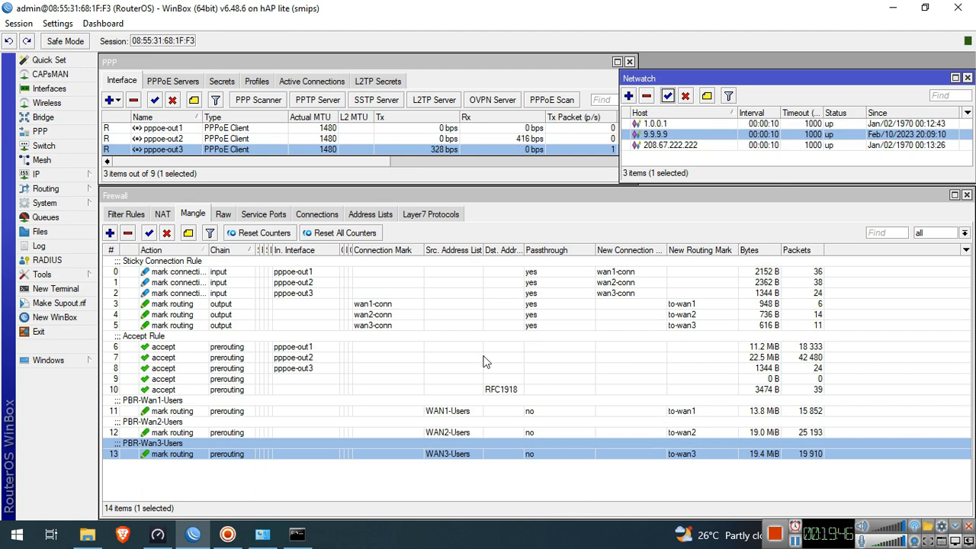
# Step: In Command Prompt, trace the route to google.com, stop it after the WAN gateway hop and highlight that gateway's address
pyautogui.click(297, 534)
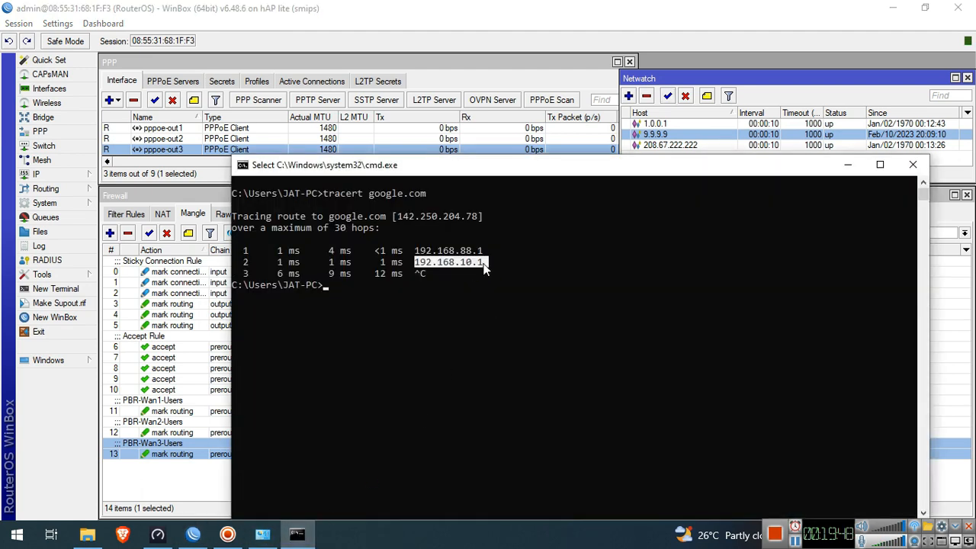
pyautogui.write('tracert google.com')
pyautogui.press('Return')
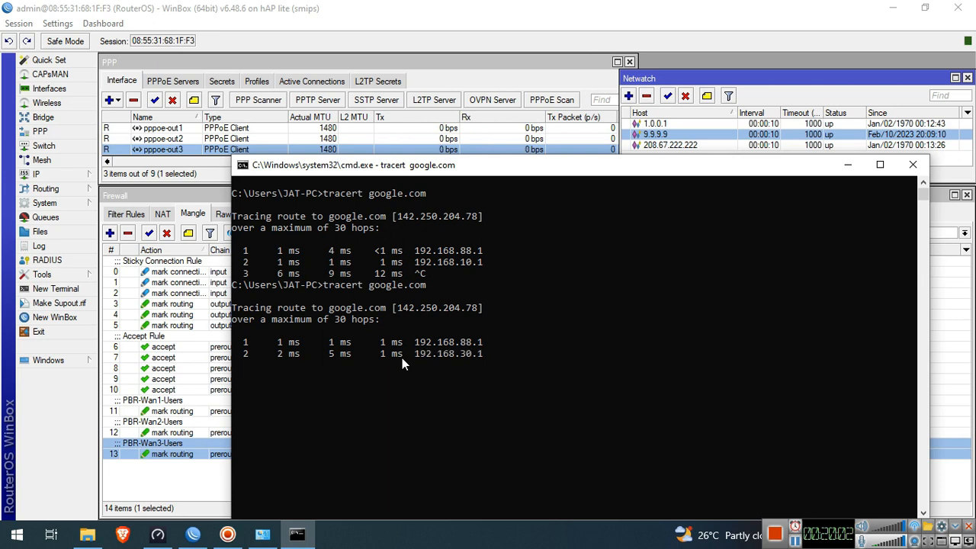
pyautogui.hotkey('ctrl', 'c')
pyautogui.moveTo(492, 355); pyautogui.dragTo(418, 358)
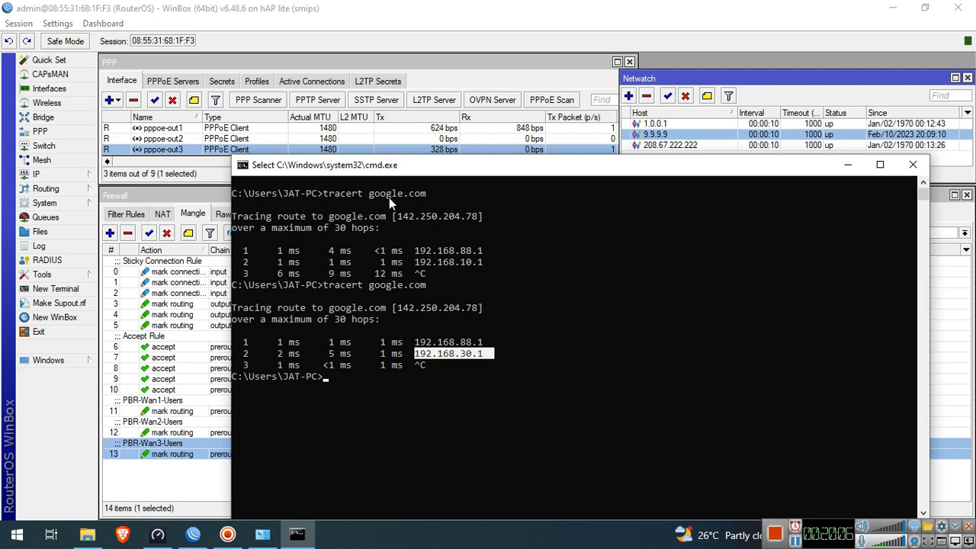
# Step: In WinBox, check the remote address in pppoe-out3's connection status against the traced WAN gateway
pyautogui.doubleClick(408, 147)
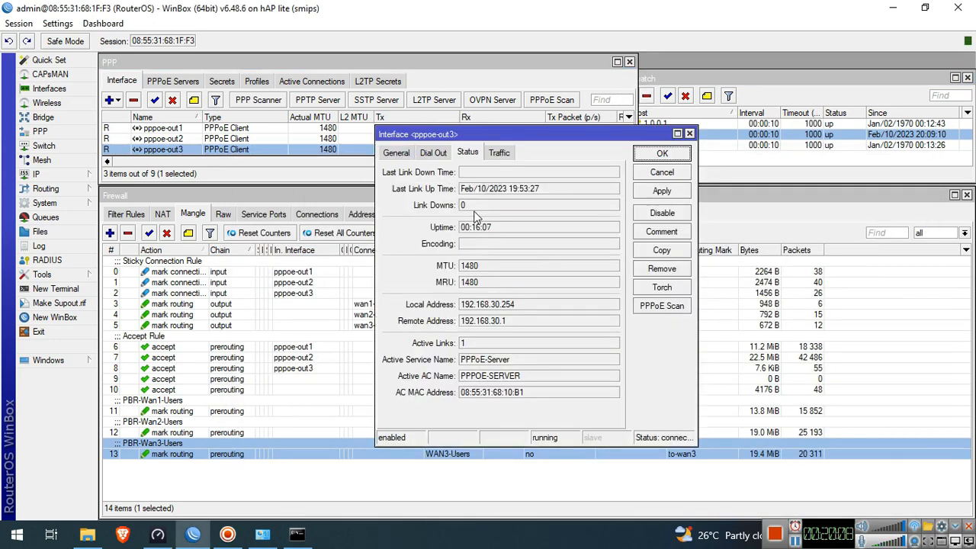
pyautogui.doubleClick(503, 322)
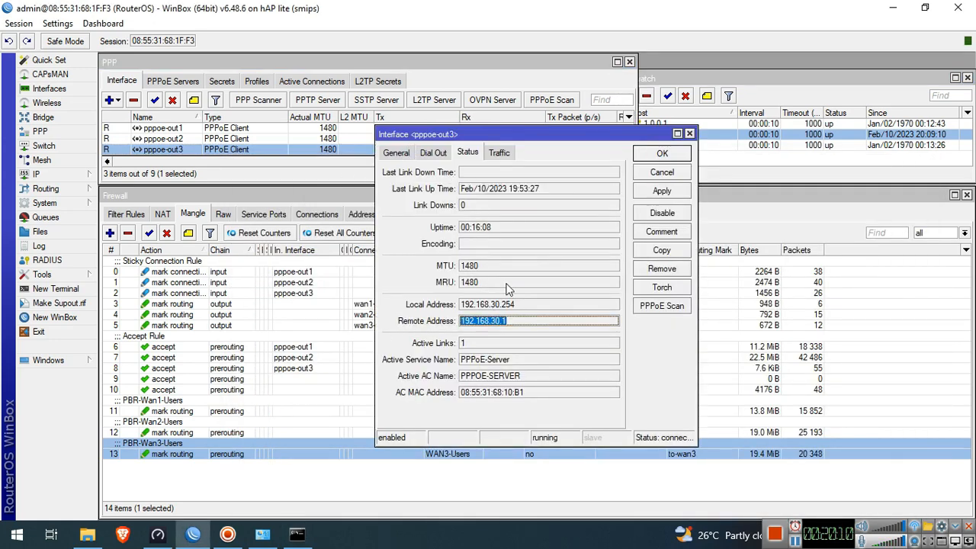
pyautogui.click(639, 172)
# Step: Run another Speedtest while watching the traffic on pppoe-out3
pyautogui.click(717, 165)
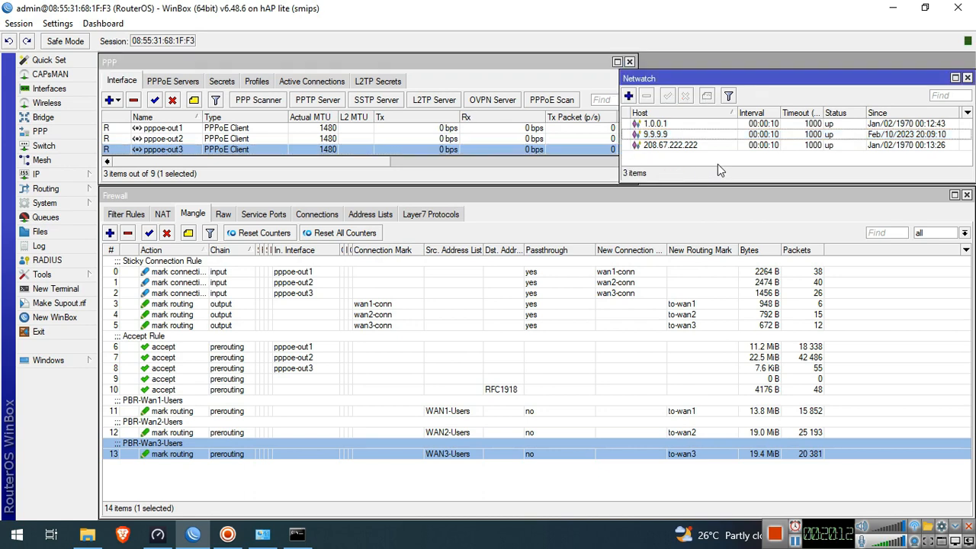
pyautogui.click(158, 533)
pyautogui.click(838, 393)
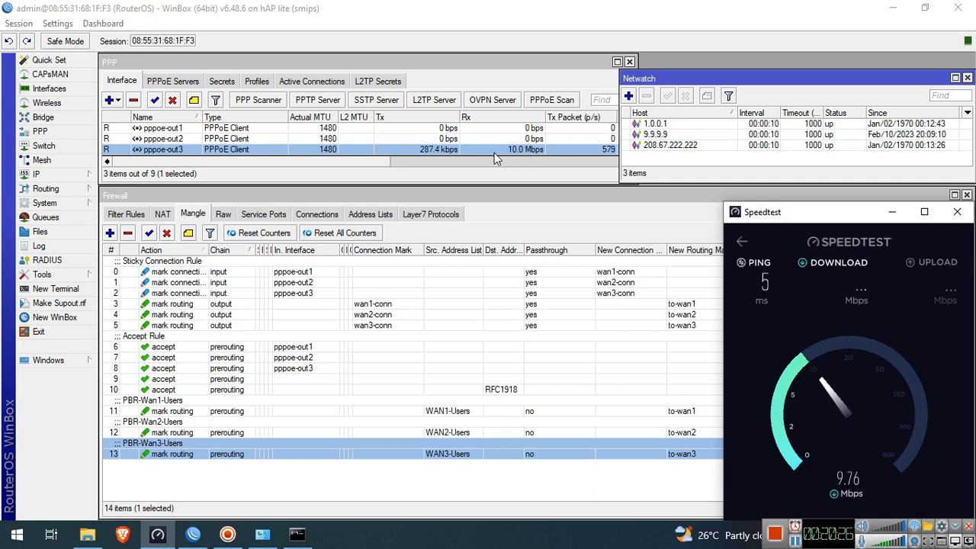
# Step: Review the up and down scripts of Netwatch host 1.0.0.1 and close them without changes
pyautogui.click(808, 79)
pyautogui.moveTo(800, 77); pyautogui.dragTo(800, 75)
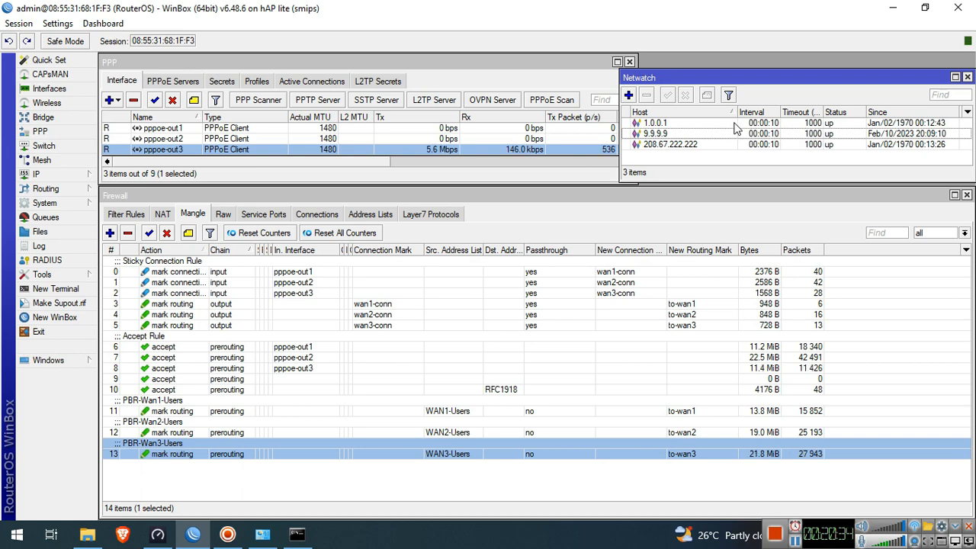
pyautogui.click(736, 126)
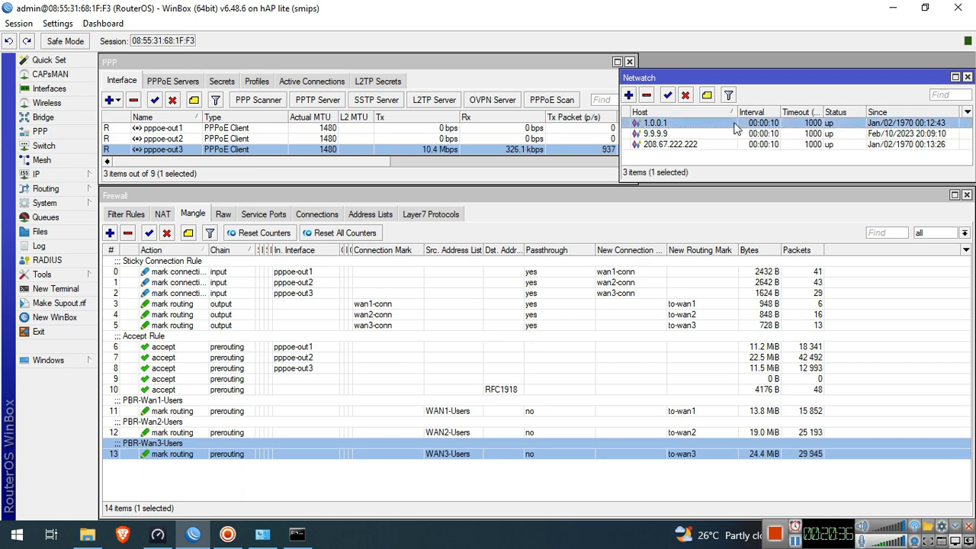
pyautogui.doubleClick(736, 128)
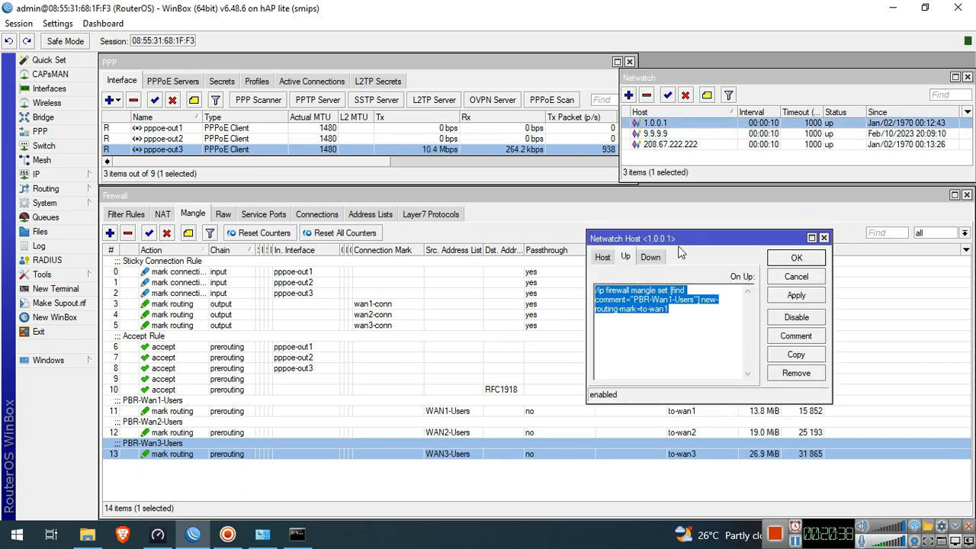
pyautogui.click(651, 257)
pyautogui.click(793, 278)
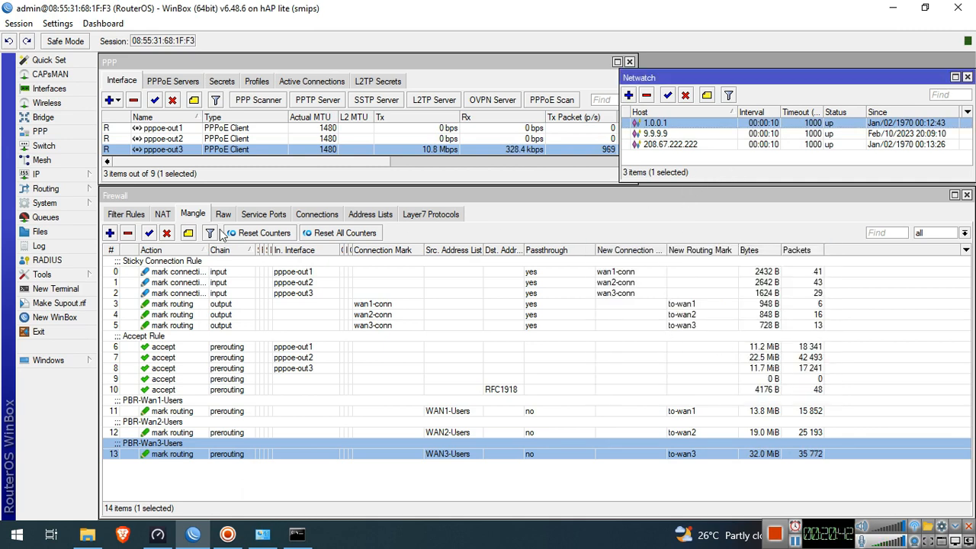
# Step: Start a new firewall filter rule with chain output and destination address 1.0.0.1
pyautogui.click(134, 219)
pyautogui.click(110, 233)
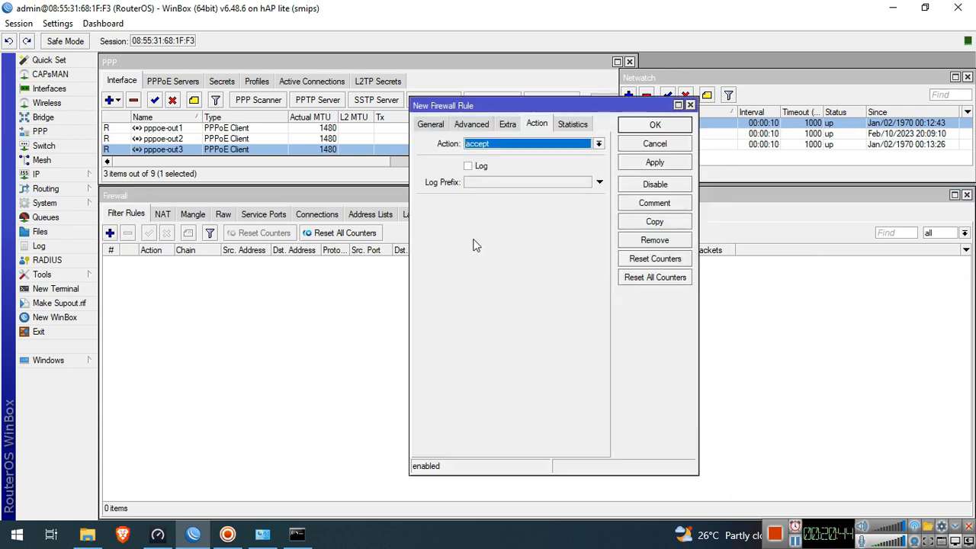
pyautogui.click(430, 125)
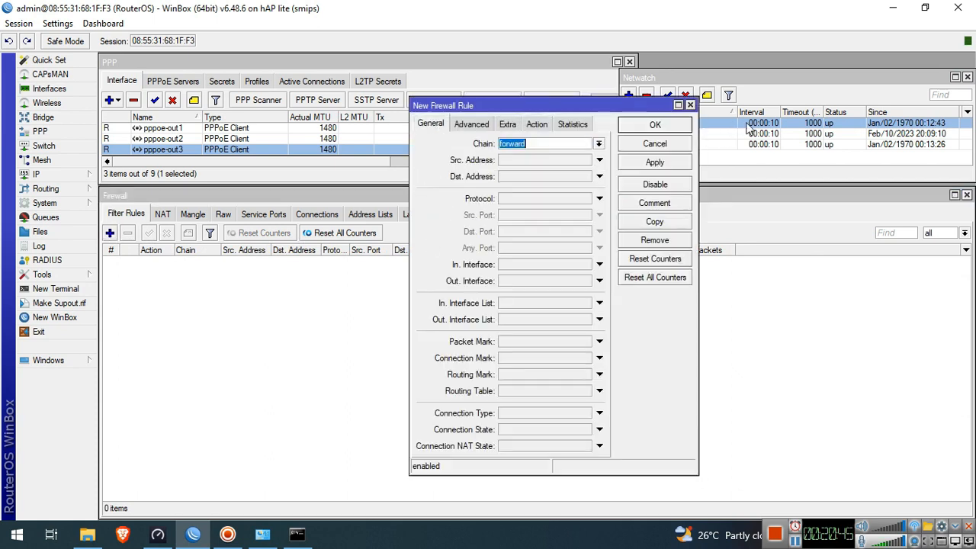
pyautogui.click(850, 126)
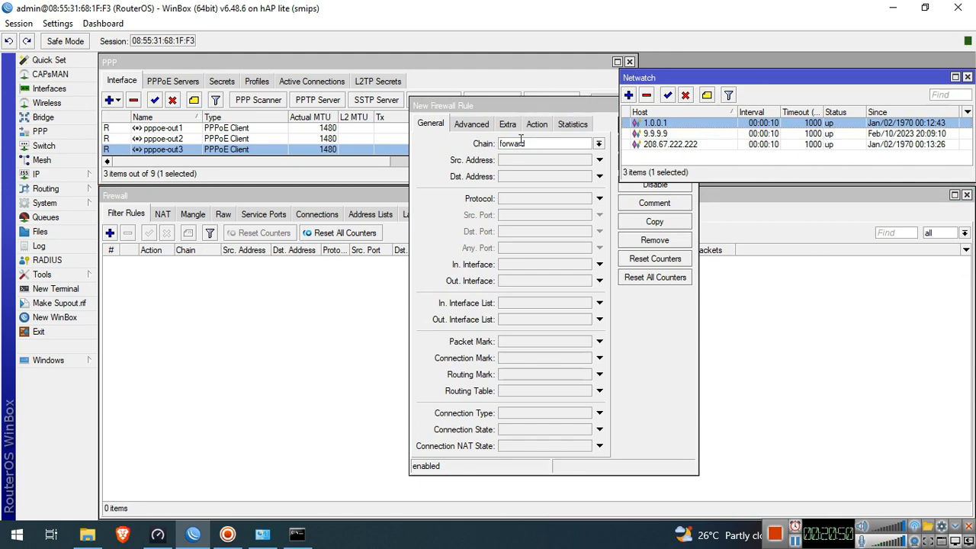
pyautogui.click(598, 145)
pyautogui.click(549, 172)
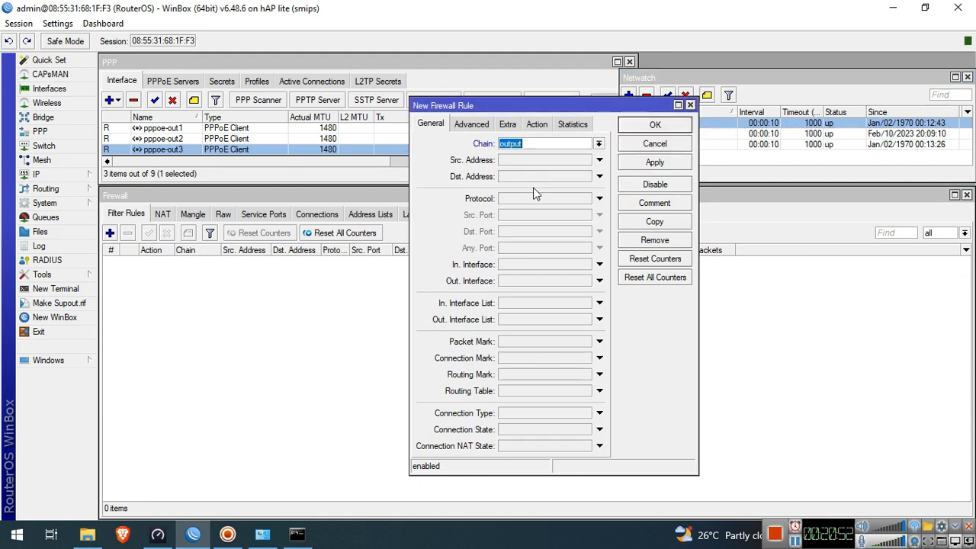
pyautogui.click(543, 181)
pyautogui.write('1.0.0.1')
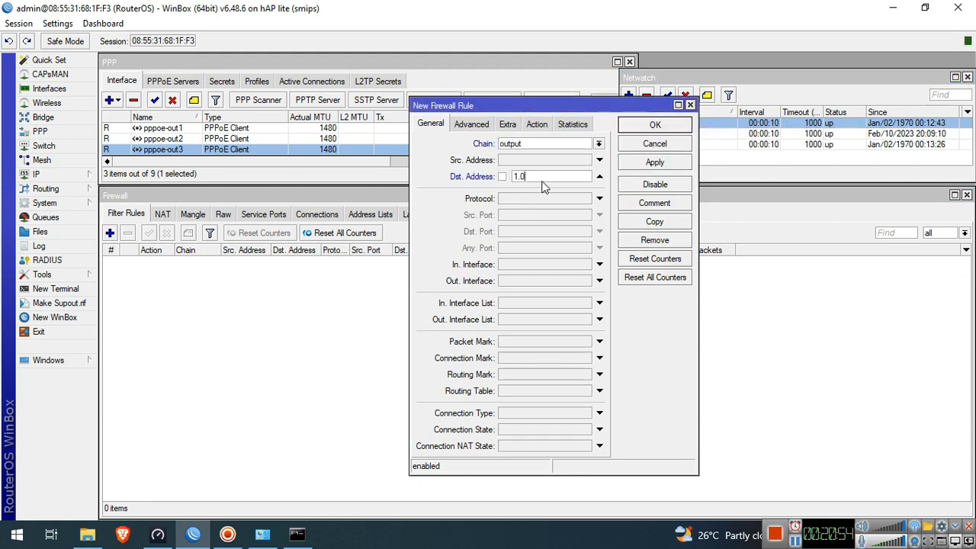
# Step: Set the rule's action to drop, apply it and leave the rule disabled
pyautogui.click(537, 123)
pyautogui.click(526, 144)
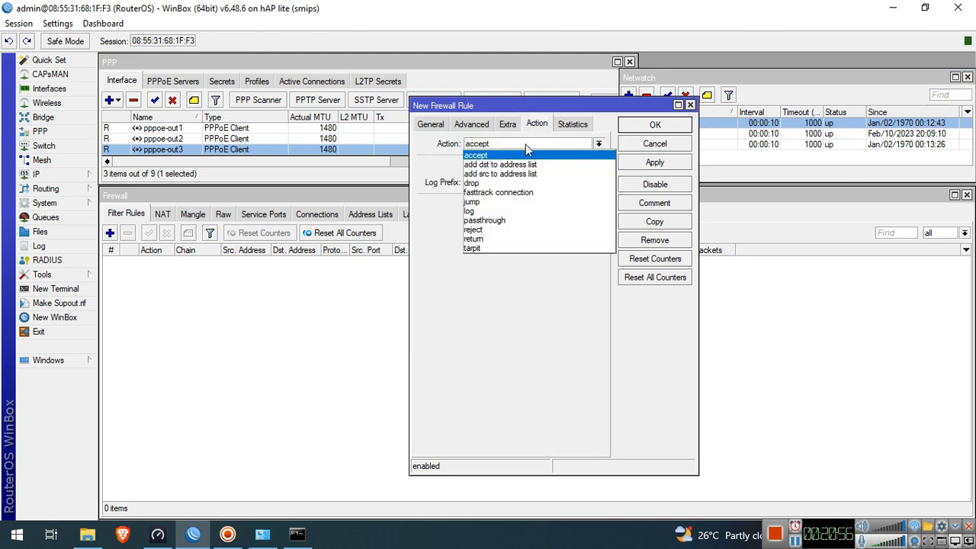
pyautogui.click(473, 183)
pyautogui.click(657, 163)
pyautogui.click(658, 185)
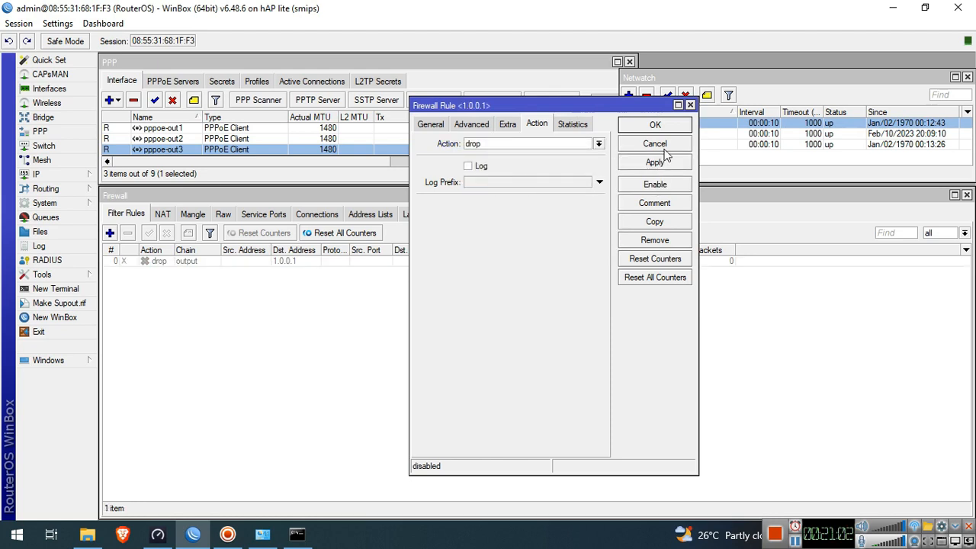
# Step: Copy the disabled drop rule, set the copy's destination address to 208.67.222.222 and apply it
pyautogui.click(654, 222)
pyautogui.click(447, 140)
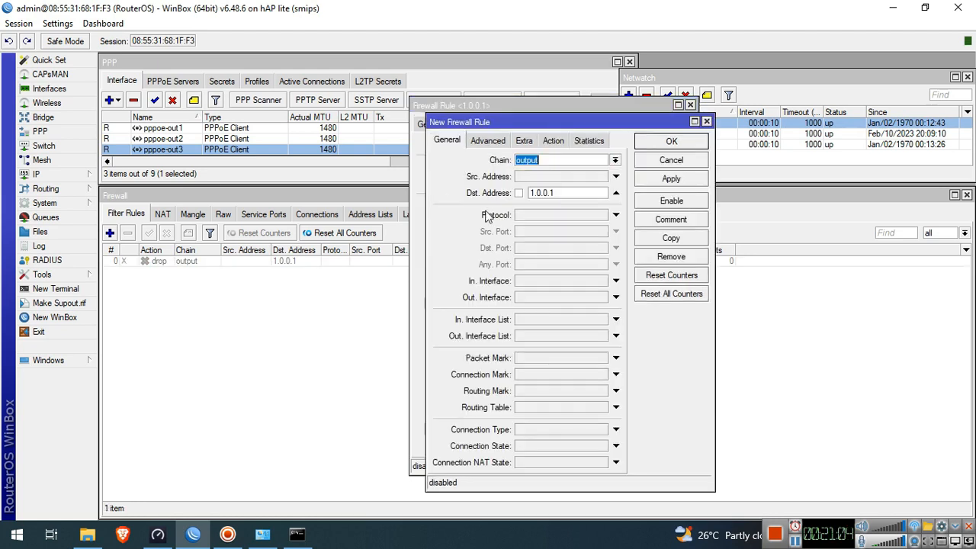
pyautogui.doubleClick(558, 196)
pyautogui.write('208.67.222.222')
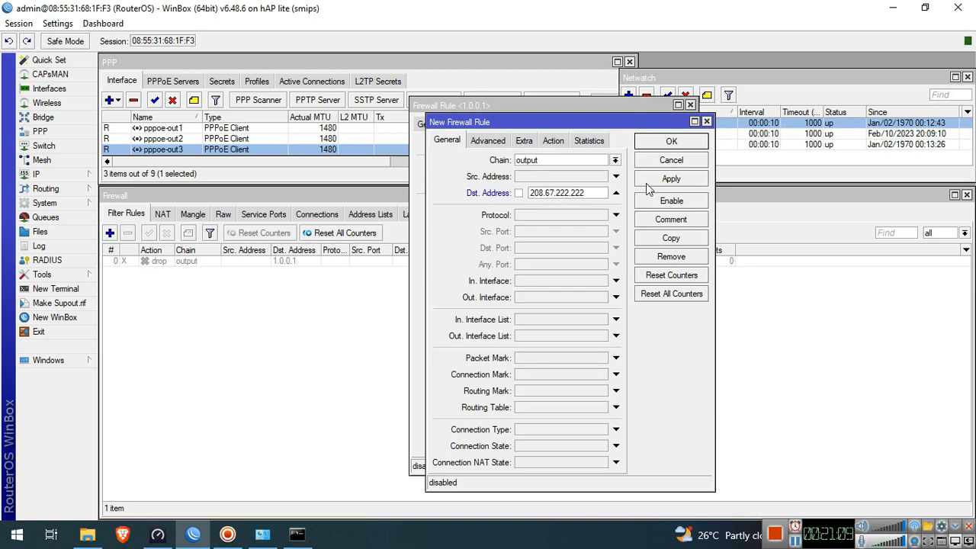
pyautogui.click(646, 182)
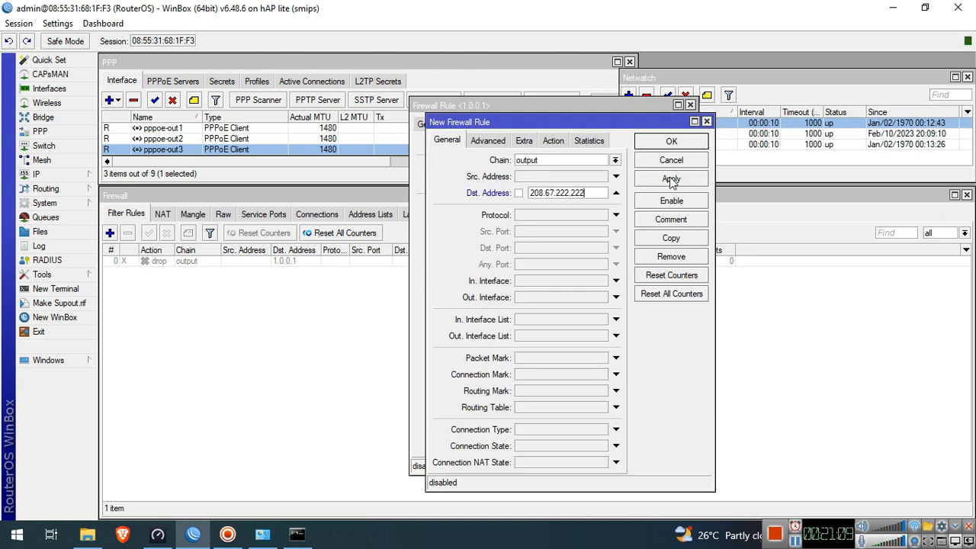
# Step: Copy the 208.67.222.222 rule, set the copy's destination address to 9.9.9.9, and save and close all three rules
pyautogui.click(654, 238)
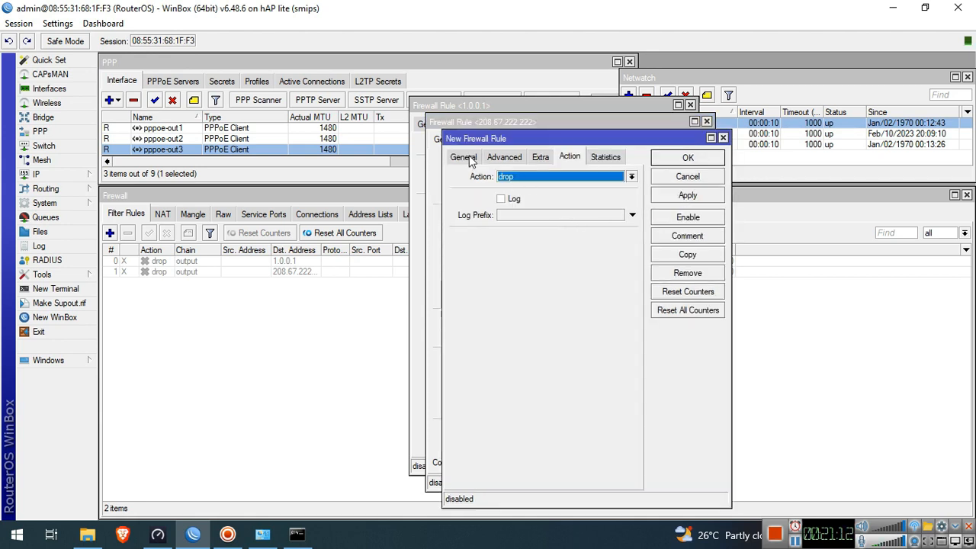
pyautogui.click(462, 157)
pyautogui.doubleClick(564, 210)
pyautogui.write('9.9.9')
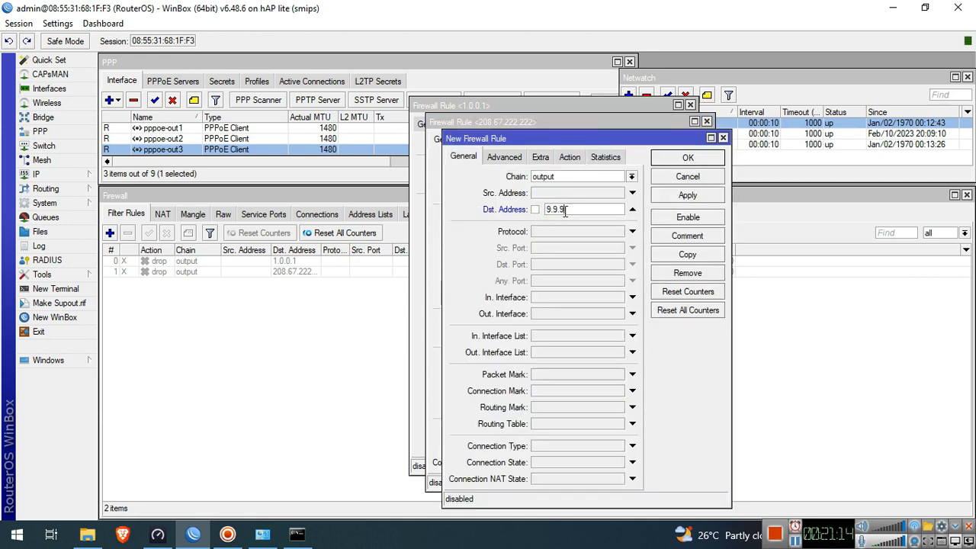
pyautogui.click(688, 157)
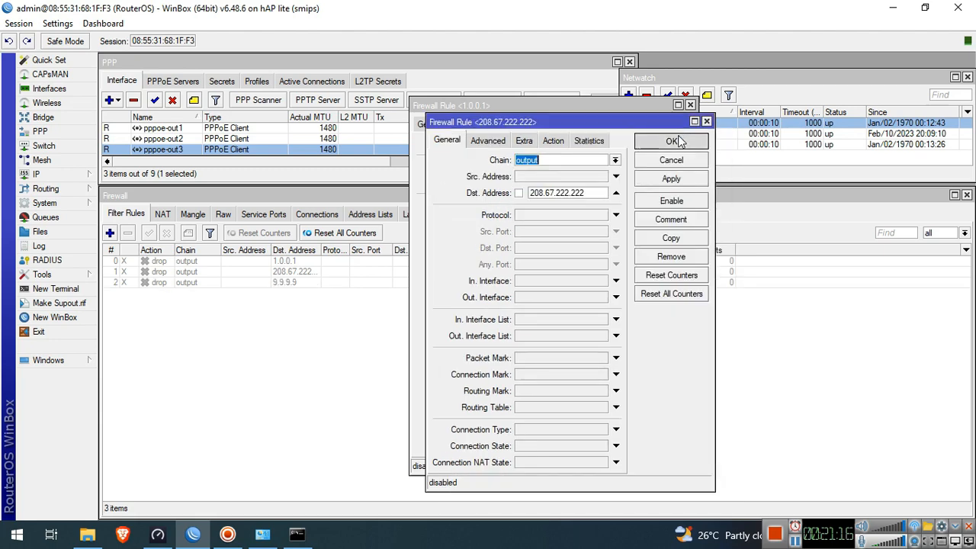
pyautogui.click(673, 140)
pyautogui.click(657, 127)
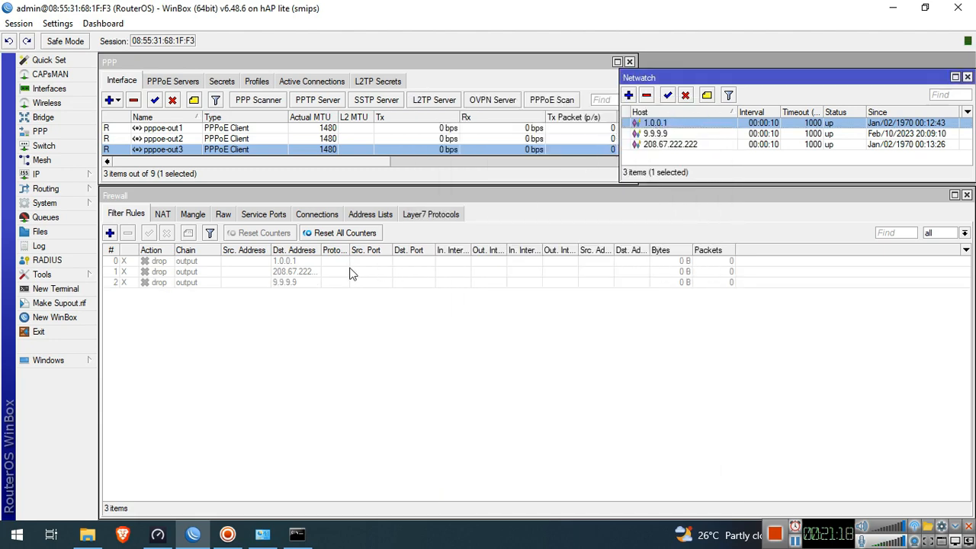
# Step: Enable the drop rule for 1.0.0.1 and check that host's status in Netwatch
pyautogui.click(268, 264)
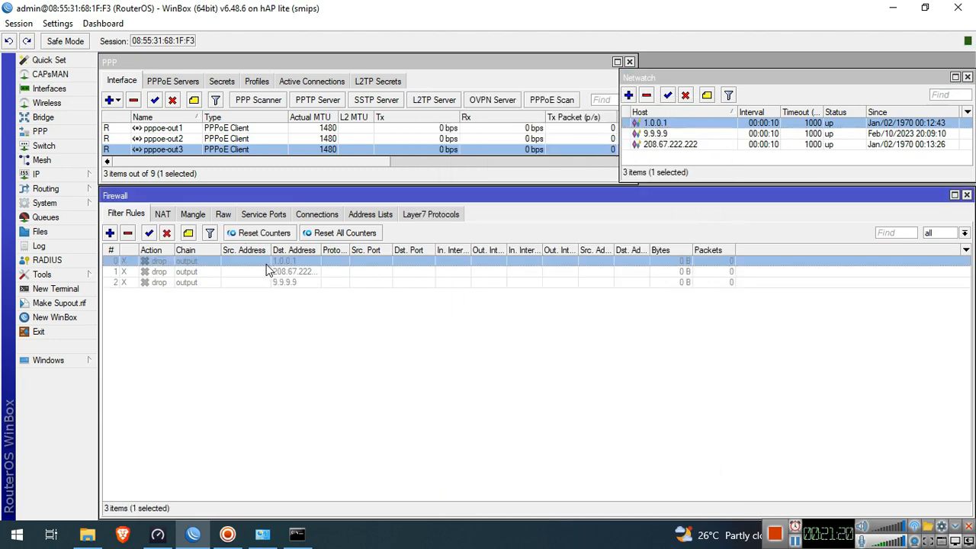
pyautogui.click(149, 234)
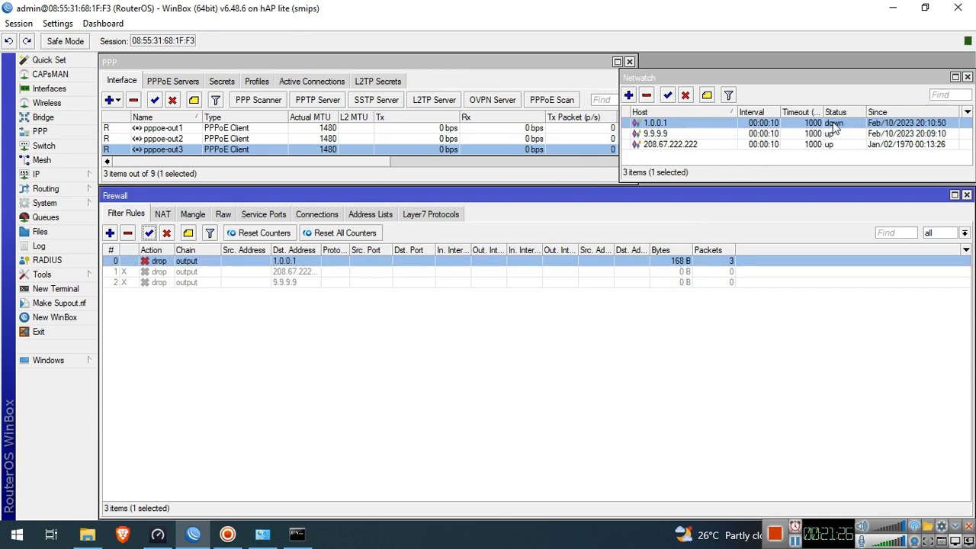
pyautogui.click(835, 128)
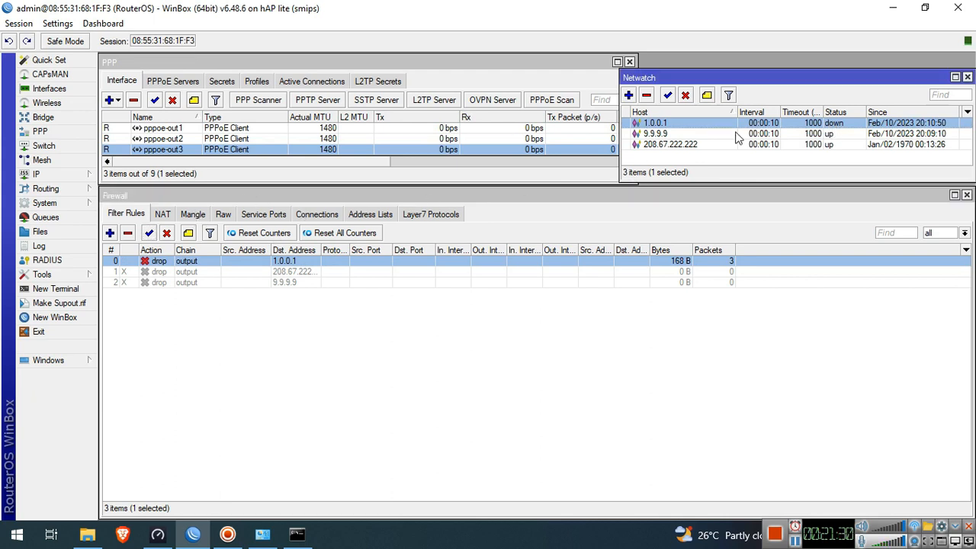
# Step: Review the down script of Netwatch host 1.0.0.1 and compare it with the PBR-Wan1-Users mangle rule's routing mark
pyautogui.doubleClick(767, 131)
pyautogui.moveTo(669, 310); pyautogui.dragTo(591, 286)
pyautogui.click(694, 330)
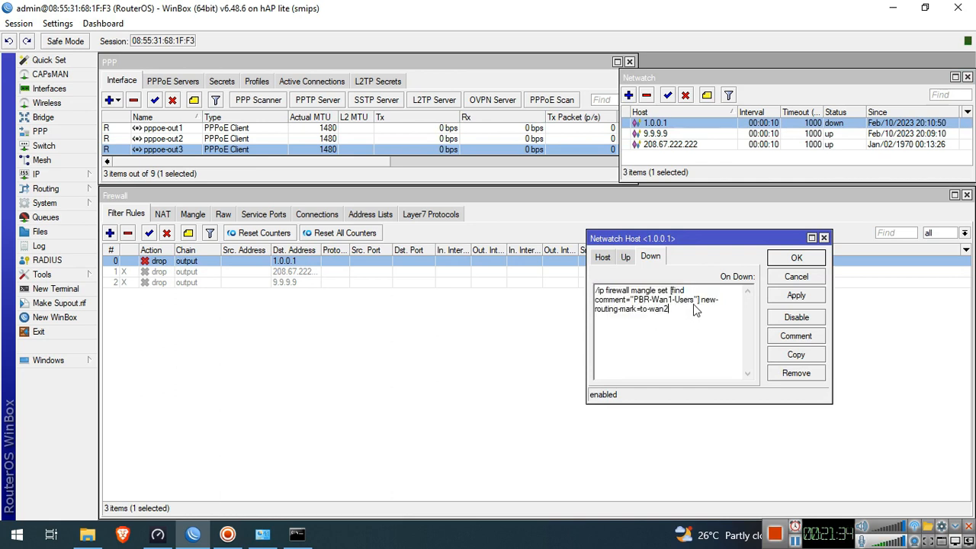
pyautogui.moveTo(669, 310); pyautogui.dragTo(656, 312)
pyautogui.click(193, 214)
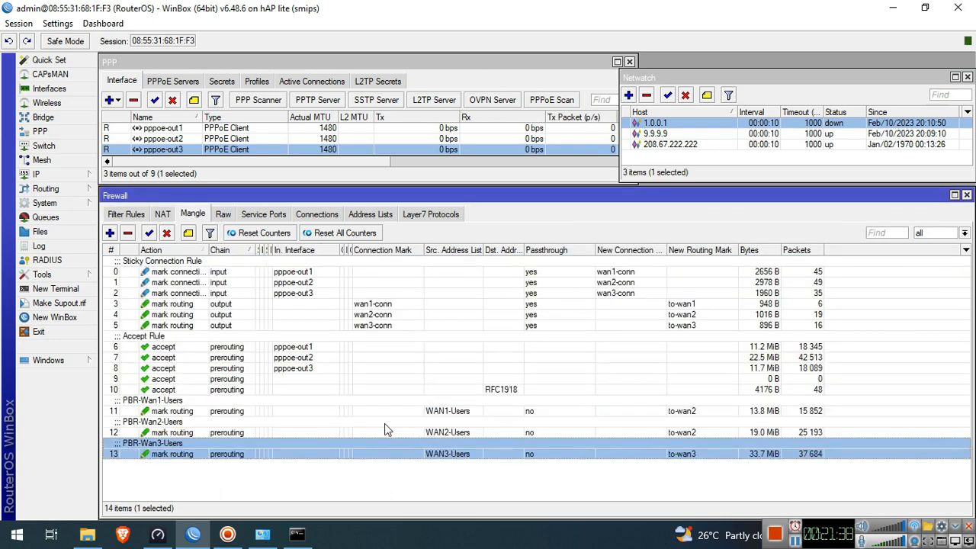
pyautogui.click(319, 411)
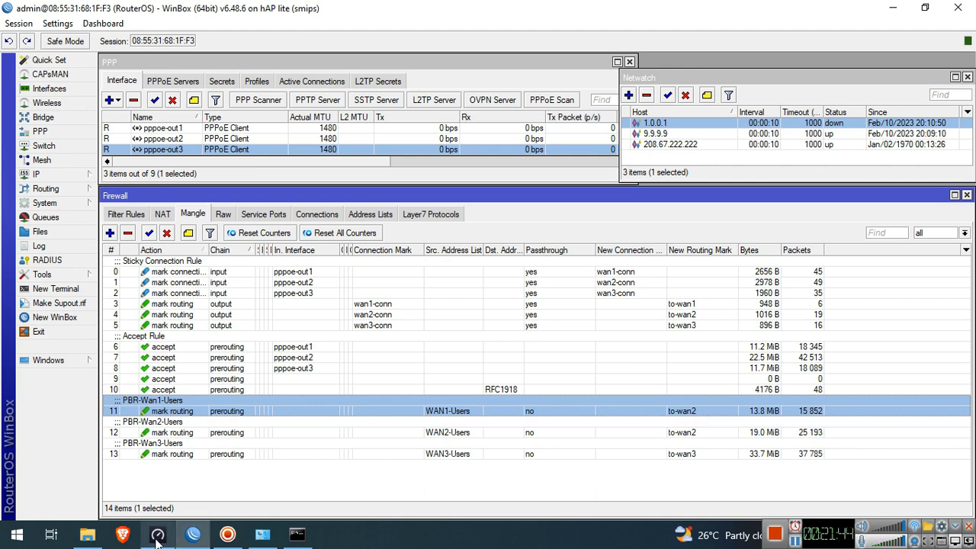
# Step: Change the Ethernet adapter's static IPv4 address to one in the WAN1-Users range and minimize Network Connections
pyautogui.moveTo(157, 536)
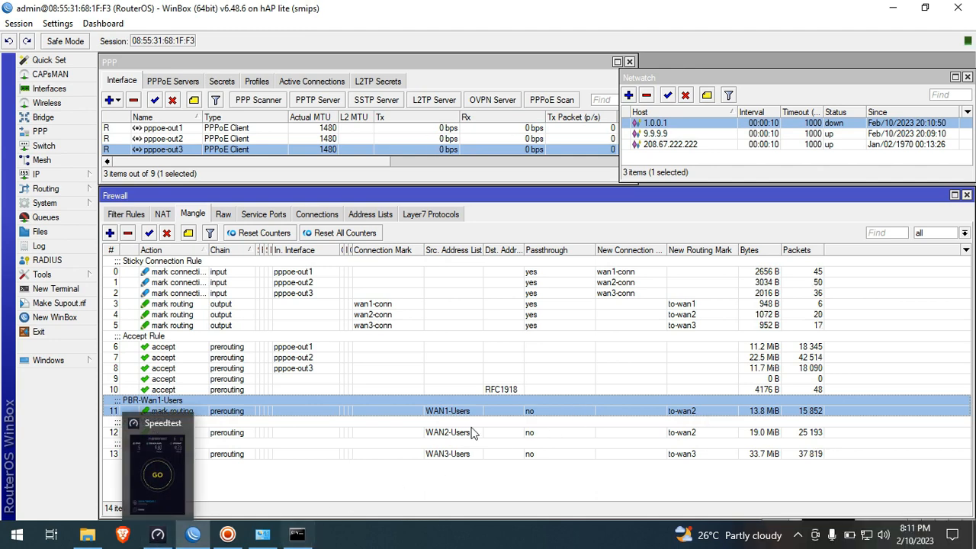
pyautogui.click(263, 534)
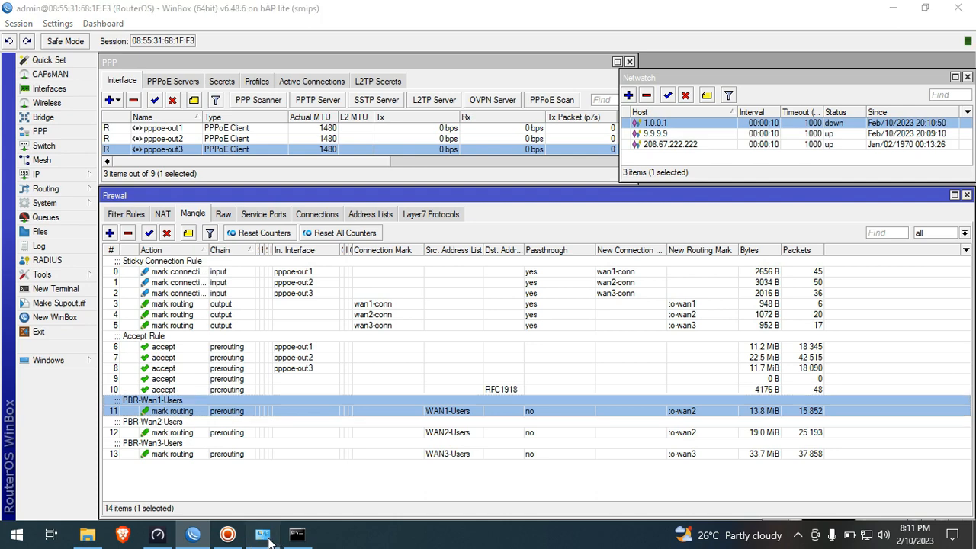
pyautogui.doubleClick(411, 181)
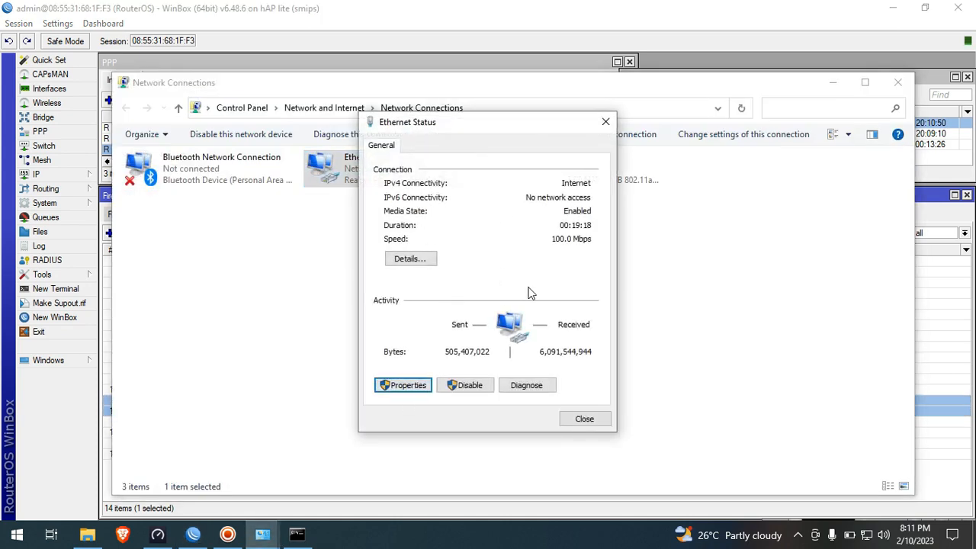
pyautogui.press('Return')
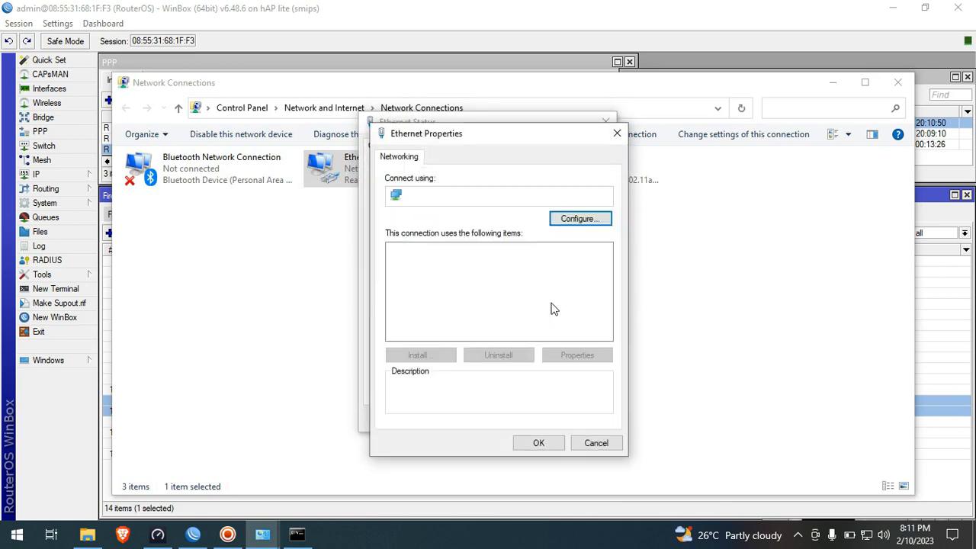
pyautogui.doubleClick(538, 291)
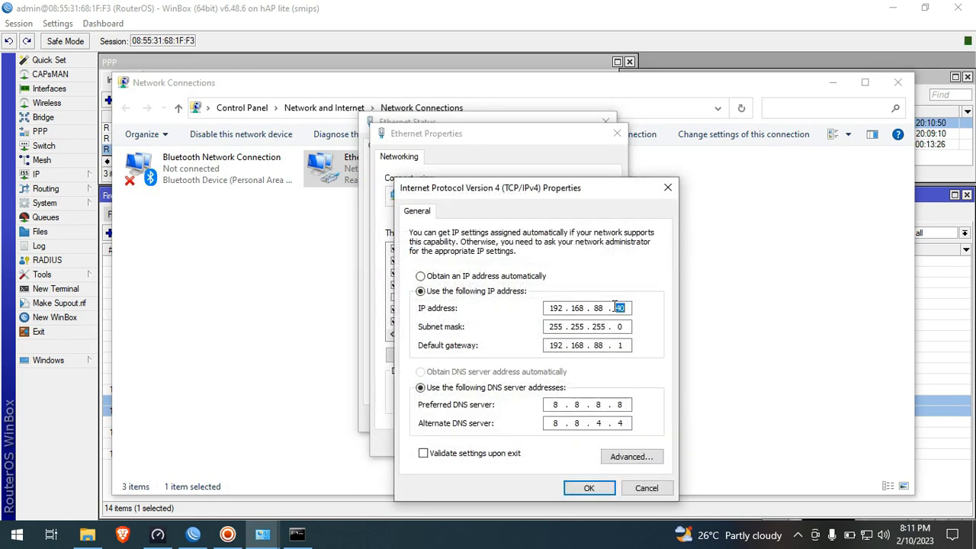
pyautogui.click(587, 488)
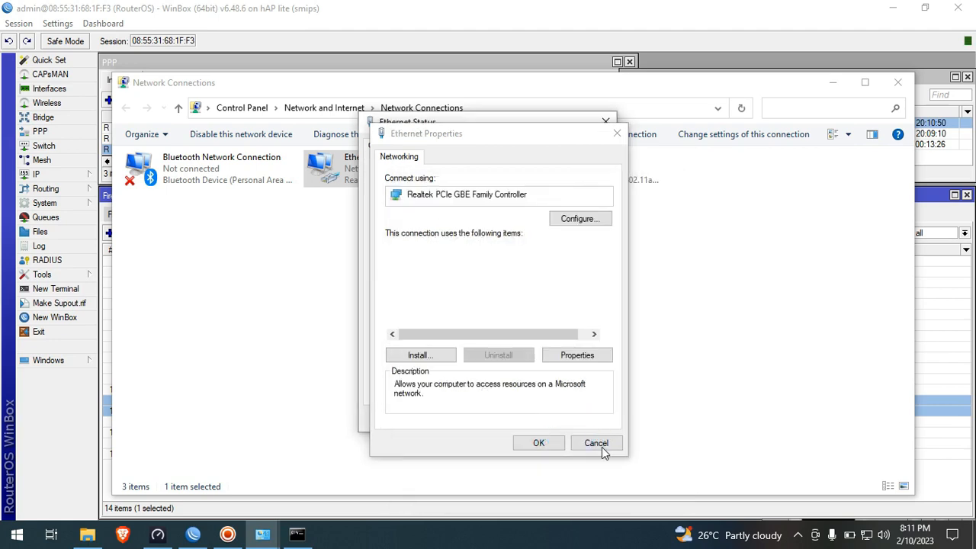
pyautogui.click(595, 442)
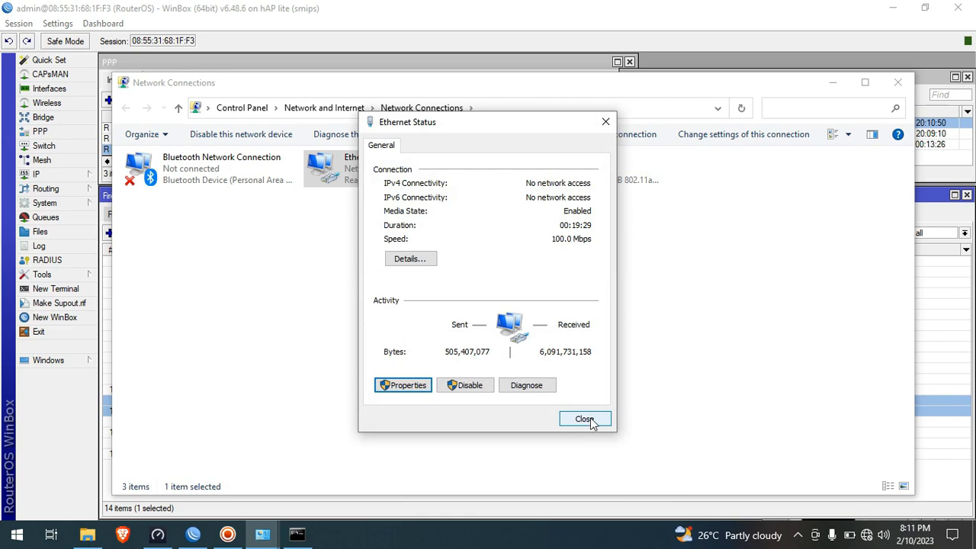
pyautogui.click(593, 420)
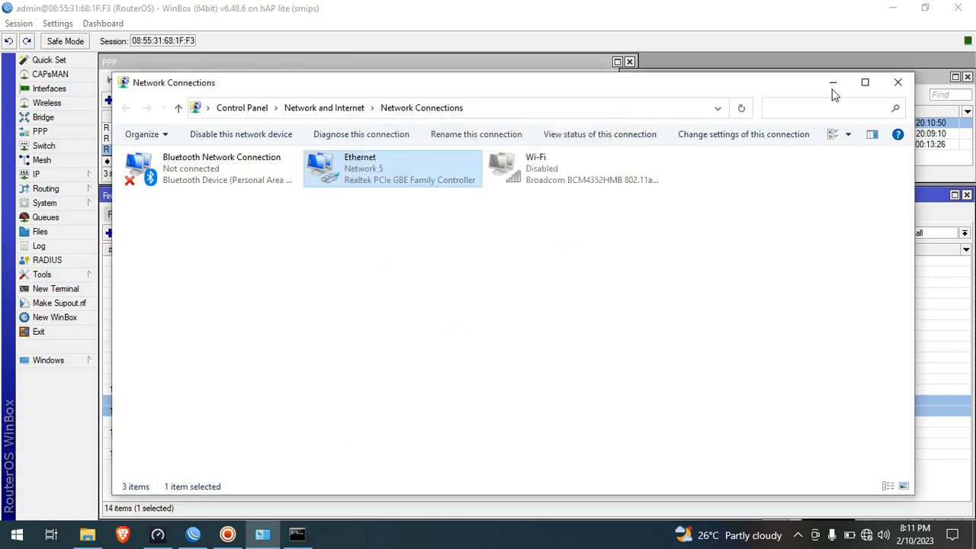
pyautogui.click(833, 84)
# Step: Check the WAN1-Users address range in the firewall address lists and return to the mangle rules
pyautogui.click(371, 215)
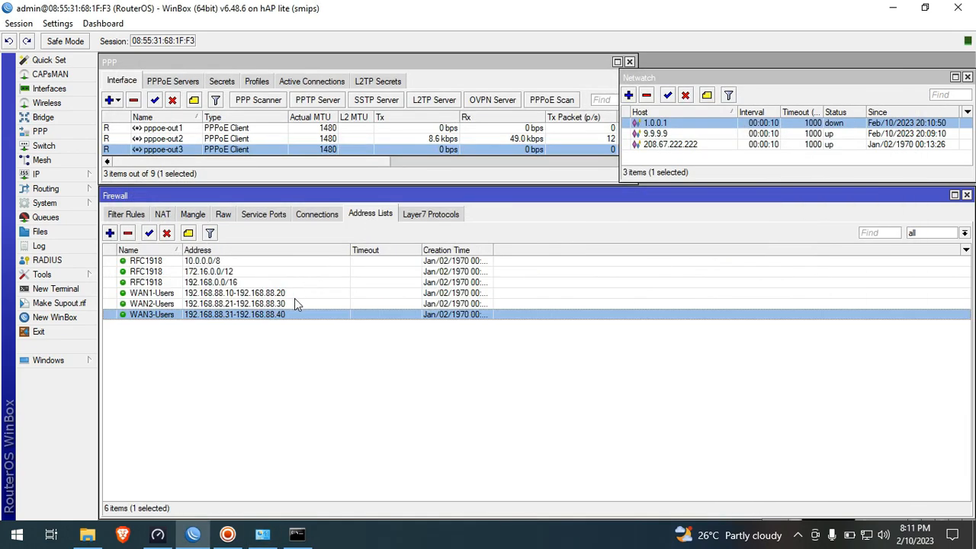
pyautogui.click(294, 295)
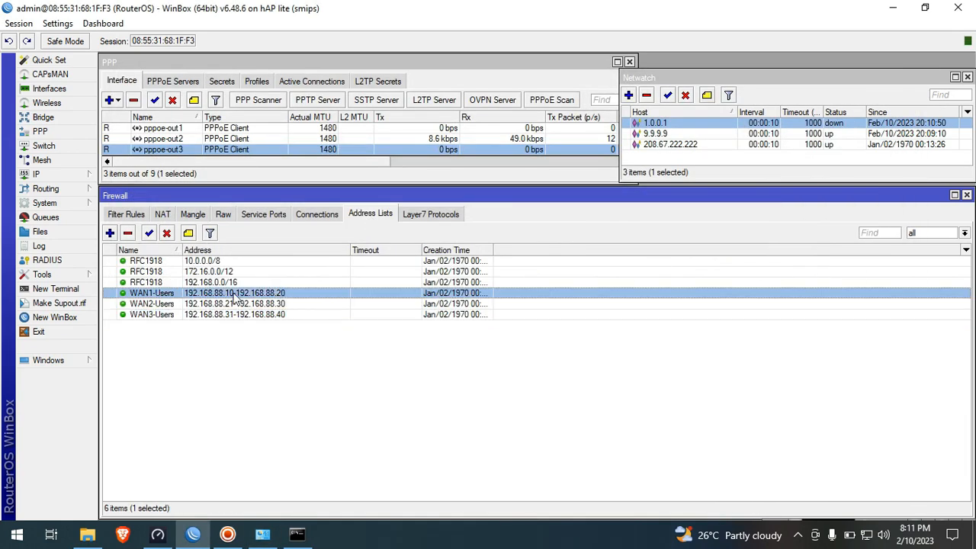
pyautogui.click(198, 215)
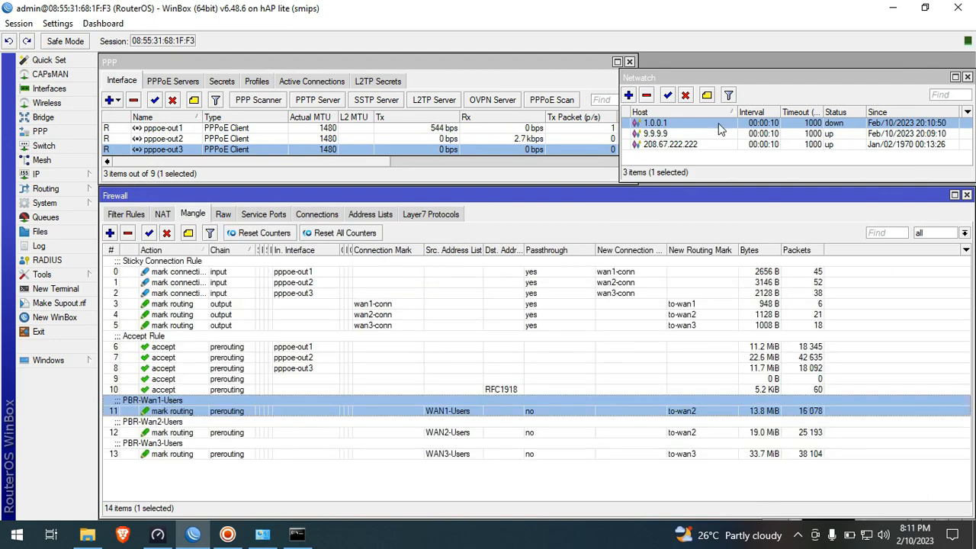
# Step: Recheck the status and down script of Netwatch host 1.0.0.1 and close it without changes
pyautogui.click(719, 128)
pyautogui.doubleClick(851, 126)
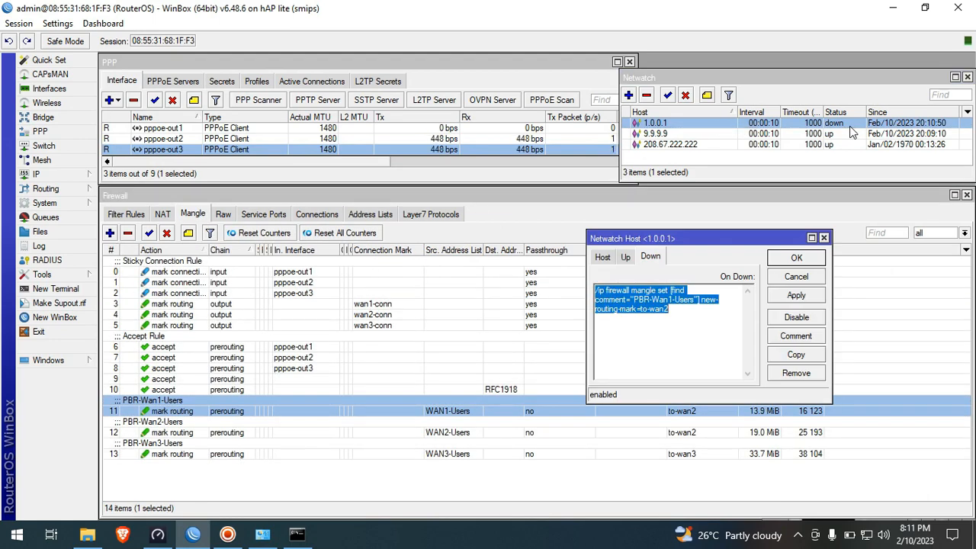
pyautogui.moveTo(667, 312); pyautogui.dragTo(600, 293)
pyautogui.click(824, 238)
# Step: Run a Speedtest from the WAN1 user address while watching the traffic on pppoe-out2
pyautogui.click(158, 533)
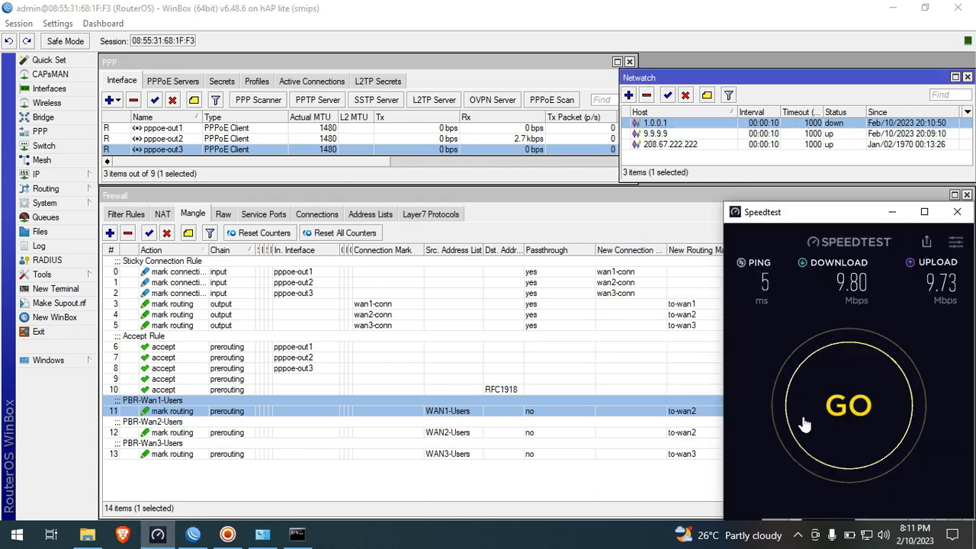
pyautogui.click(442, 139)
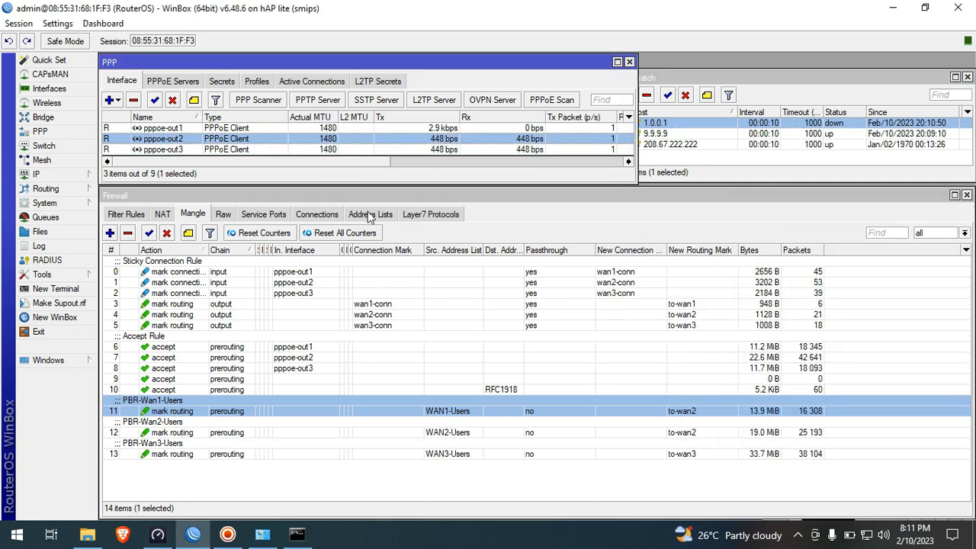
pyautogui.click(159, 534)
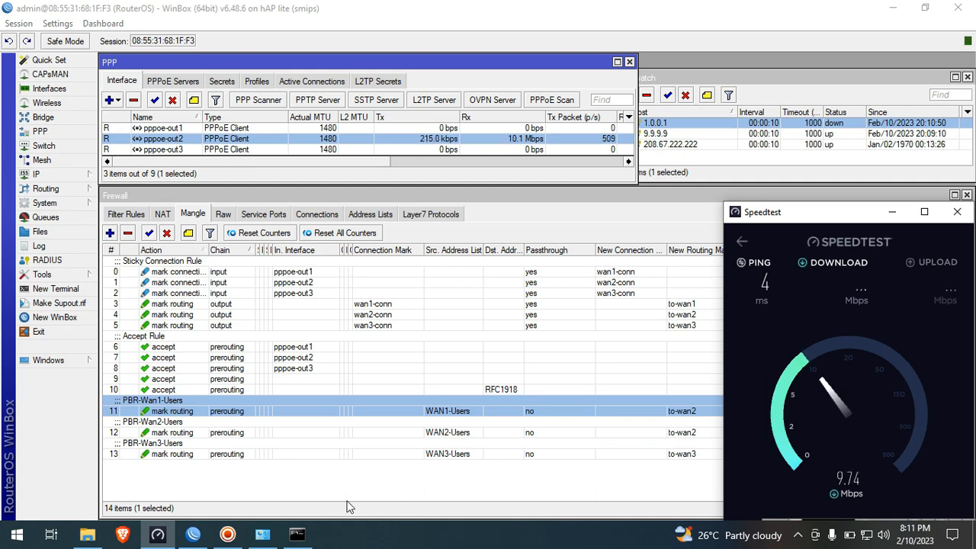
# Step: Trace the route to google.com in the command prompt, stop it after the second hop, highlight that hop's address and minimize the window
pyautogui.click(313, 534)
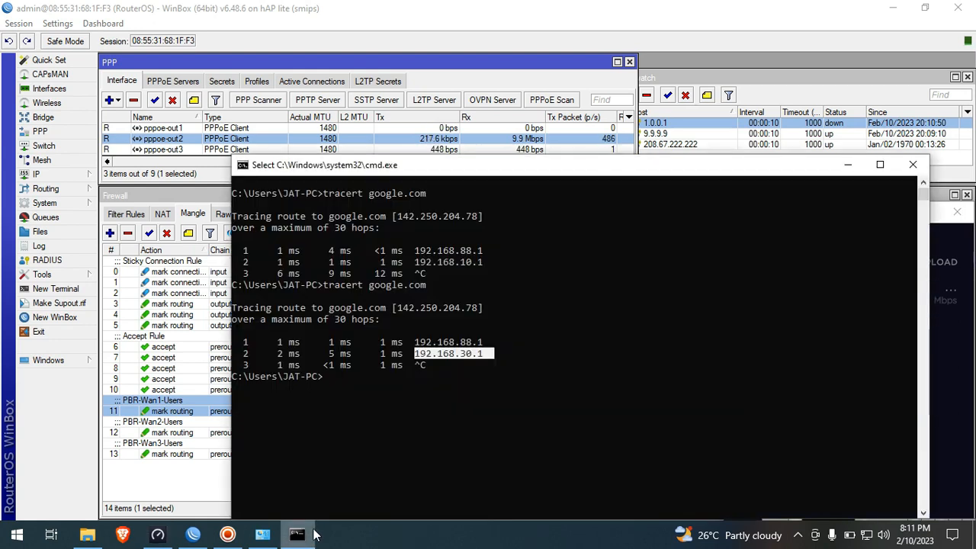
pyautogui.write('tracert google.com')
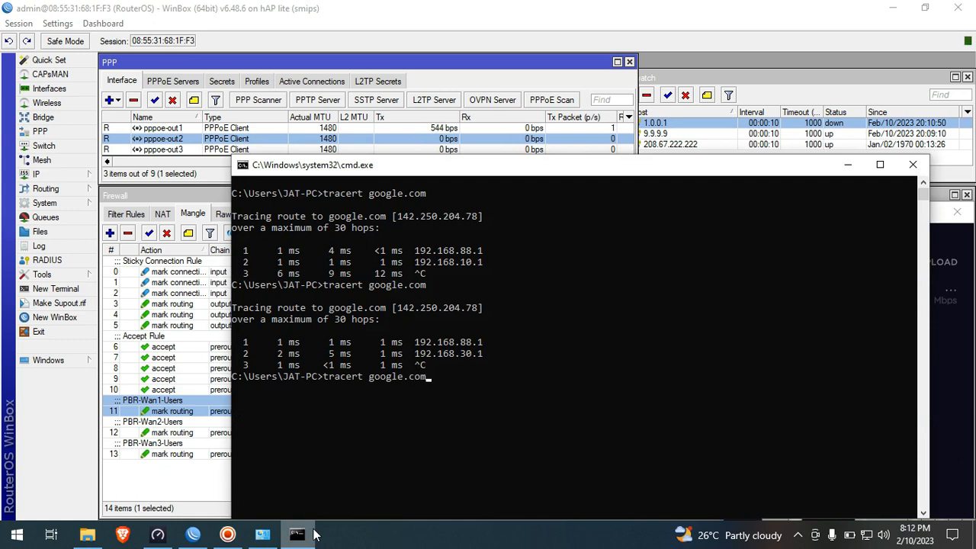
pyautogui.press('Return')
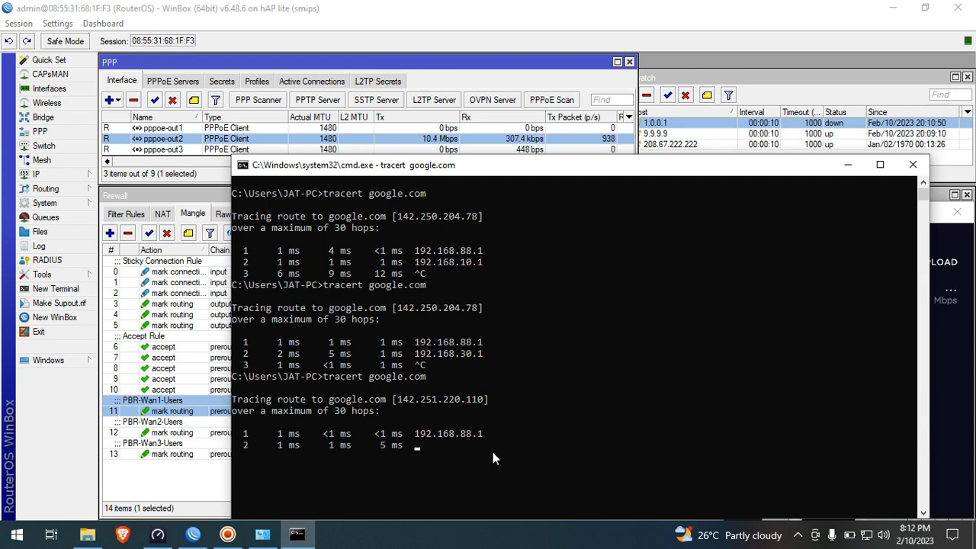
pyautogui.moveTo(498, 453); pyautogui.dragTo(442, 448)
pyautogui.click(481, 447)
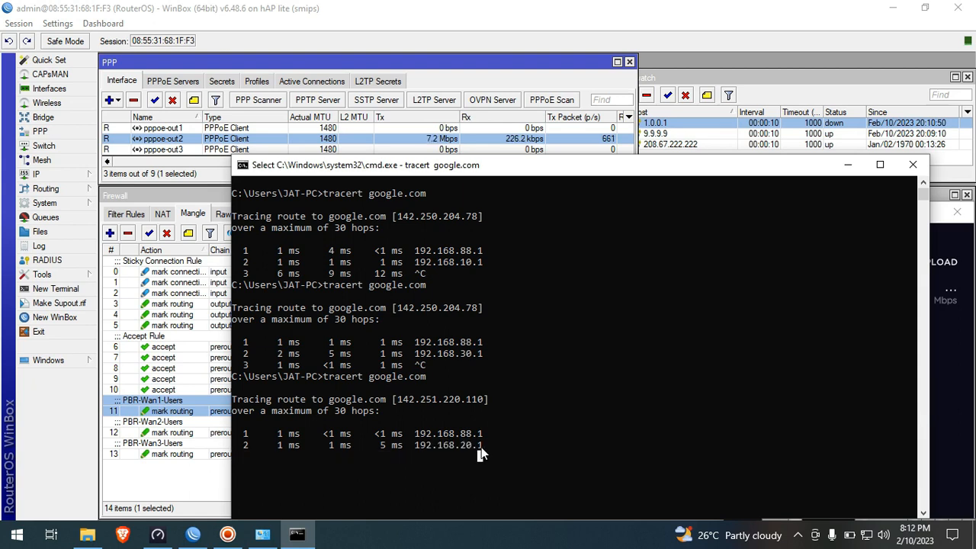
pyautogui.rightClick(481, 444)
pyautogui.hotkey('ctrl', 'c')
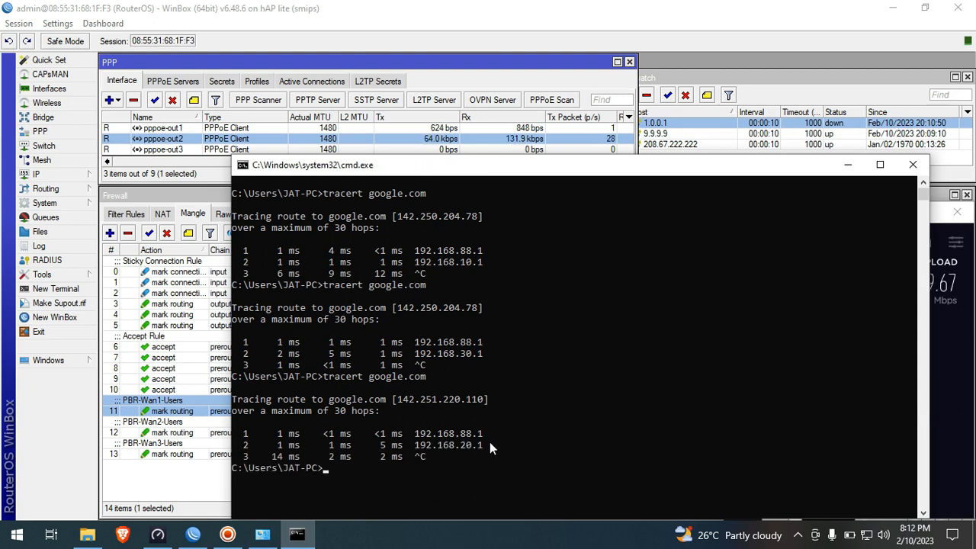
pyautogui.moveTo(492, 446); pyautogui.dragTo(423, 449)
pyautogui.click(847, 164)
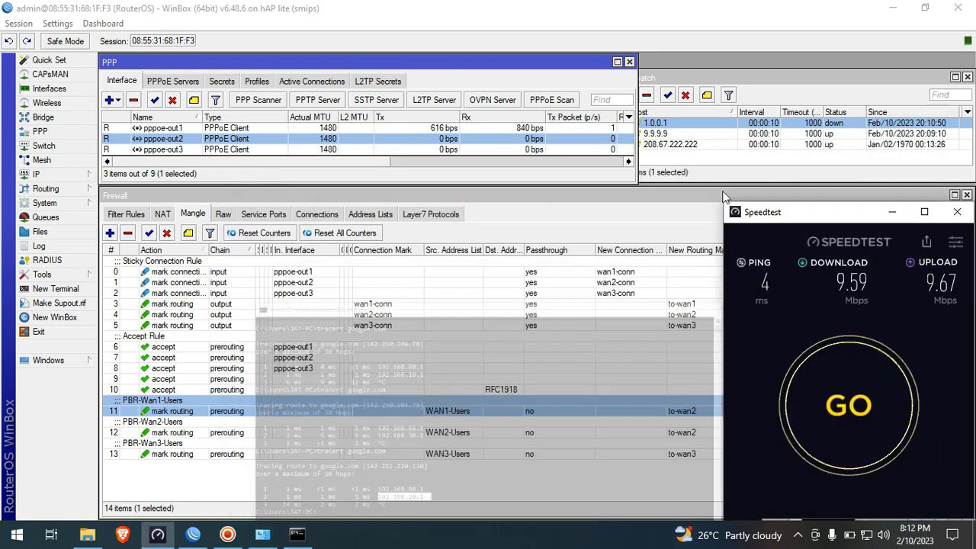
# Step: Disable the firewall filter rule that drops output traffic to 1.0.0.1
pyautogui.click(698, 134)
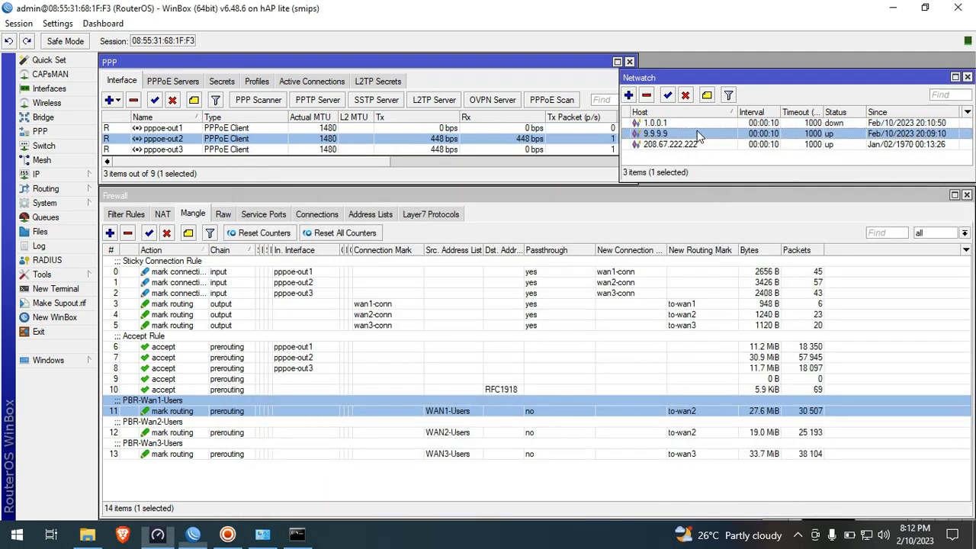
pyautogui.click(676, 122)
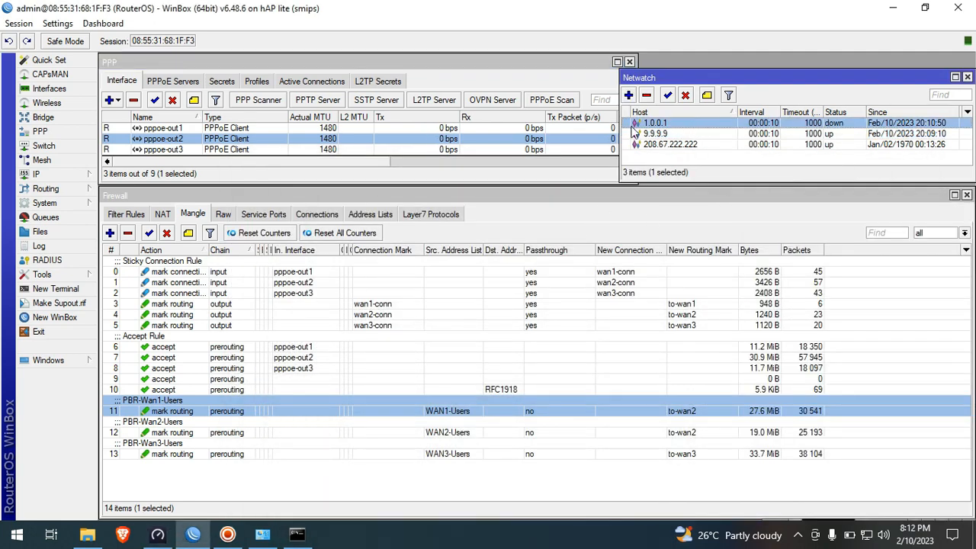
pyautogui.click(127, 215)
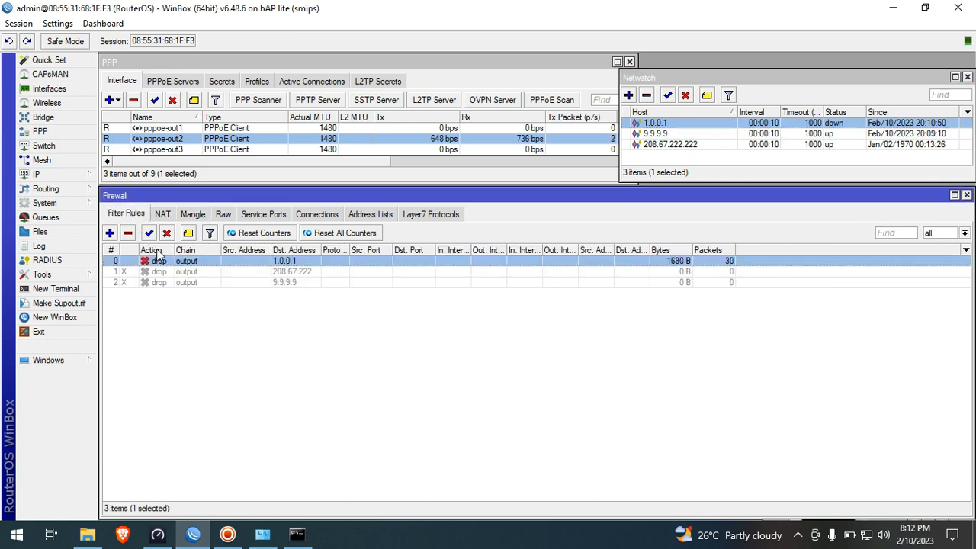
pyautogui.click(167, 233)
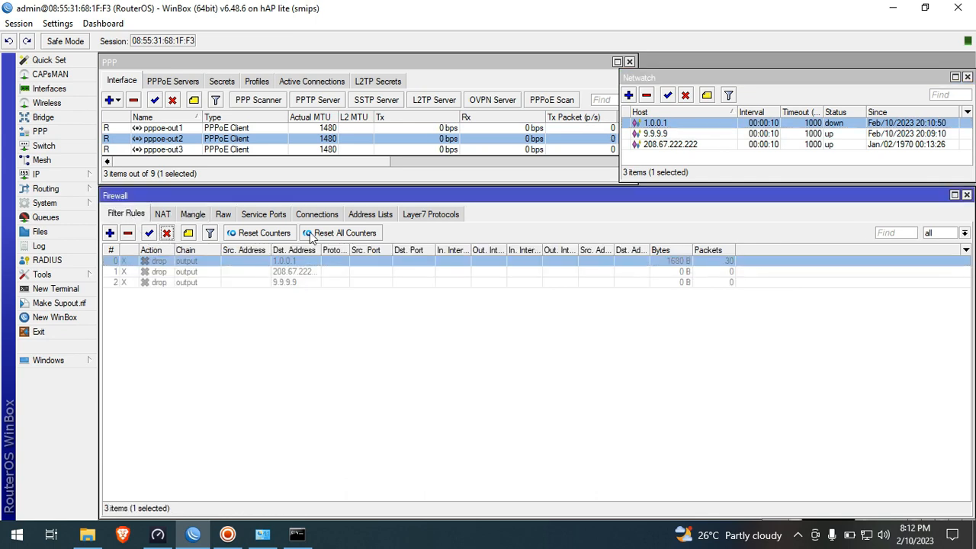
# Step: Check the status and up script of Netwatch host 1.0.0.1, close it without changes and view the PBR-Wan1-Users mangle rule's routing mark
pyautogui.click(835, 128)
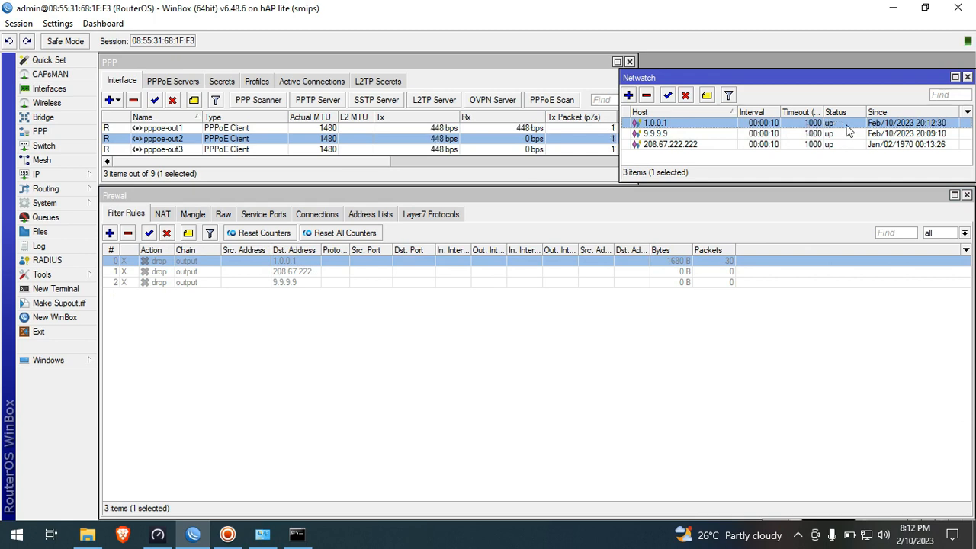
pyautogui.doubleClick(848, 131)
pyautogui.click(625, 257)
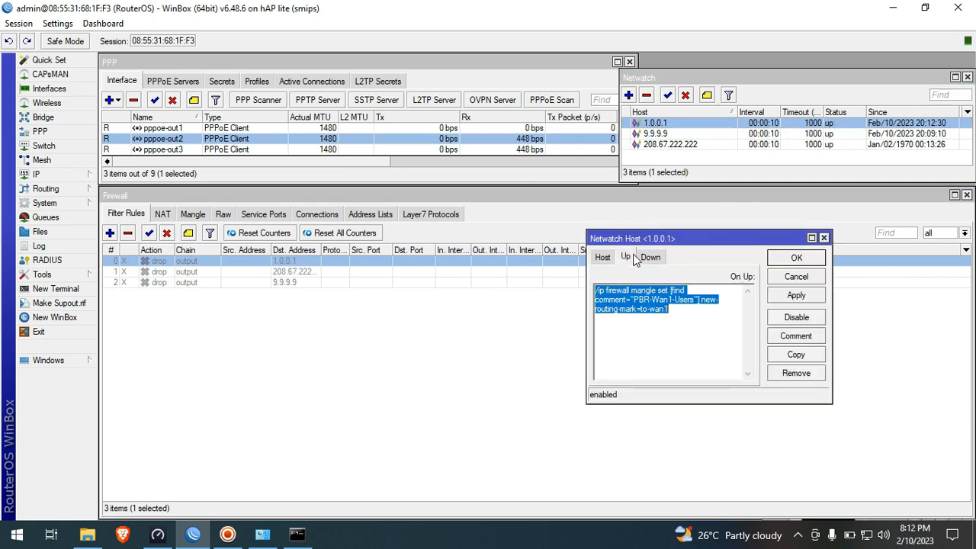
pyautogui.click(668, 311)
pyautogui.moveTo(669, 313); pyautogui.dragTo(643, 318)
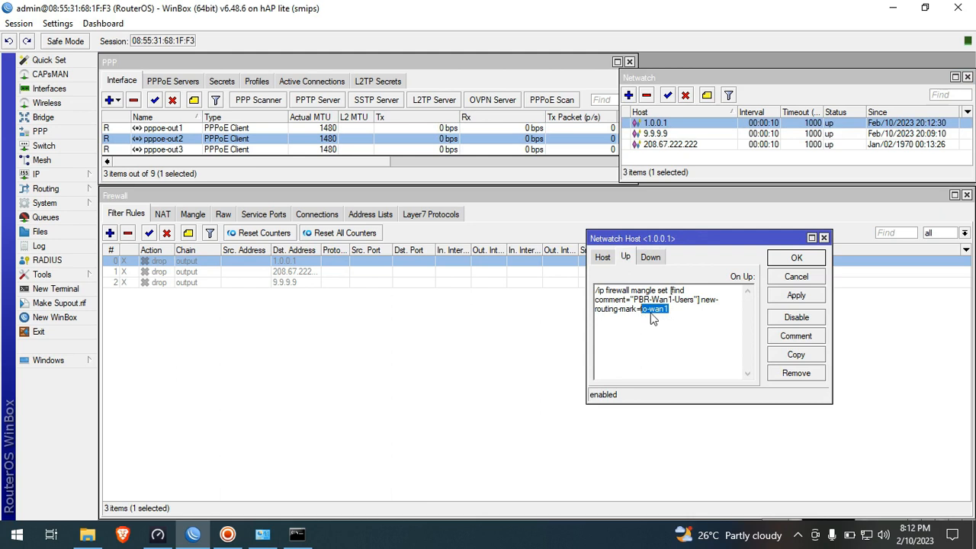
pyautogui.click(796, 278)
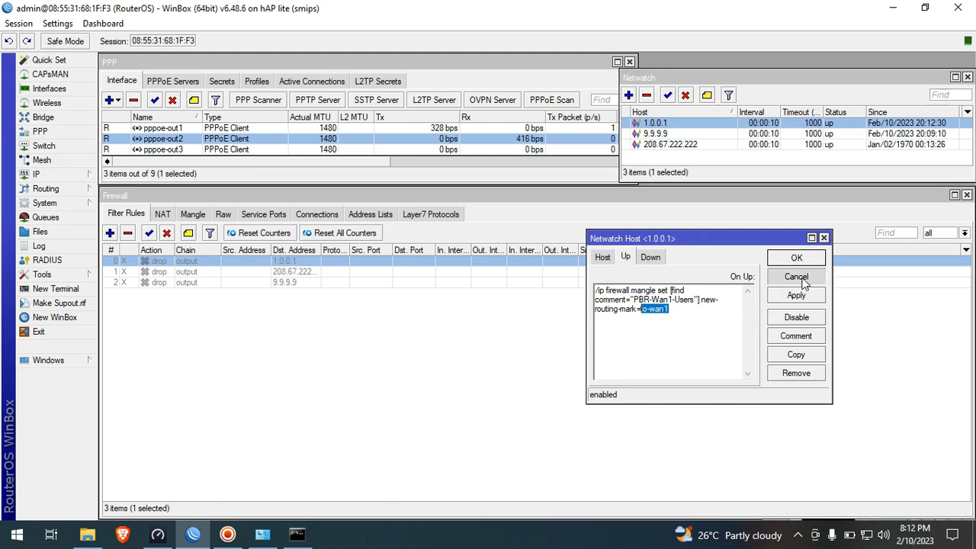
pyautogui.click(193, 214)
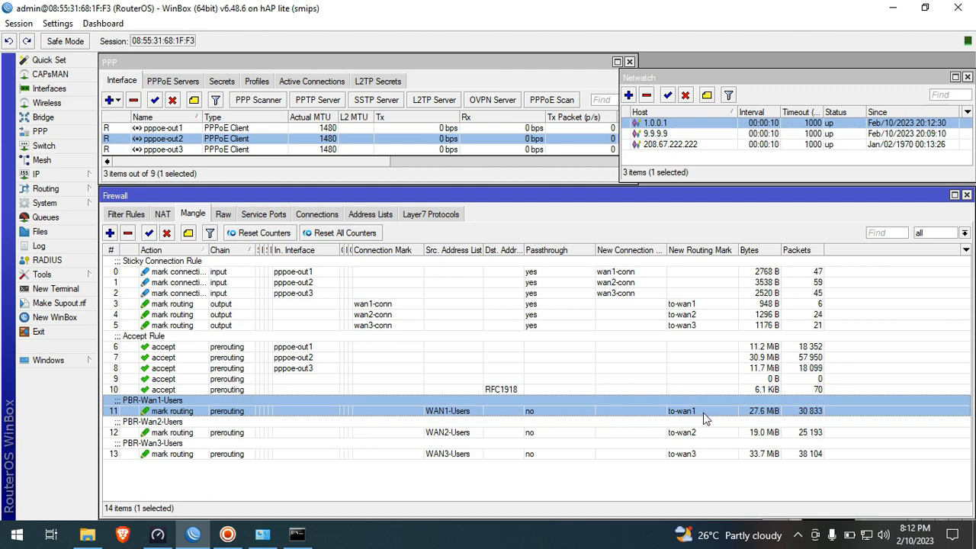
# Step: Run a Speedtest from the WAN1 user address while watching the traffic on pppoe-out1
pyautogui.click(157, 534)
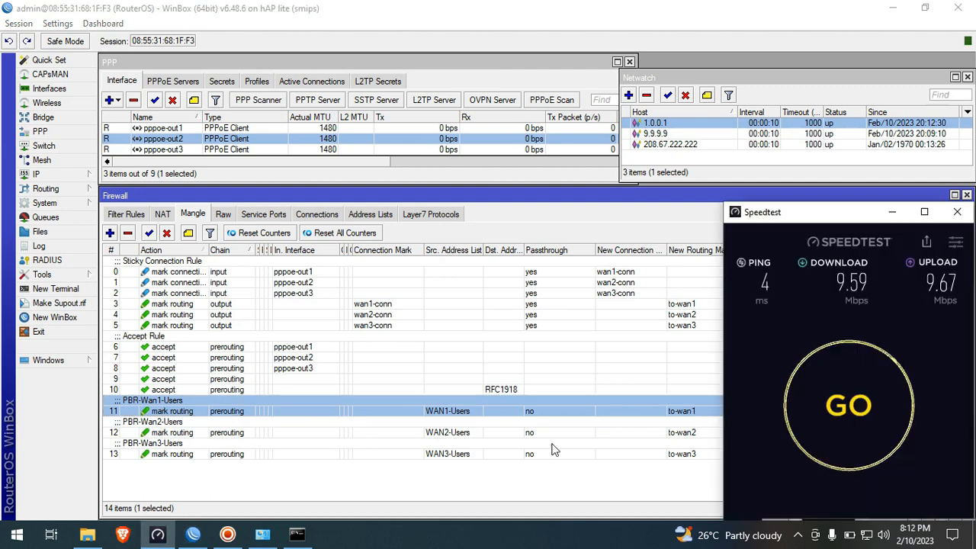
pyautogui.click(814, 409)
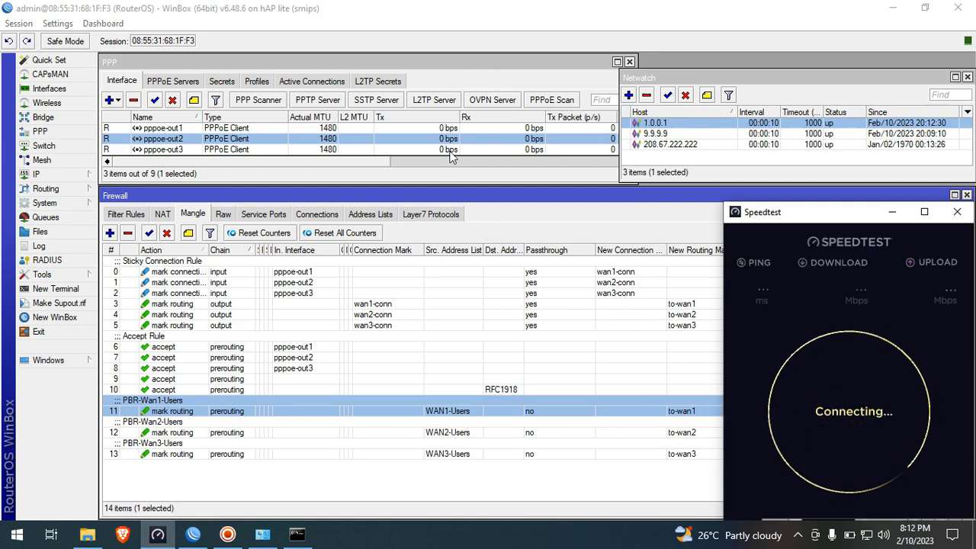
pyautogui.click(456, 128)
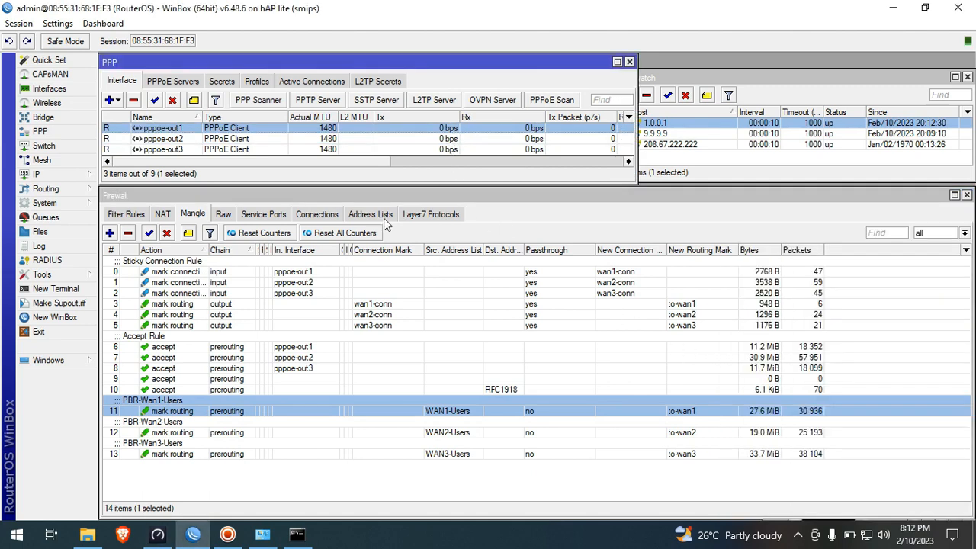
pyautogui.click(158, 534)
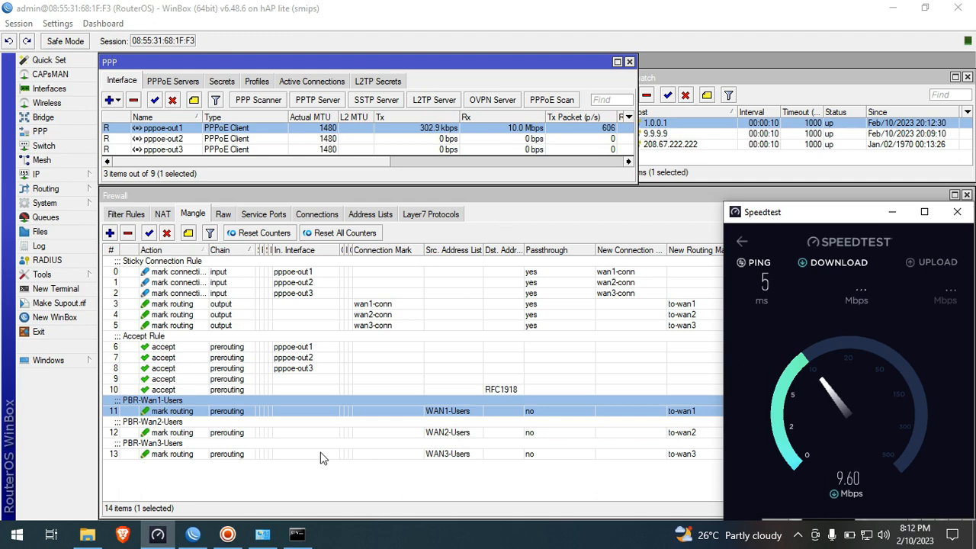
pyautogui.click(762, 134)
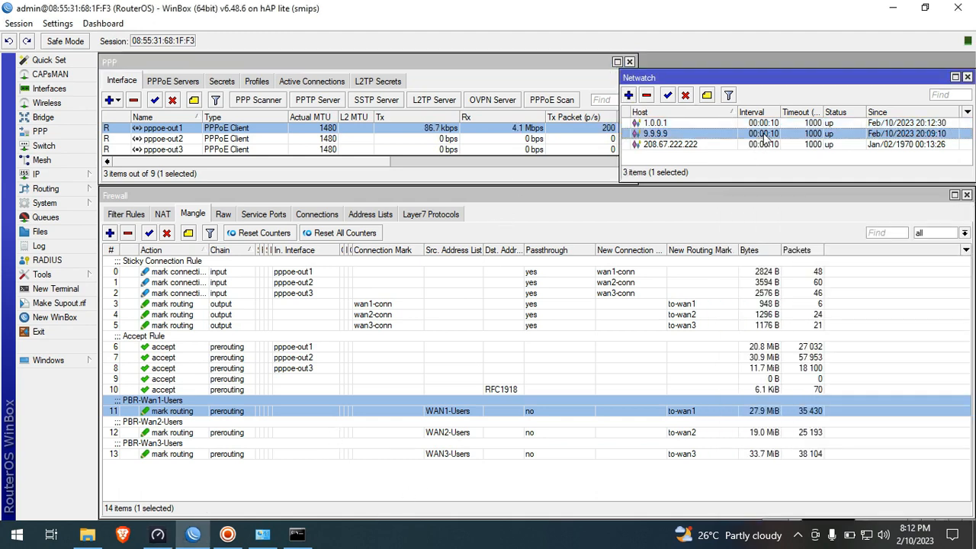
pyautogui.click(686, 144)
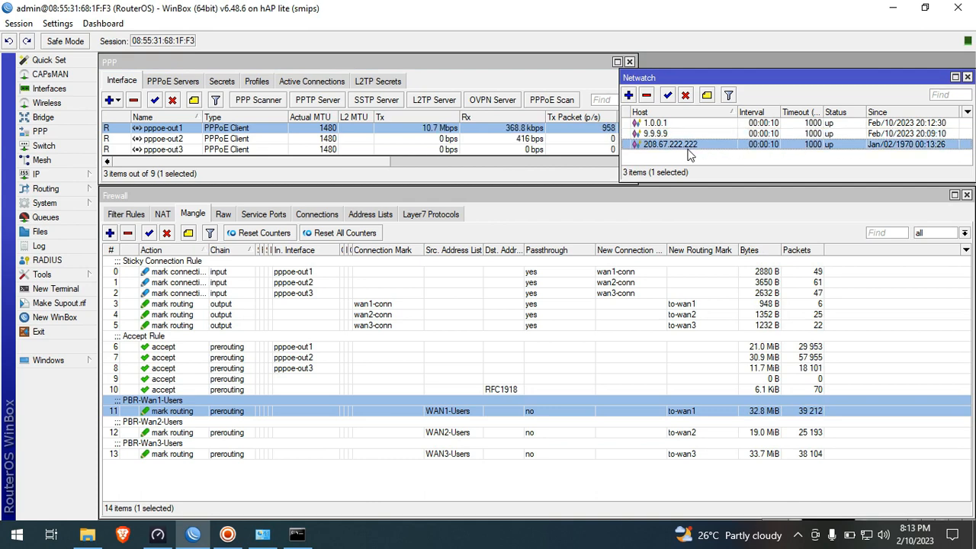
pyautogui.click(689, 134)
pyautogui.click(686, 146)
pyautogui.click(686, 135)
pyautogui.click(684, 145)
pyautogui.moveTo(778, 83); pyautogui.dragTo(775, 83)
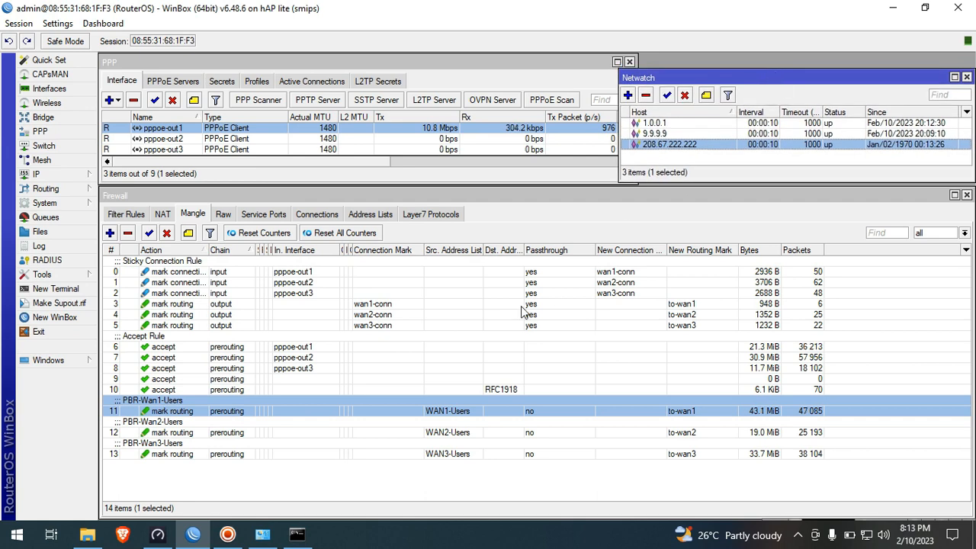
pyautogui.click(319, 372)
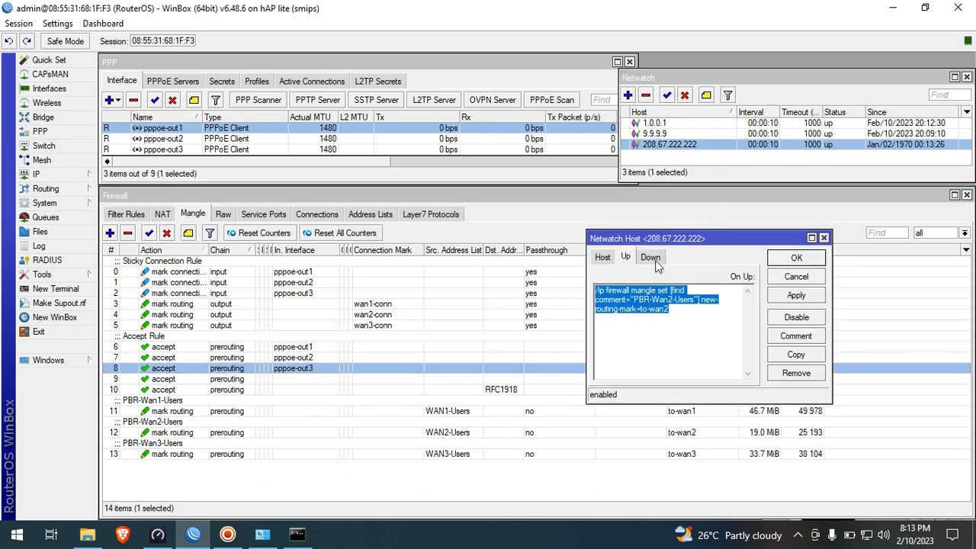
# Step: Review the routing mark in the down script of Netwatch host 208.67.222.222 and close the host without changes
pyautogui.click(654, 256)
pyautogui.click(677, 321)
pyautogui.moveTo(686, 314); pyautogui.dragTo(586, 277)
pyautogui.moveTo(719, 319); pyautogui.dragTo(637, 315)
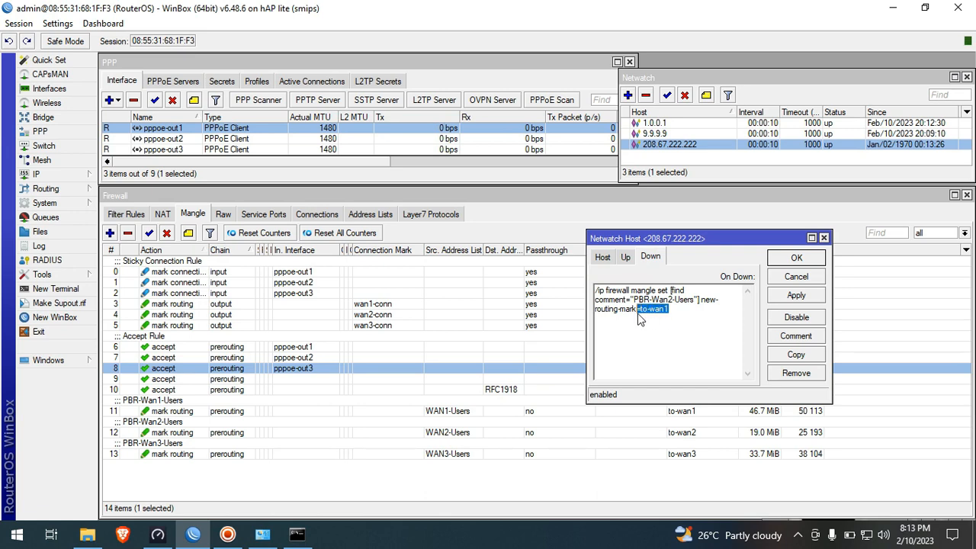
pyautogui.click(793, 277)
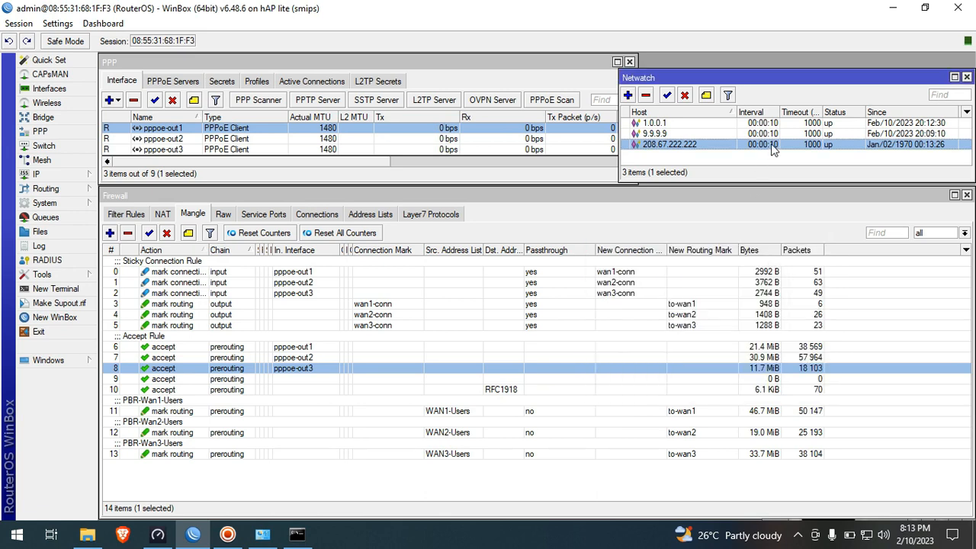
pyautogui.doubleClick(772, 145)
pyautogui.moveTo(668, 310); pyautogui.dragTo(643, 315)
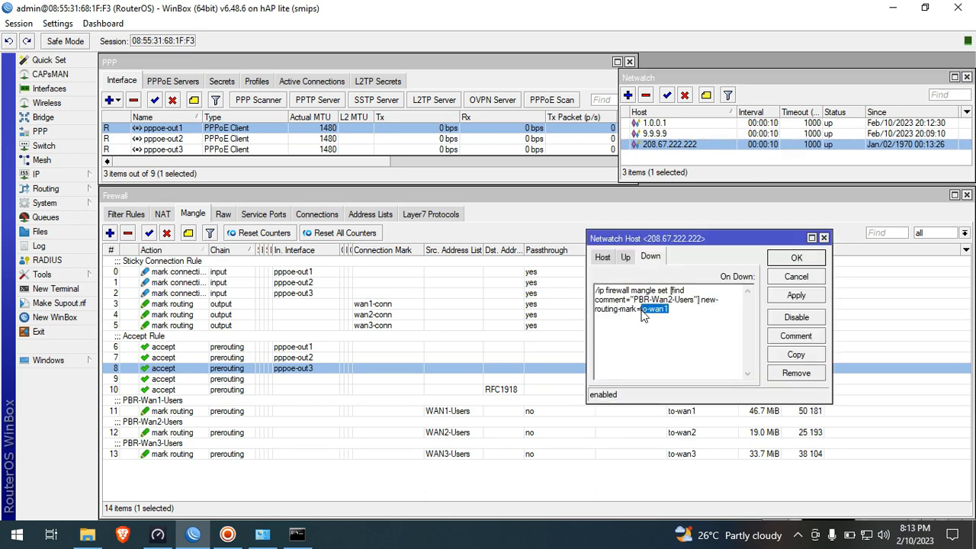
pyautogui.click(796, 277)
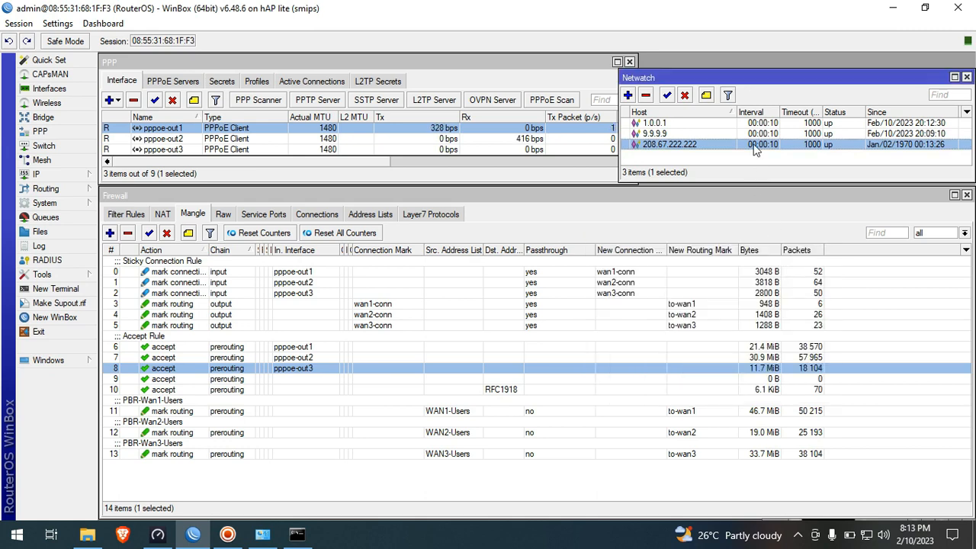
# Step: Review the routing mark in the down script of Netwatch host 9.9.9.9 and close the host without changes
pyautogui.click(764, 134)
pyautogui.doubleClick(765, 135)
pyautogui.click(671, 333)
pyautogui.moveTo(669, 310); pyautogui.dragTo(644, 316)
pyautogui.click(802, 279)
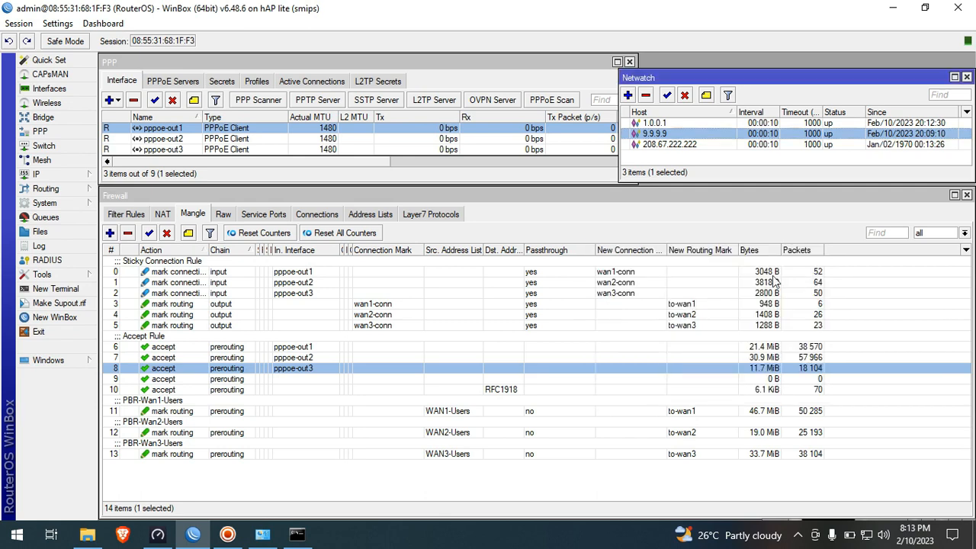